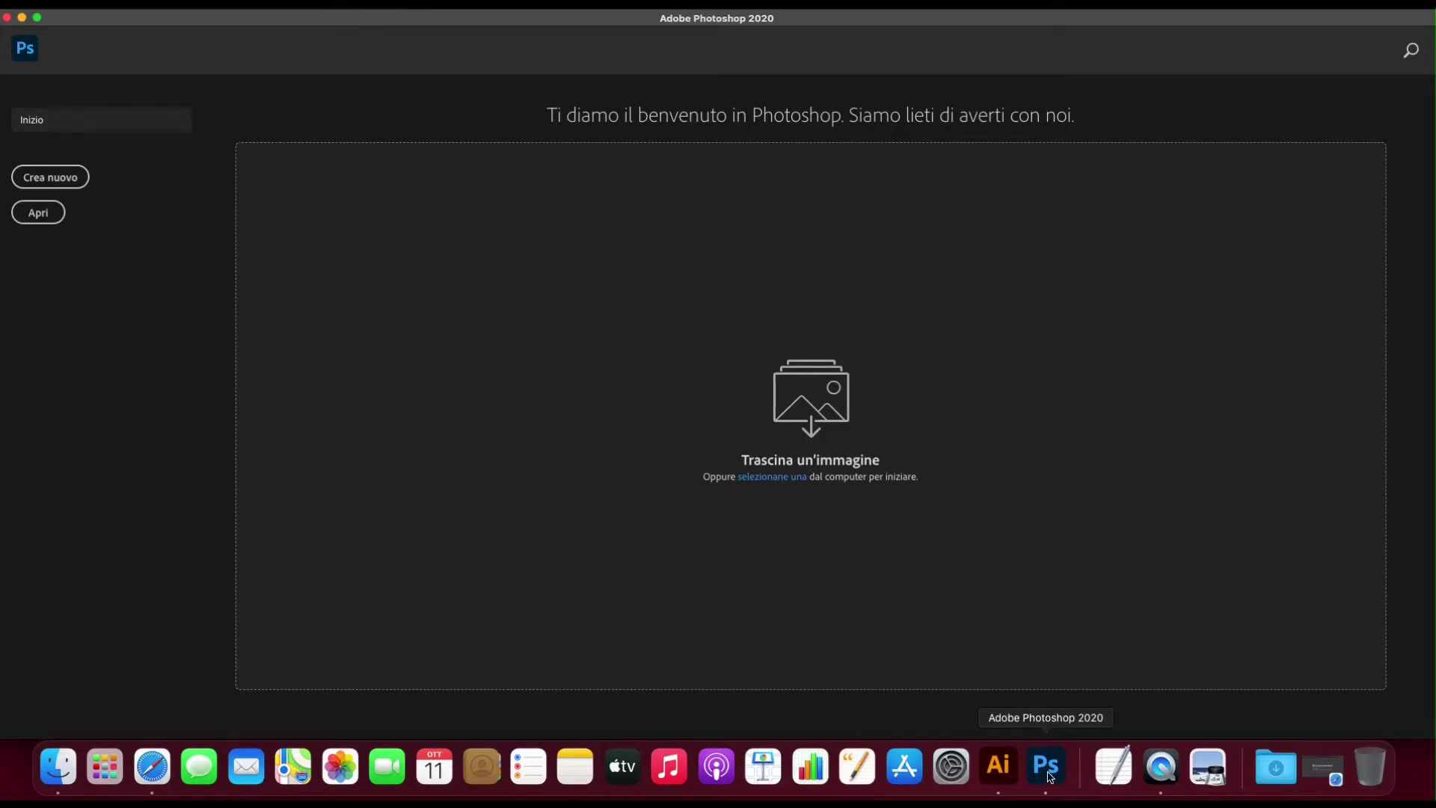
Bring Photoshop 2020 forward from the dock, showing its Italian welcome home screen
click(1050, 778)
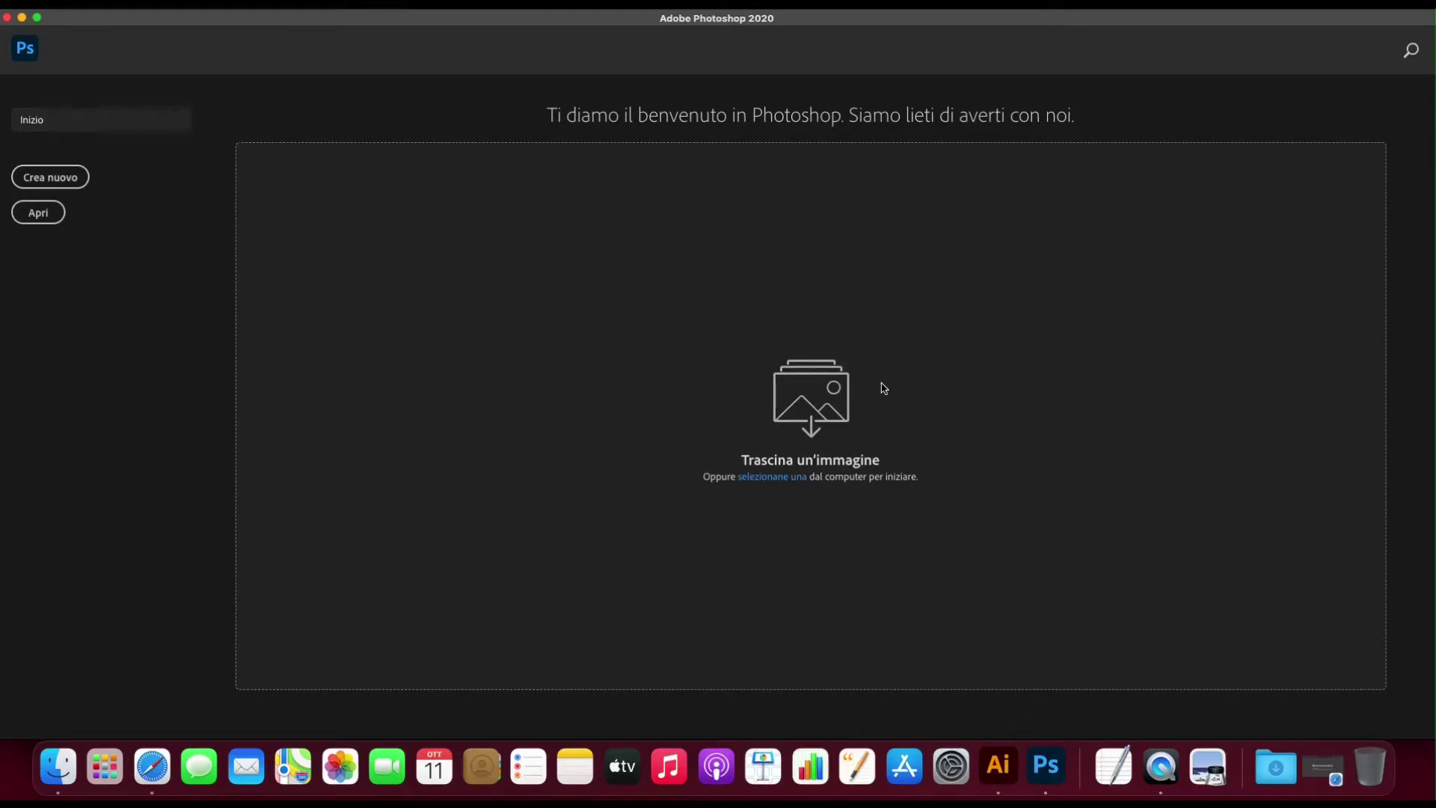
Hide Photoshop and Quick Look the three desktop jpgs, including the runners and duck photos
key(super+h)
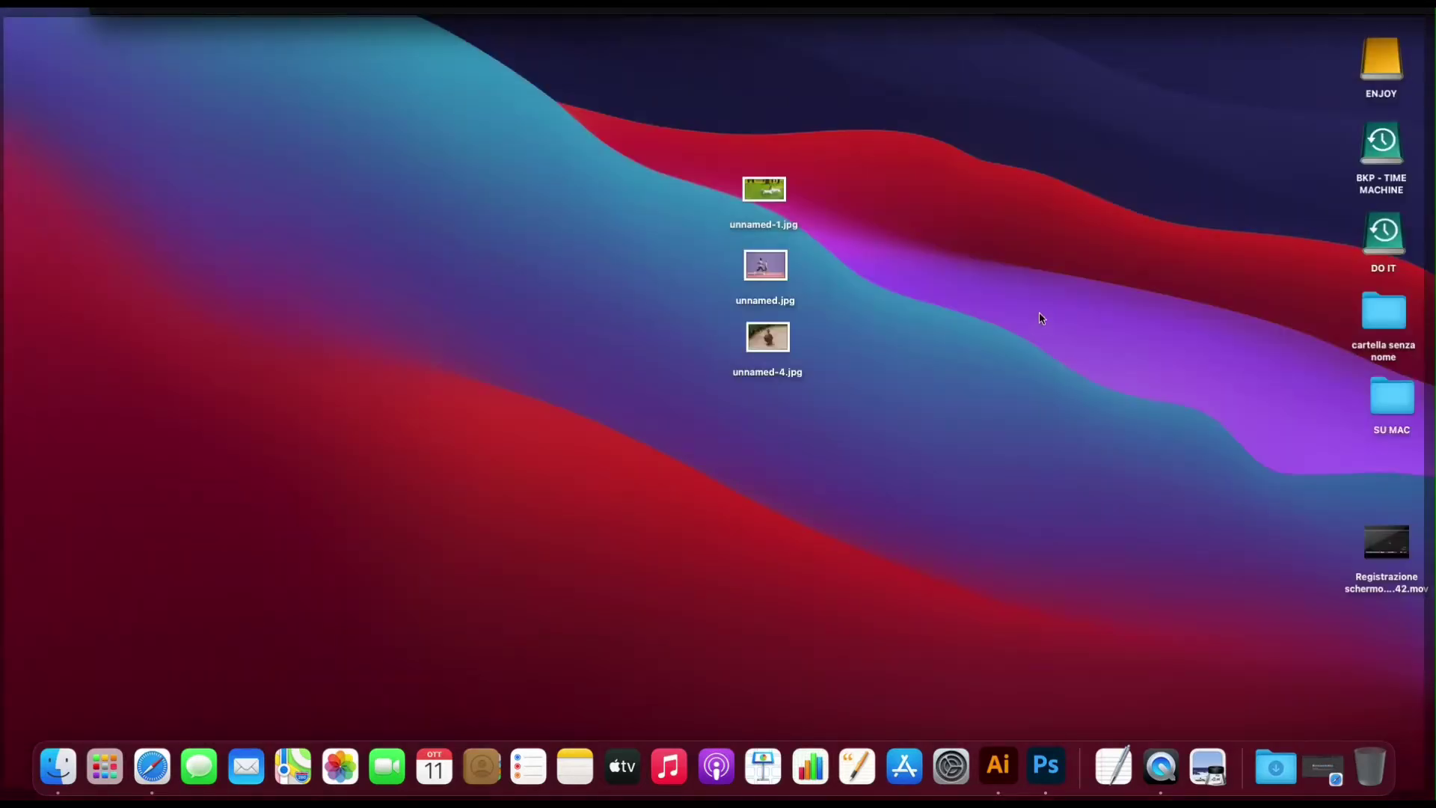
drag(938, 128, 633, 424)
click(763, 189)
key(space)
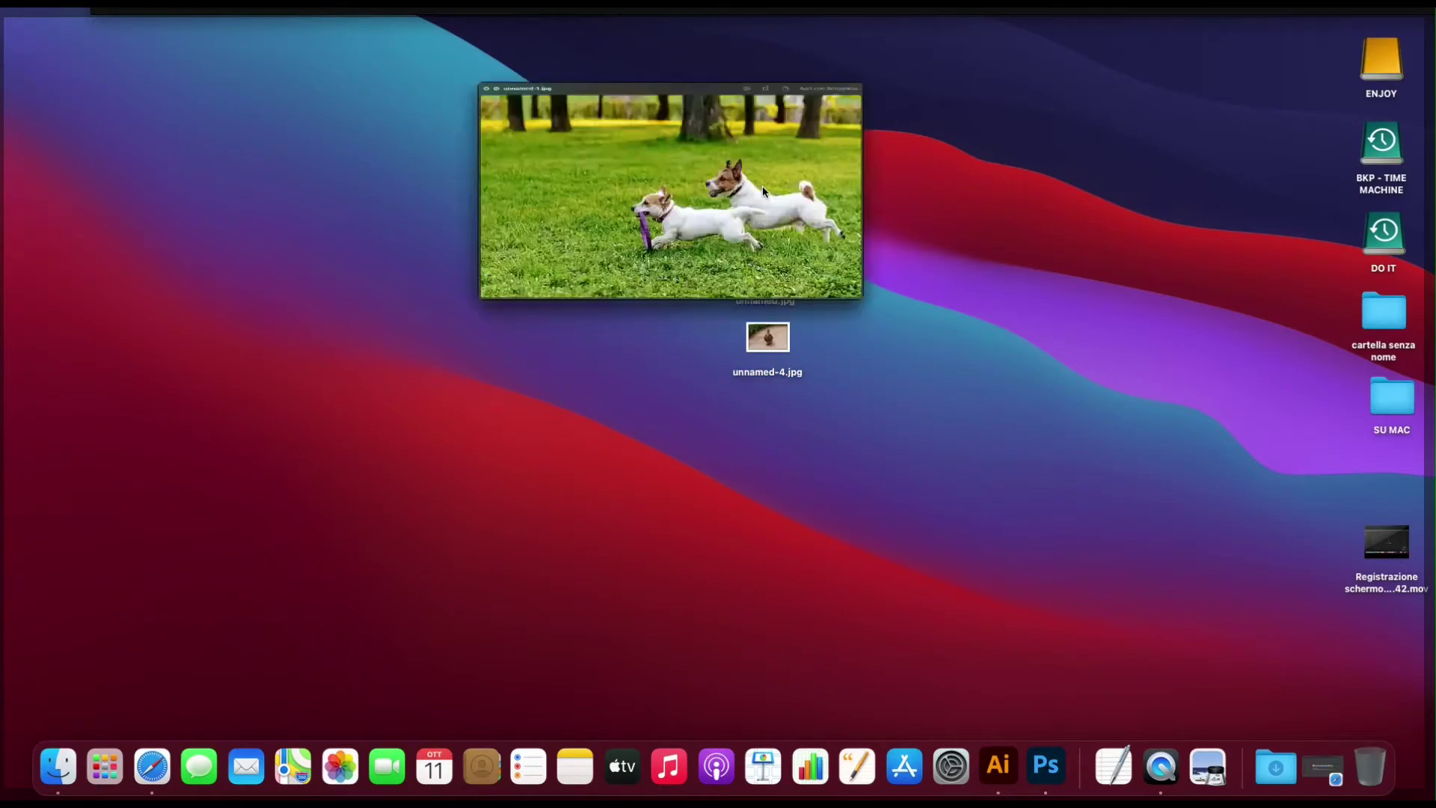
key(Left)
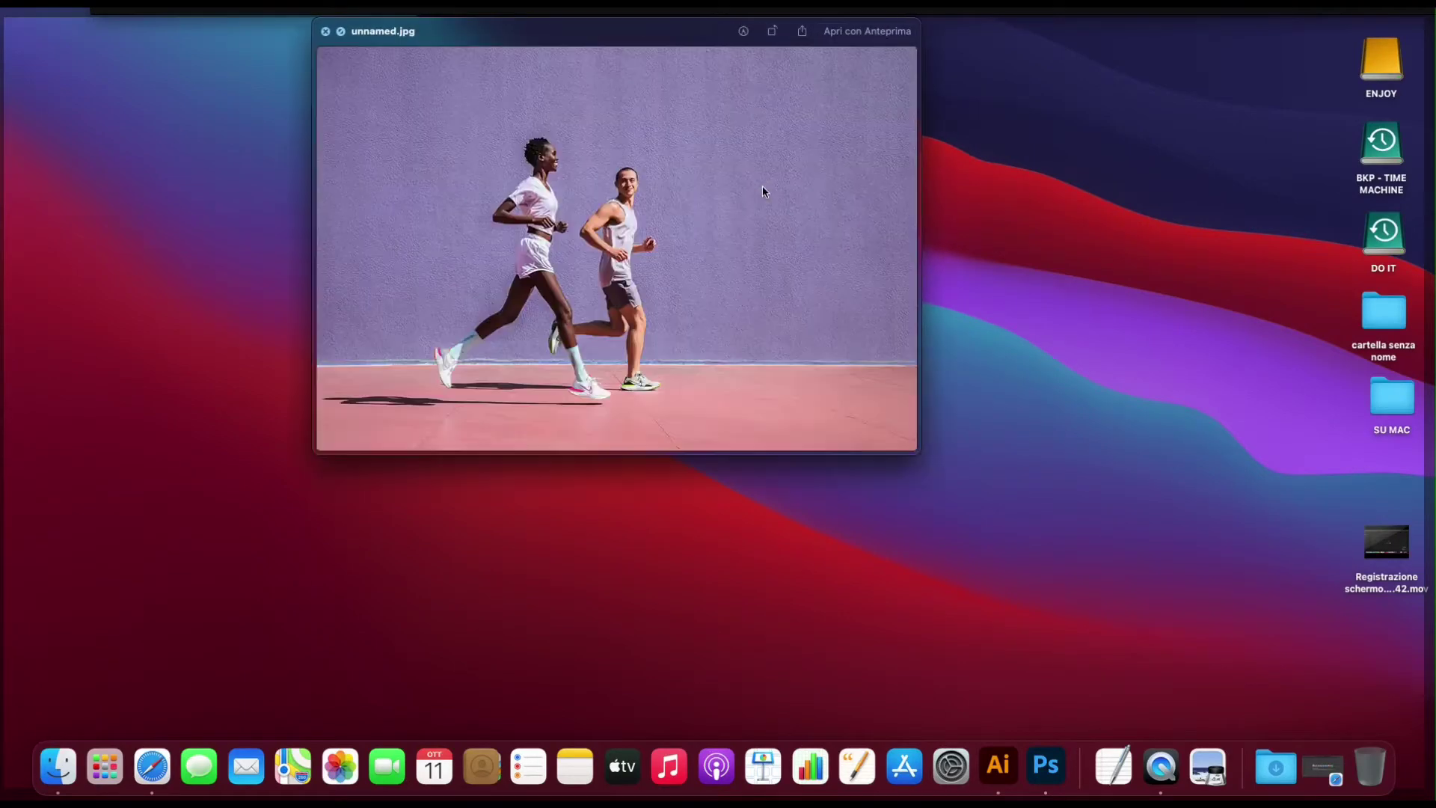
key(Down)
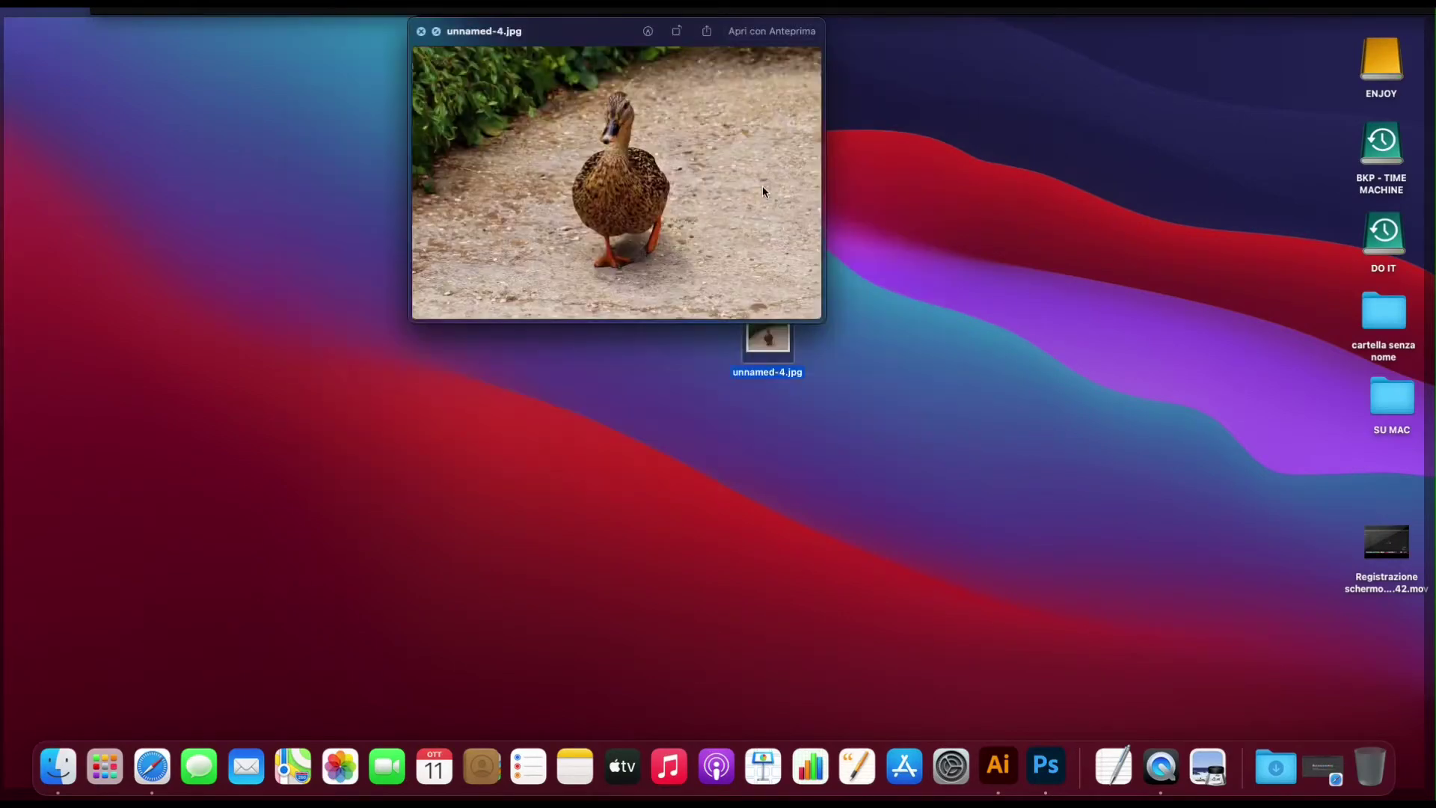
key(space)
click(918, 190)
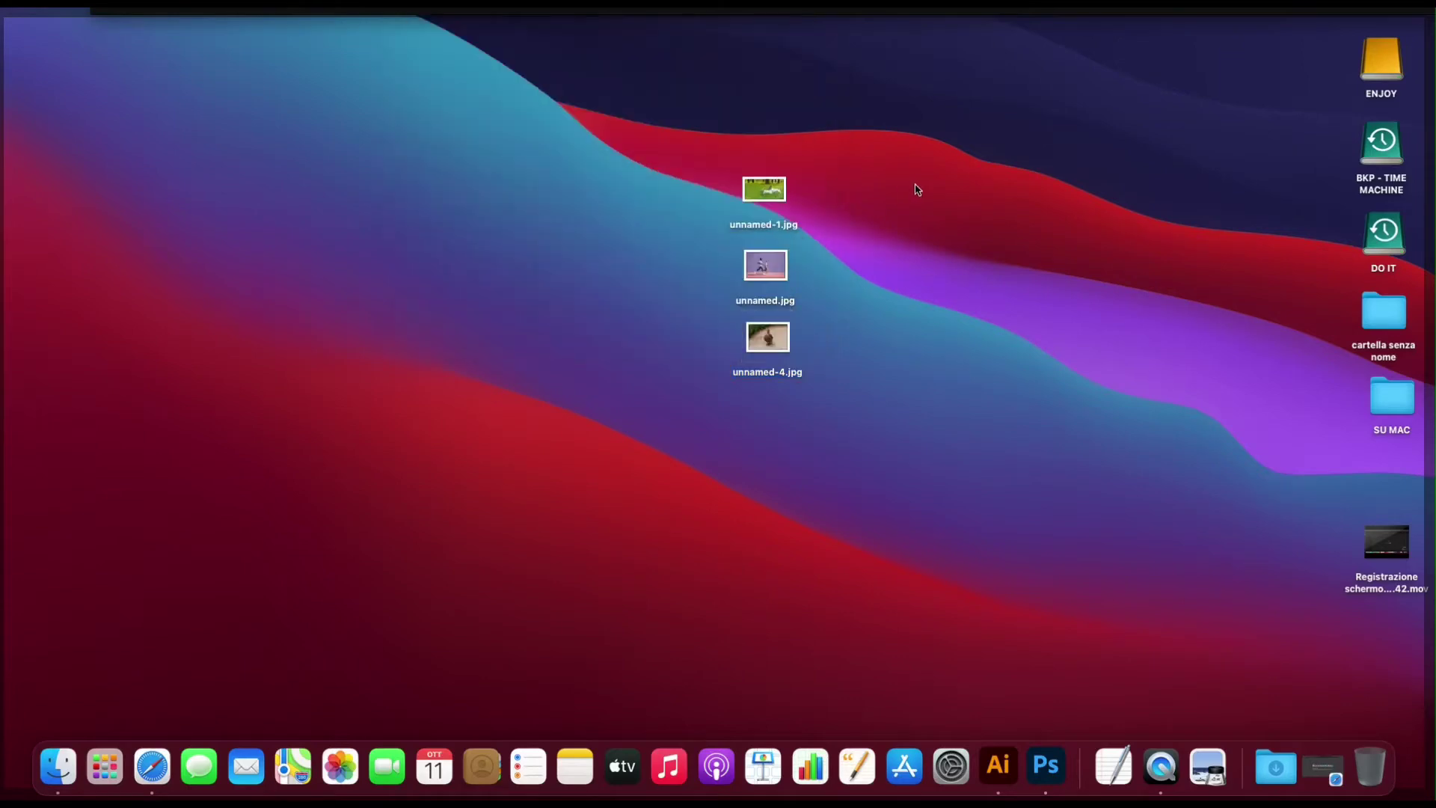
Preview the duck photo again and open unnamed-4.jpg in Photoshop
drag(795, 370, 798, 363)
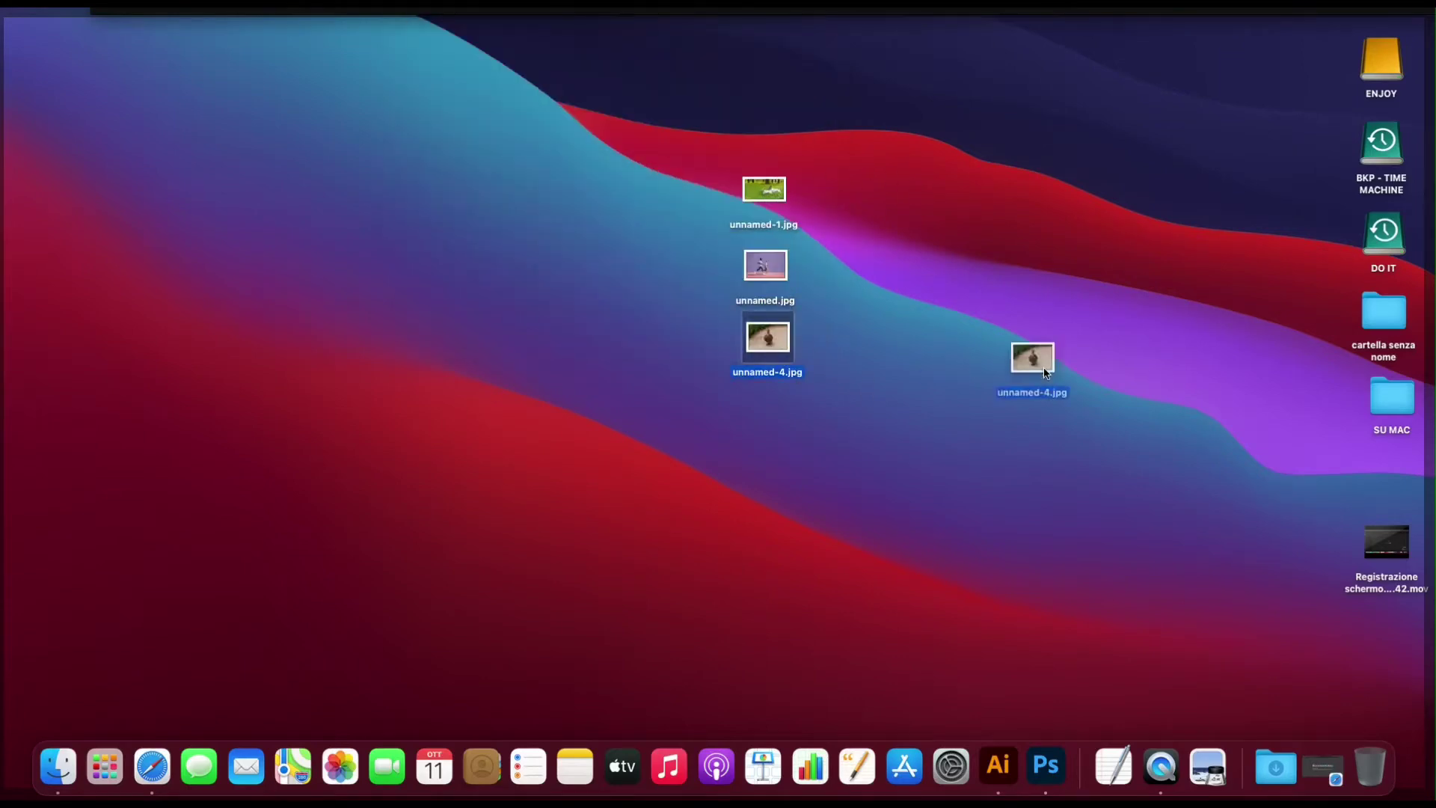
key(space)
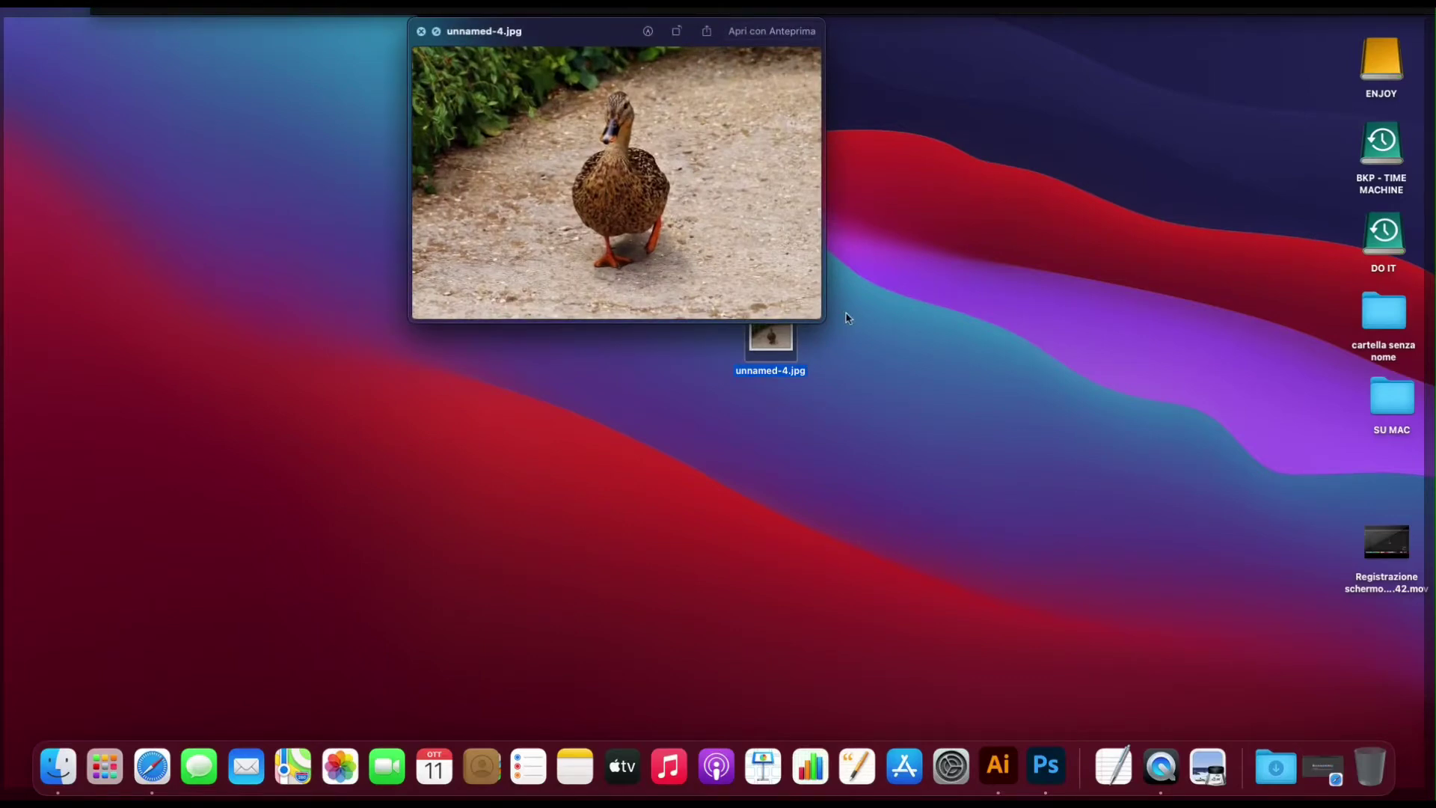
key(space)
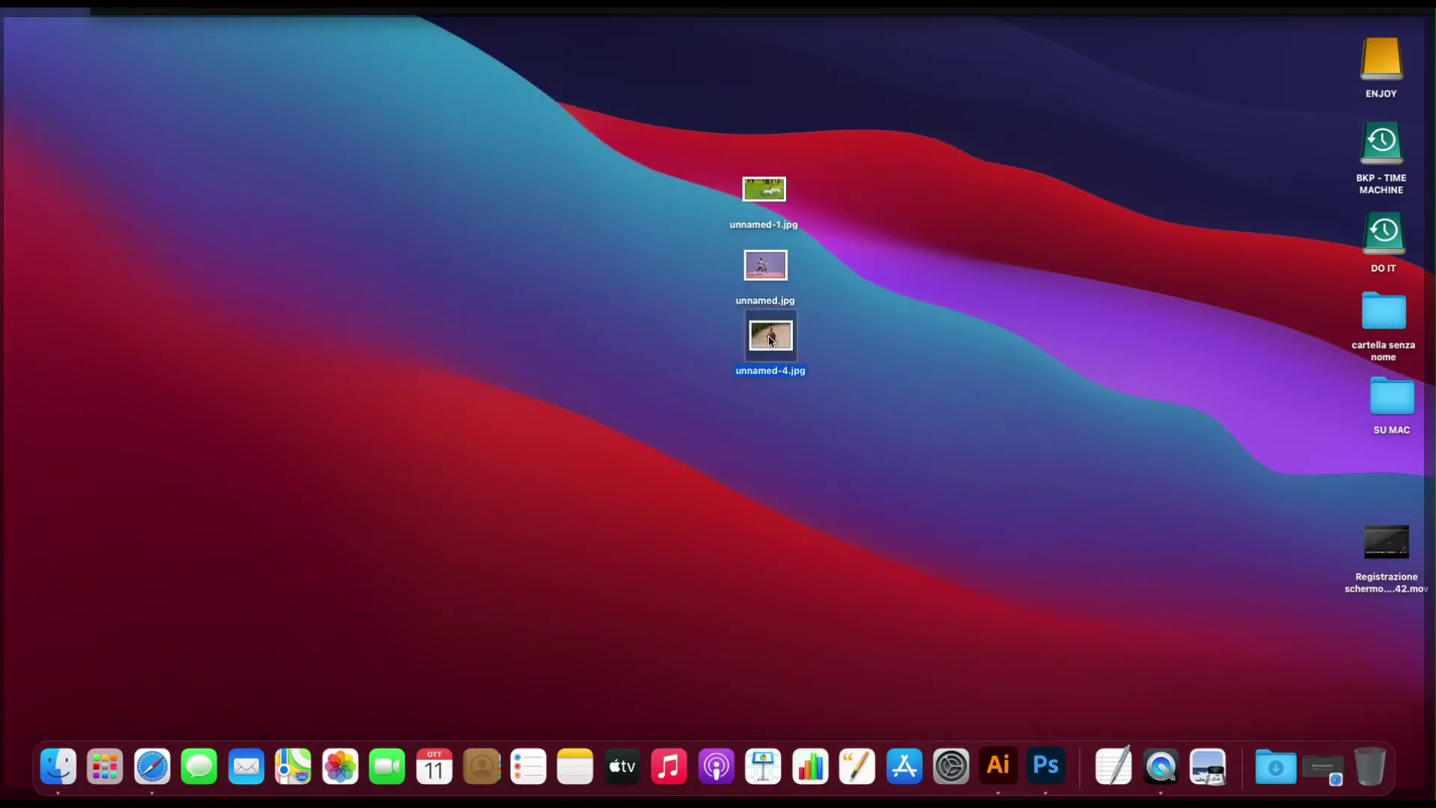
drag(776, 342, 1051, 778)
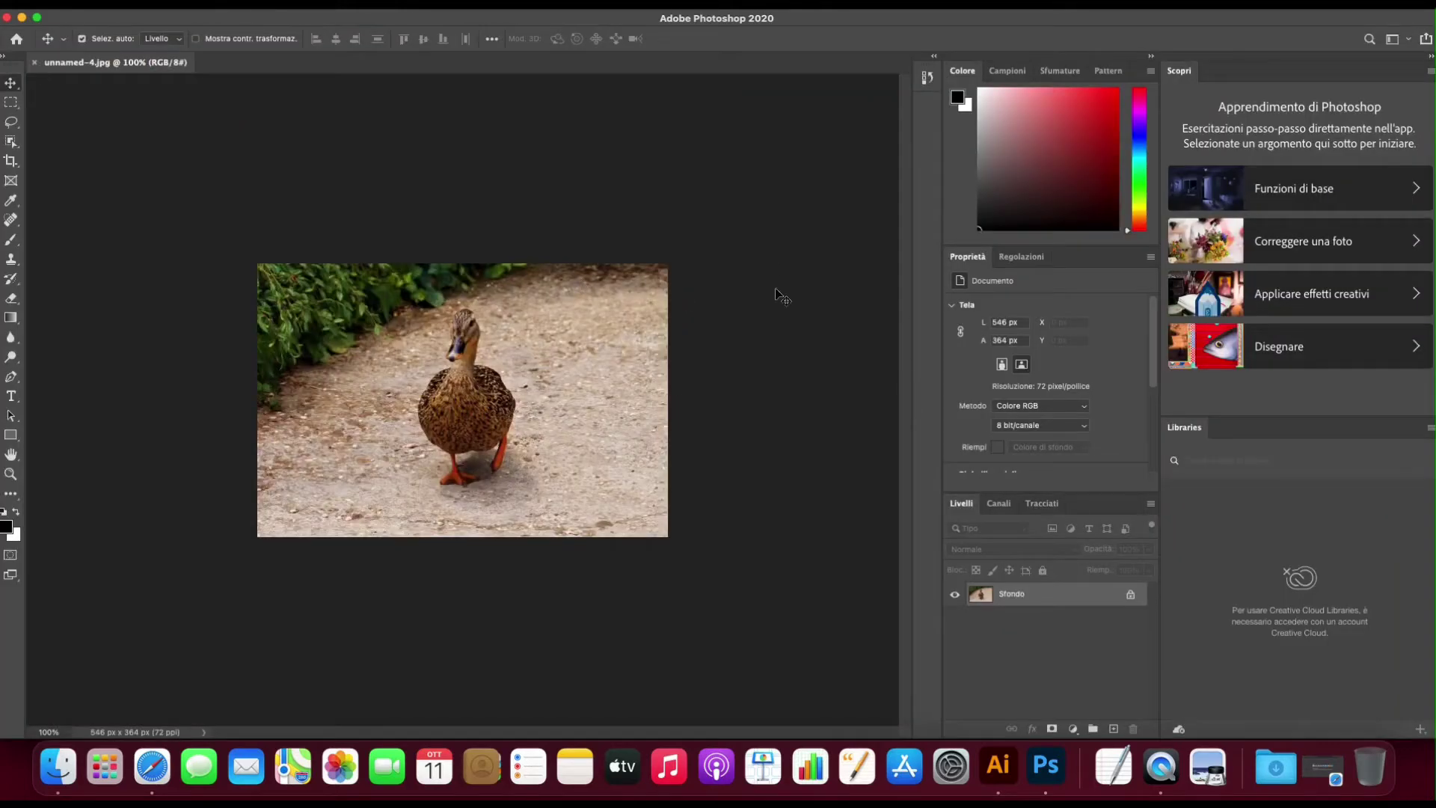
Collapse the Scopri/Libraries panels to icons, browse workspace options, and pick the Zoom tool
click(1430, 59)
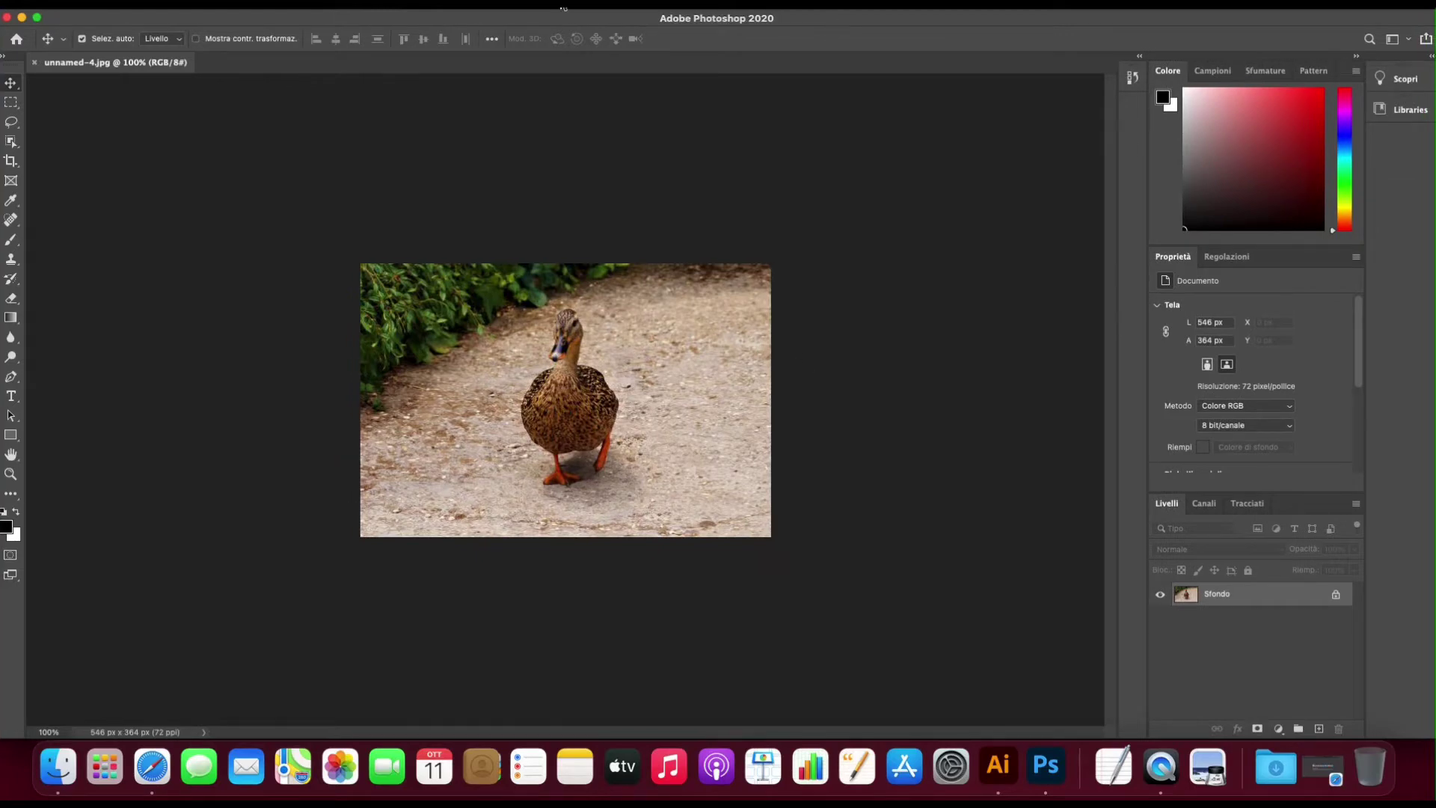
click(523, 4)
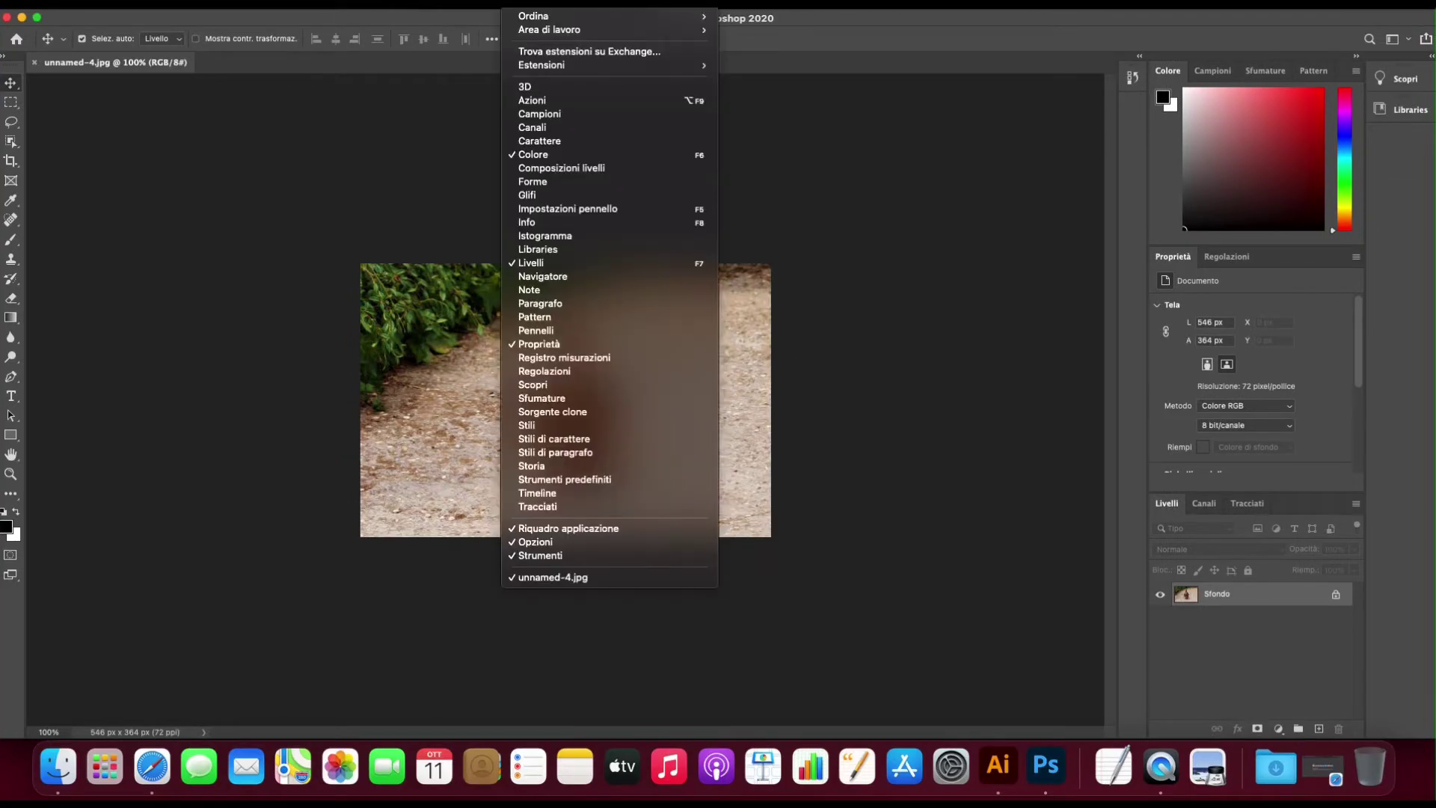
mouse_move(549, 29)
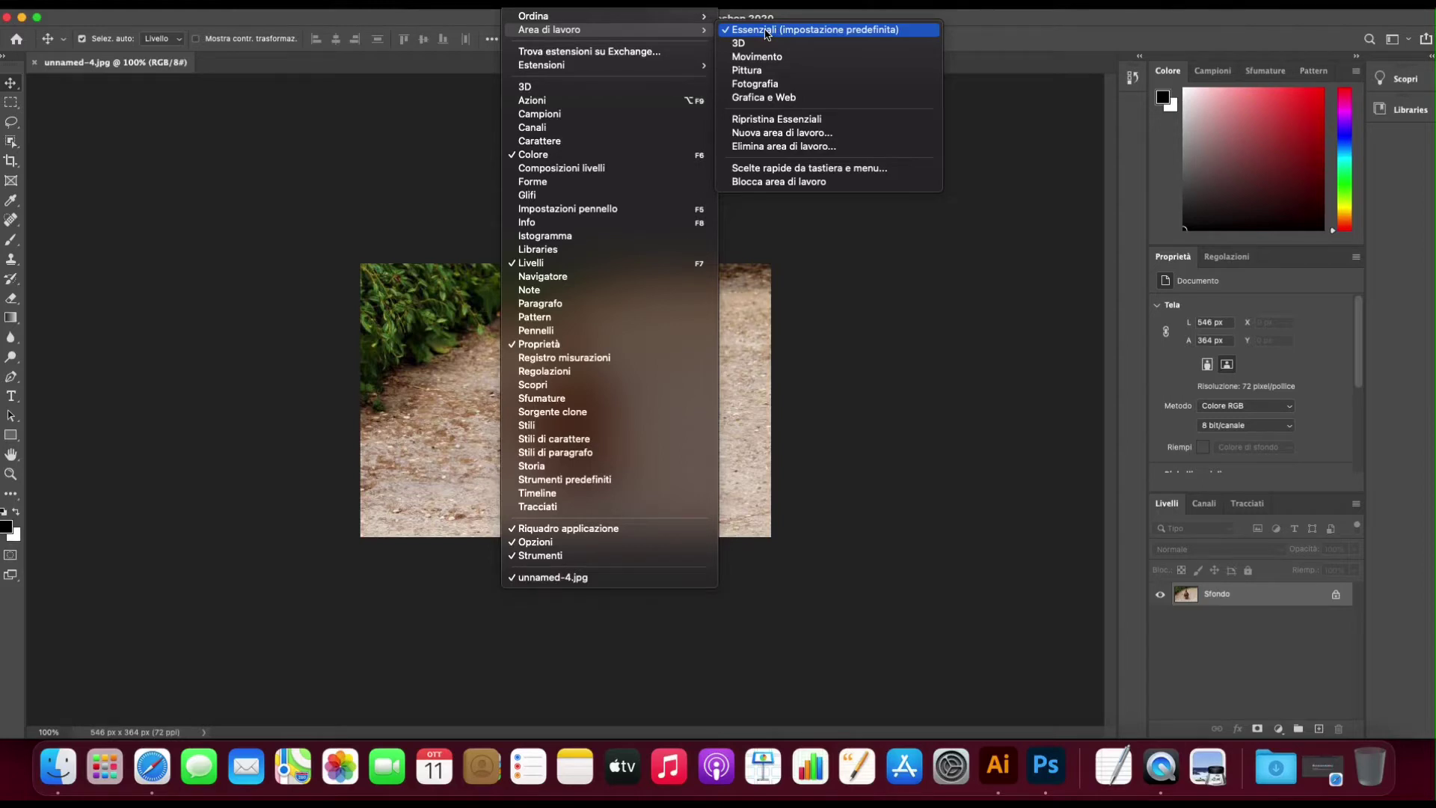
click(890, 344)
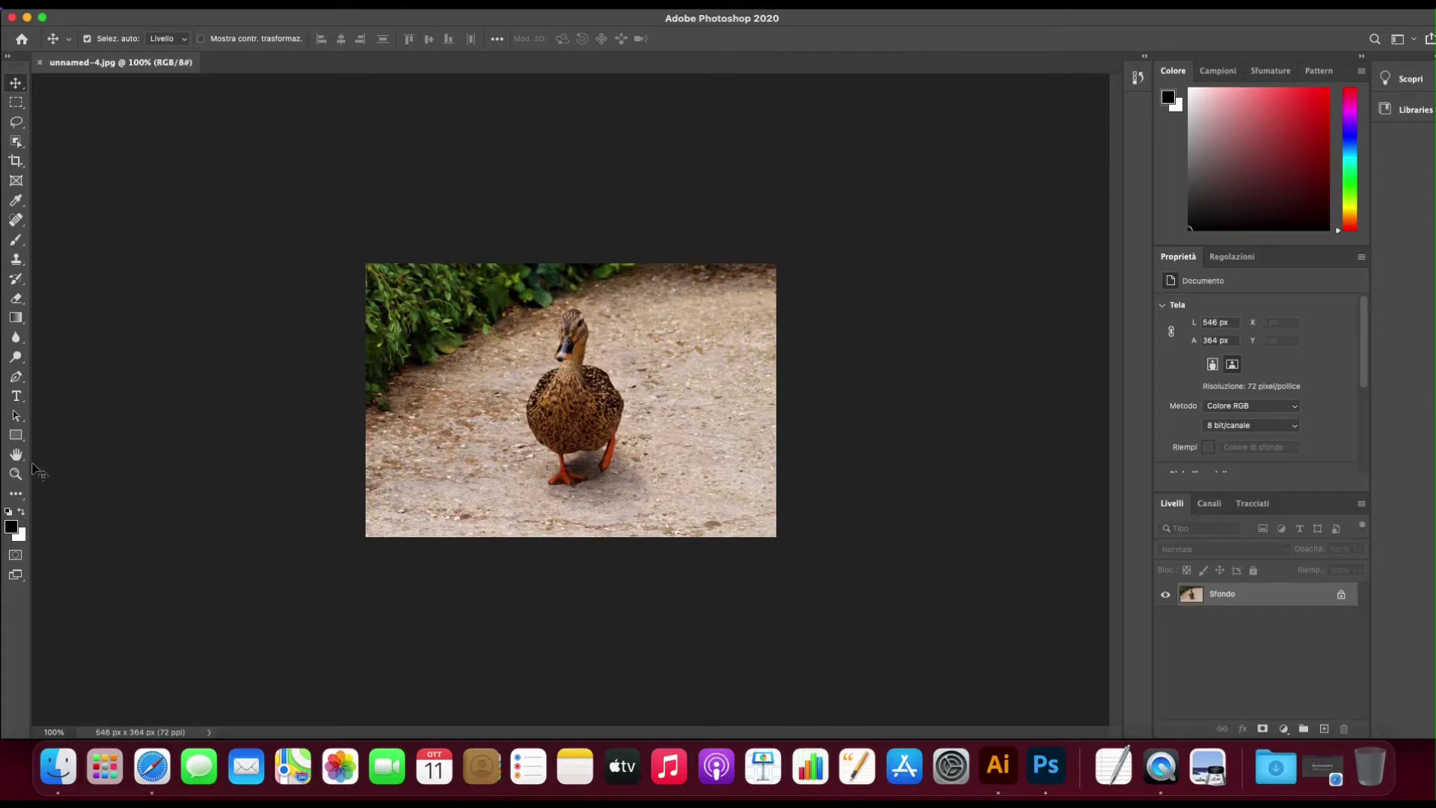
click(15, 473)
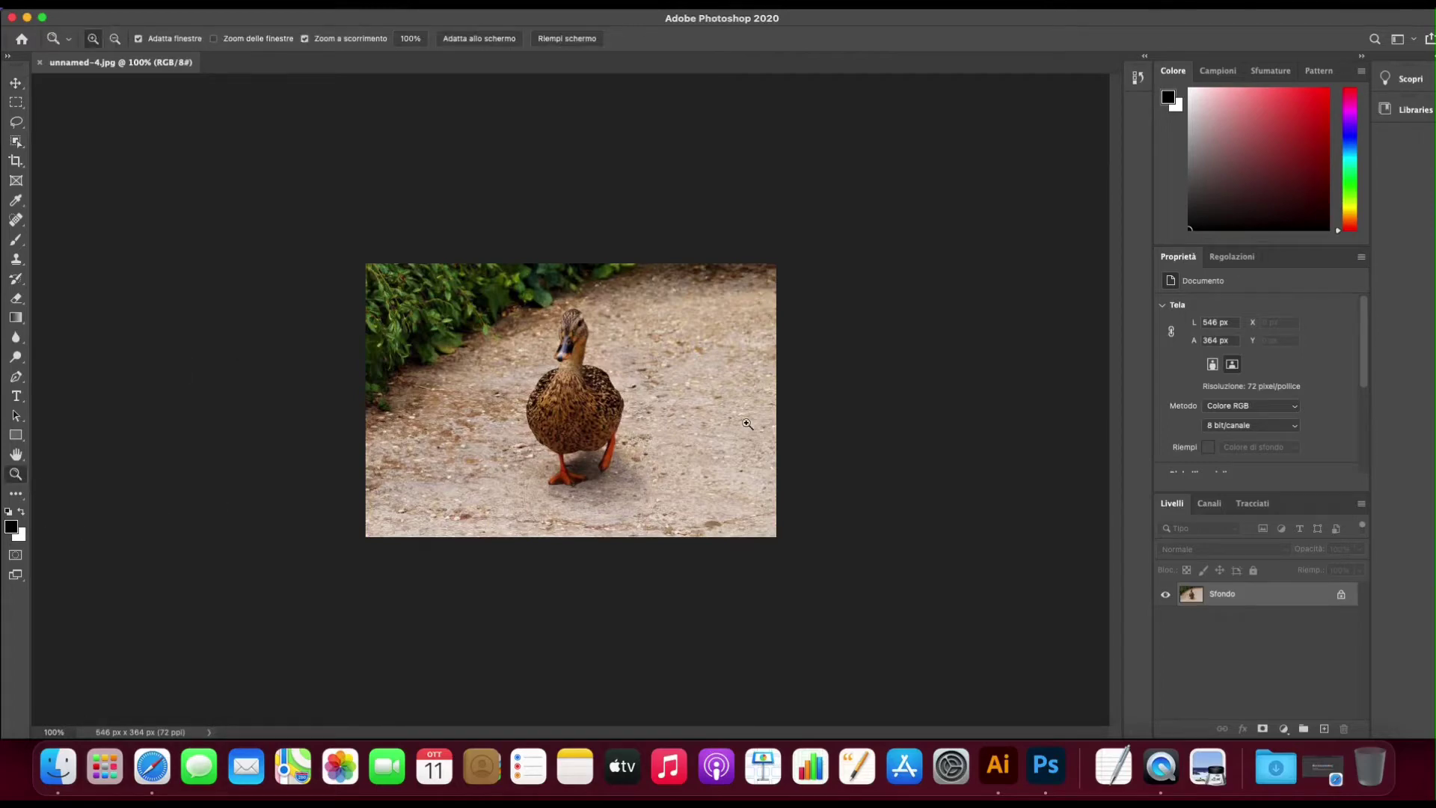
Zoom the duck photo to 200%, in close on the beak, then back to 184%
click(565, 389)
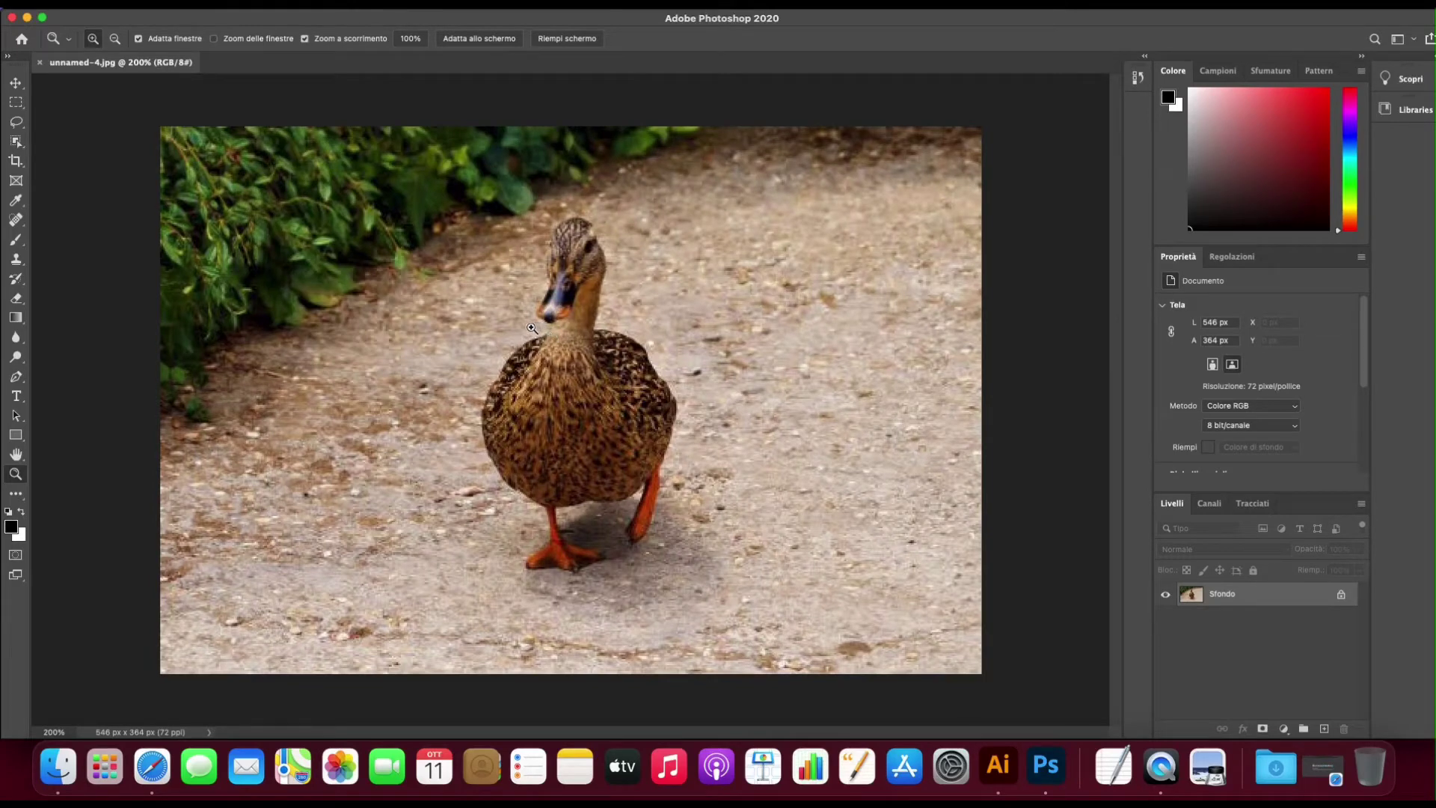
mouse_move(532, 328)
mouse_down()
mouse_move(634, 320)
mouse_move(498, 316)
mouse_up()
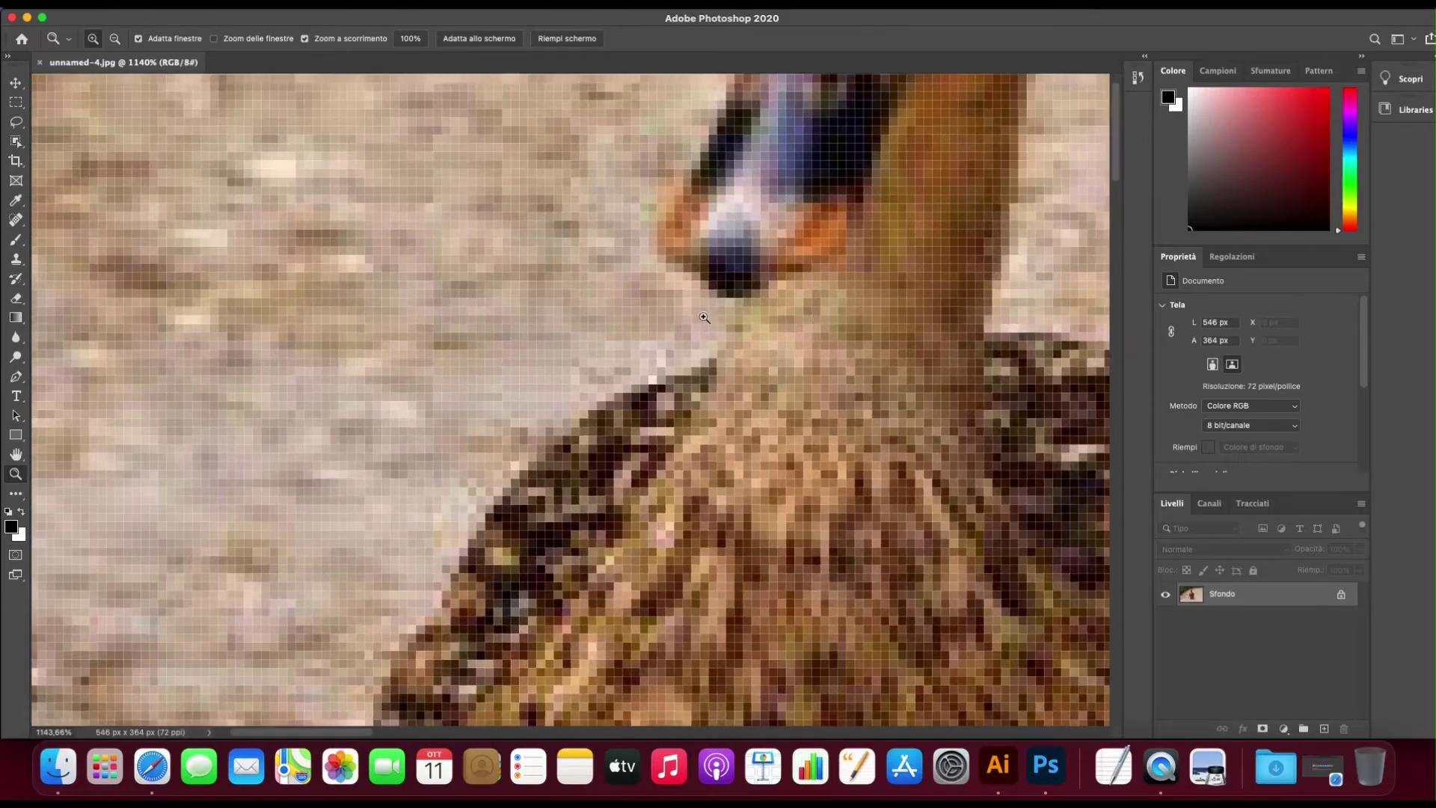
mouse_move(825, 317)
mouse_down()
mouse_move(640, 324)
mouse_move(807, 307)
mouse_up()
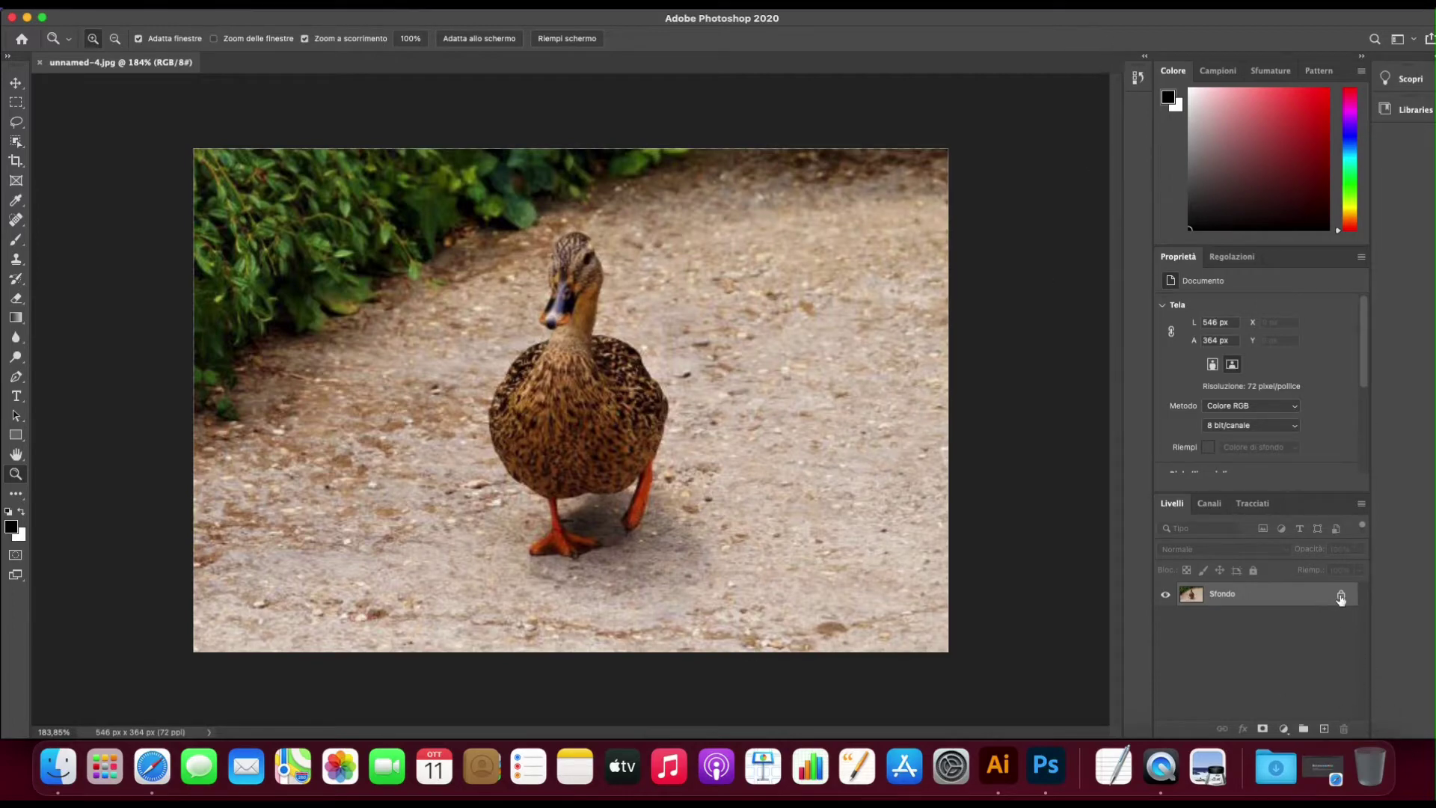
Unlock Sfondo as Livello 0, dismiss Stile livello with OK, and choose the Clone Stamp tool
click(1343, 598)
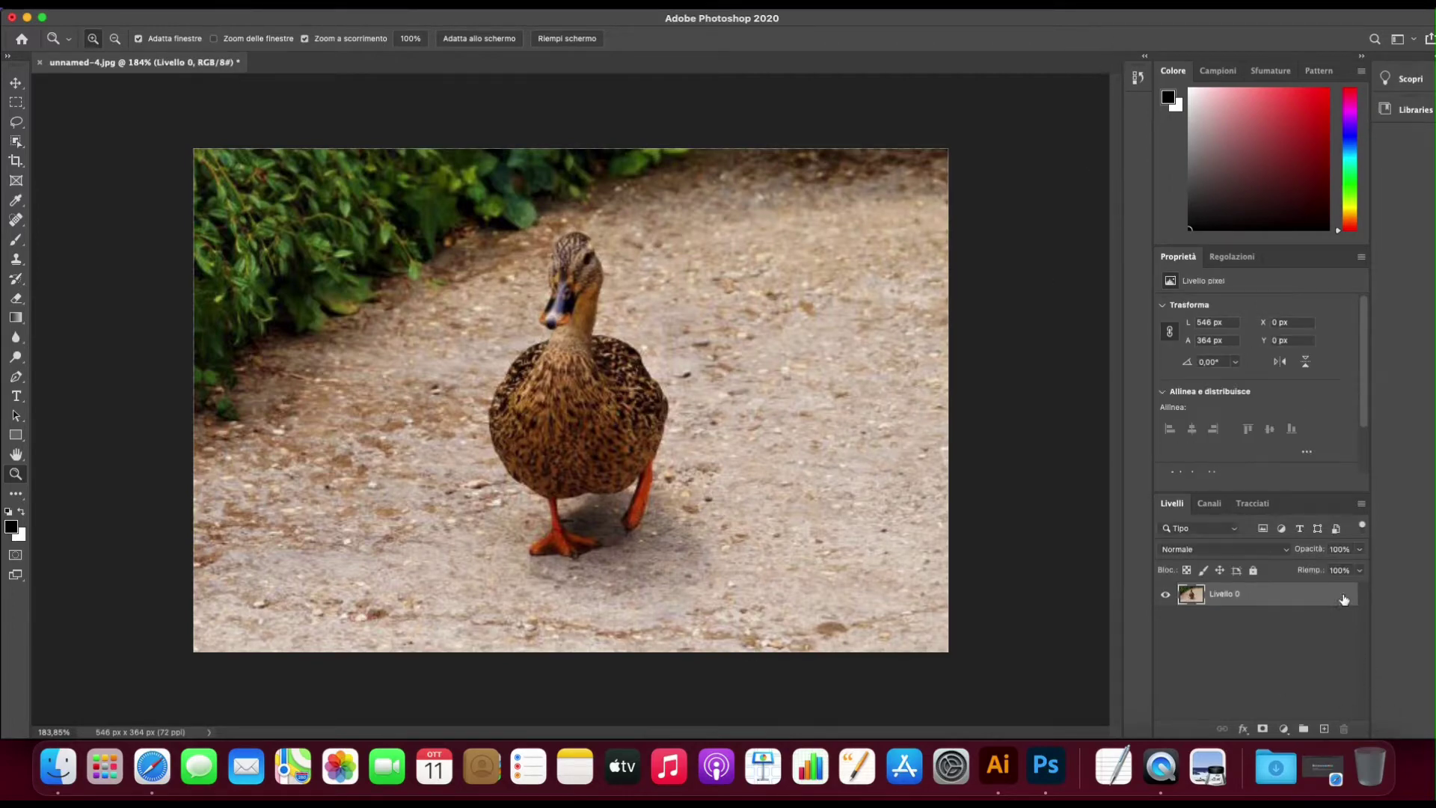
double_click(1343, 598)
click(995, 219)
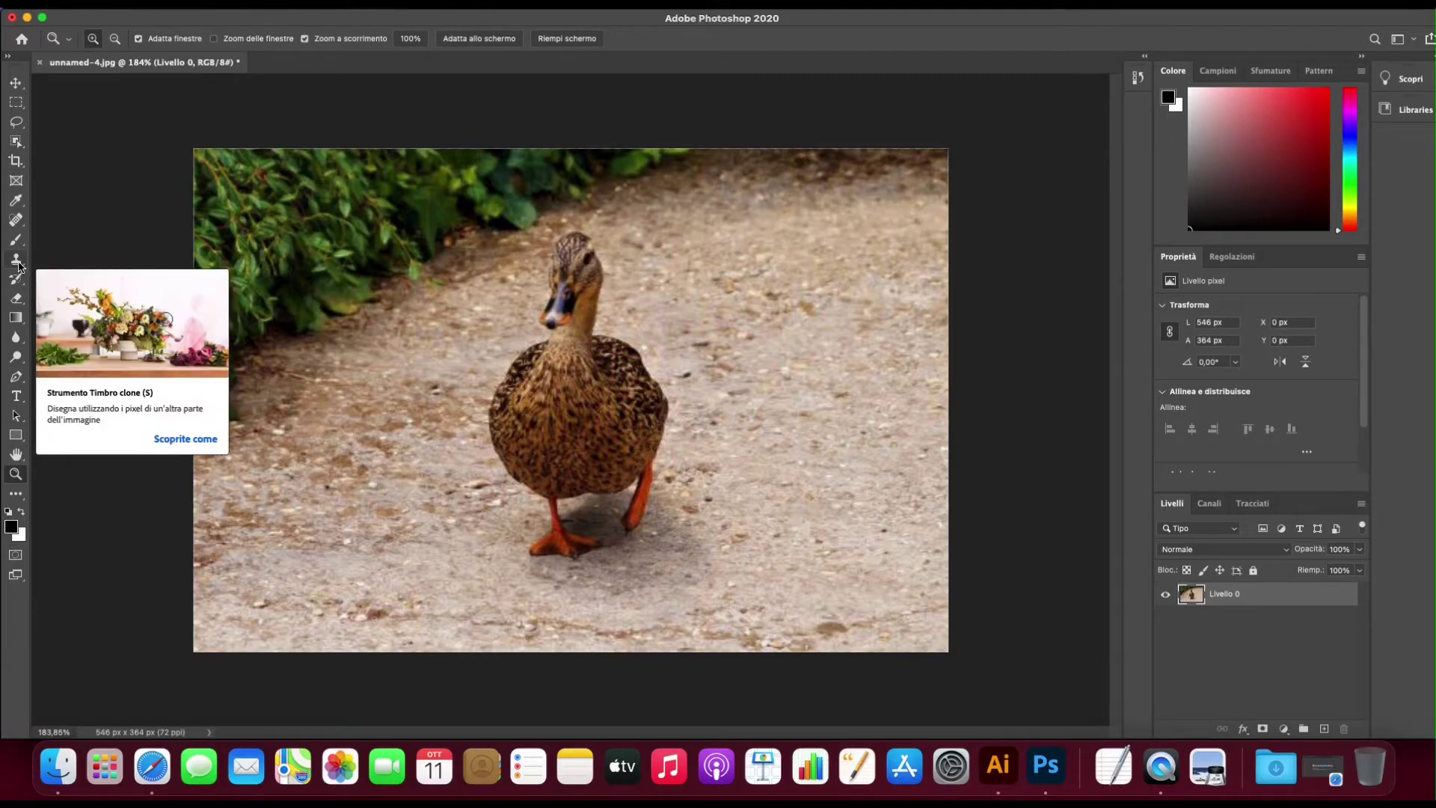
click(16, 259)
right_click(19, 263)
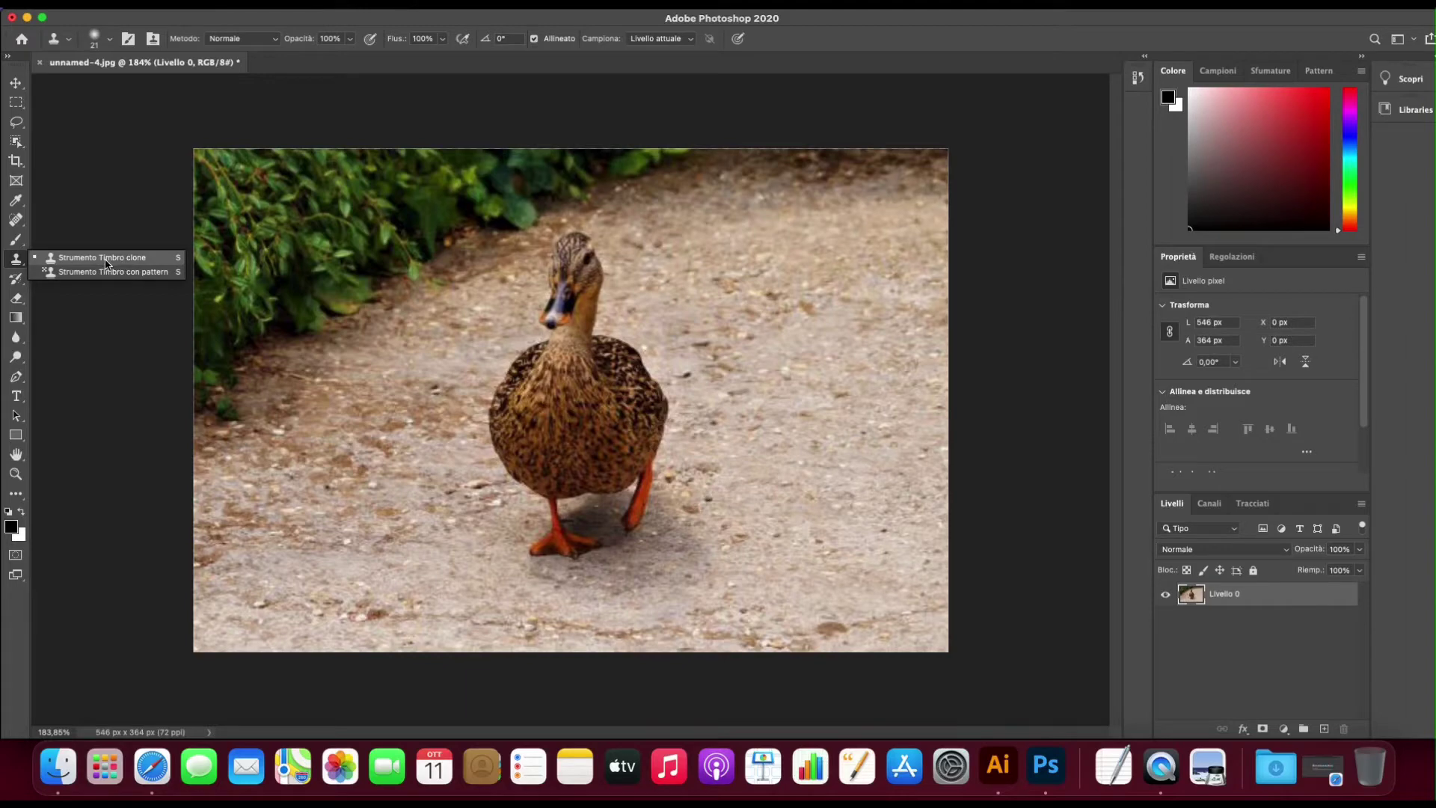
click(105, 263)
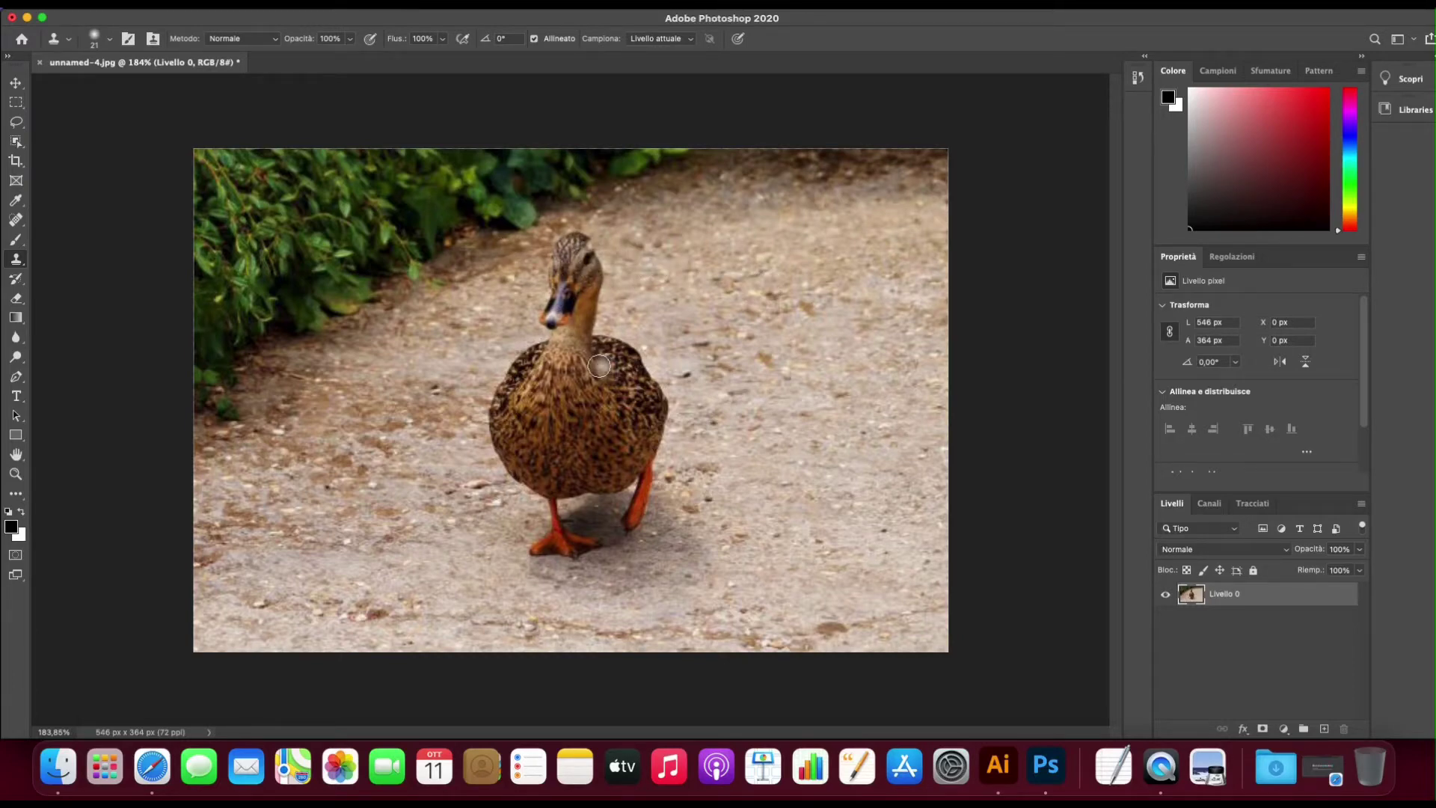
Set the Clone Stamp brush to 101 px size and 51% hardness
click(108, 41)
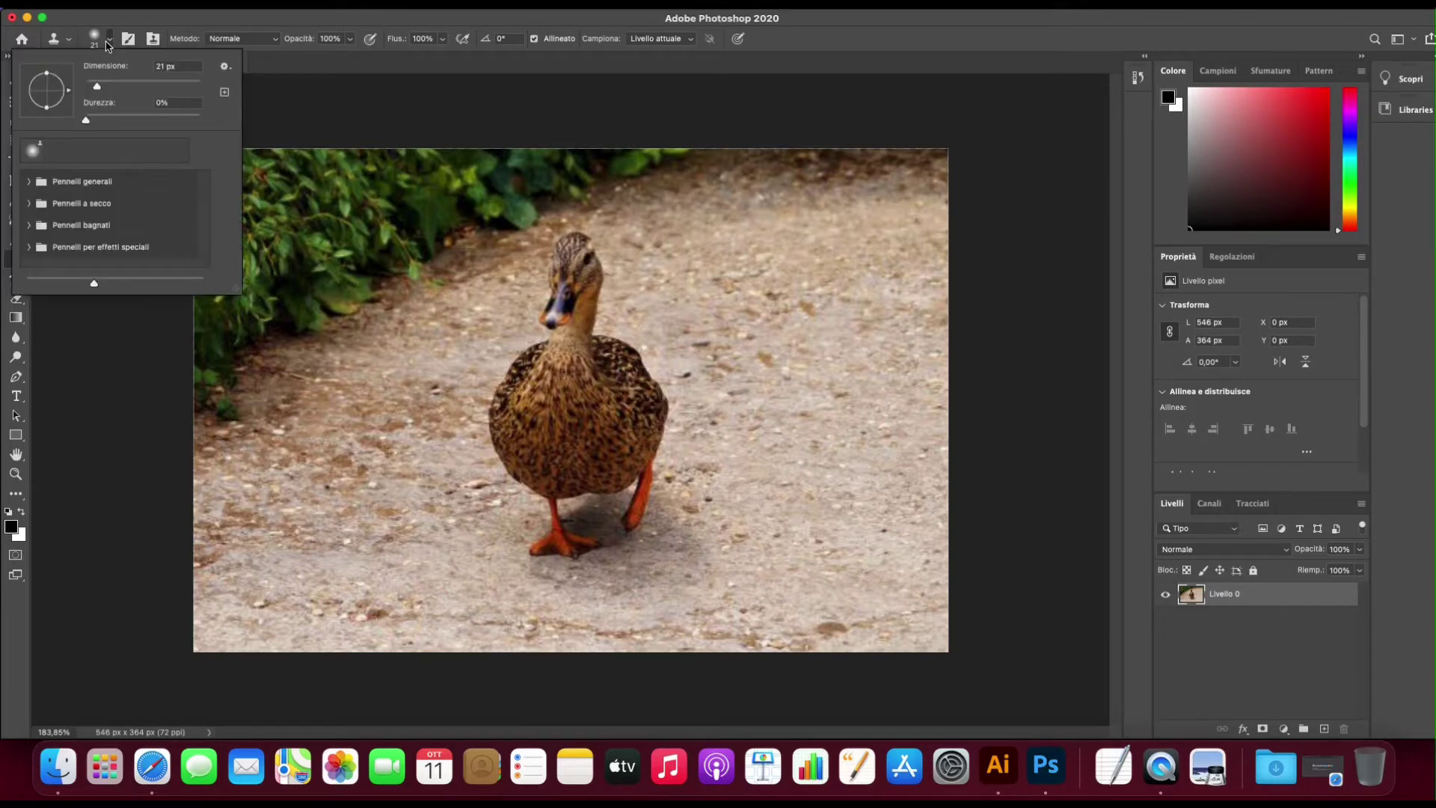
click(117, 87)
drag(143, 90, 144, 88)
mouse_move(109, 122)
mouse_down()
mouse_move(144, 121)
mouse_move(75, 125)
mouse_up()
click(778, 239)
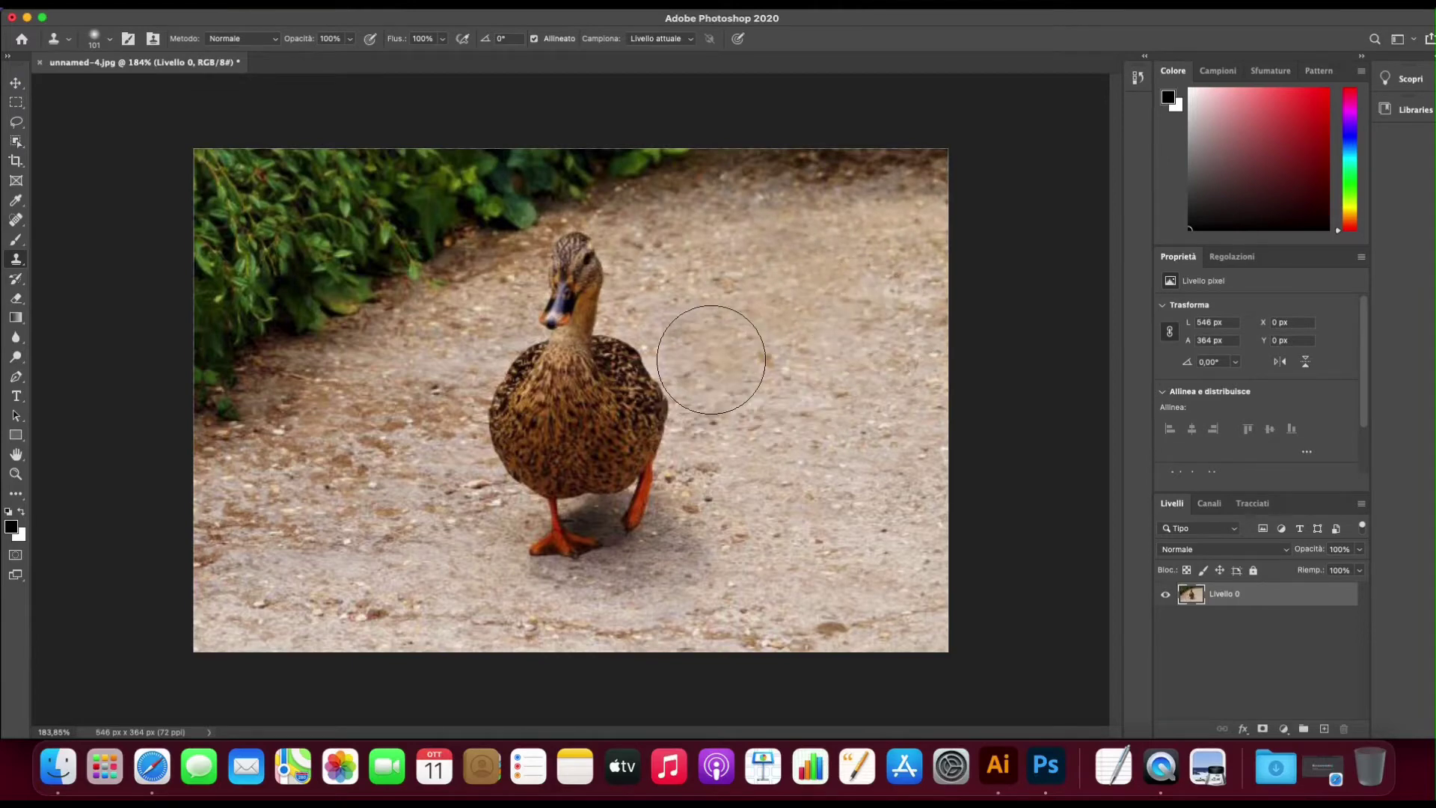
Sample gravel right of the duck, undo failed trial strokes, and clone it over the pavement
drag(599, 306, 588, 278)
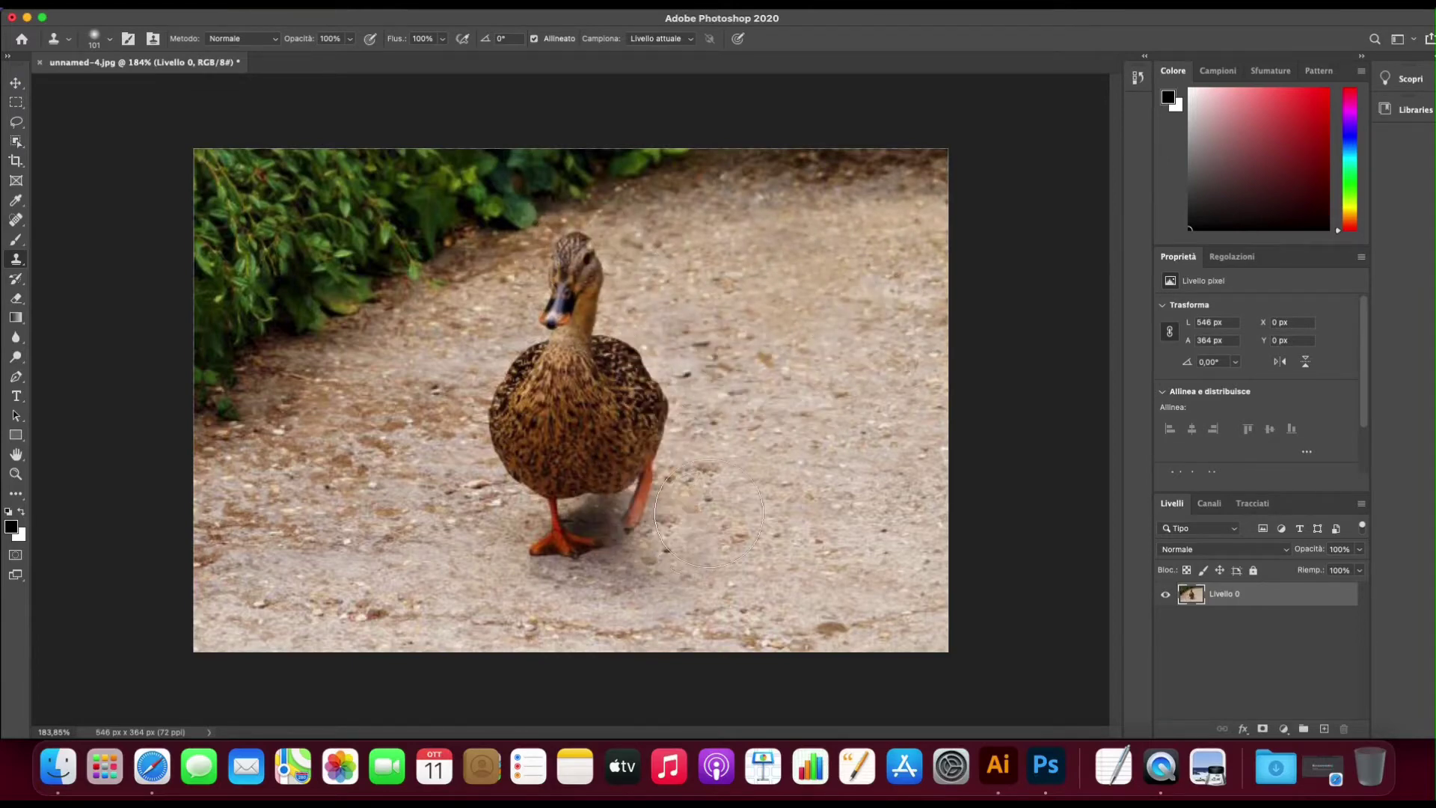
key(ctrl+z)
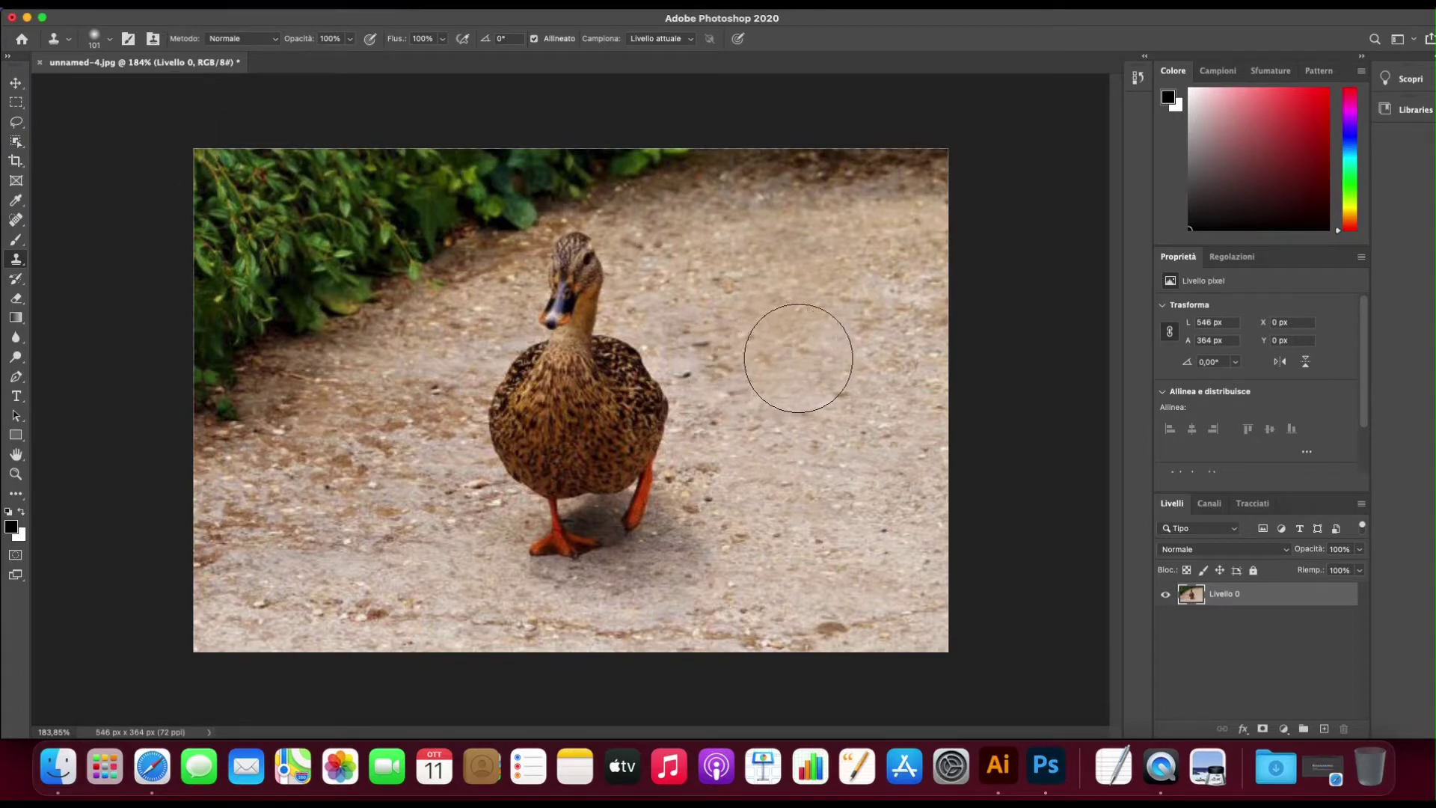
alt+click(837, 320)
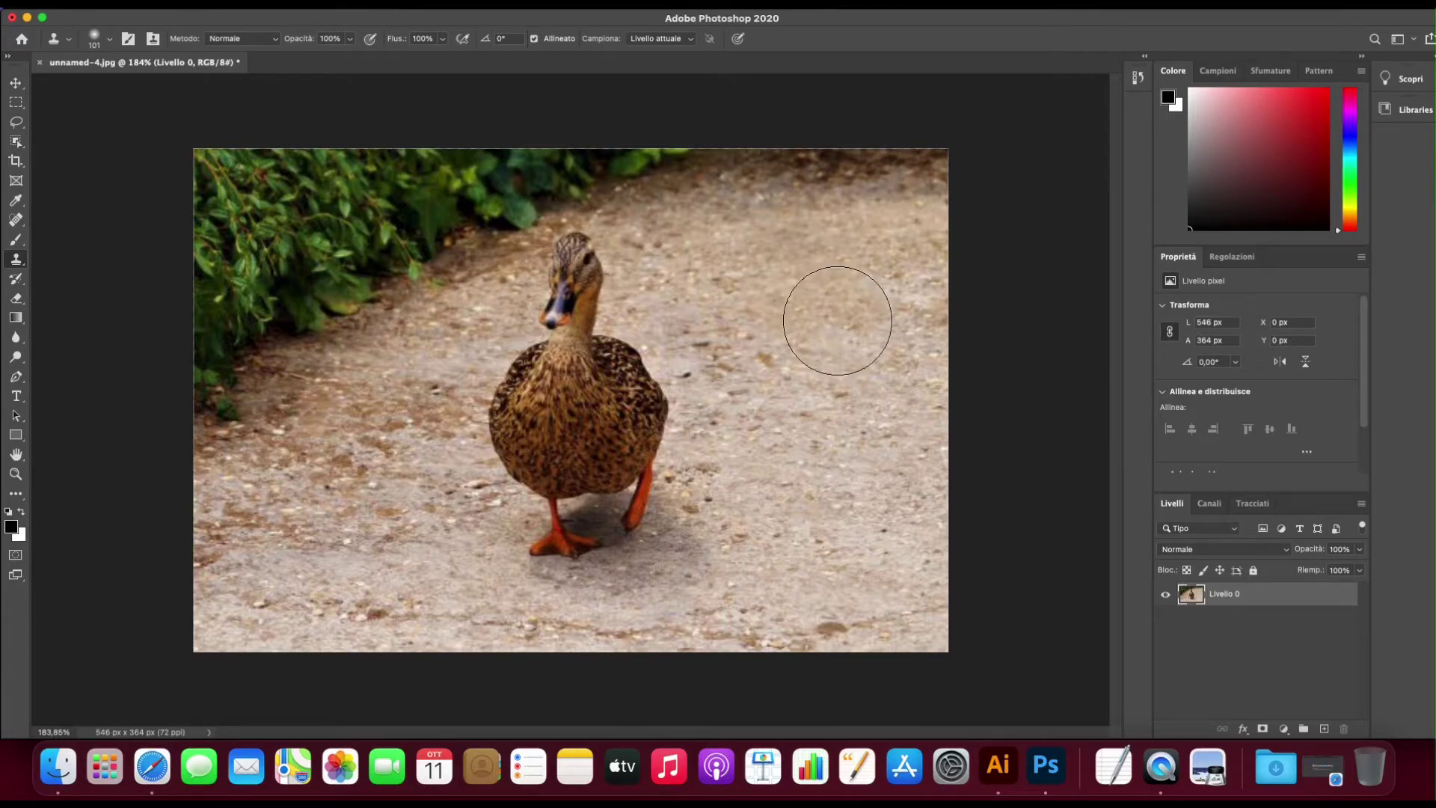
click(837, 320)
key(ctrl+z)
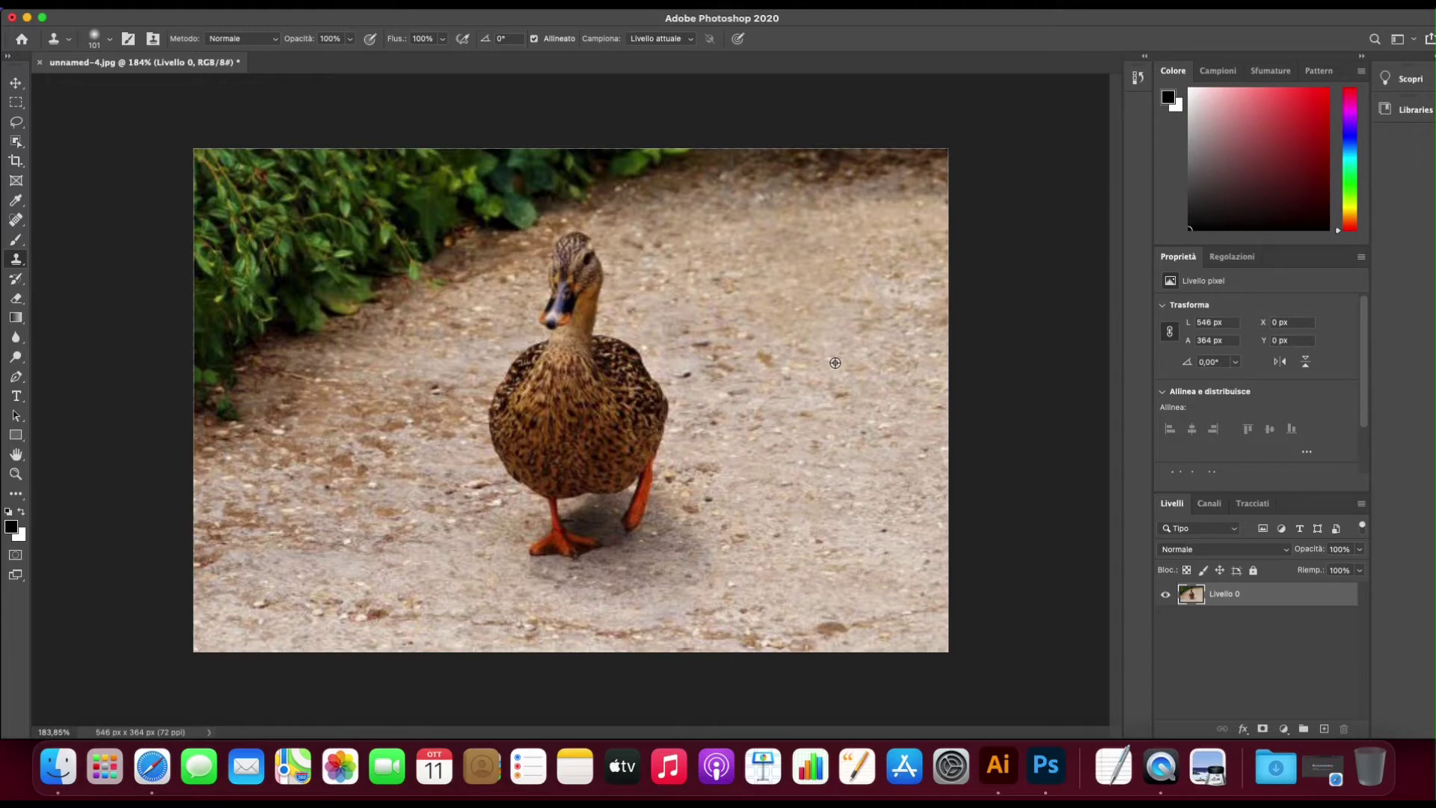
mouse_move(796, 369)
mouse_down()
mouse_move(718, 376)
mouse_move(844, 368)
mouse_move(658, 389)
mouse_move(633, 365)
mouse_up()
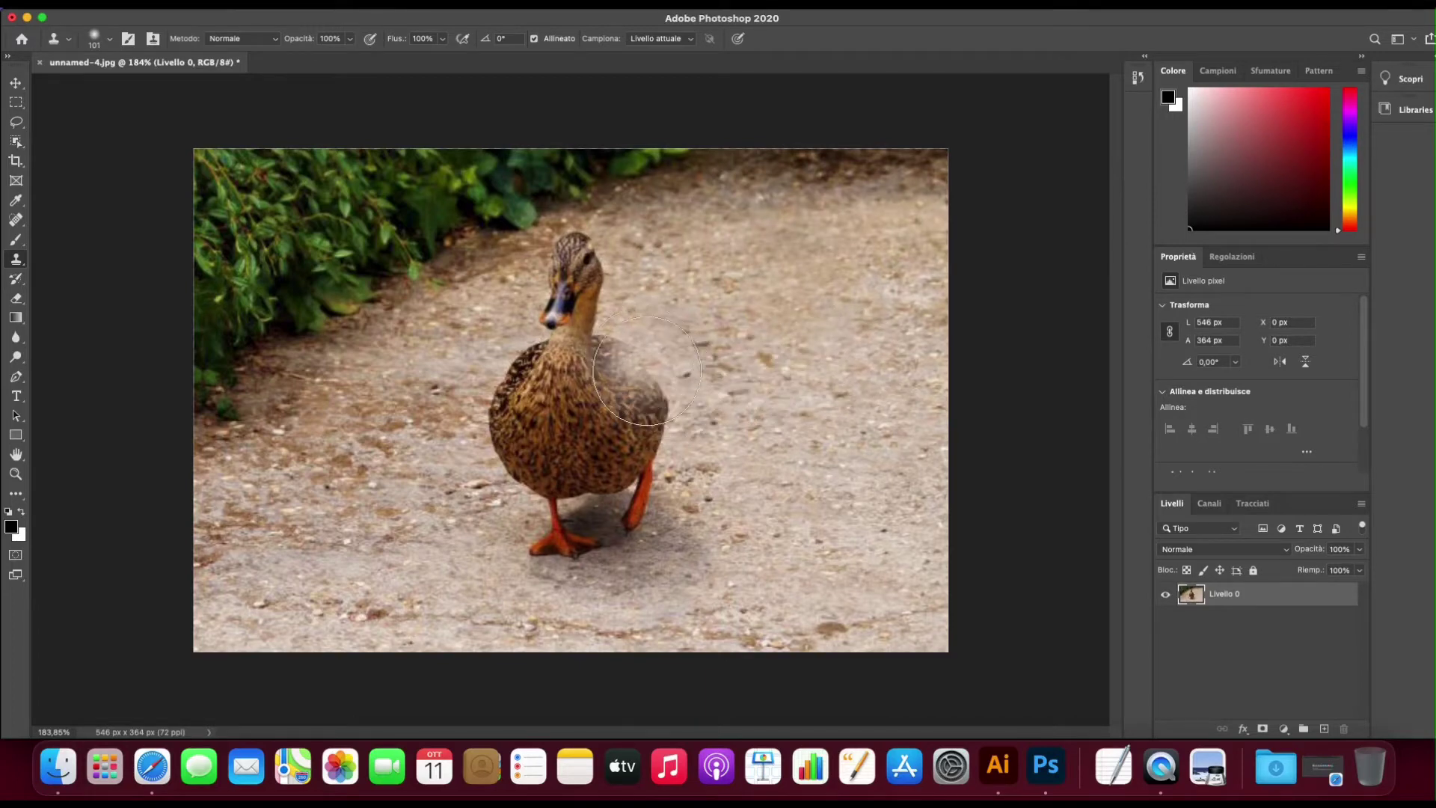
Clone gravel over the duck's right flank, neck, chest and beak, undoing a misplaced patch
drag(647, 371, 659, 415)
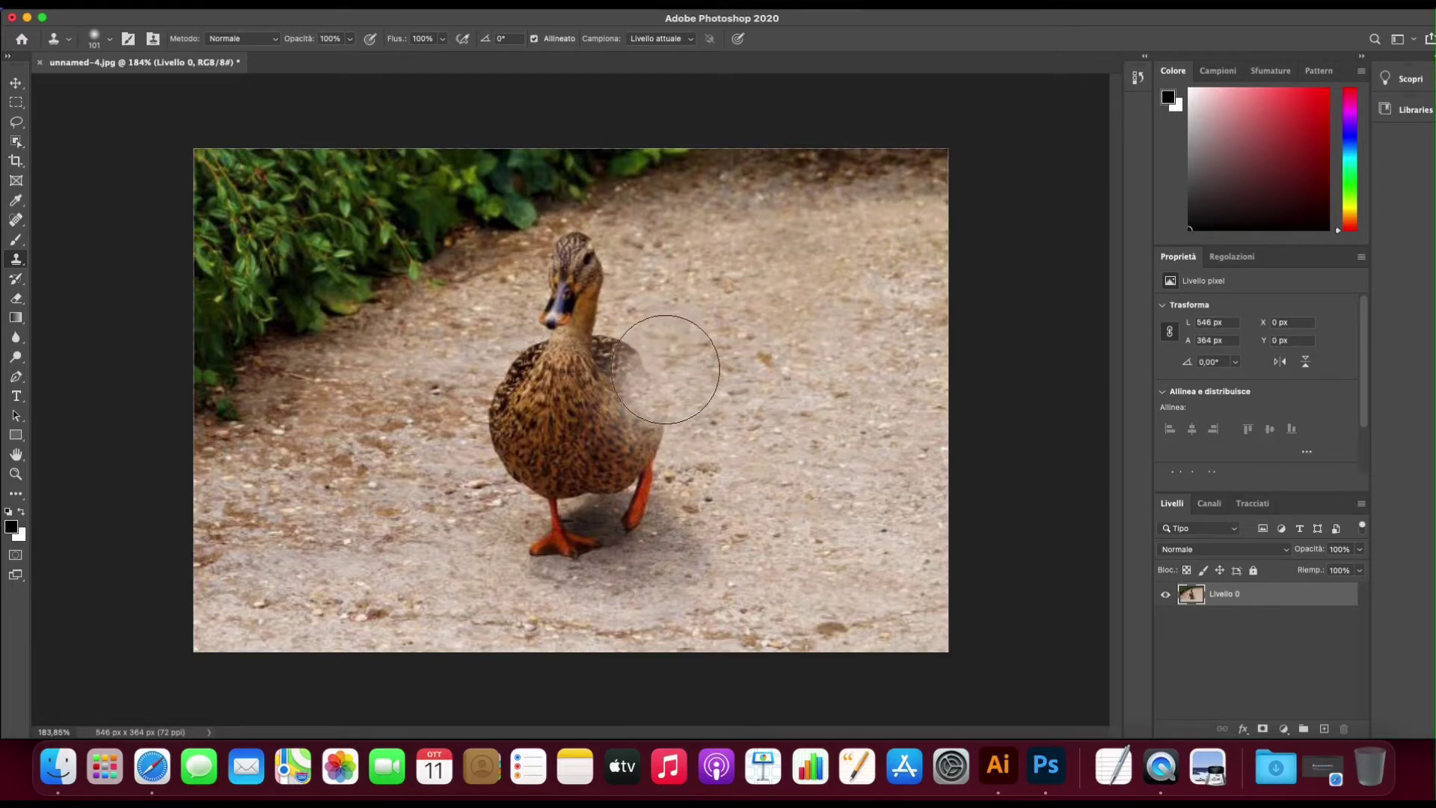
drag(658, 369, 648, 375)
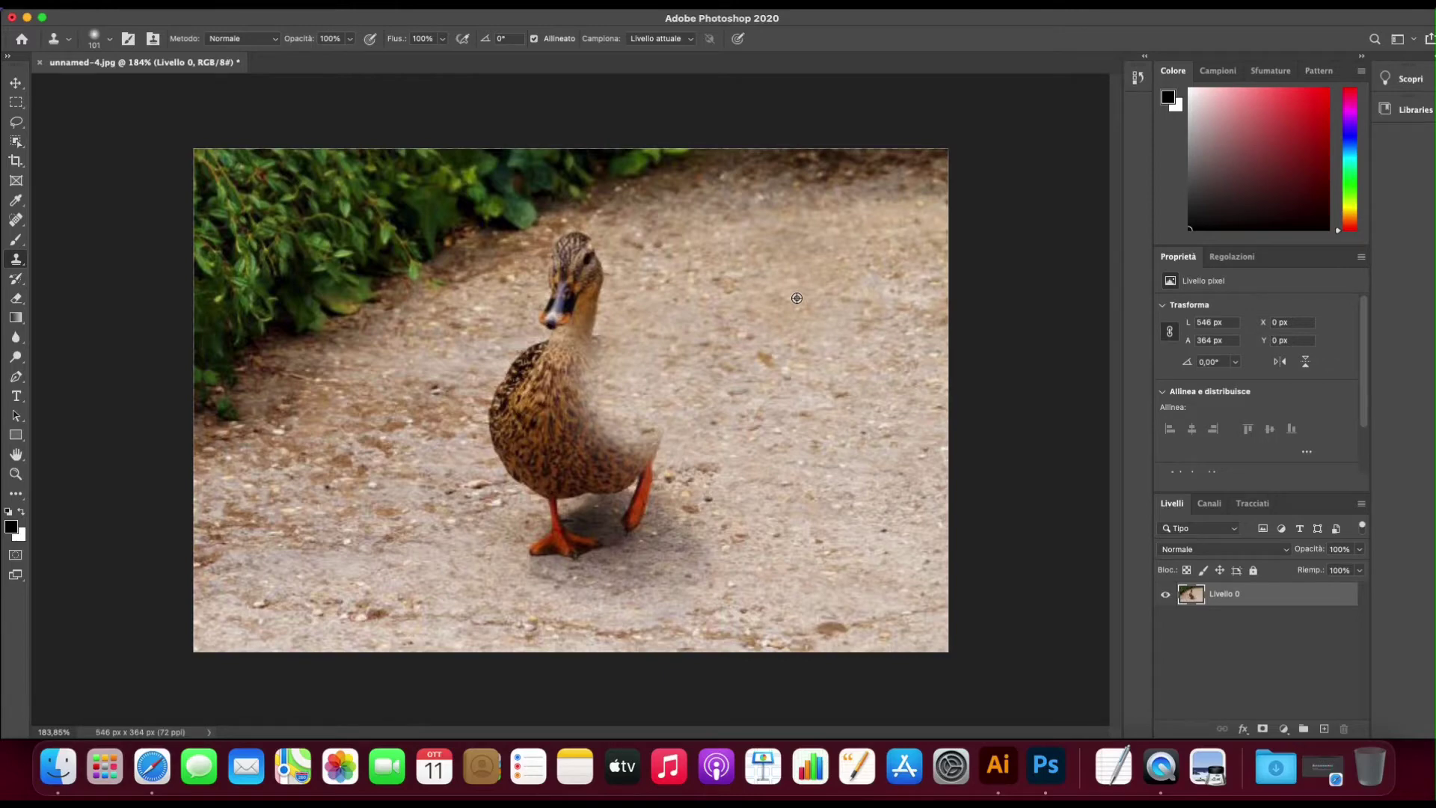
alt+click(796, 298)
drag(641, 352, 614, 355)
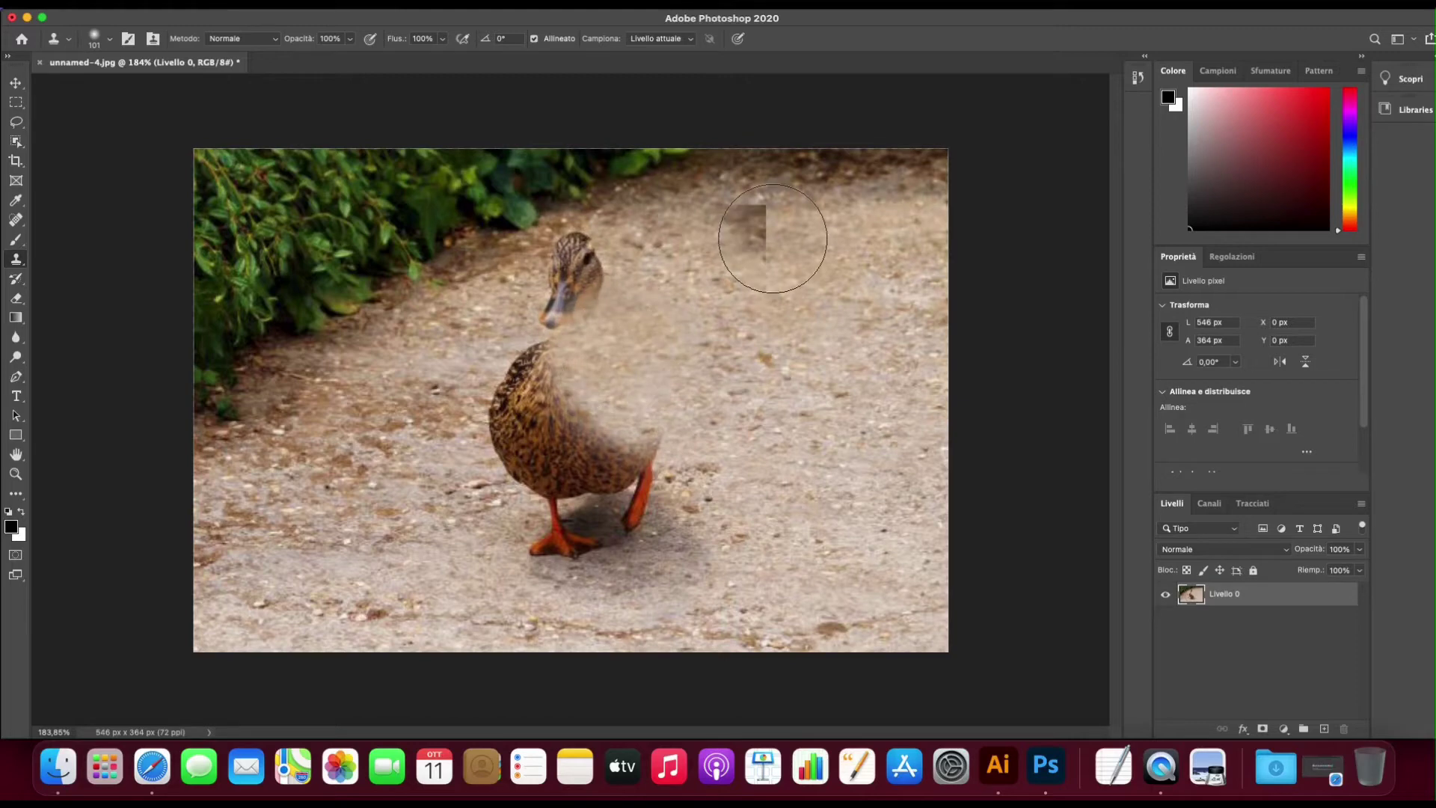
alt+click(742, 219)
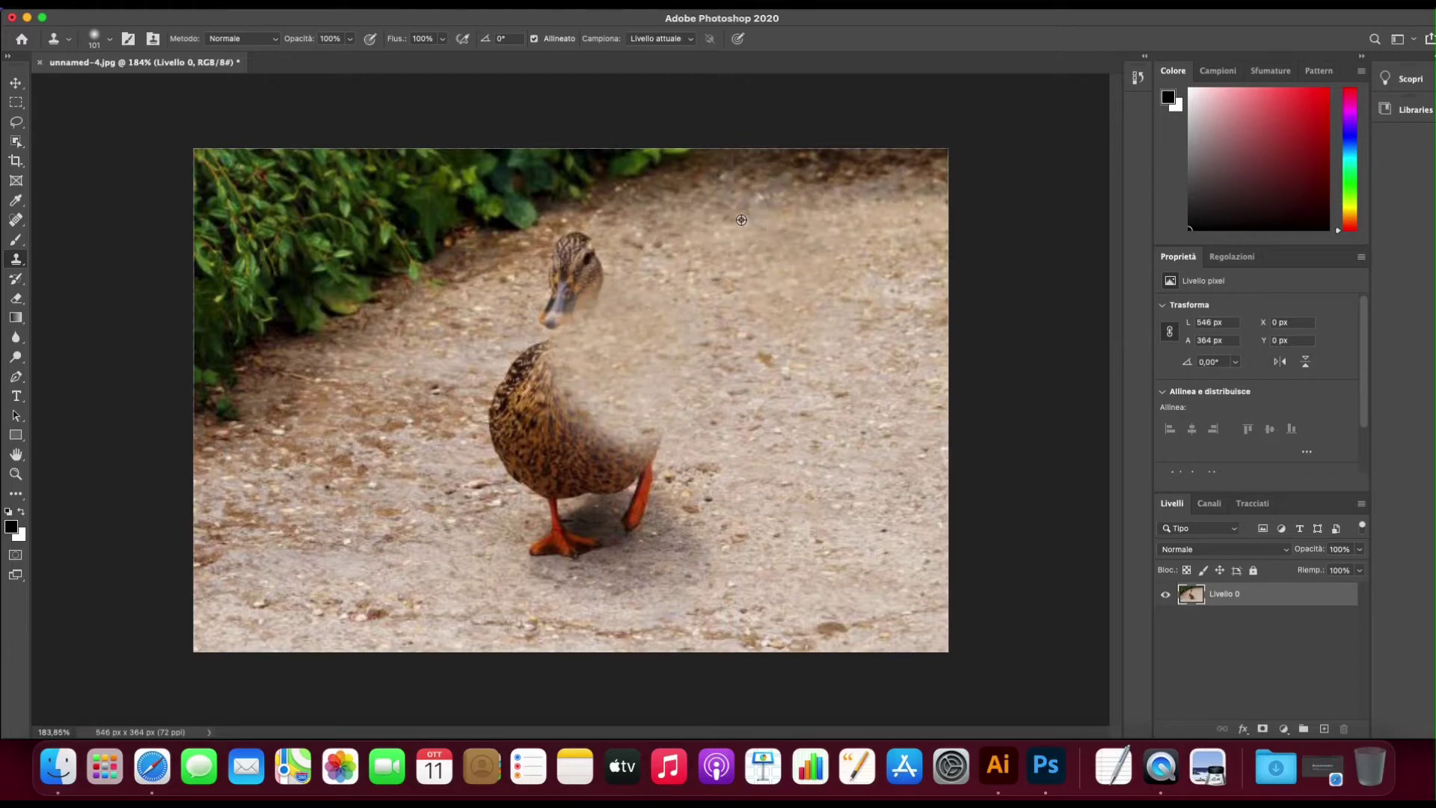
drag(823, 419, 829, 516)
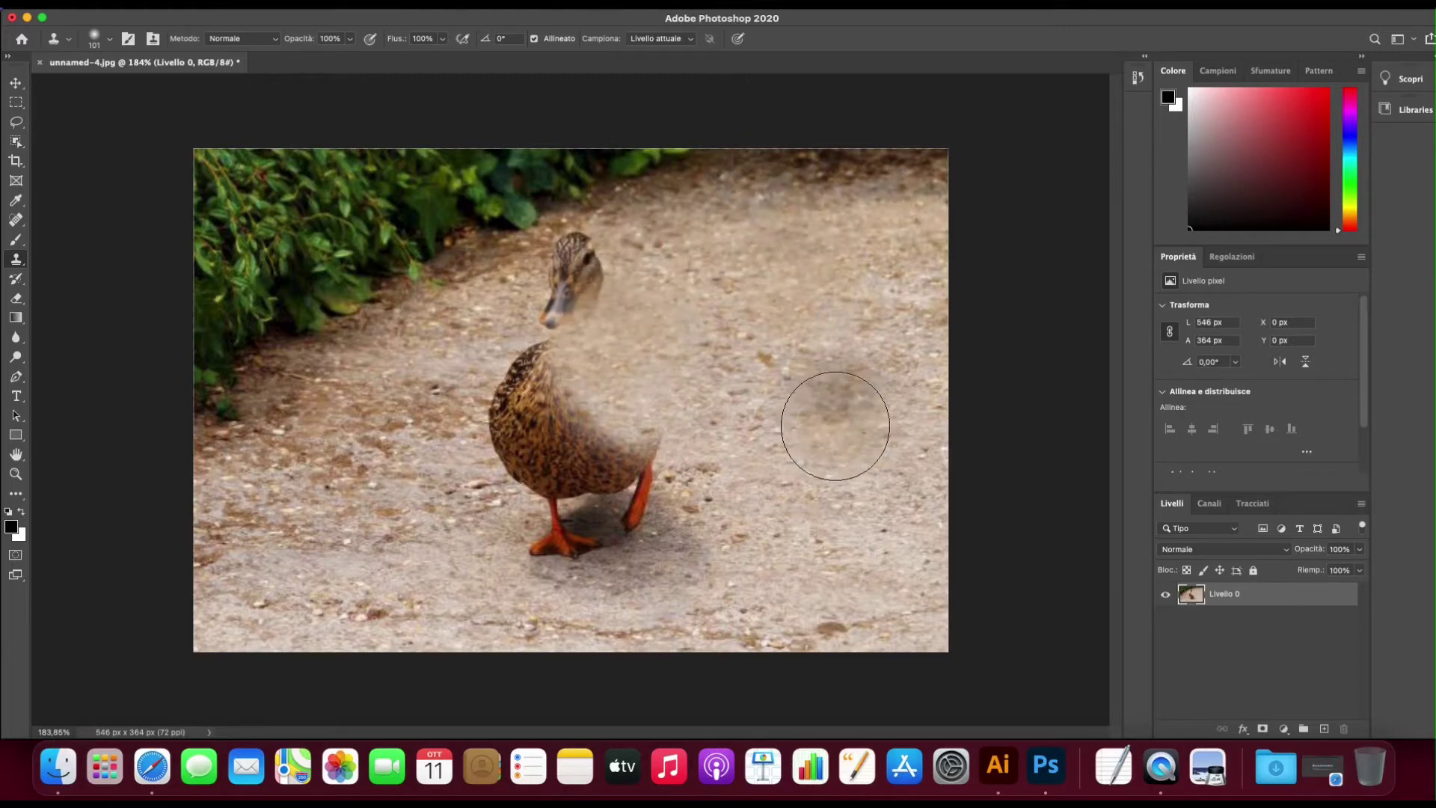
key(ctrl+z)
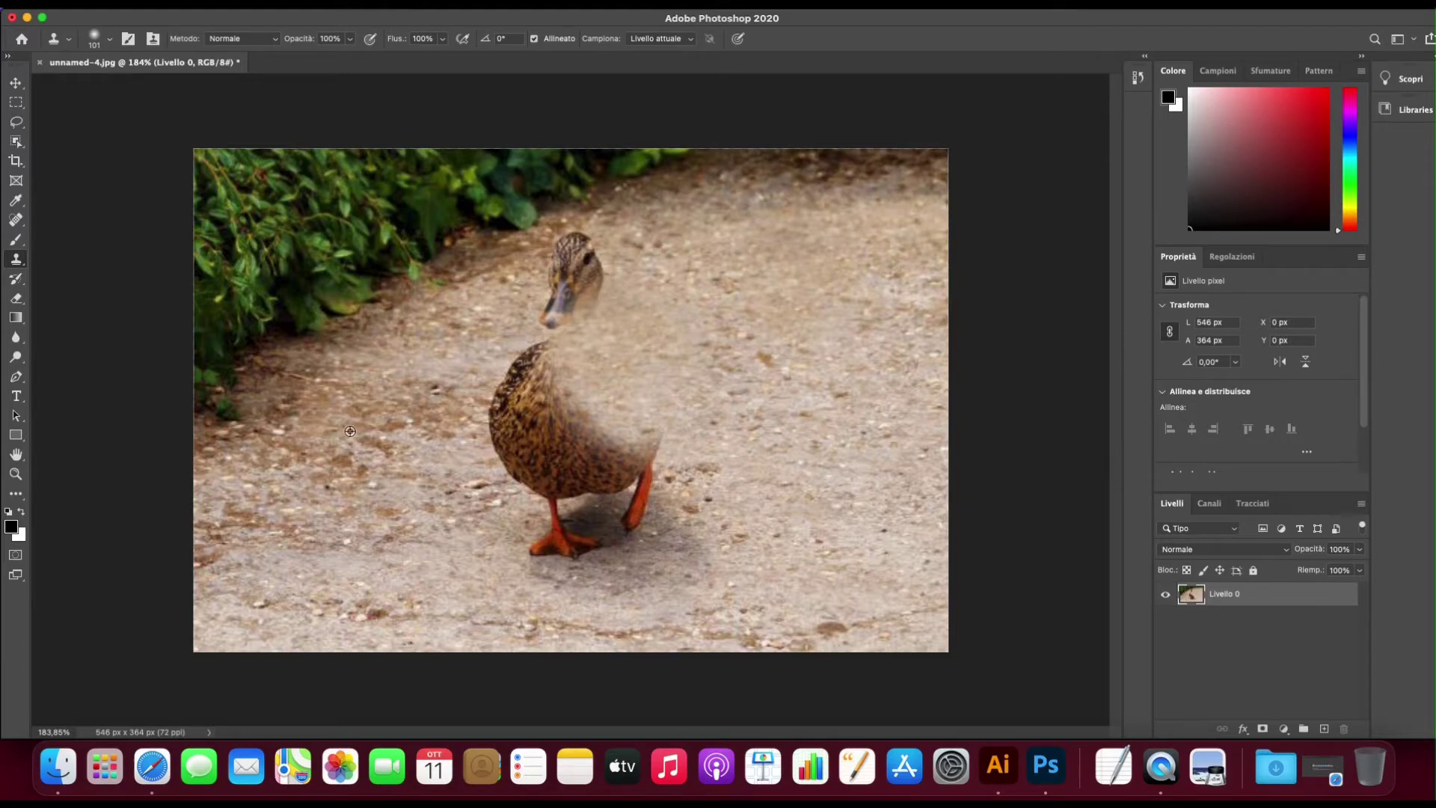
drag(539, 389, 561, 322)
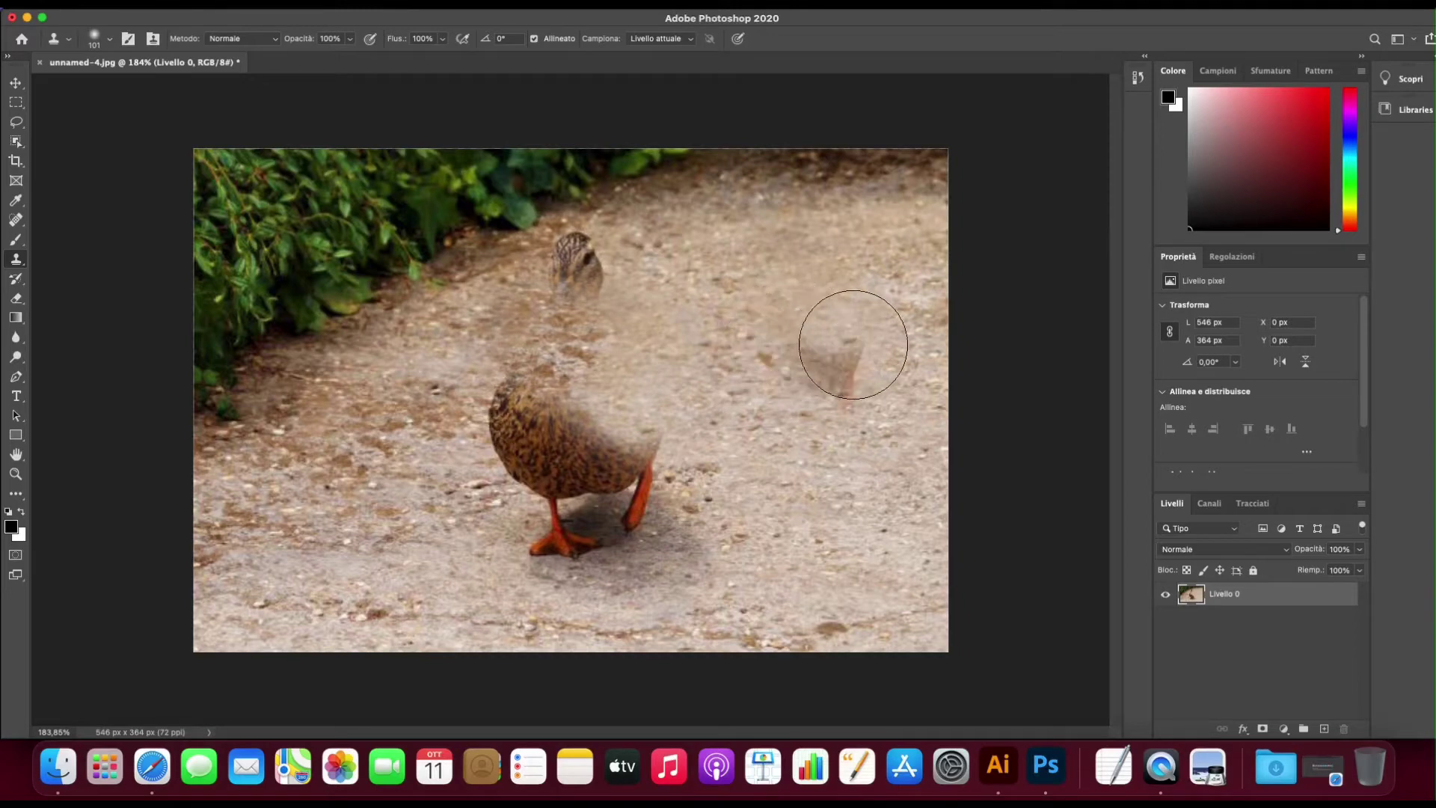
Resample ground and paint over the duck's head, right body, leg and left side
alt+click(797, 232)
drag(576, 262, 592, 282)
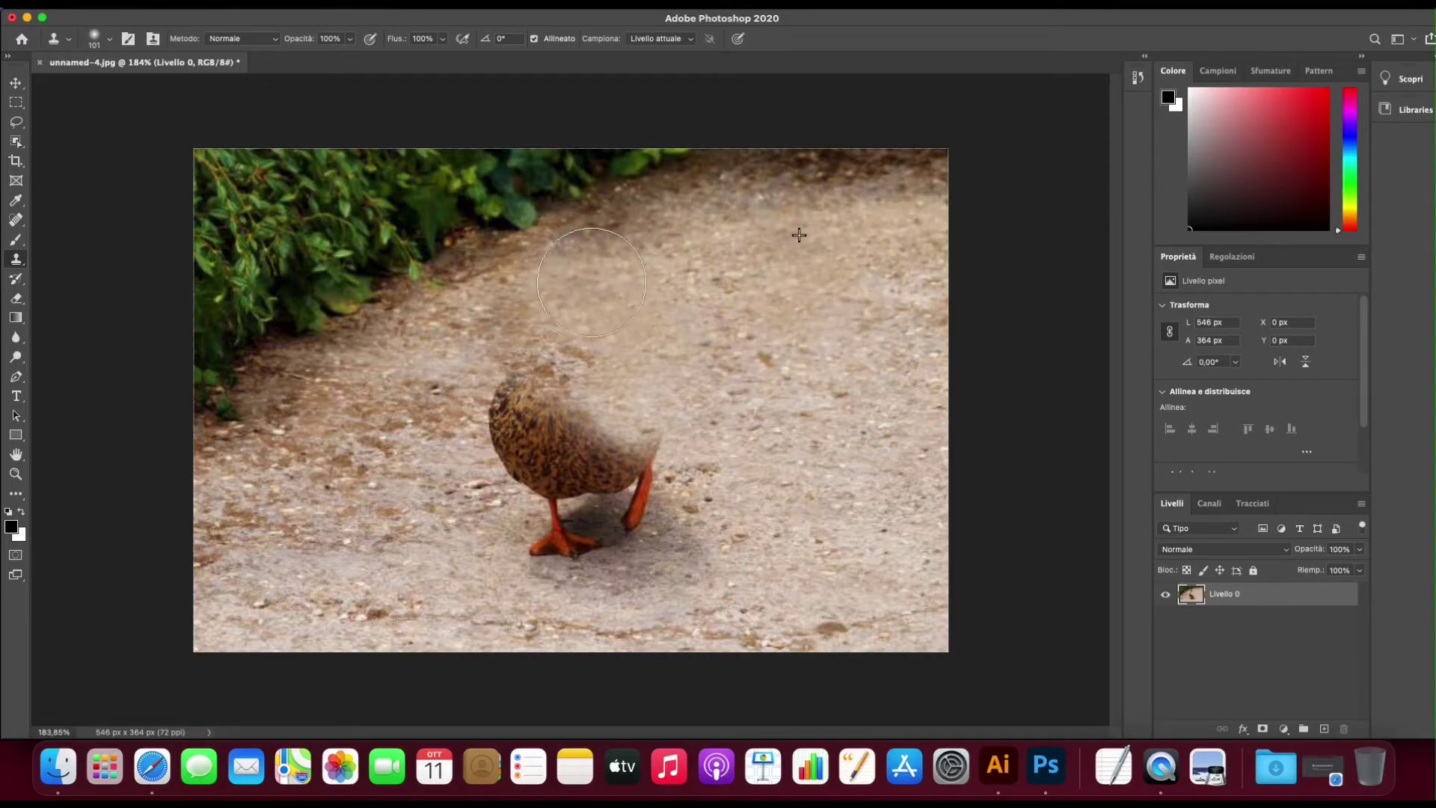
alt+click(805, 475)
mouse_move(671, 478)
mouse_down()
mouse_move(591, 464)
mouse_move(658, 398)
mouse_up()
alt+click(717, 425)
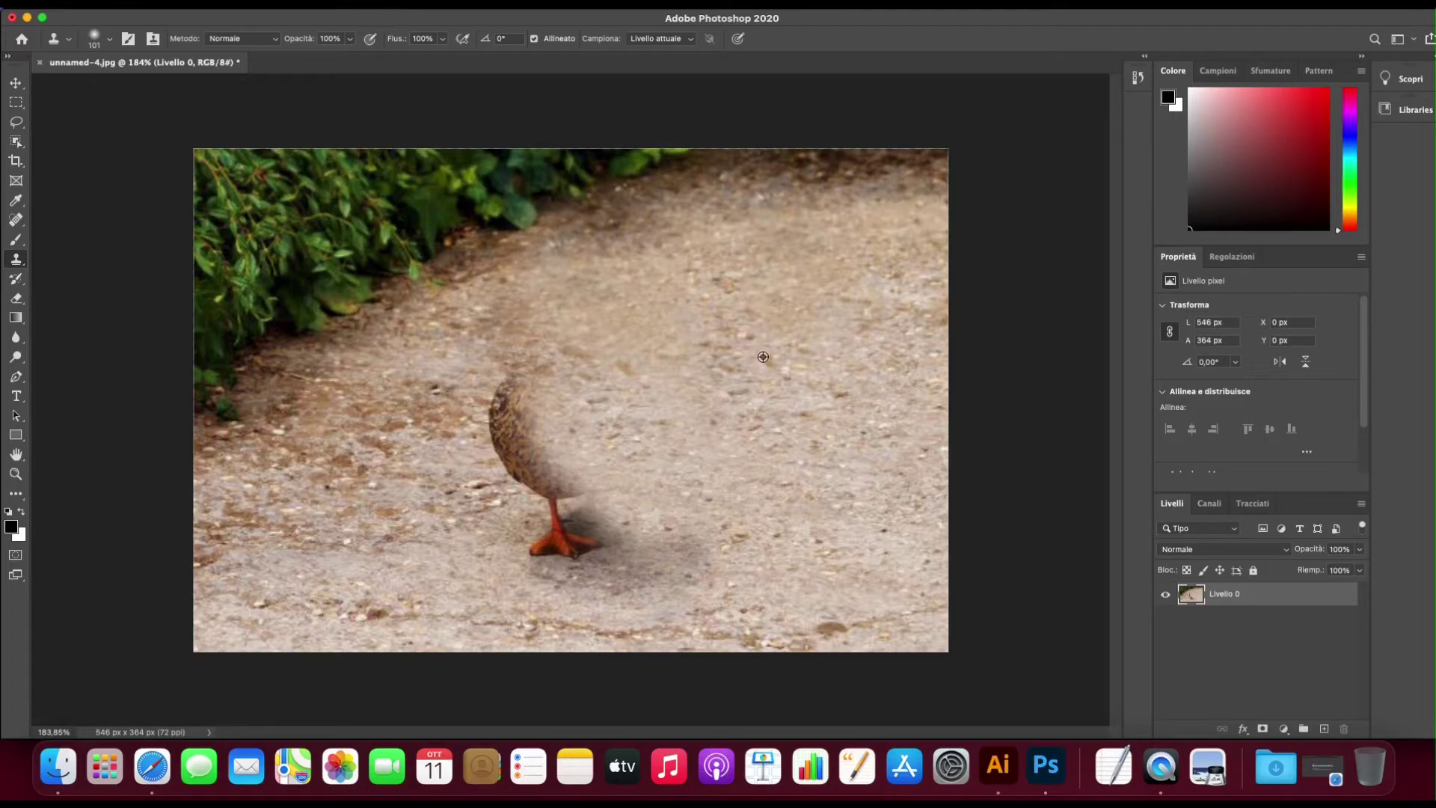
alt+click(766, 358)
drag(611, 386, 566, 409)
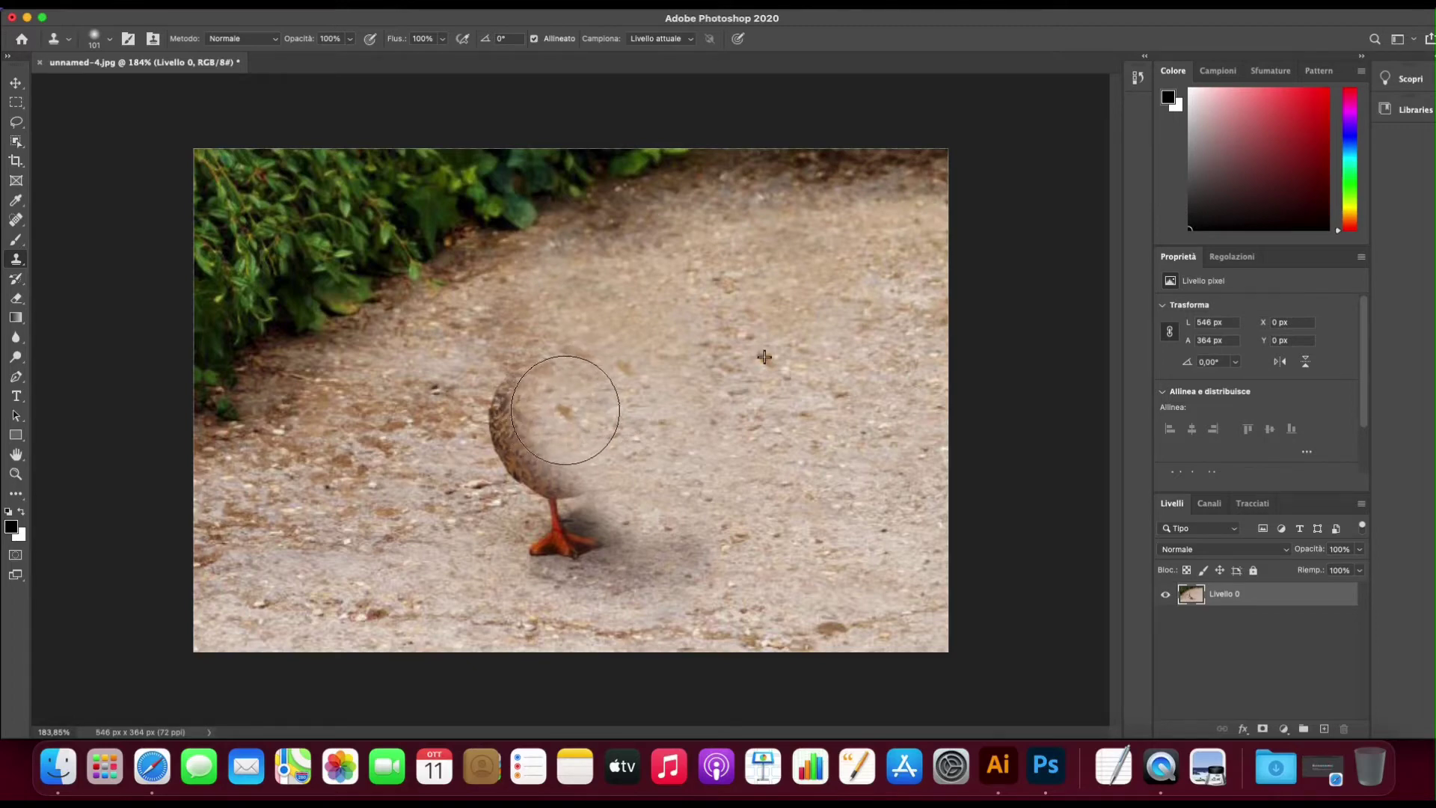
mouse_move(565, 410)
mouse_down()
mouse_move(577, 416)
mouse_move(529, 432)
mouse_move(570, 450)
mouse_move(548, 392)
mouse_move(520, 411)
mouse_move(537, 441)
mouse_move(596, 449)
mouse_move(619, 445)
mouse_move(561, 439)
mouse_move(856, 436)
mouse_move(676, 440)
mouse_move(654, 468)
mouse_move(689, 507)
mouse_move(670, 532)
mouse_move(565, 513)
mouse_move(609, 546)
mouse_move(593, 568)
mouse_move(529, 531)
mouse_move(590, 546)
mouse_move(506, 427)
mouse_move(465, 417)
mouse_up()
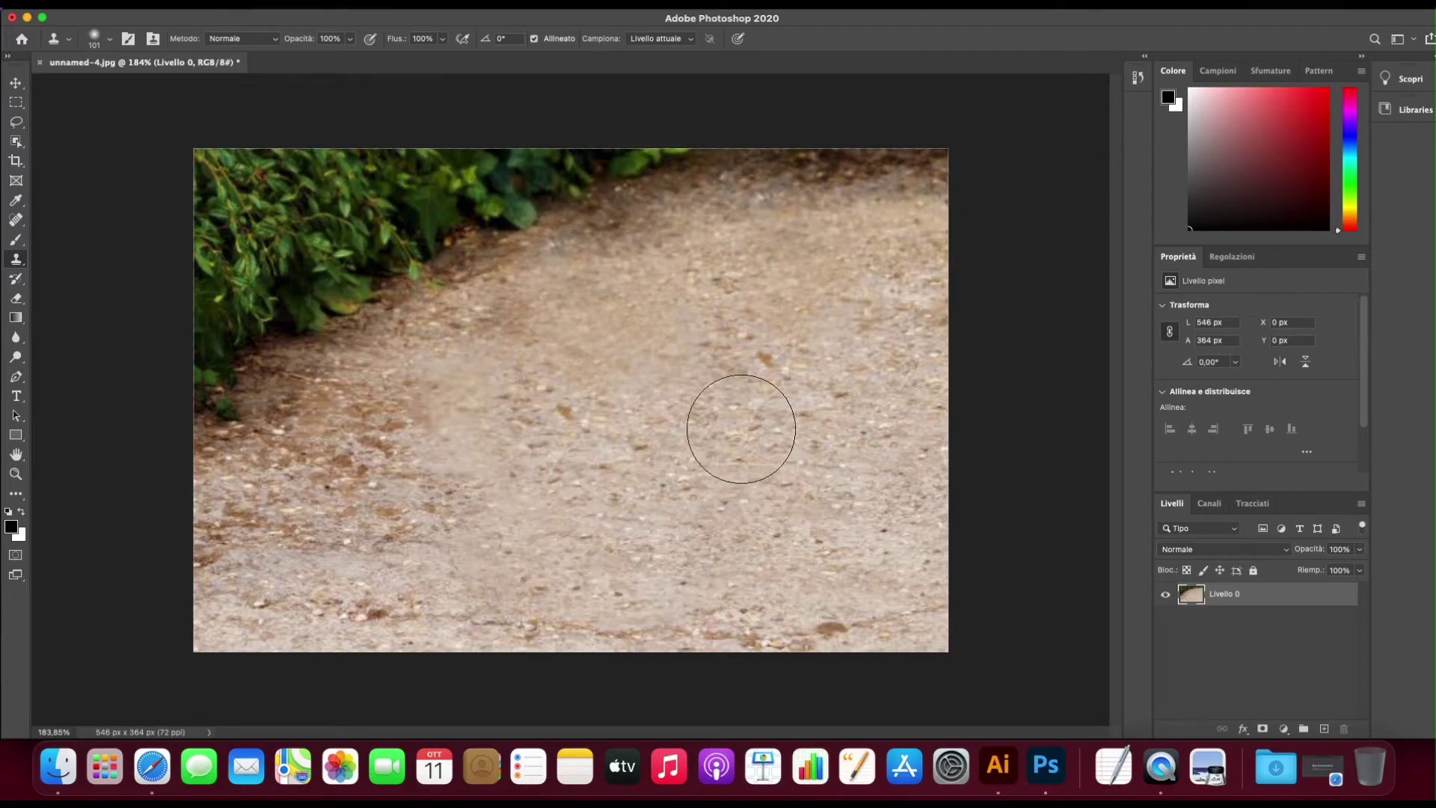
Switch to the Move tool with V and open the File menu toward Salva con nome
key(v)
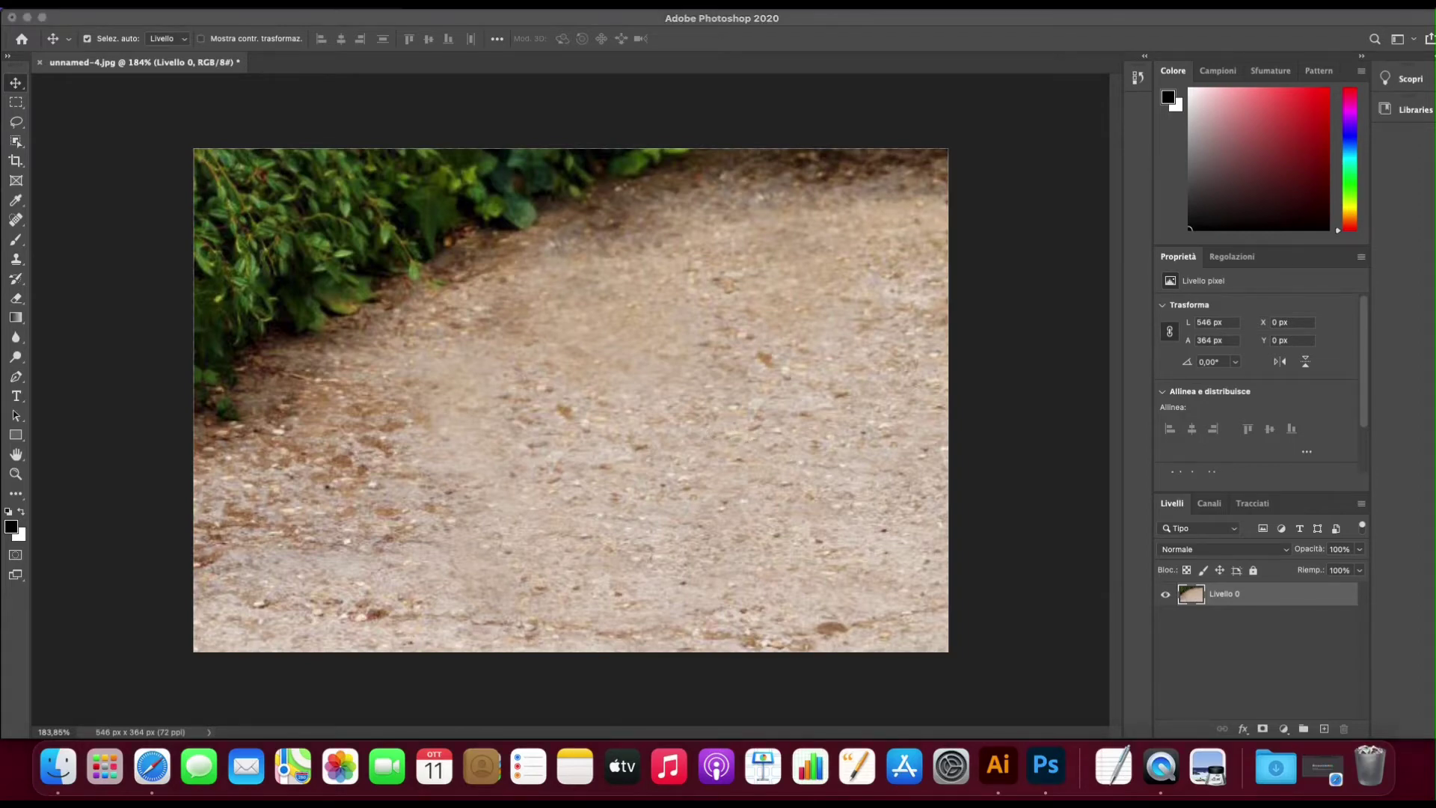
click(410, 208)
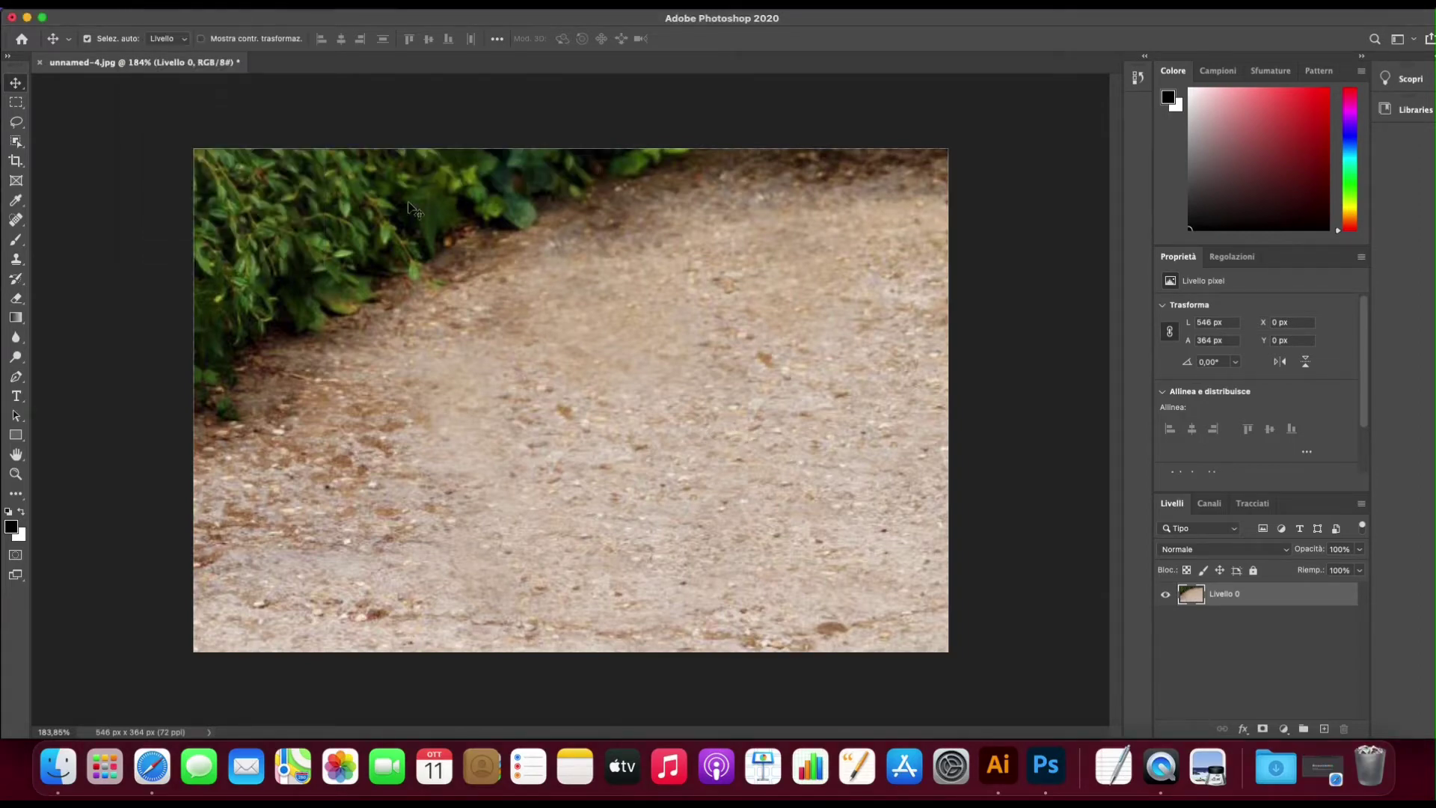
click(112, 2)
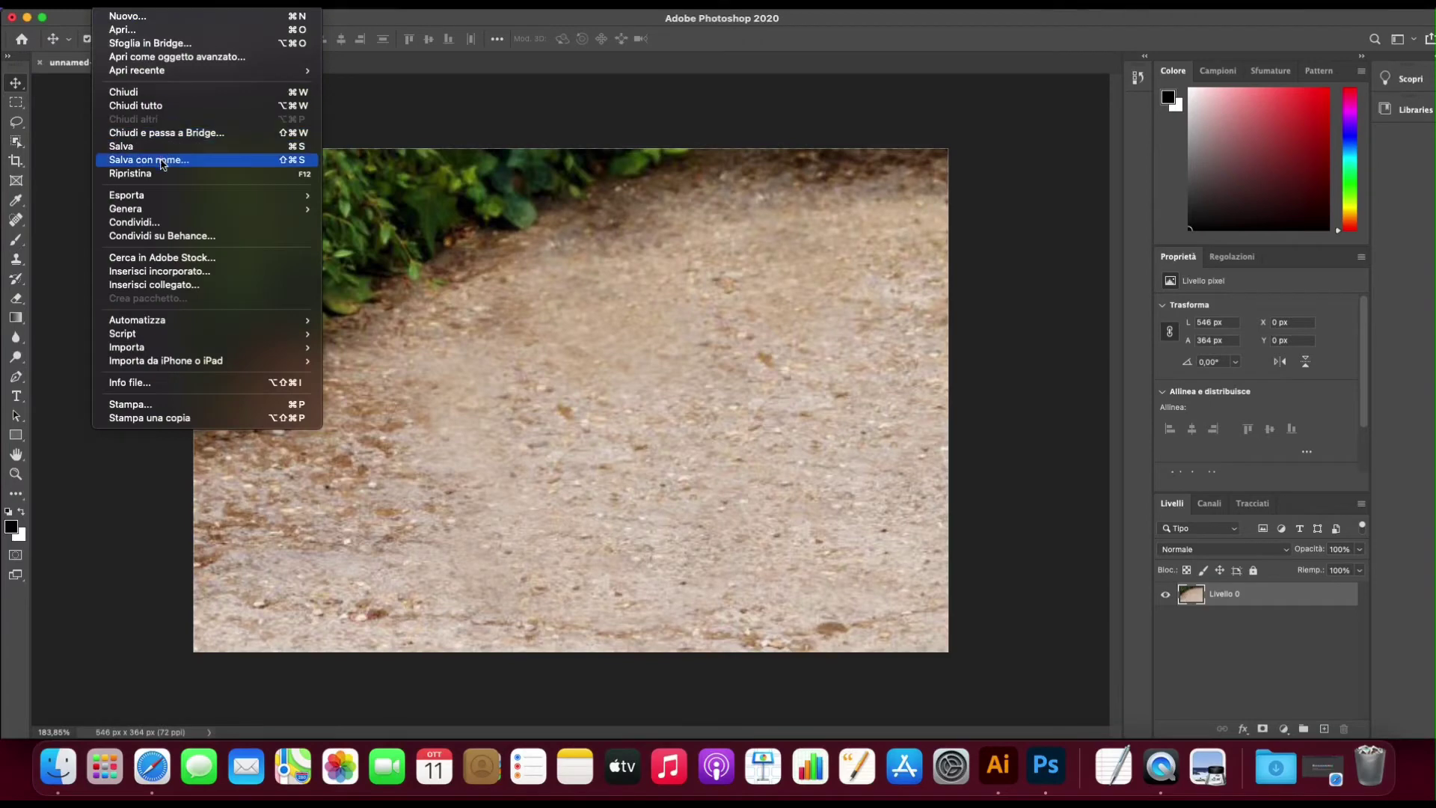
Save the retouched photo as JPEG named foto1.jpg, accepting the JPEG Options
click(688, 336)
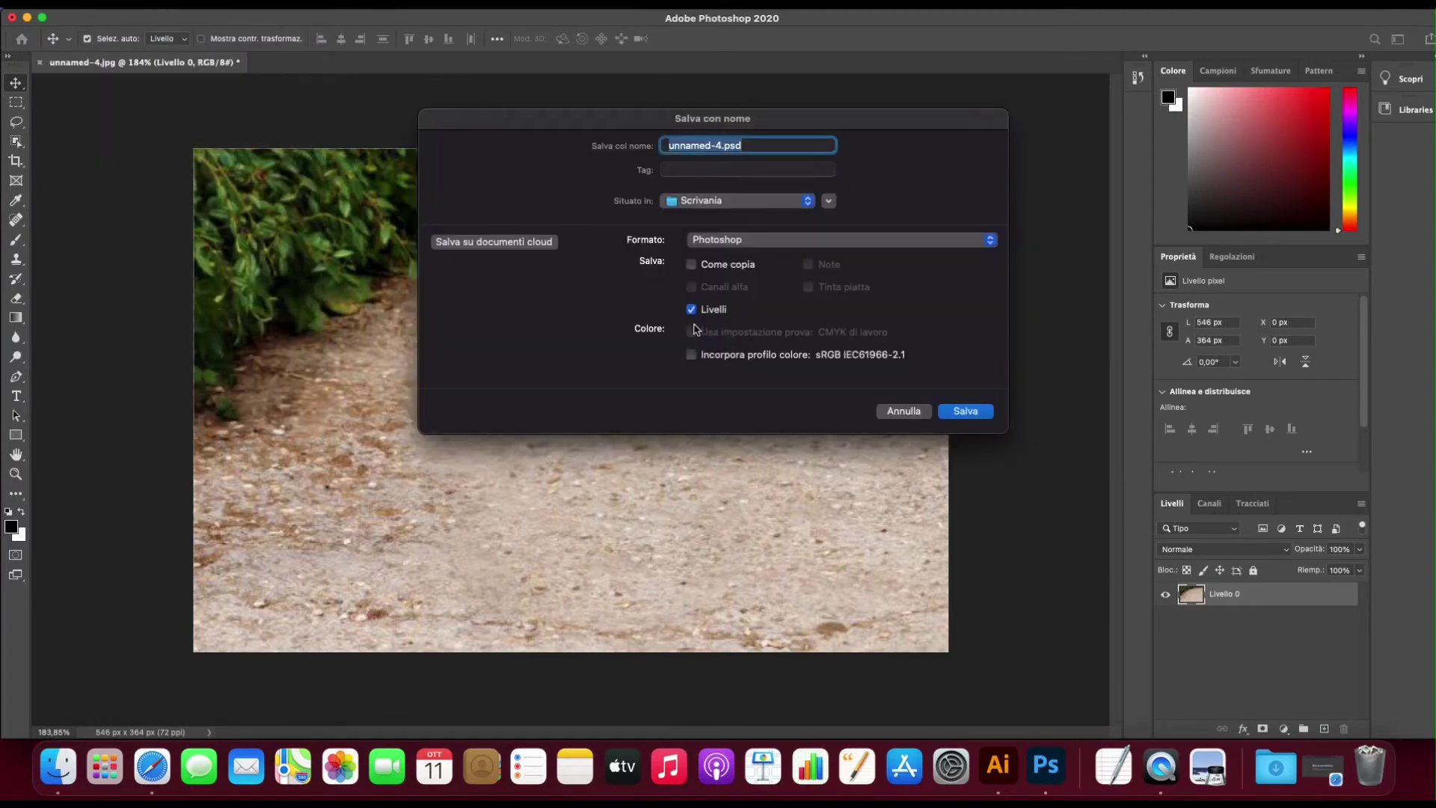
click(820, 241)
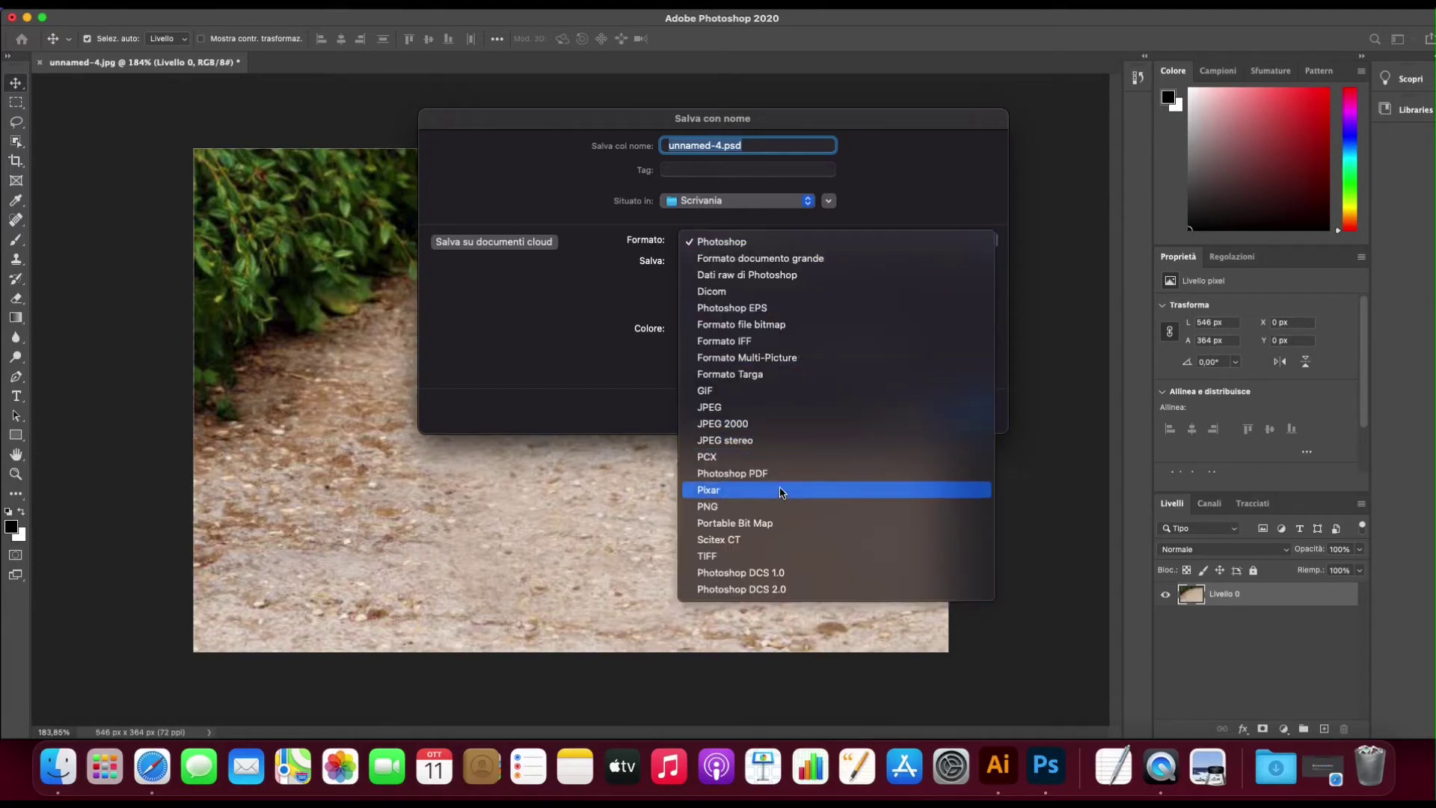
click(710, 408)
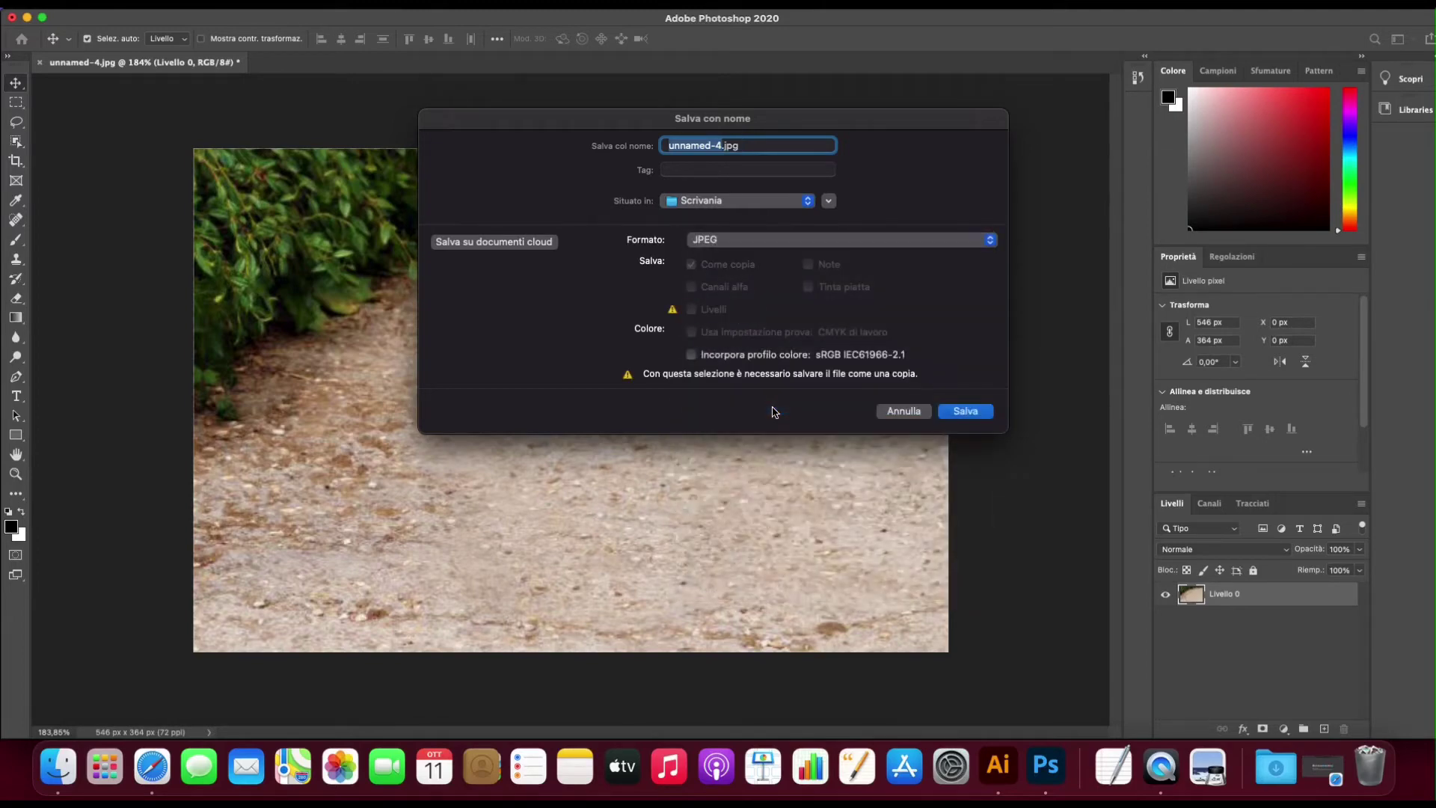
text(foto1)
click(967, 413)
click(803, 195)
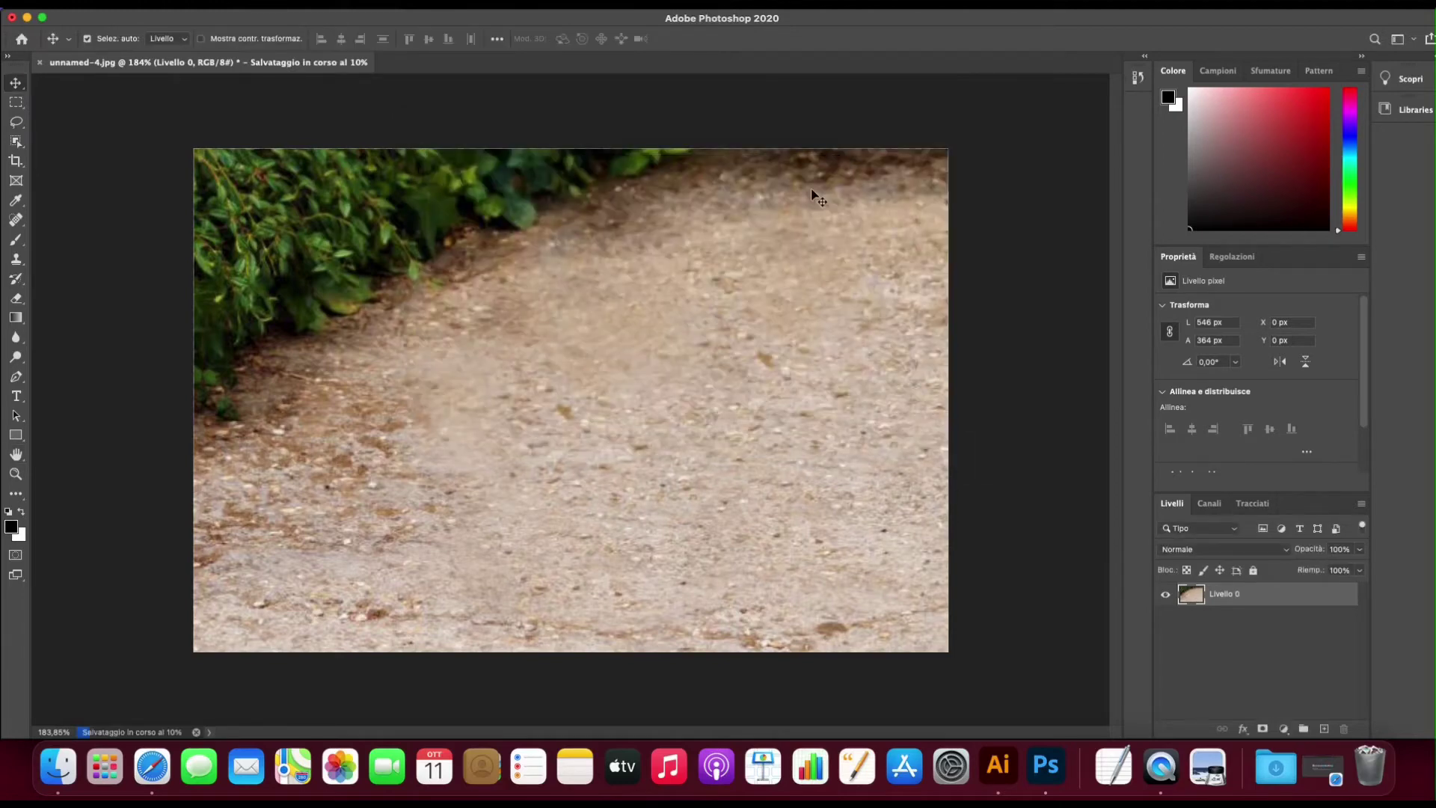
key(F11)
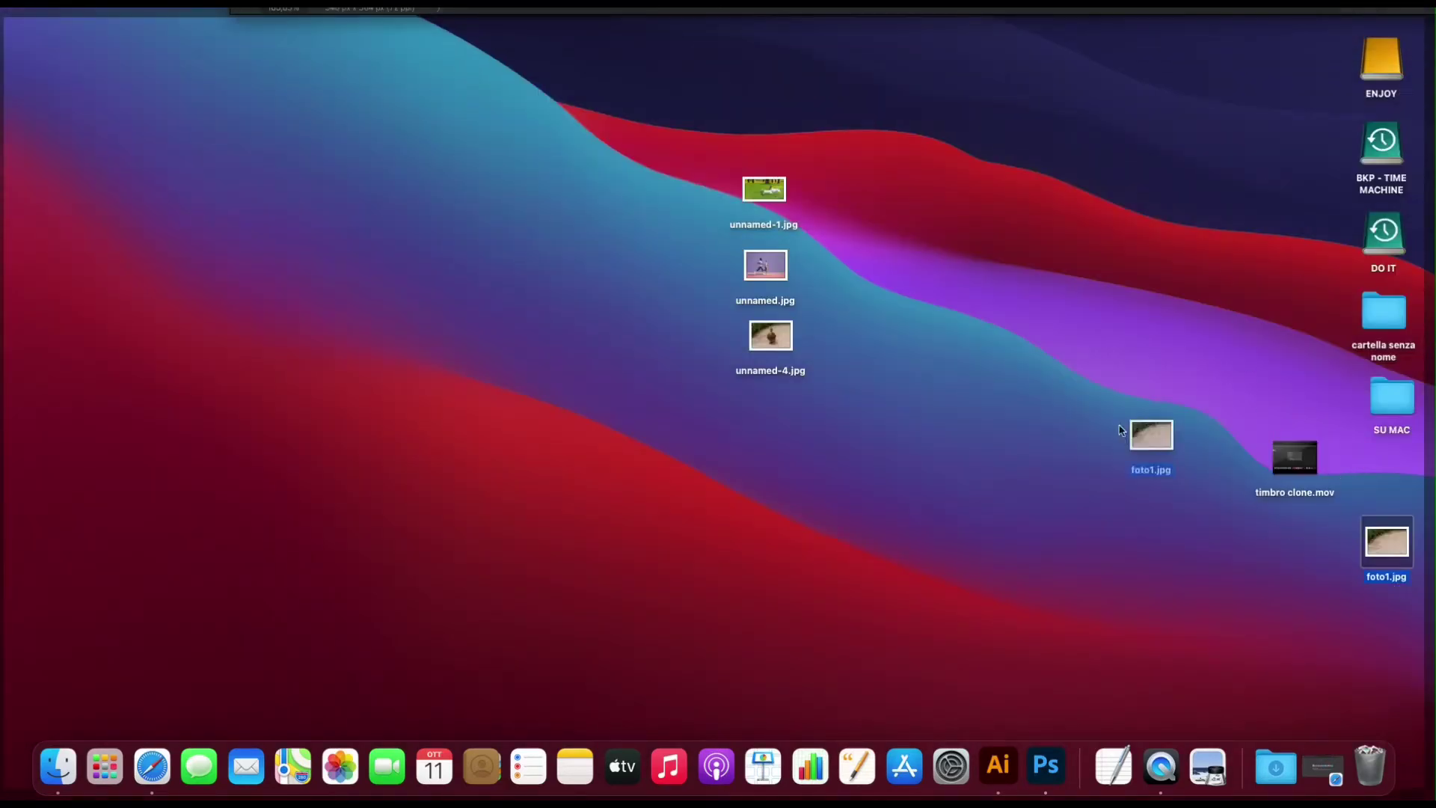
Place foto1.jpg beside the original unnamed-4.jpg and compare the two in Quick Look
drag(1375, 550, 848, 343)
click(781, 350)
key(space)
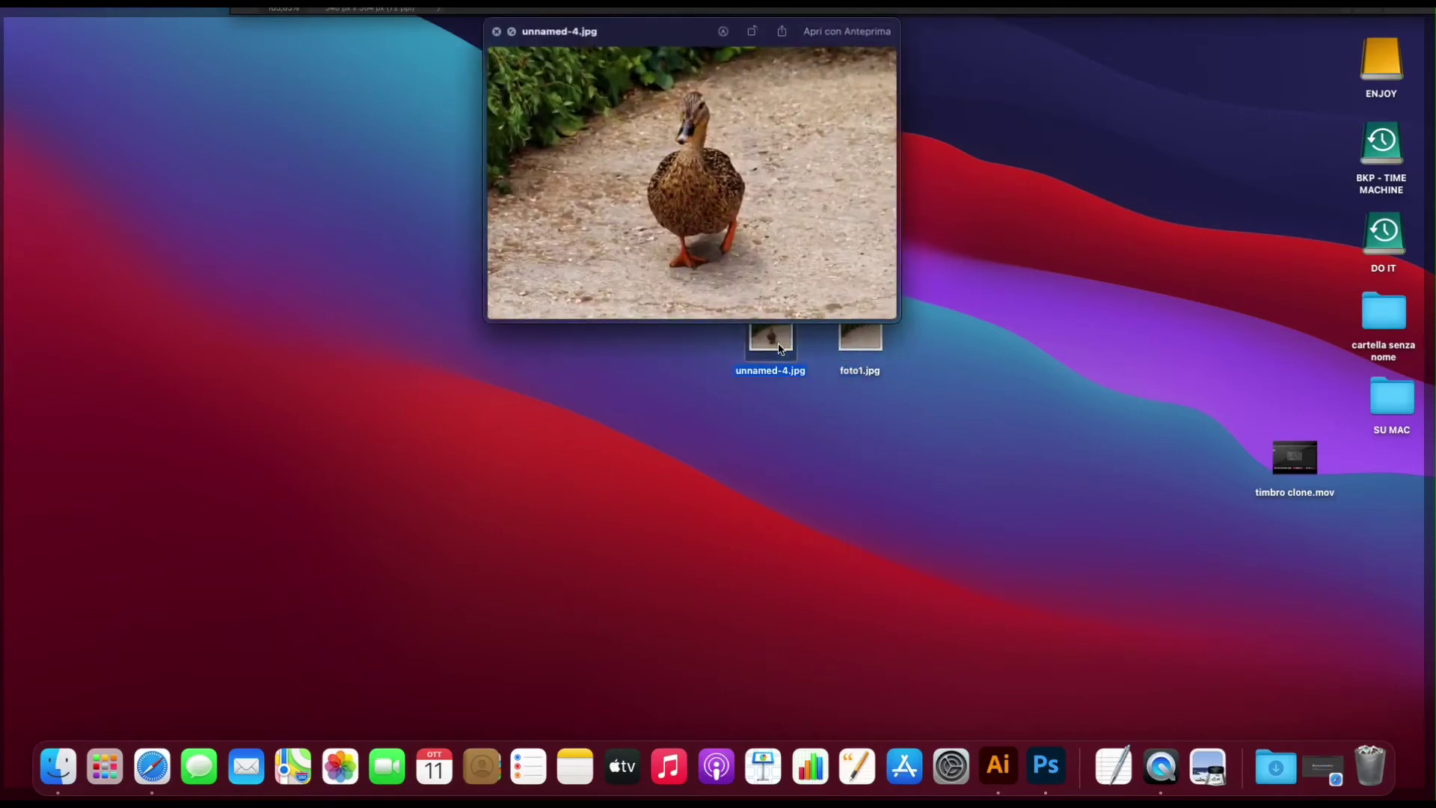
key(Right)
key(Left)
key(Right)
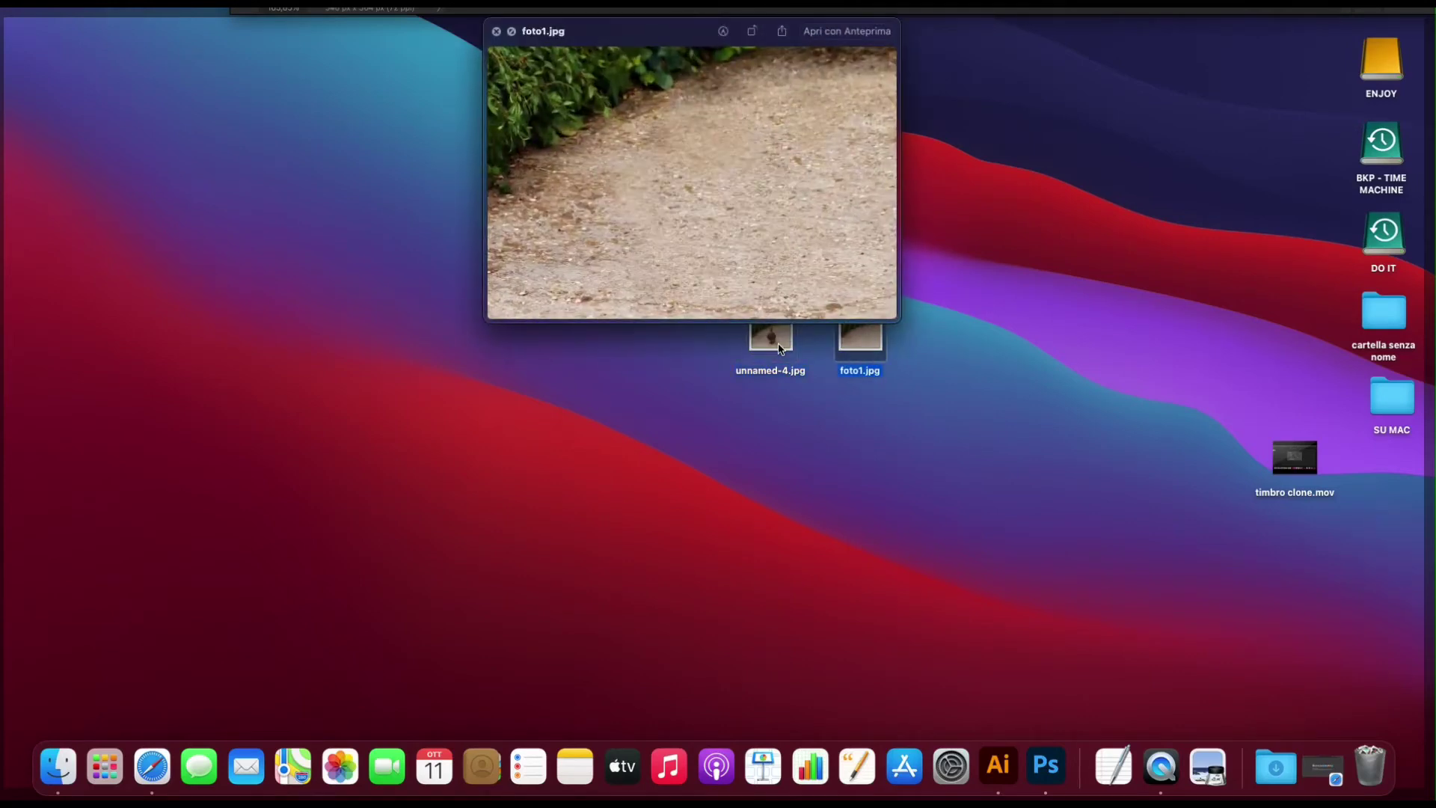
key(Left)
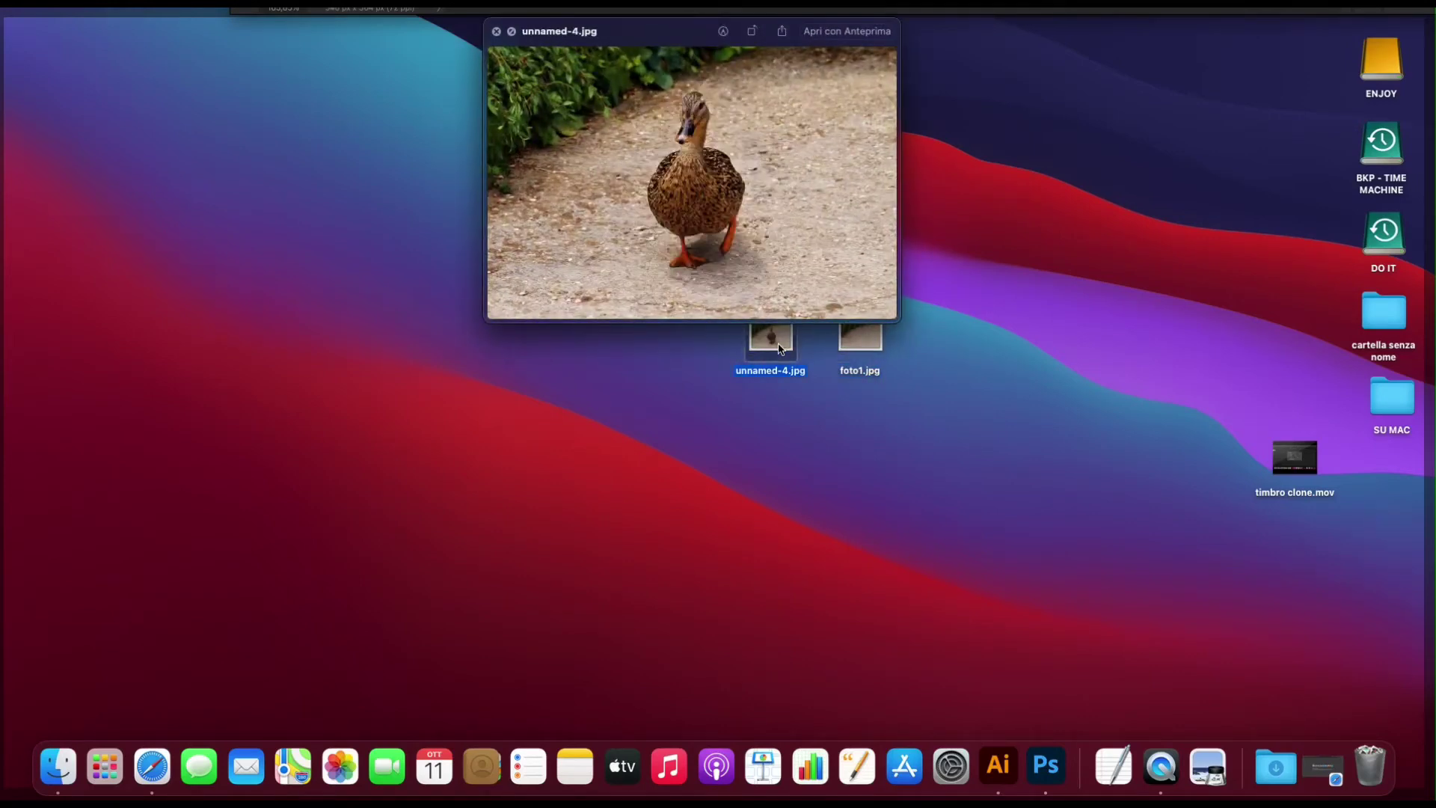
Close the preview and open the two-dogs photo unnamed-1.jpg in Photoshop
key(space)
click(843, 285)
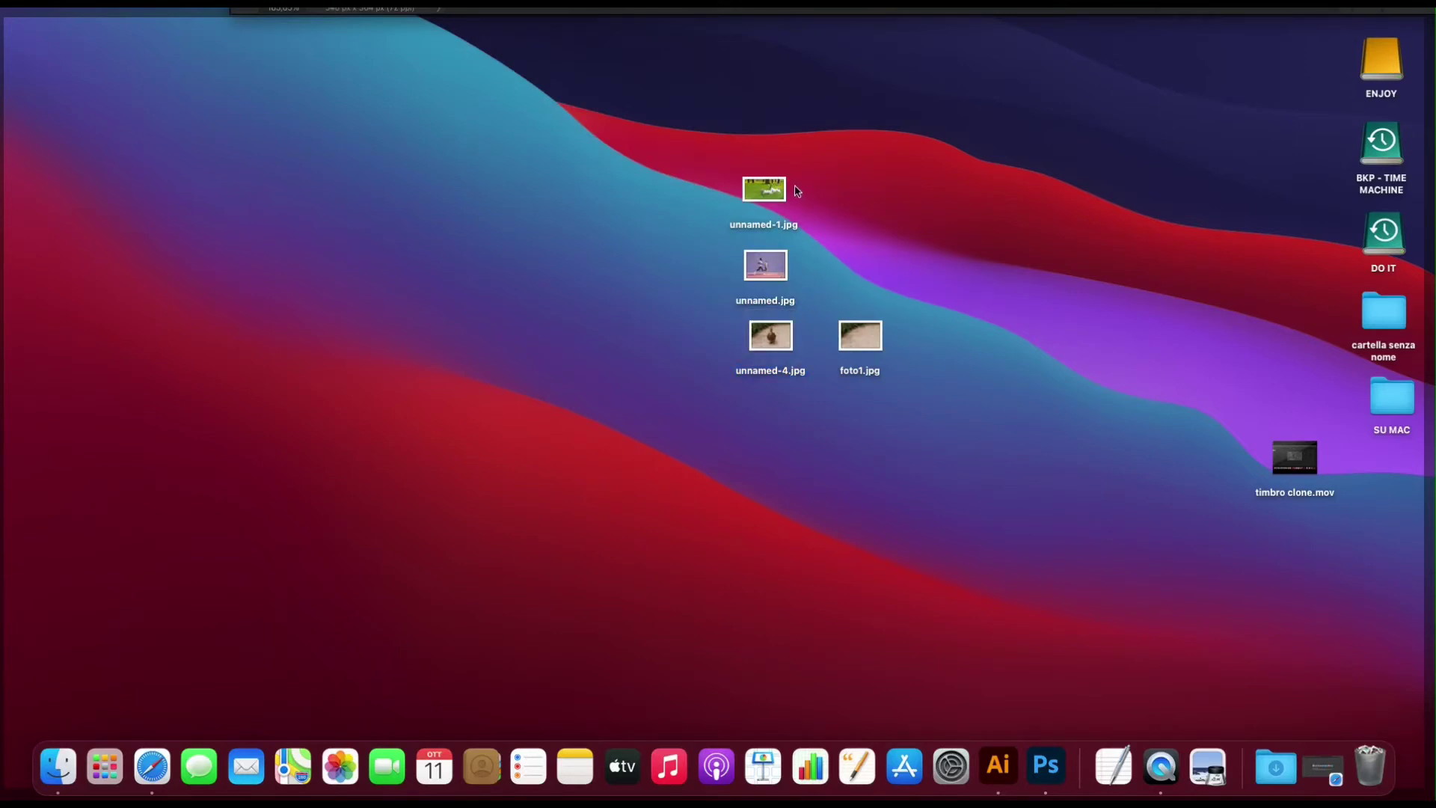
mouse_move(769, 189)
mouse_down()
mouse_move(837, 651)
mouse_move(1045, 764)
mouse_up()
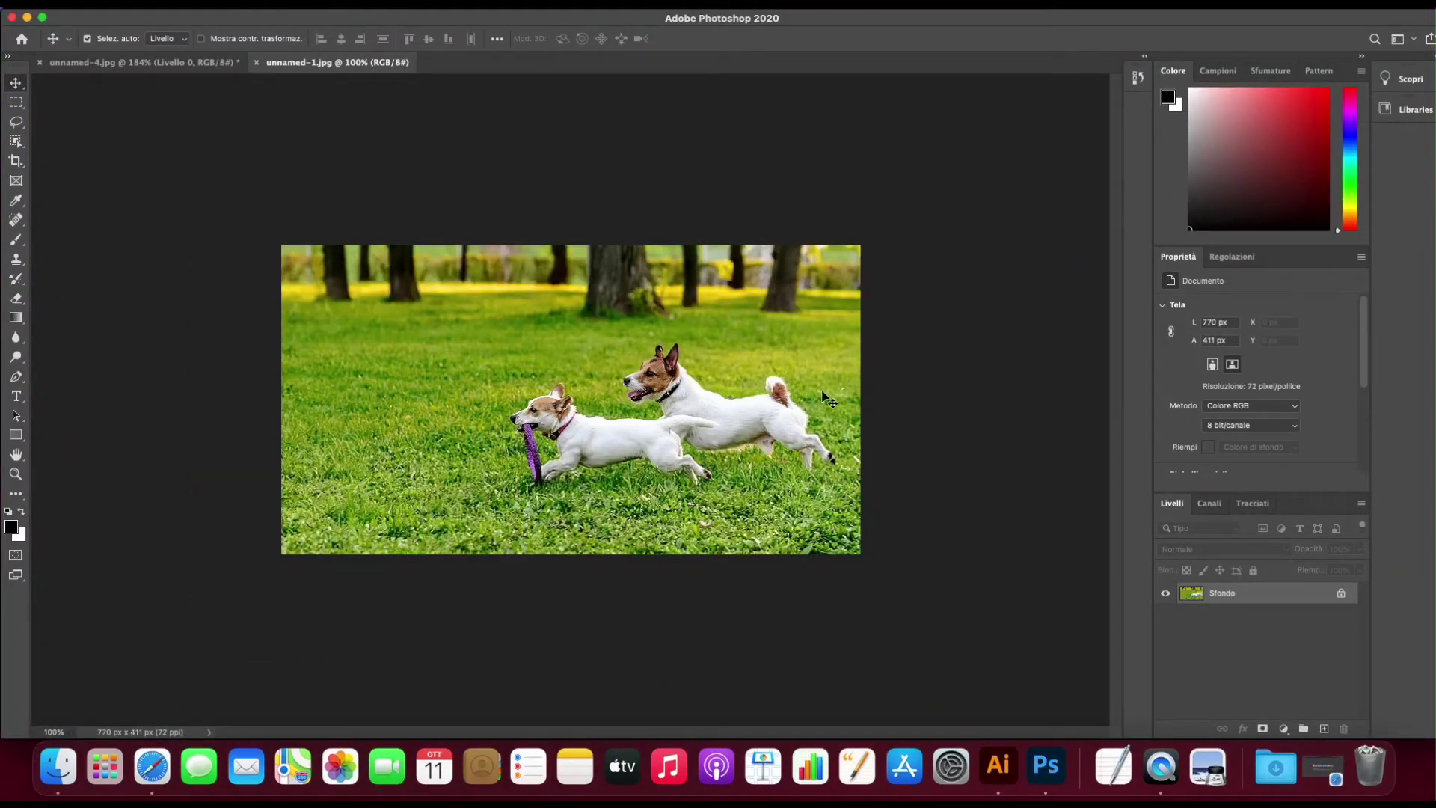
Zoom in to about 238% on the two dogs, leaving the Move tool active
key(z)
drag(810, 404, 838, 409)
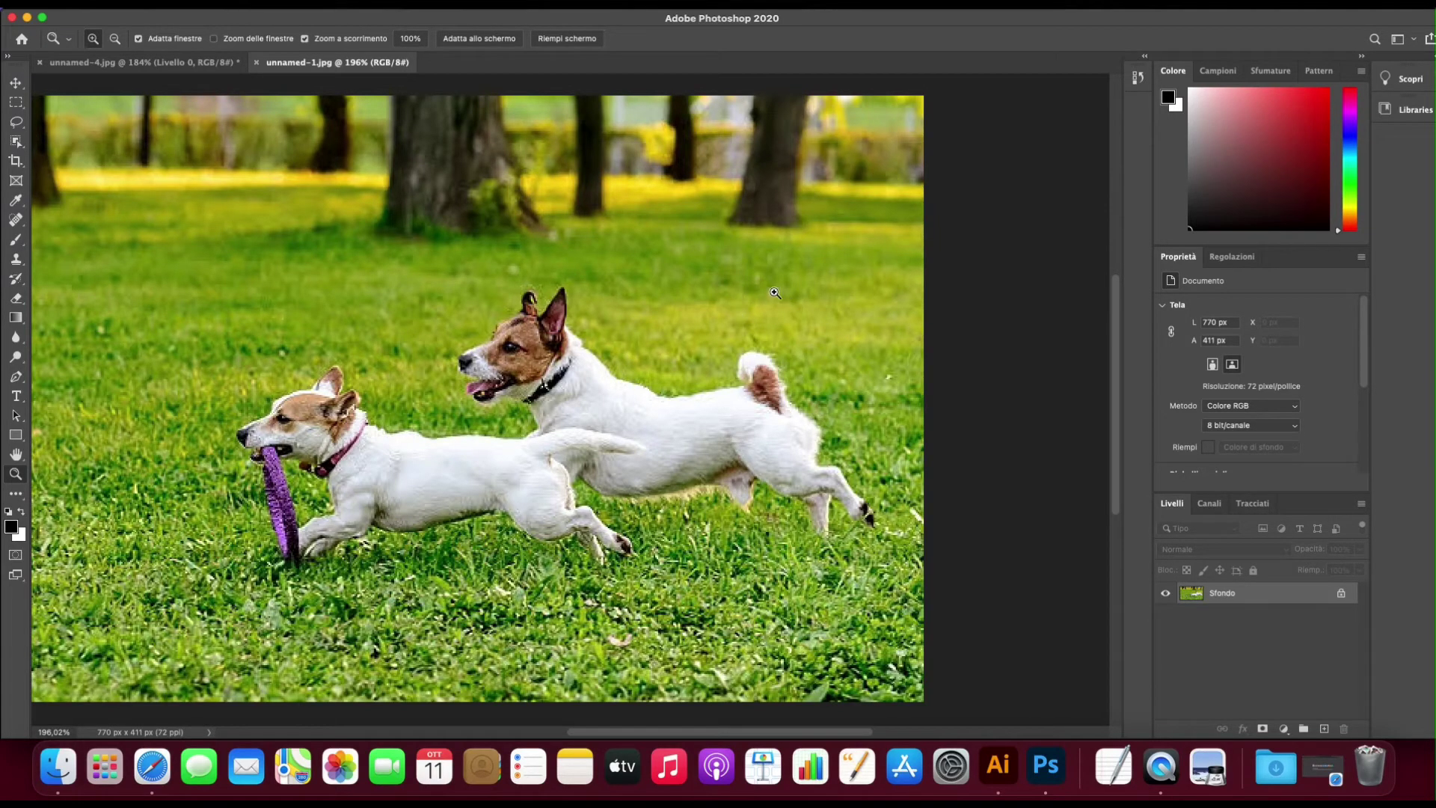
drag(500, 436, 589, 359)
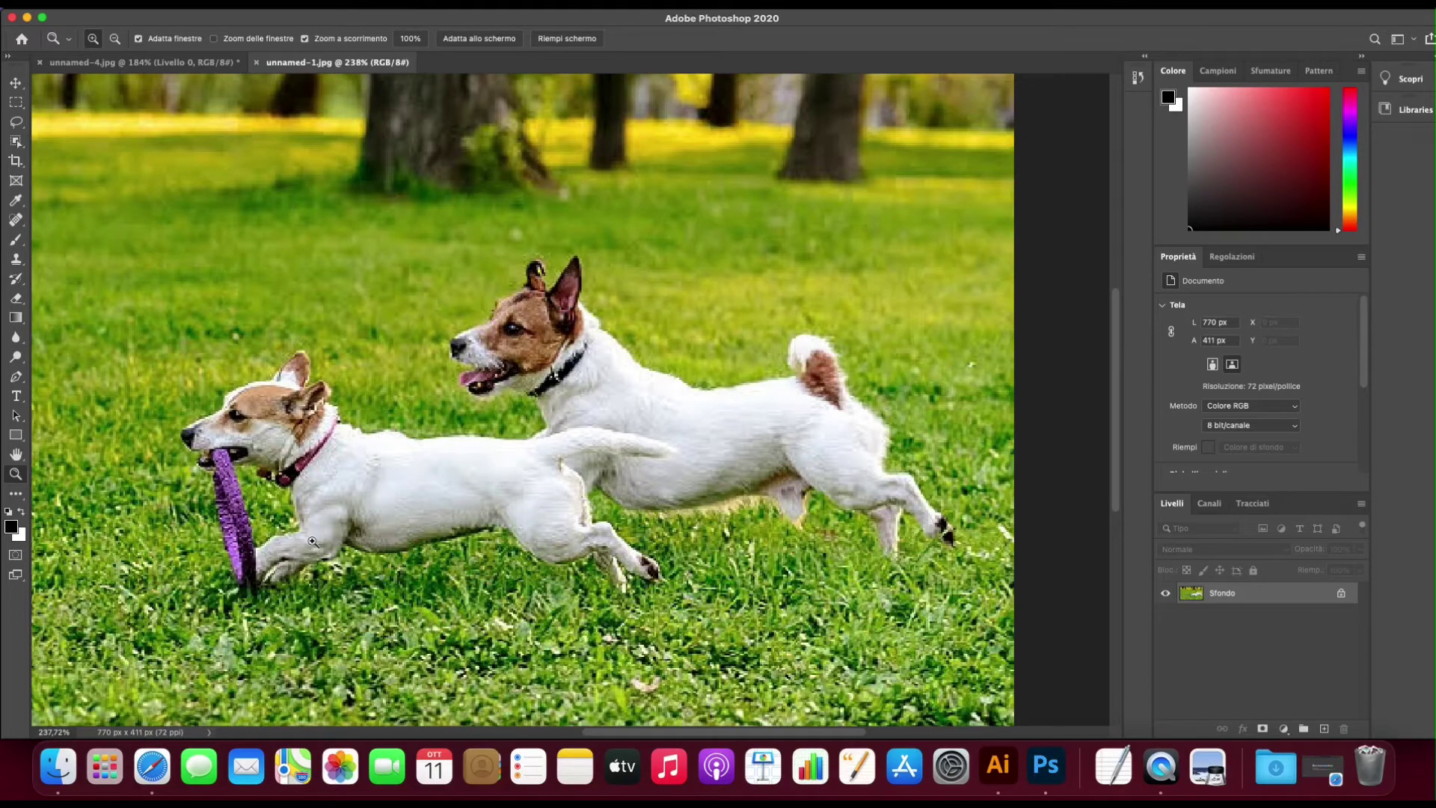
key(l)
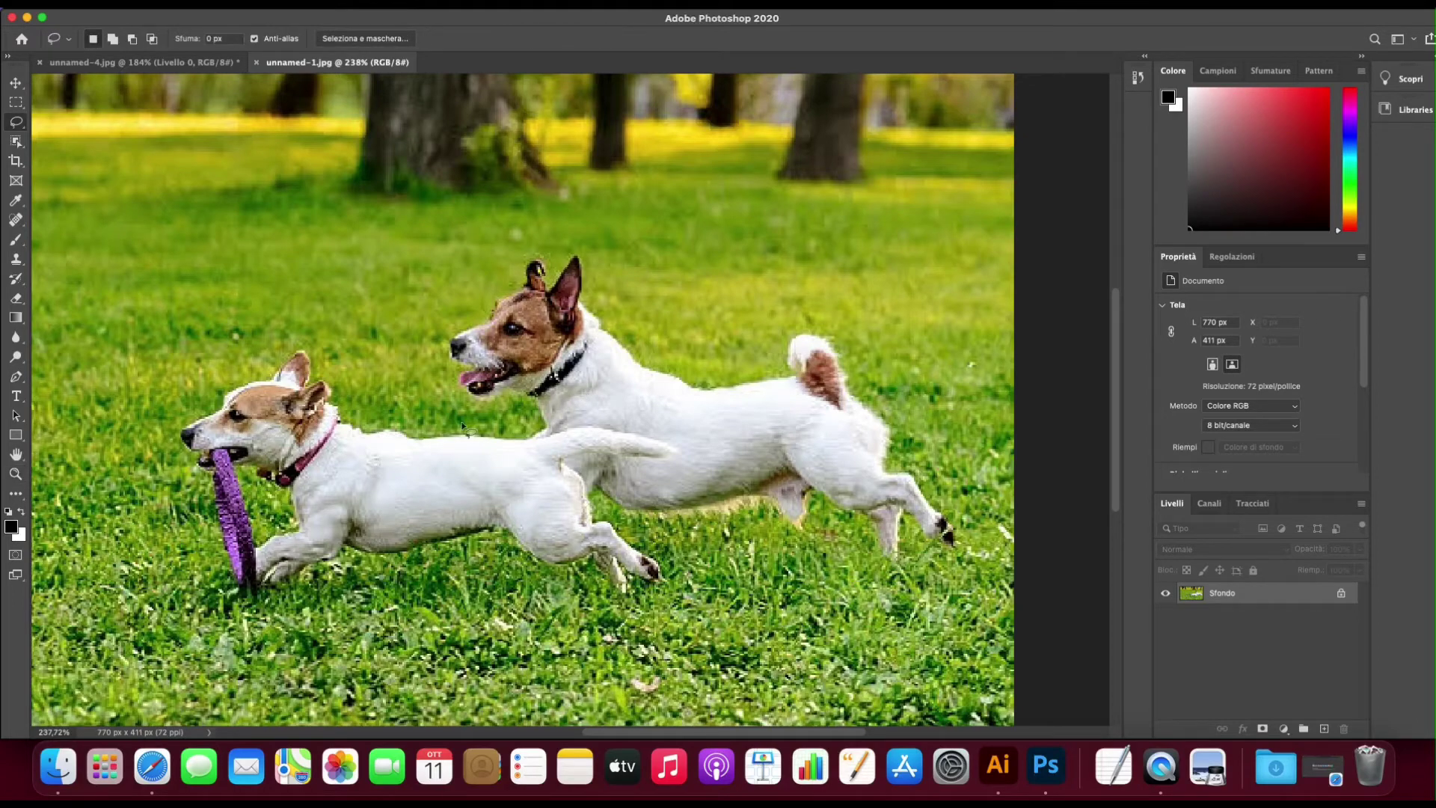
click(16, 82)
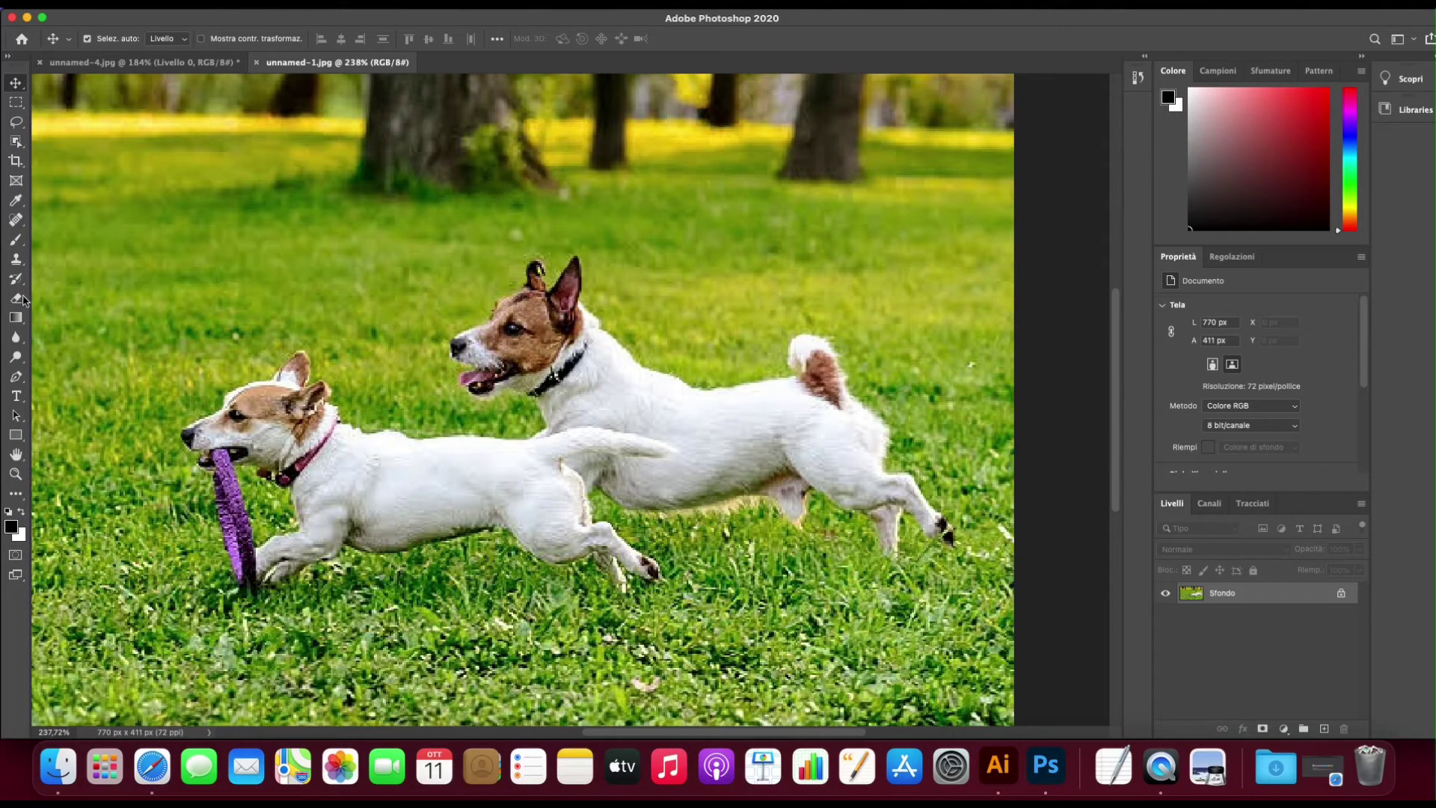
click(16, 260)
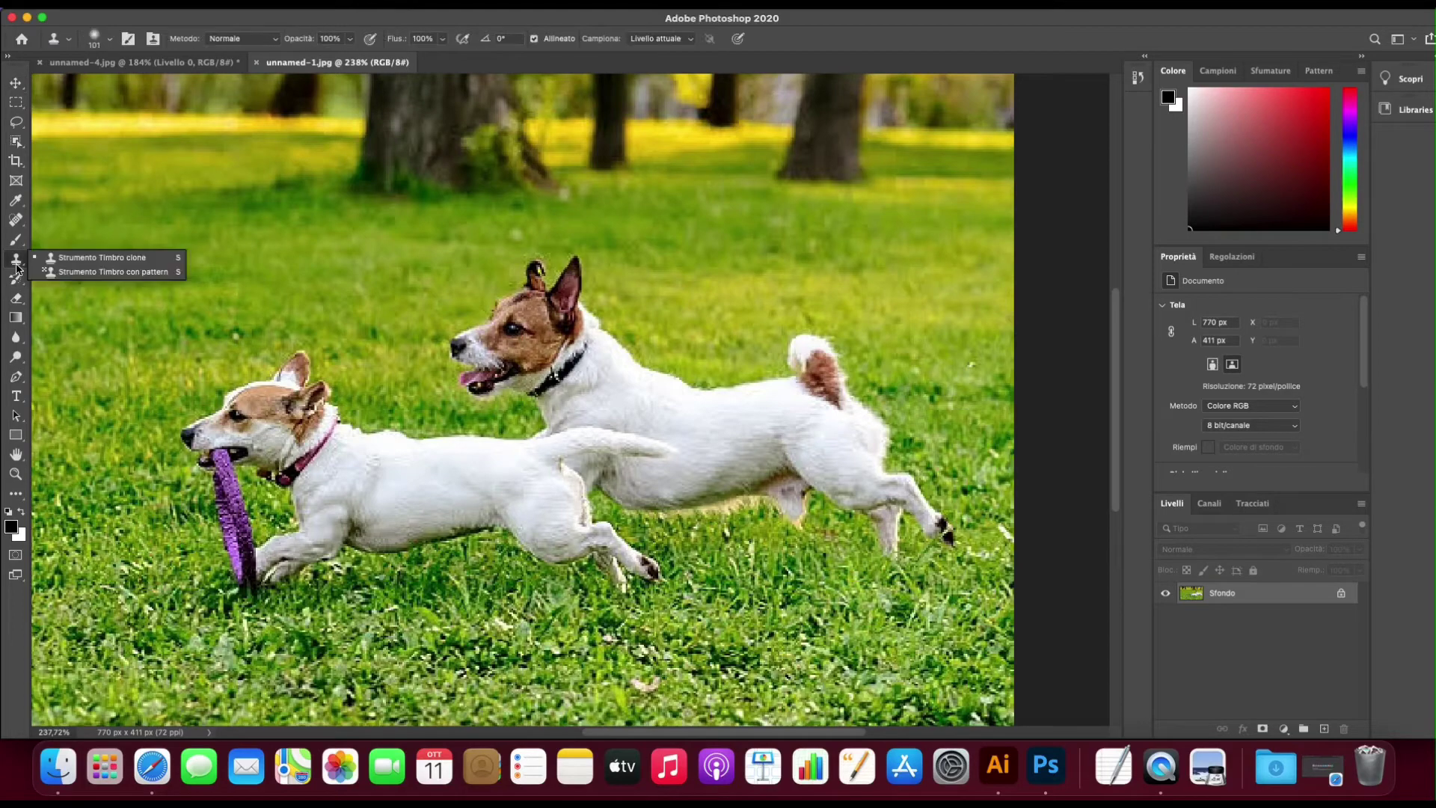
alt+click(776, 270)
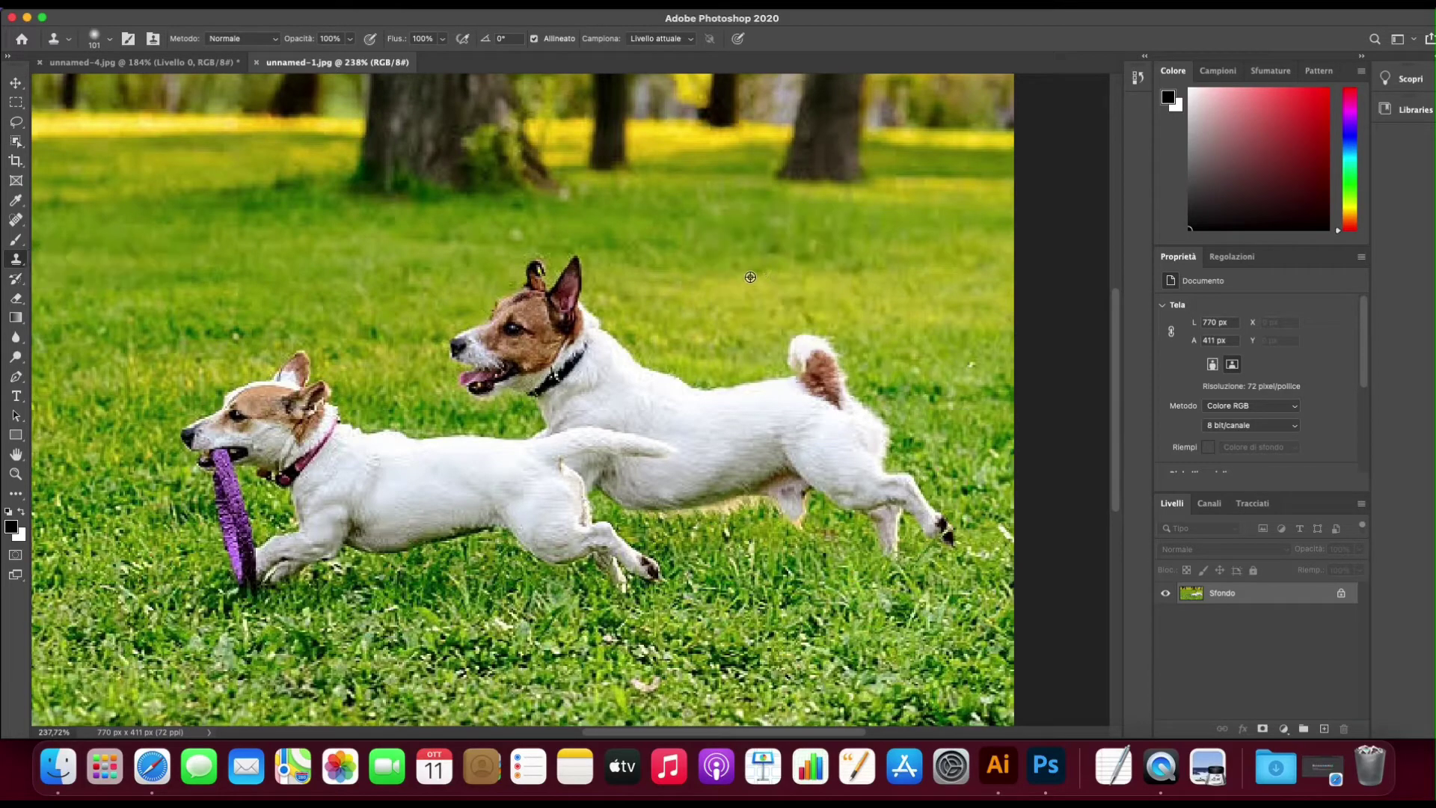
mouse_move(730, 340)
mouse_down()
mouse_move(659, 352)
mouse_move(515, 336)
mouse_move(827, 362)
mouse_move(523, 458)
mouse_up()
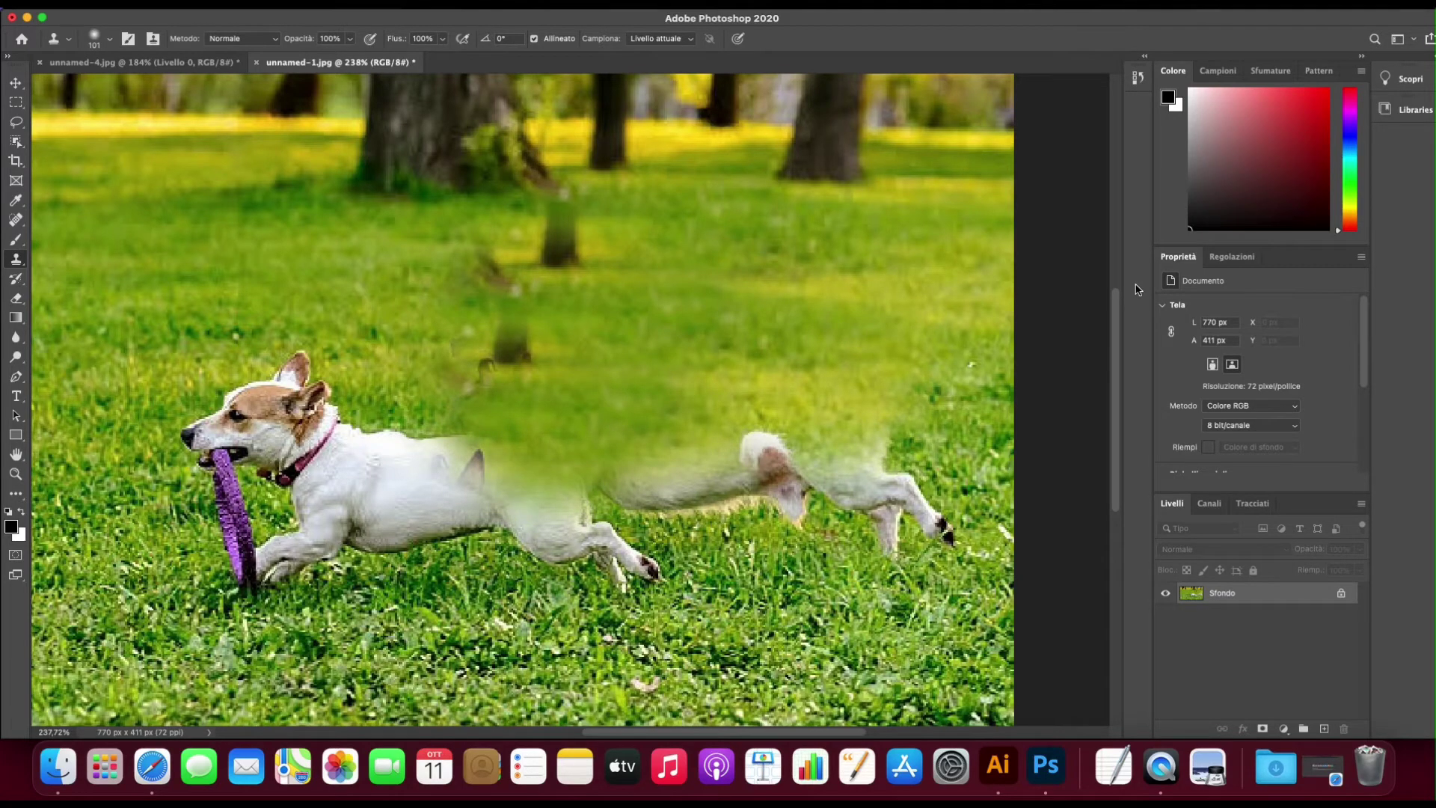
click(715, 263)
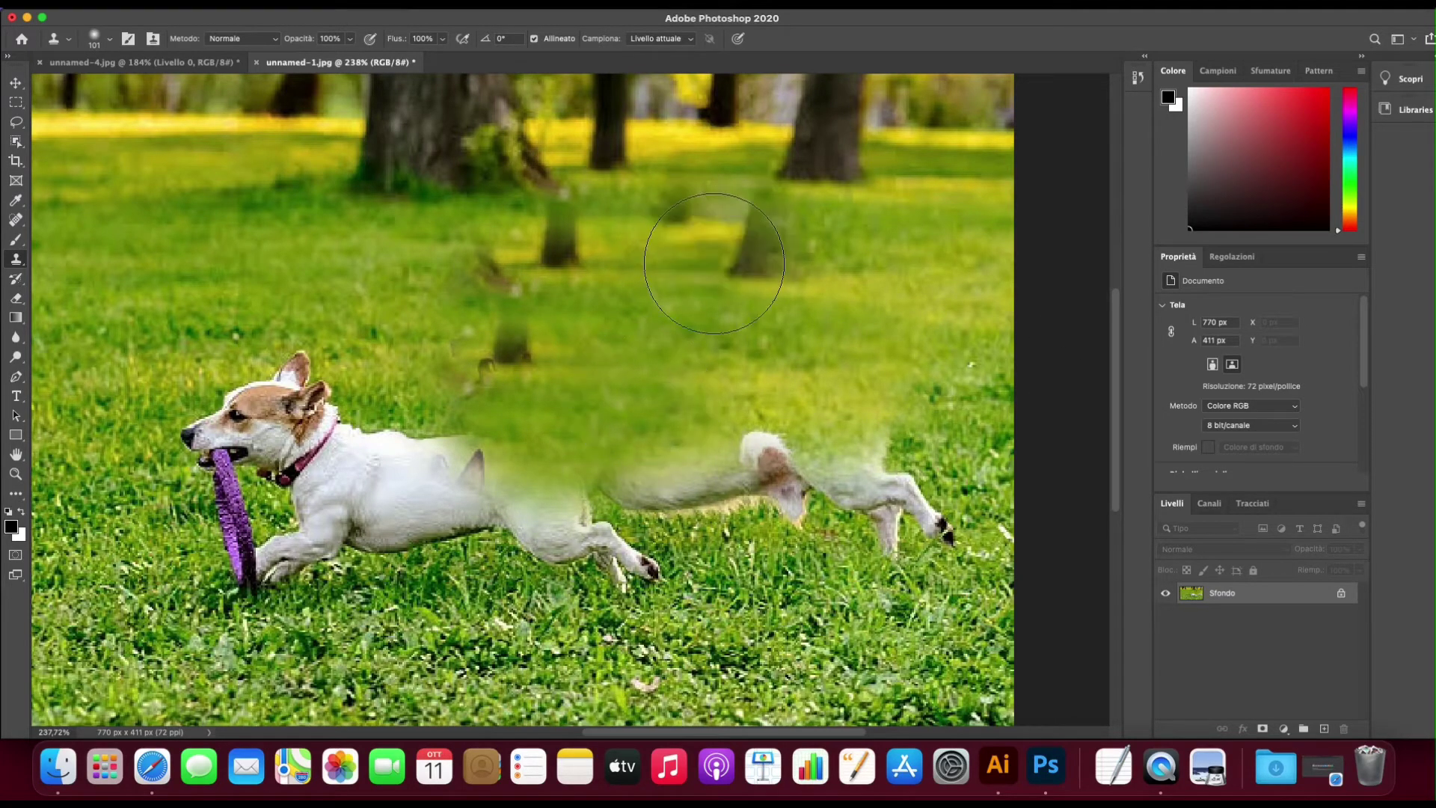
key(ctrl+z)
key(v)
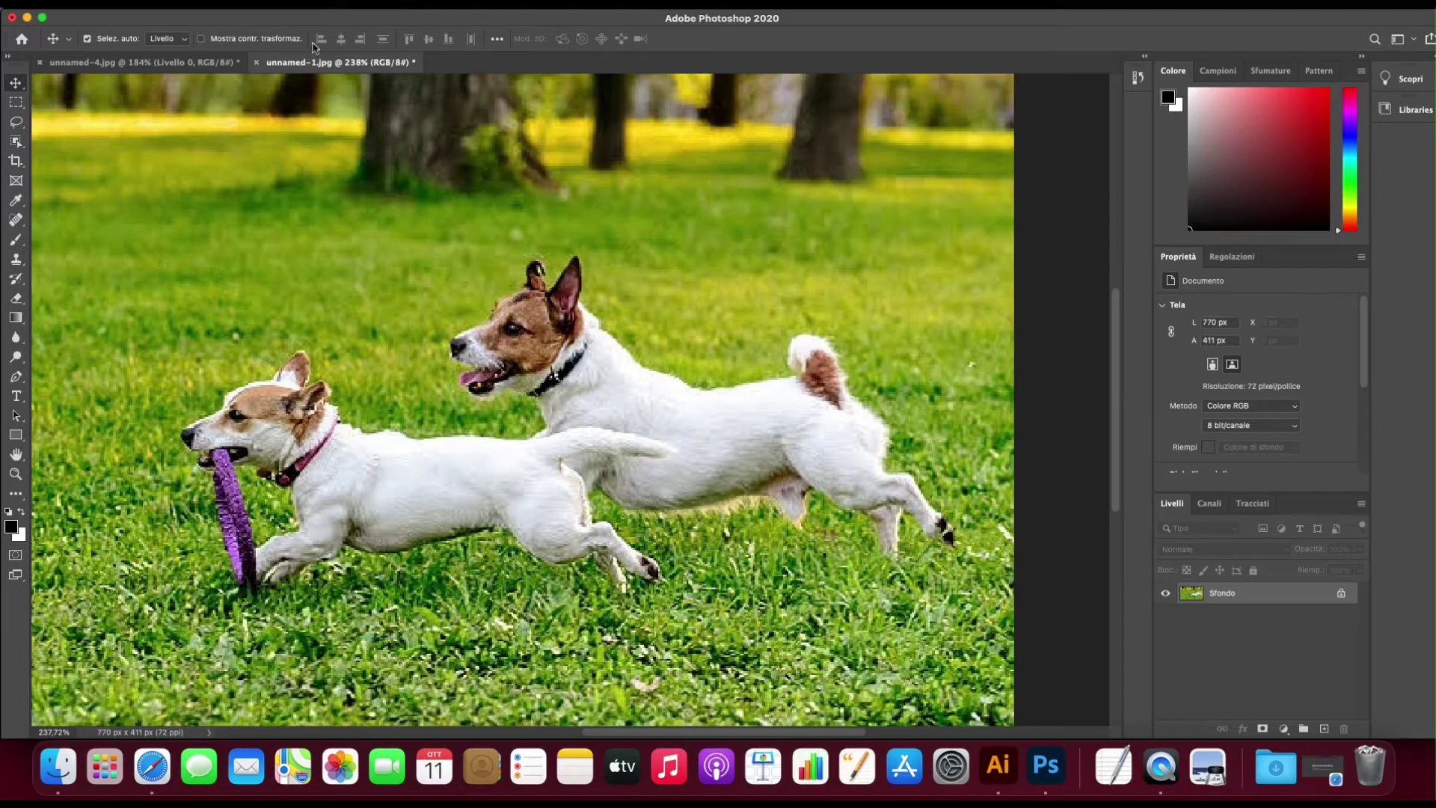
click(146, 3)
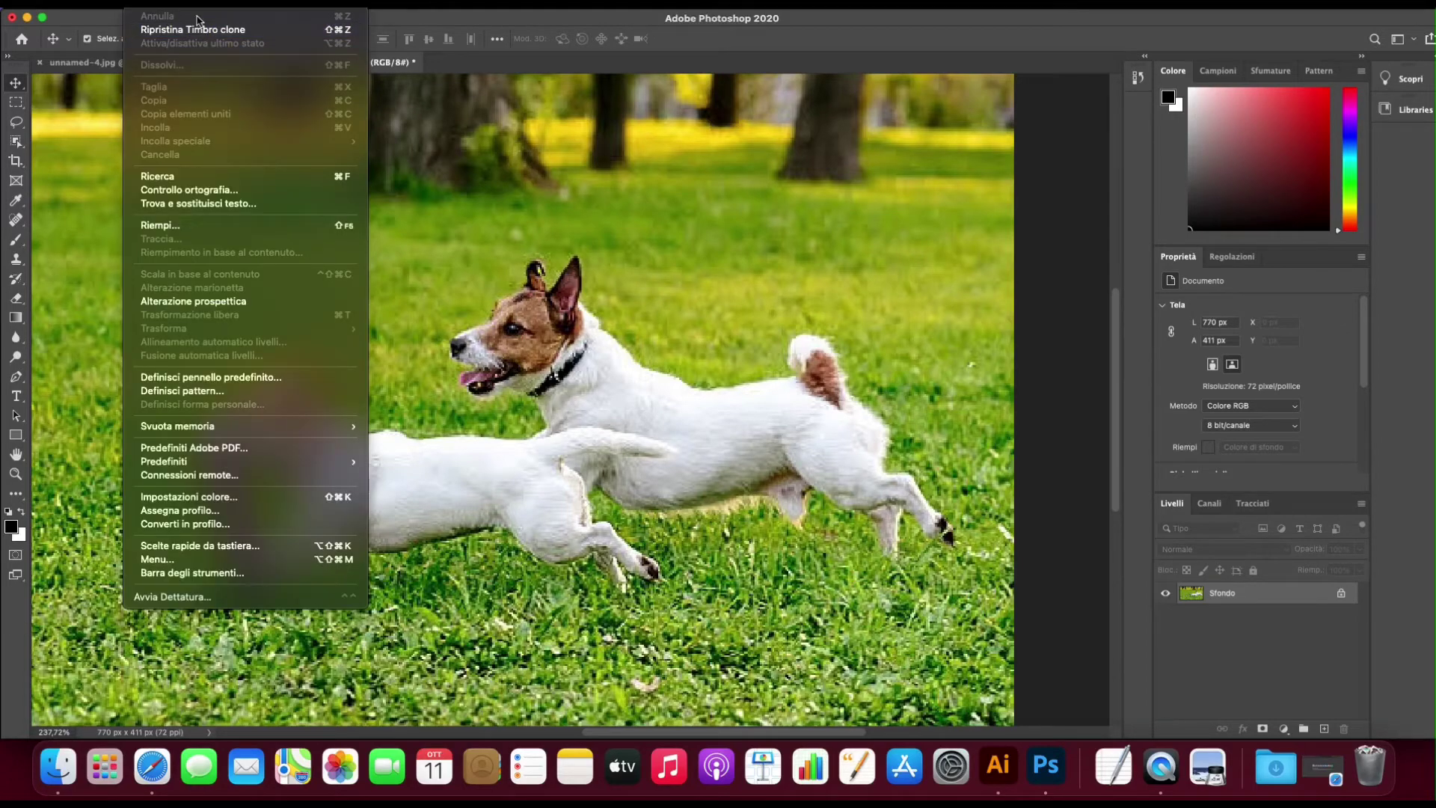
click(655, 128)
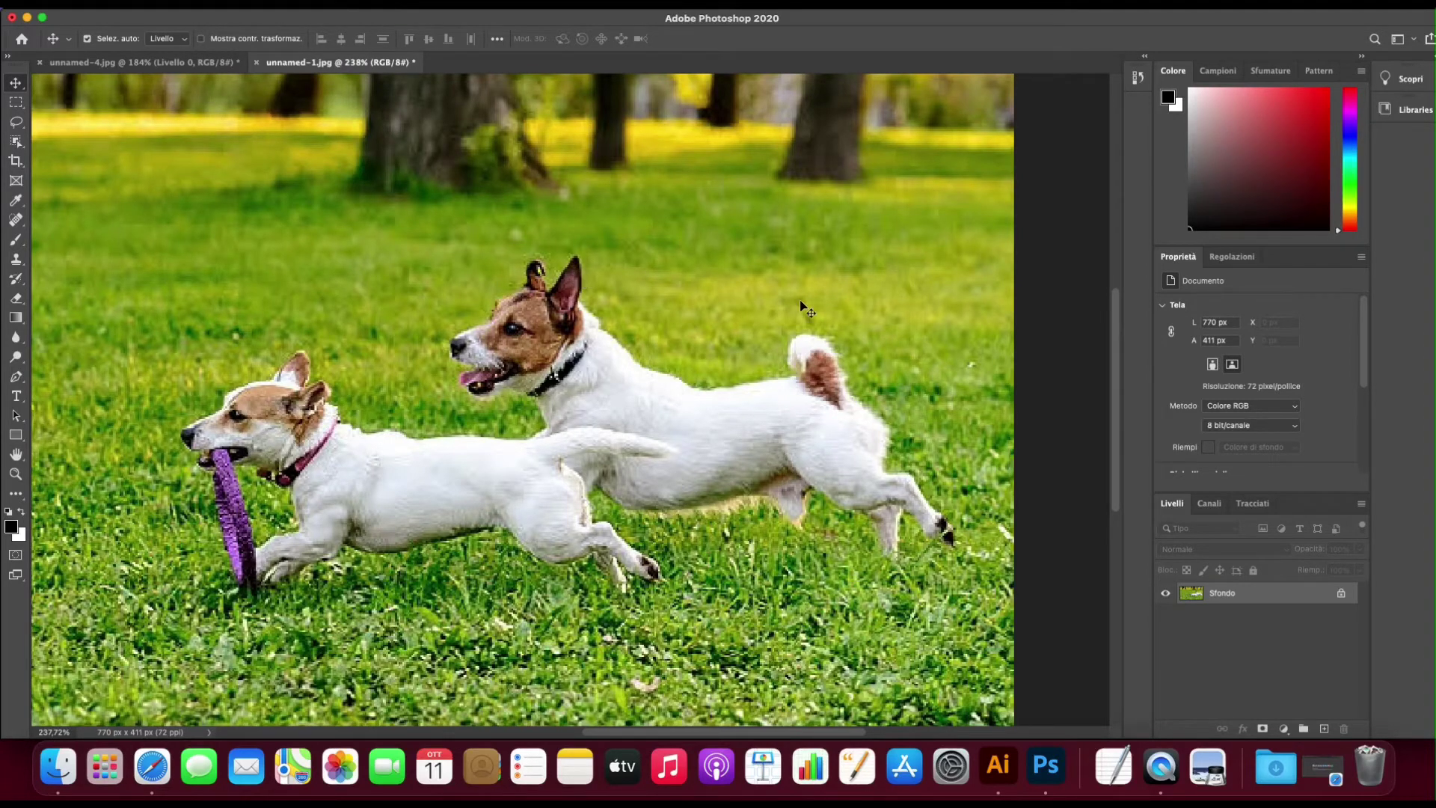
key(s)
drag(546, 330, 625, 430)
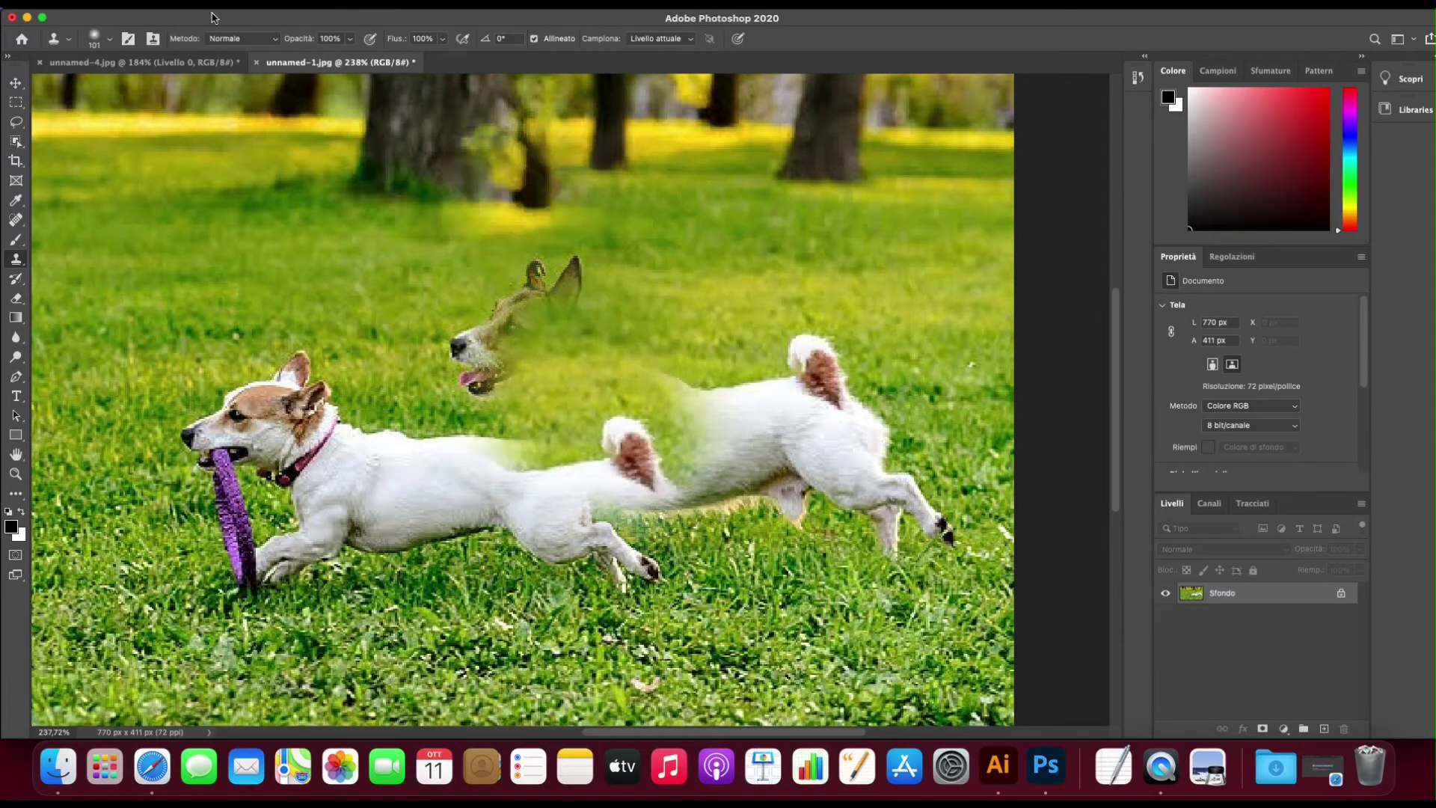
click(142, 3)
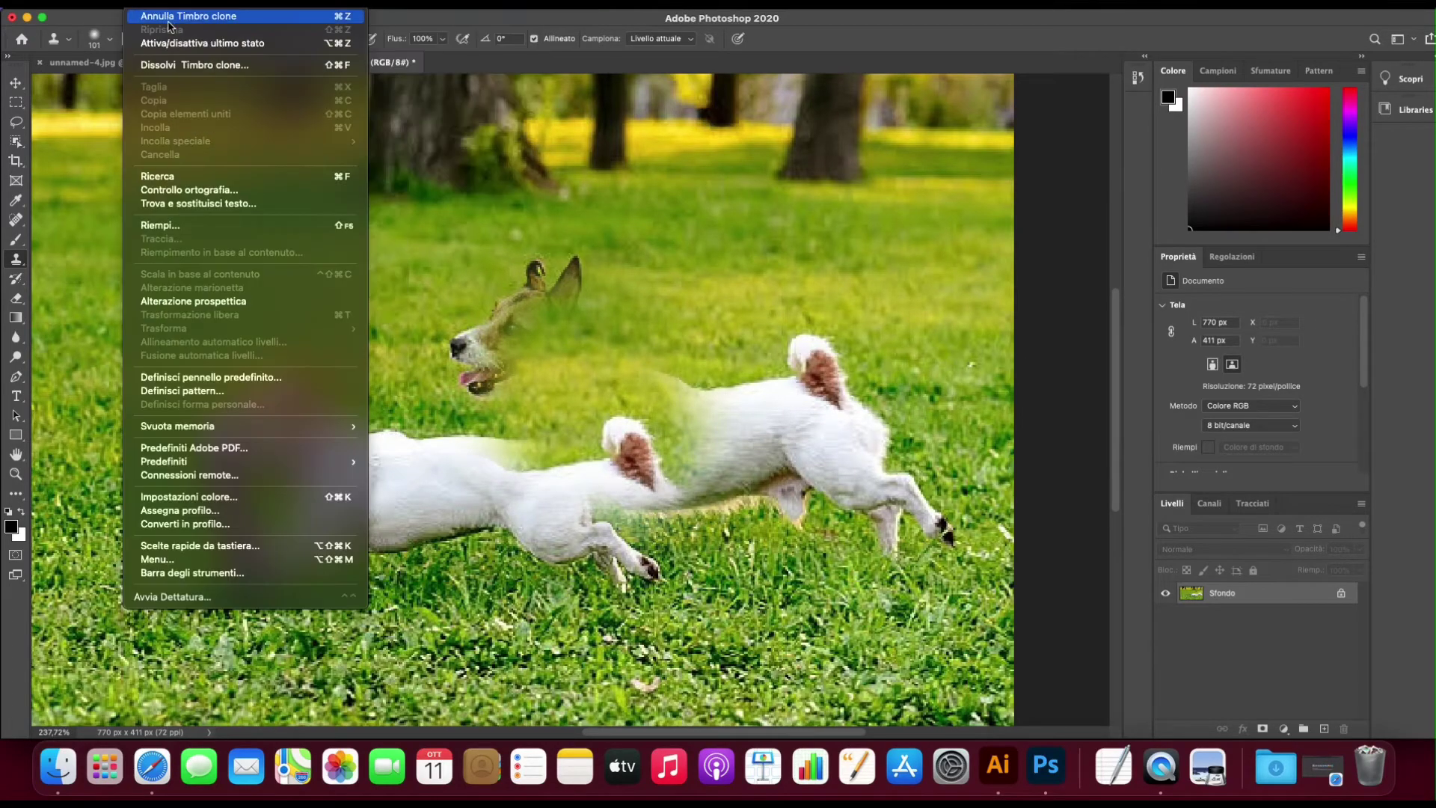
click(194, 18)
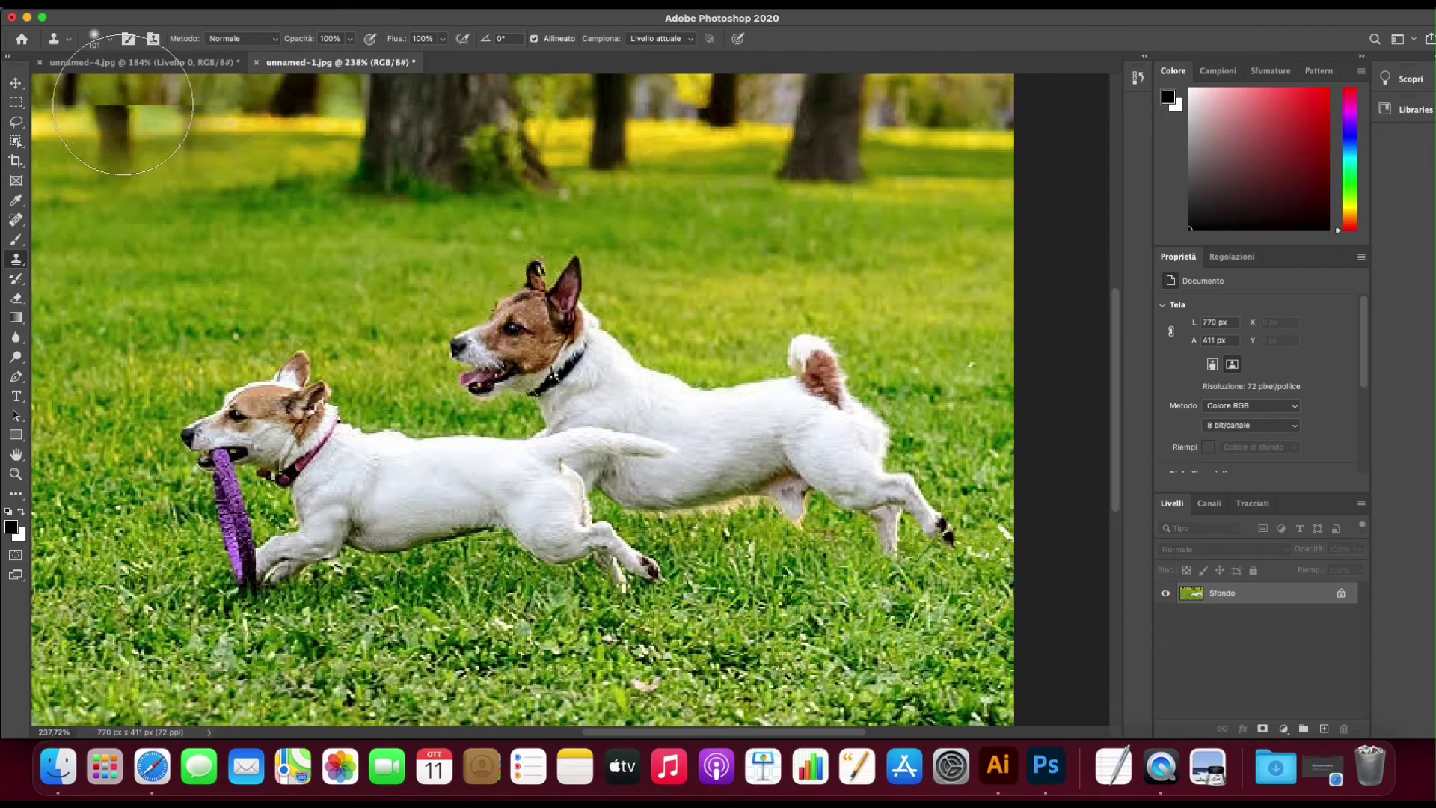
click(16, 84)
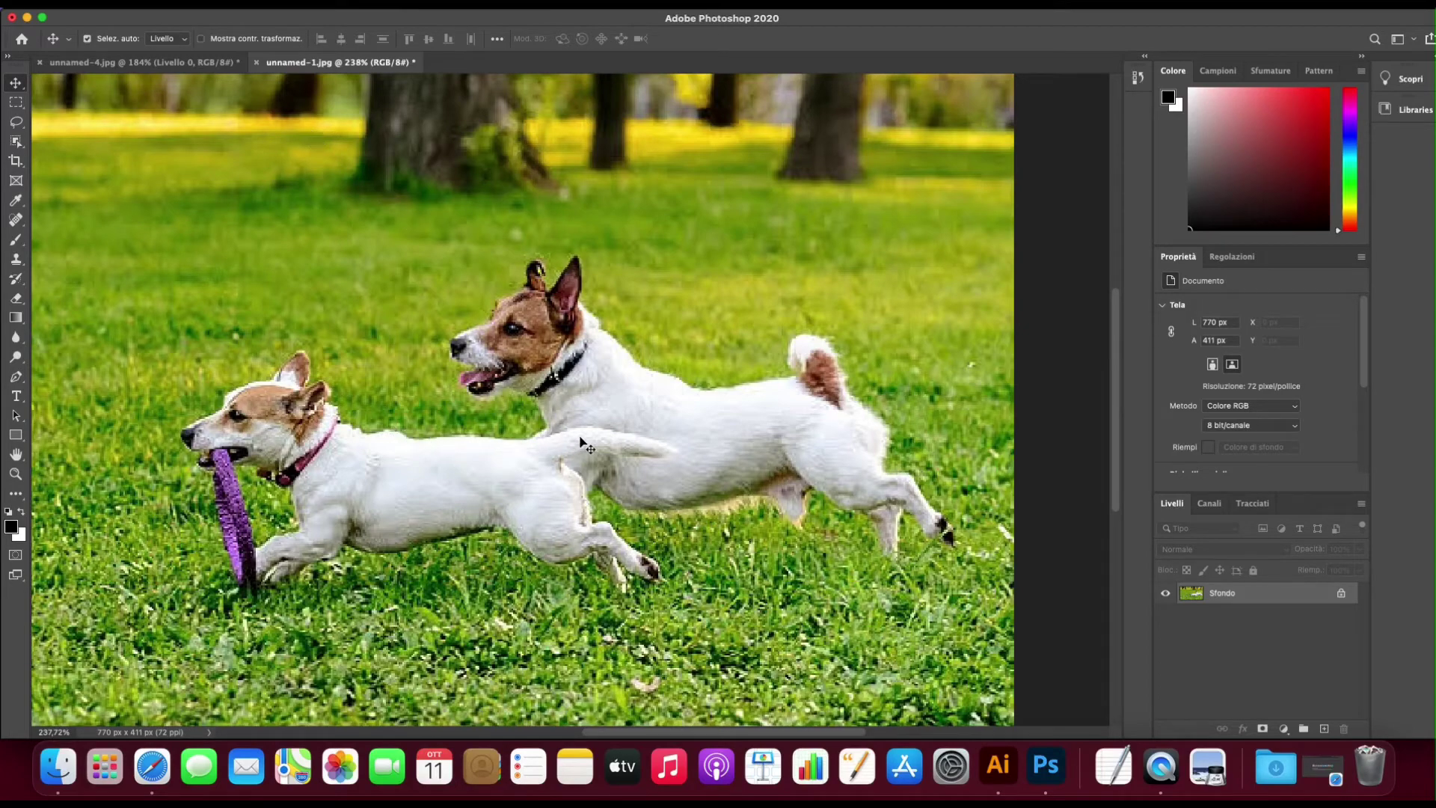
Switch to the Polygonal Lasso and anchor the first point on the small dog's back
scroll(599, 509, down, 2)
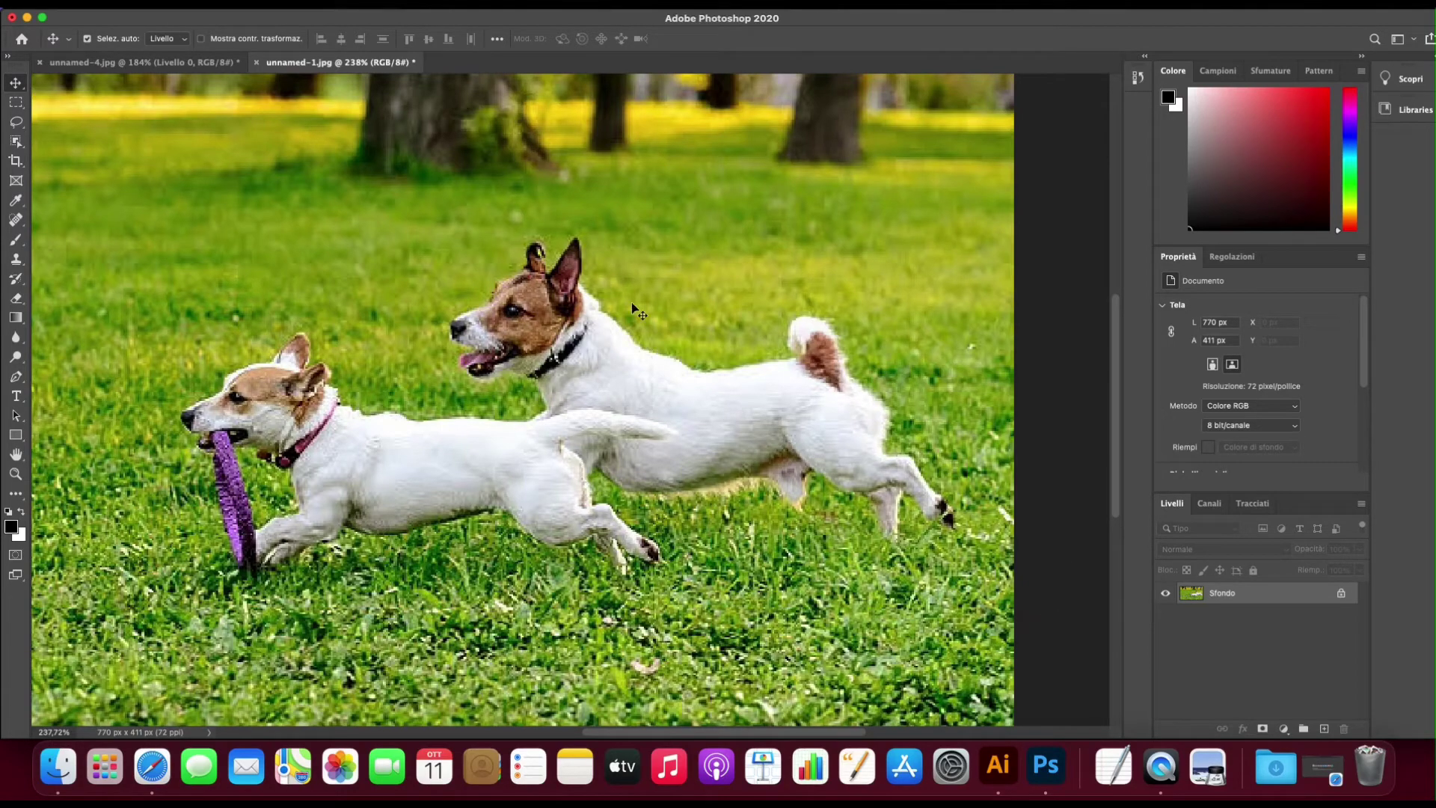
click(17, 123)
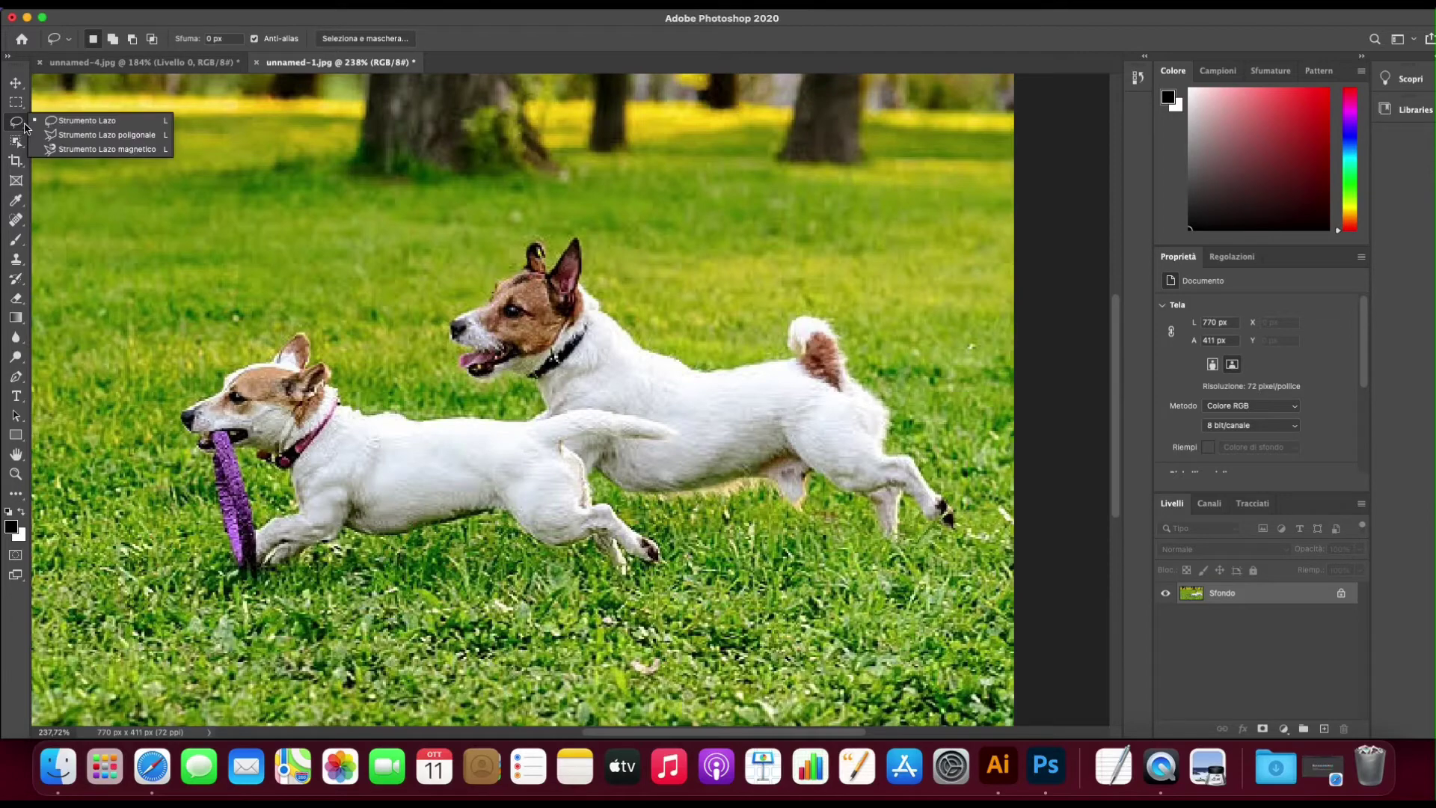
click(106, 135)
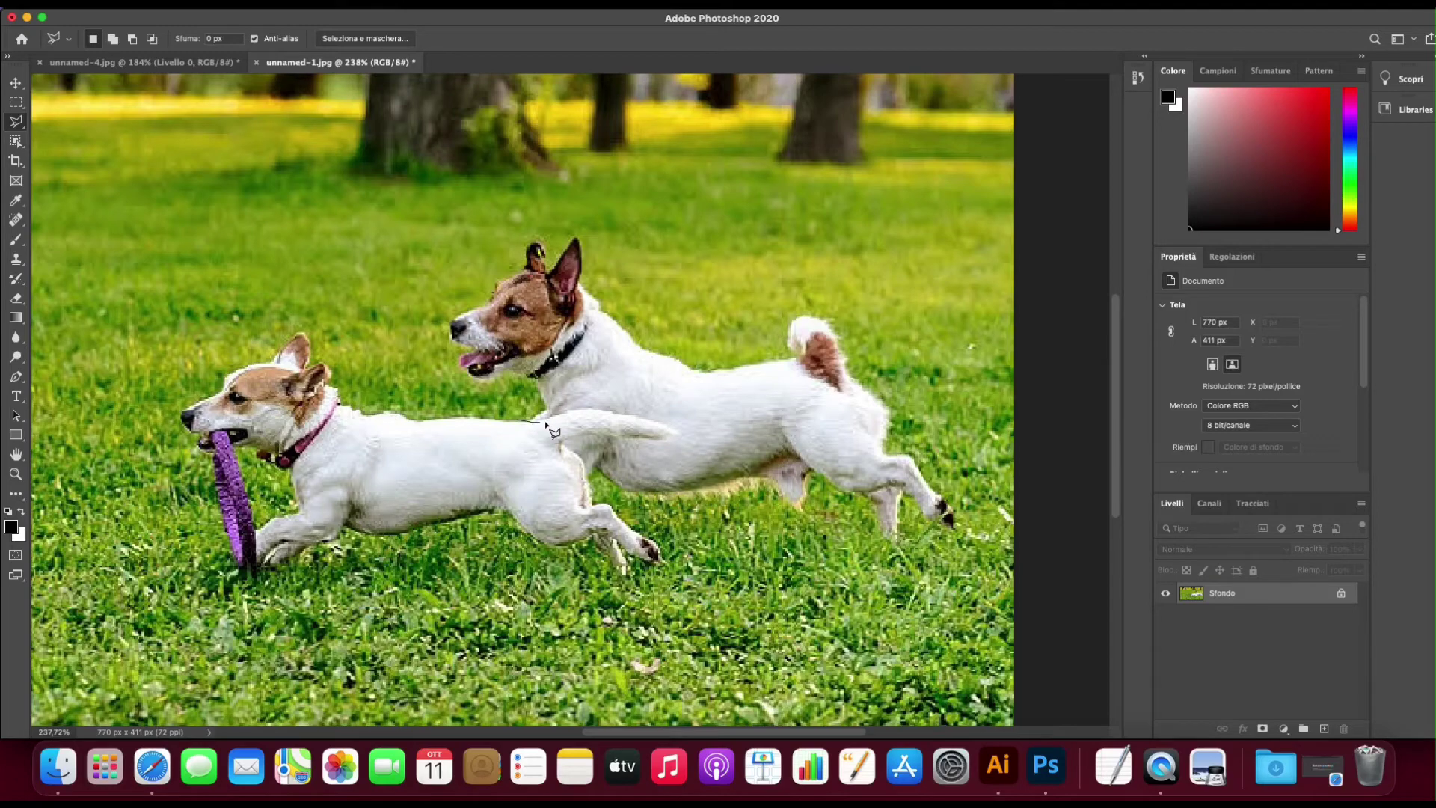
click(577, 410)
Trace the outline down the leg, across the grass and back along the small dog's back
drag(585, 462, 602, 513)
mouse_move(686, 607)
mouse_down()
mouse_move(1051, 694)
mouse_move(1092, 273)
mouse_move(965, 200)
mouse_move(882, 183)
mouse_move(527, 169)
mouse_up()
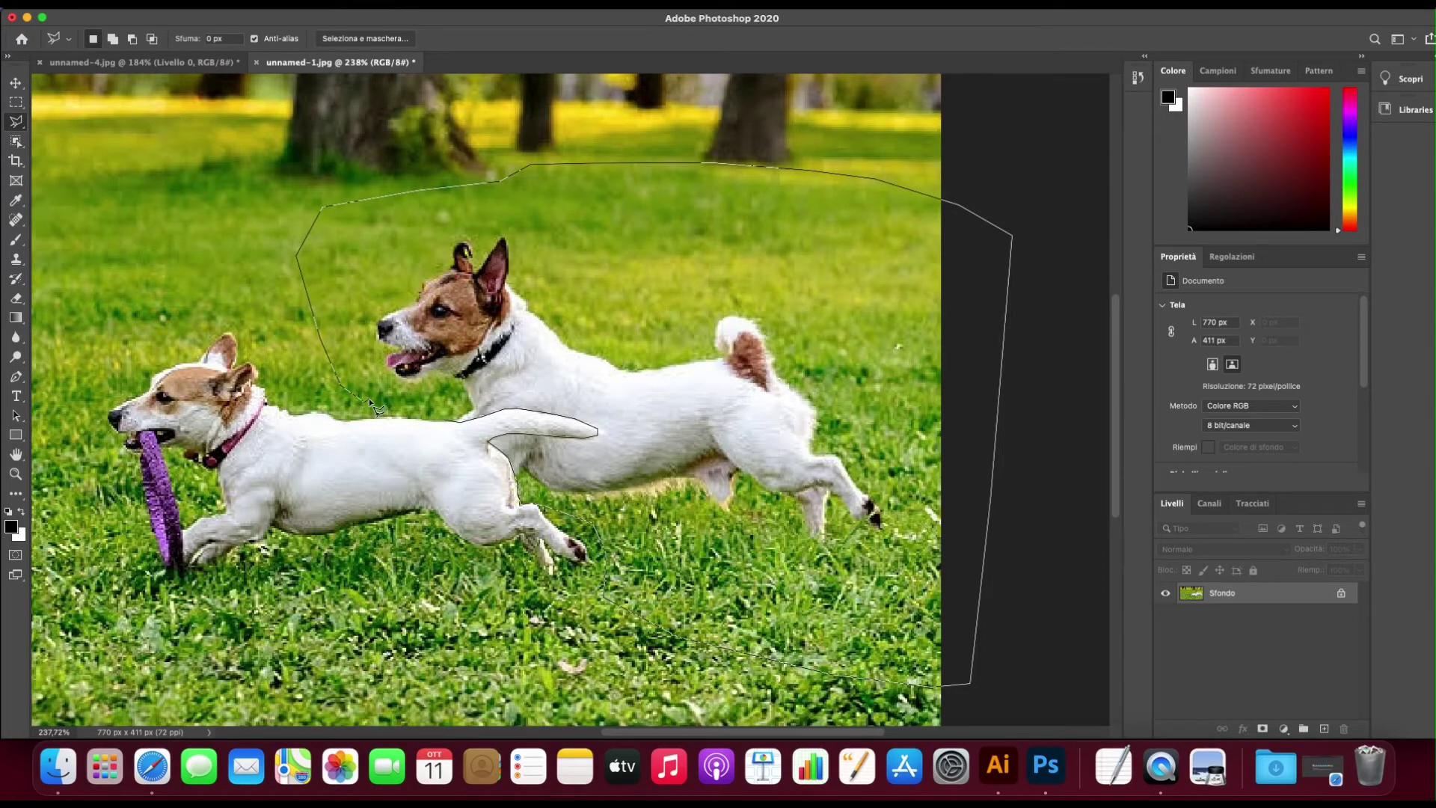
drag(371, 401, 458, 420)
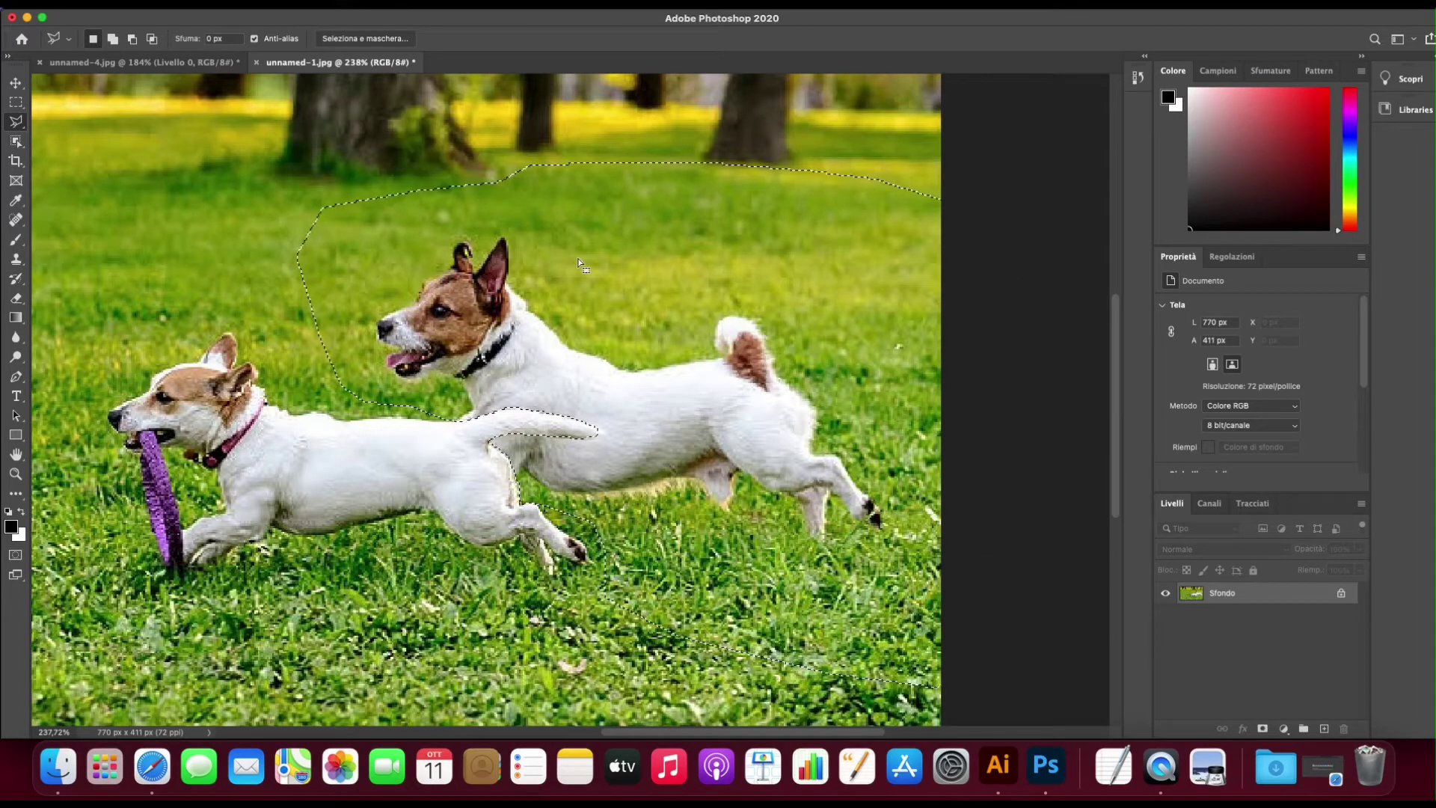
scroll(577, 263, right, 2)
scroll(225, 264, left, 5)
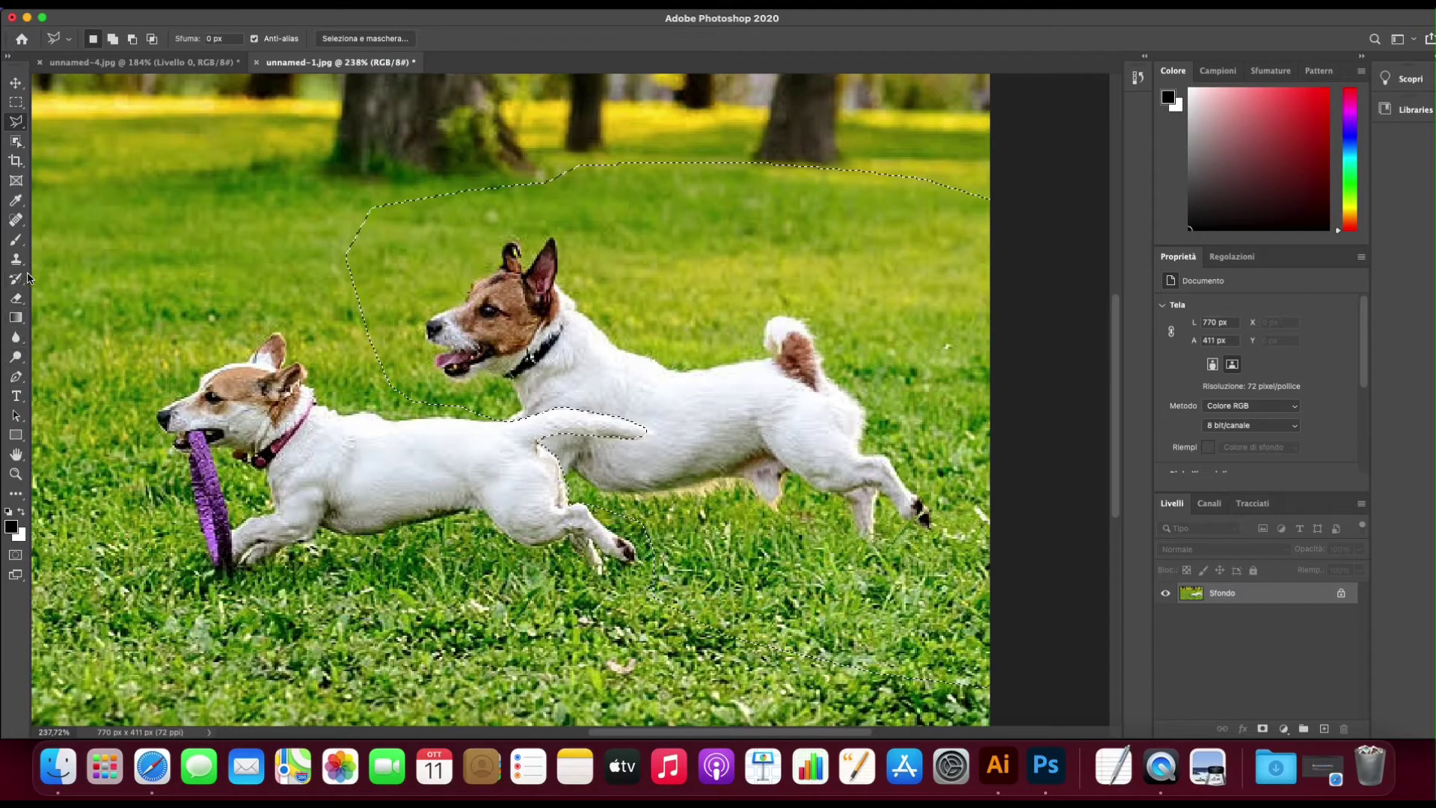
Sample grass with the Clone Stamp, try a stroke, and set the brush to 47 px
click(16, 259)
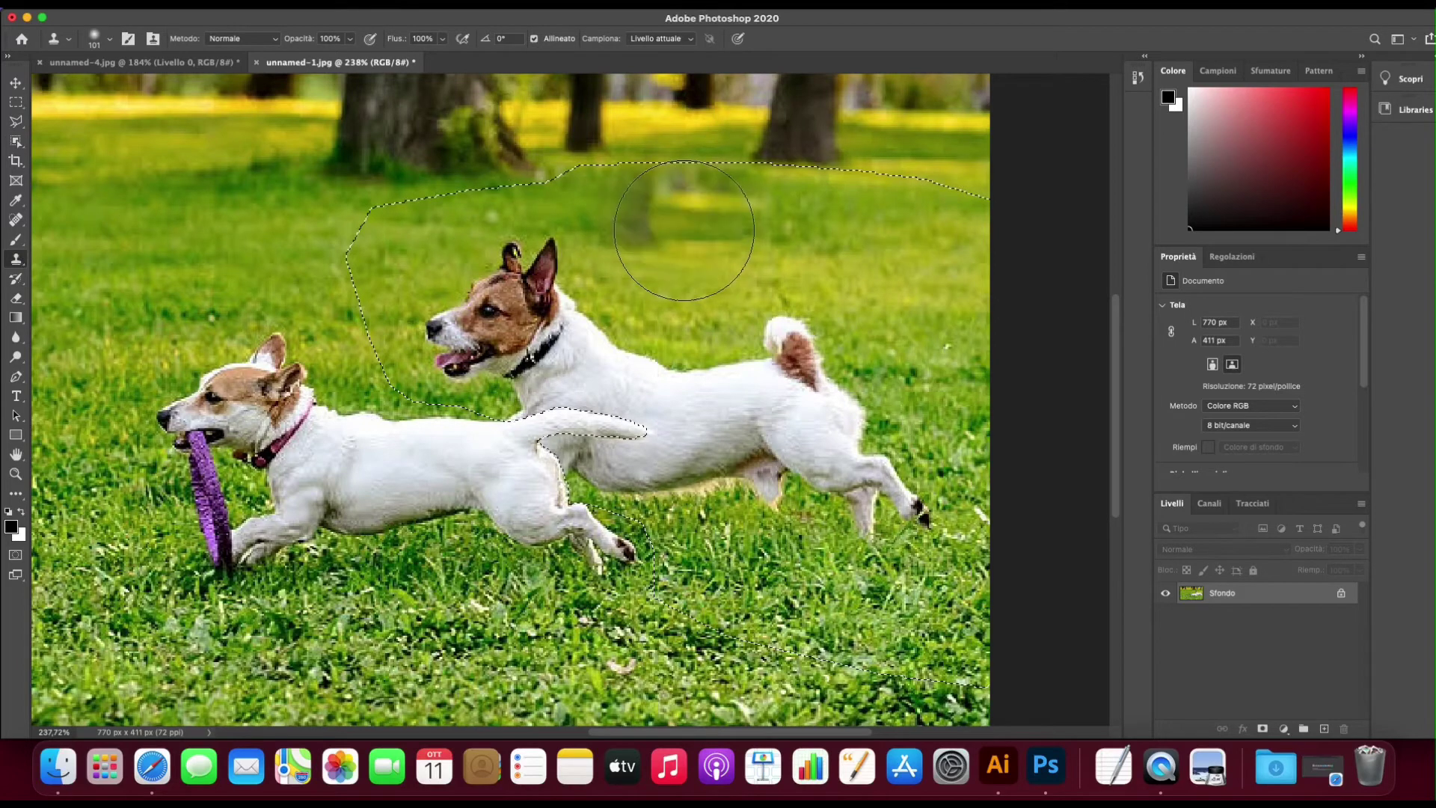
drag(536, 196, 568, 187)
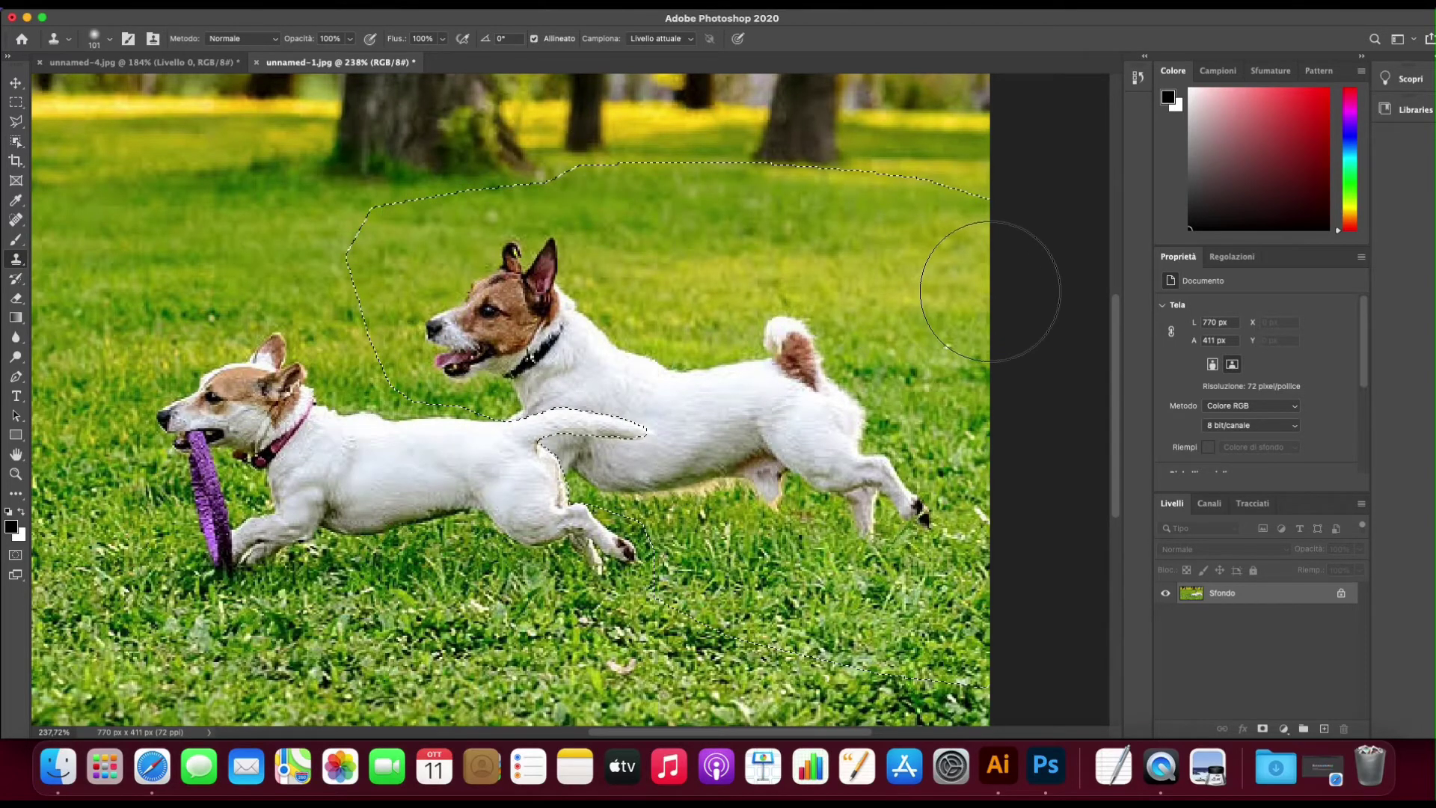
alt+click(874, 250)
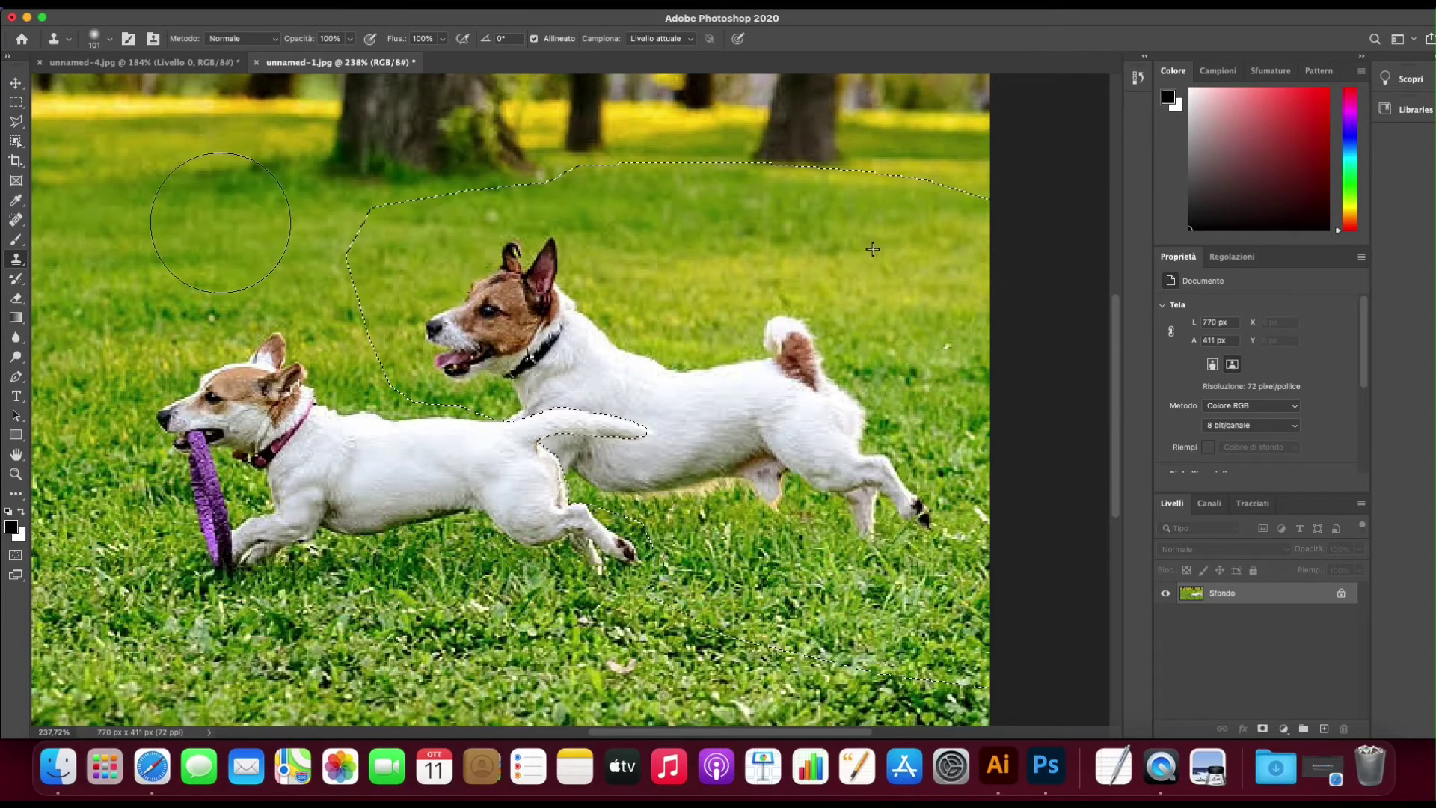
mouse_move(220, 223)
mouse_down()
mouse_move(231, 198)
mouse_move(254, 335)
mouse_move(243, 322)
mouse_up()
click(111, 40)
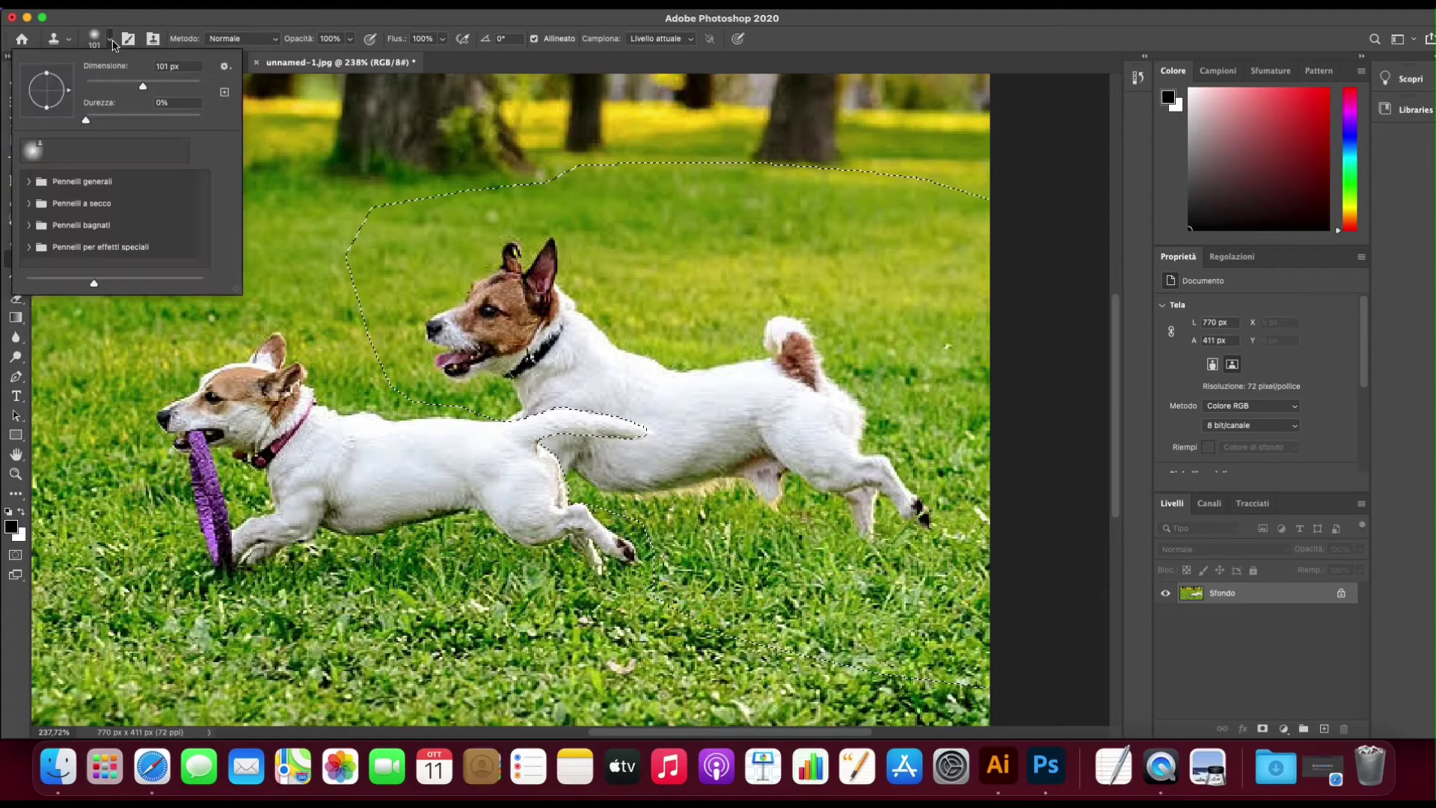
click(122, 88)
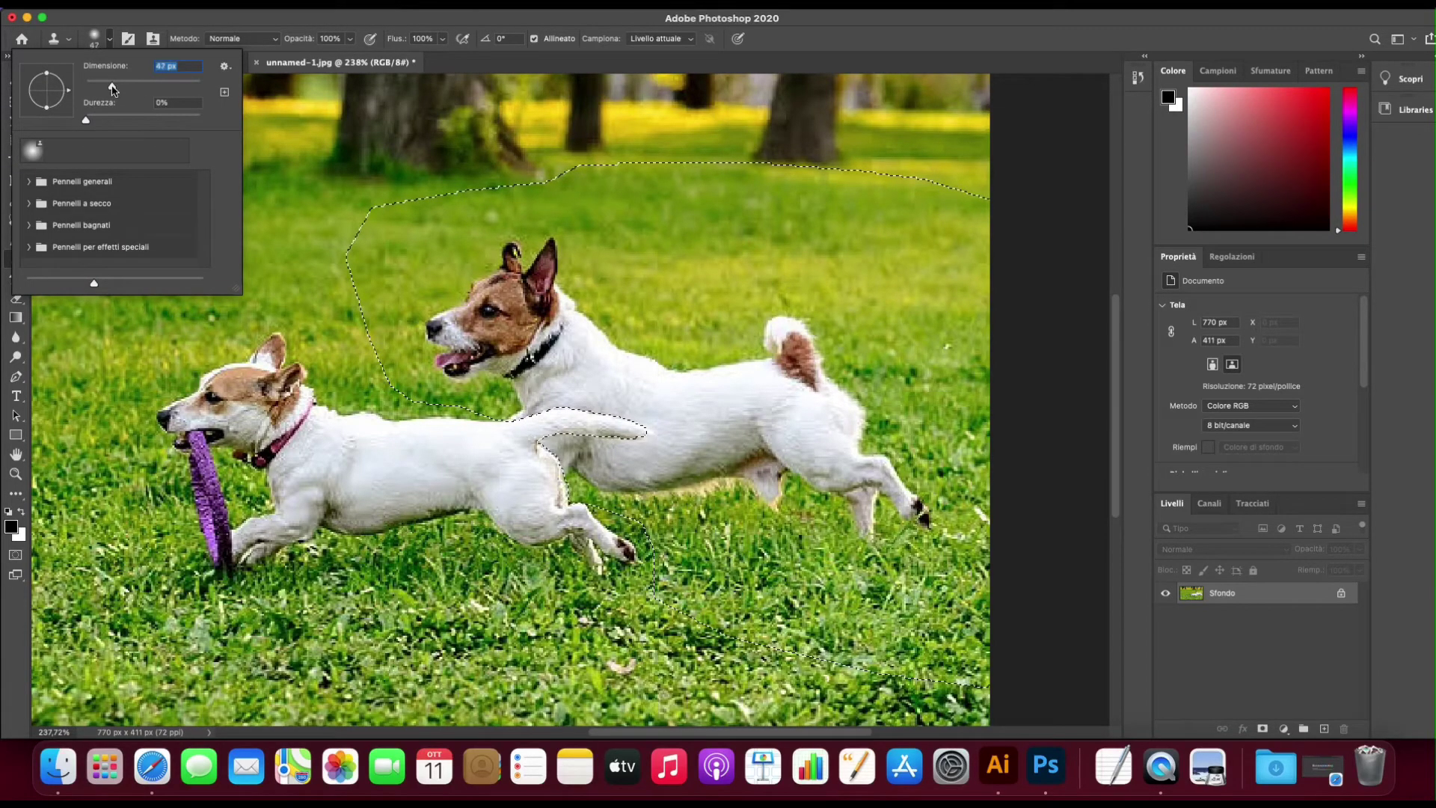
click(915, 275)
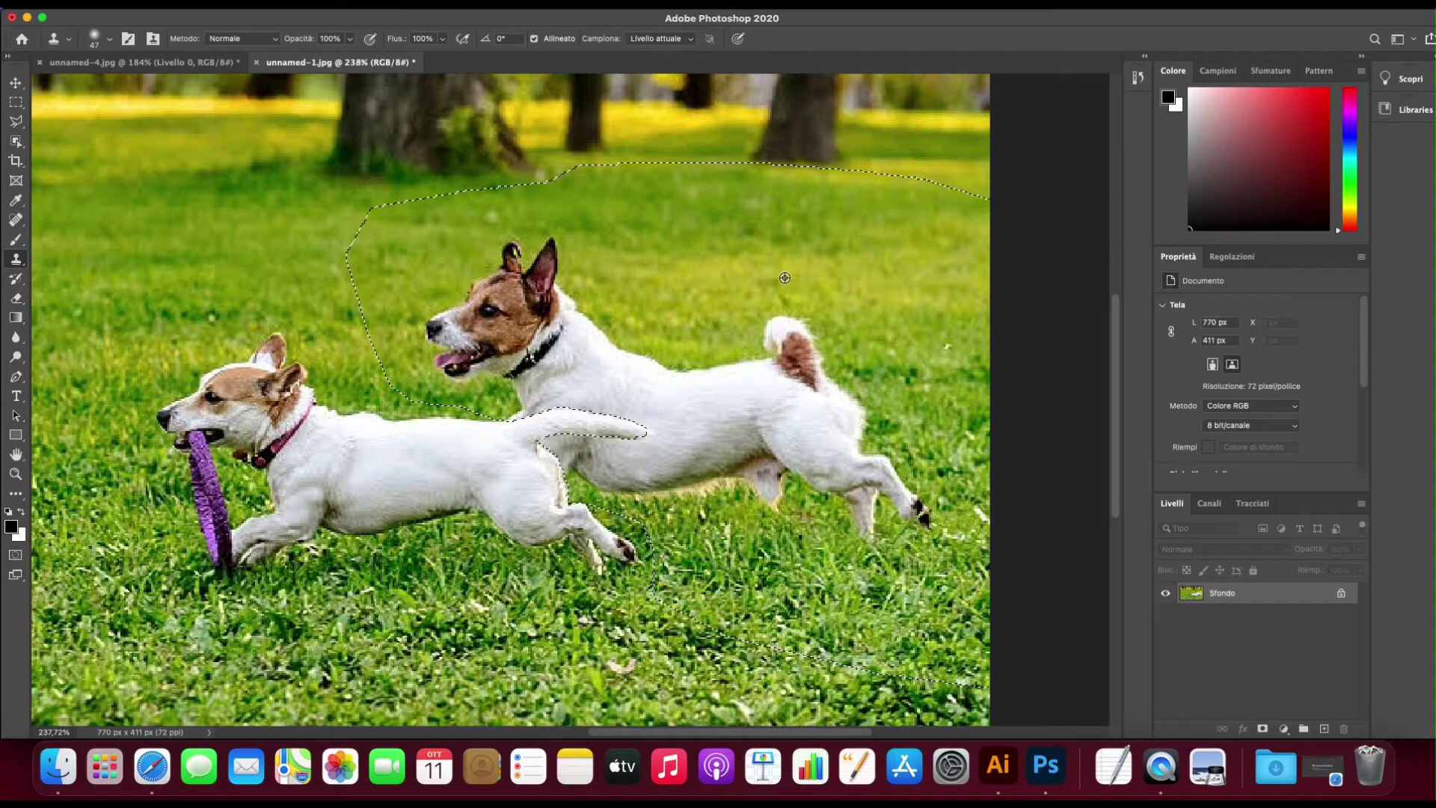
Clone grass over the rear dog's hind leg, then undo that stroke
alt+click(916, 275)
mouse_move(838, 419)
mouse_down()
mouse_move(861, 437)
mouse_move(765, 434)
mouse_up()
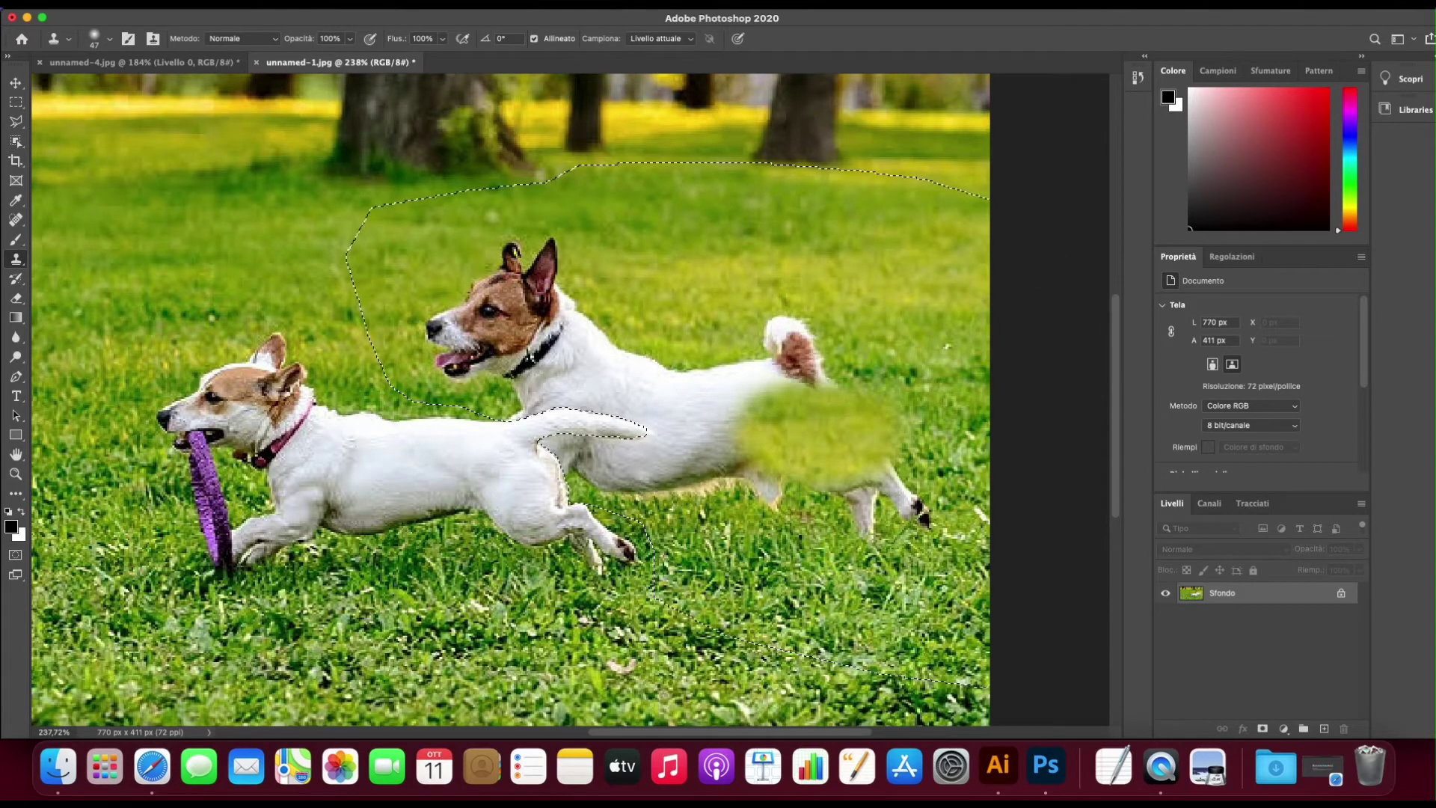
click(239, 8)
click(269, 15)
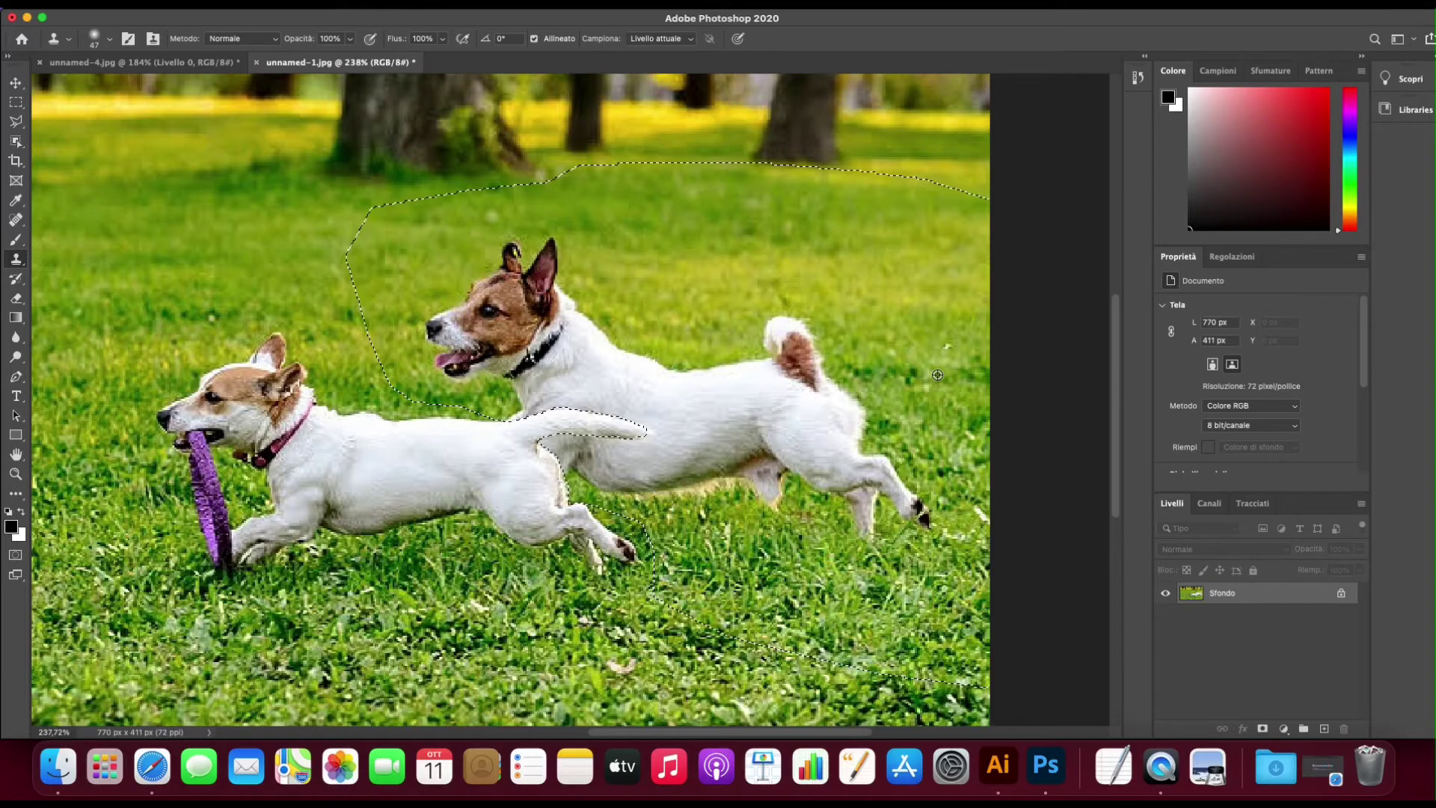
Clone grass over the brown tail base and the white blob beside it
alt+click(937, 374)
mouse_move(868, 375)
mouse_down()
mouse_move(803, 375)
mouse_move(856, 374)
mouse_up()
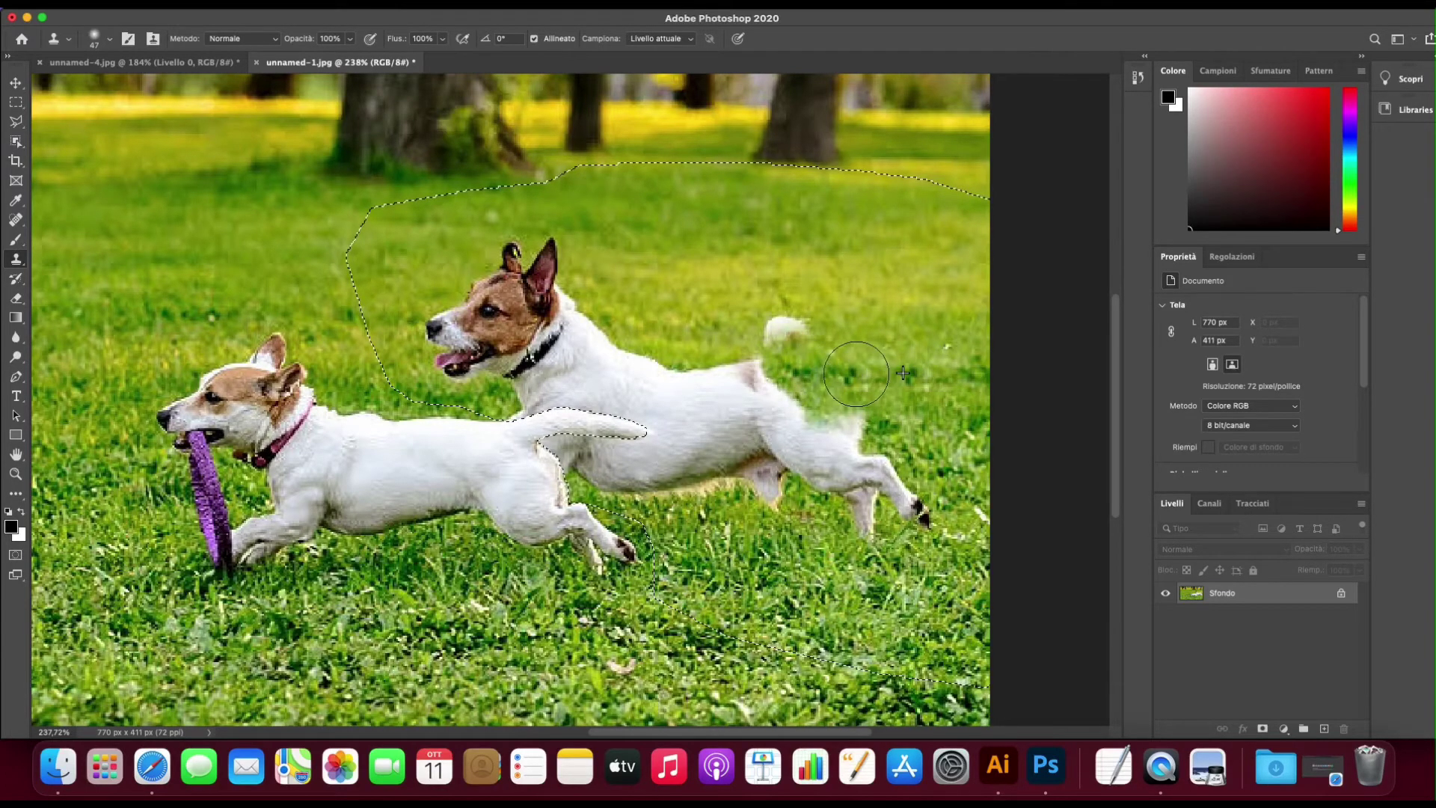
key(super+z)
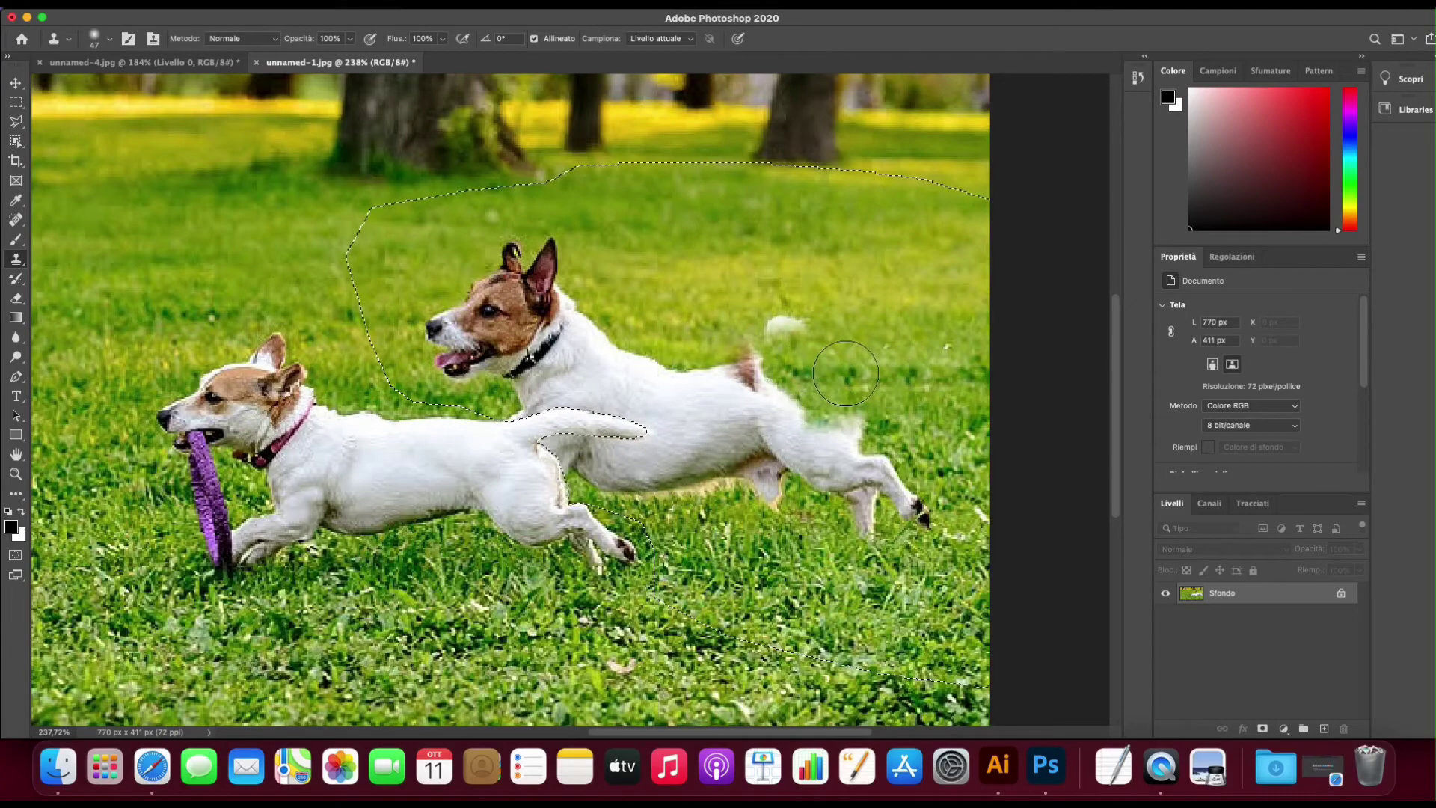
drag(845, 373, 857, 373)
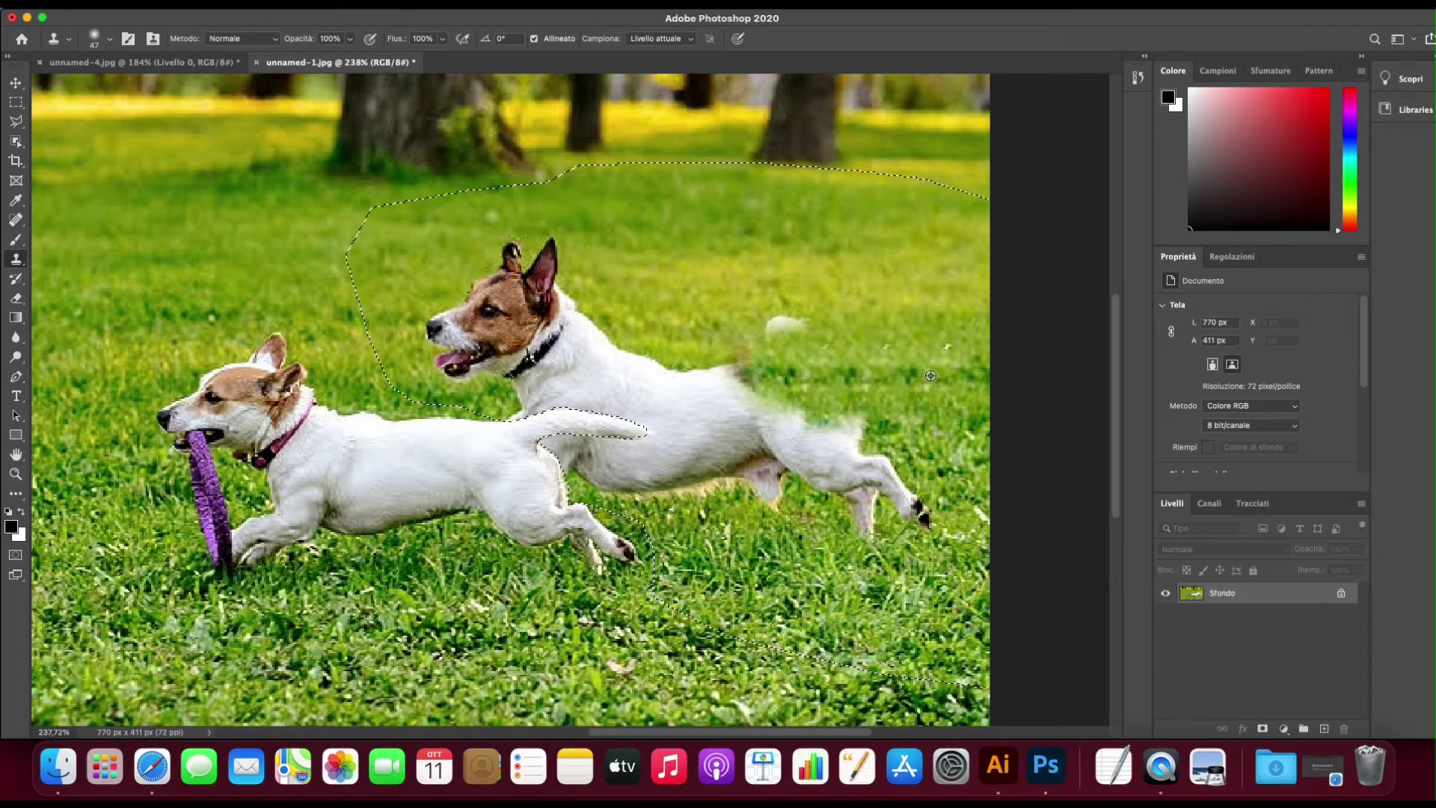
drag(837, 375, 662, 380)
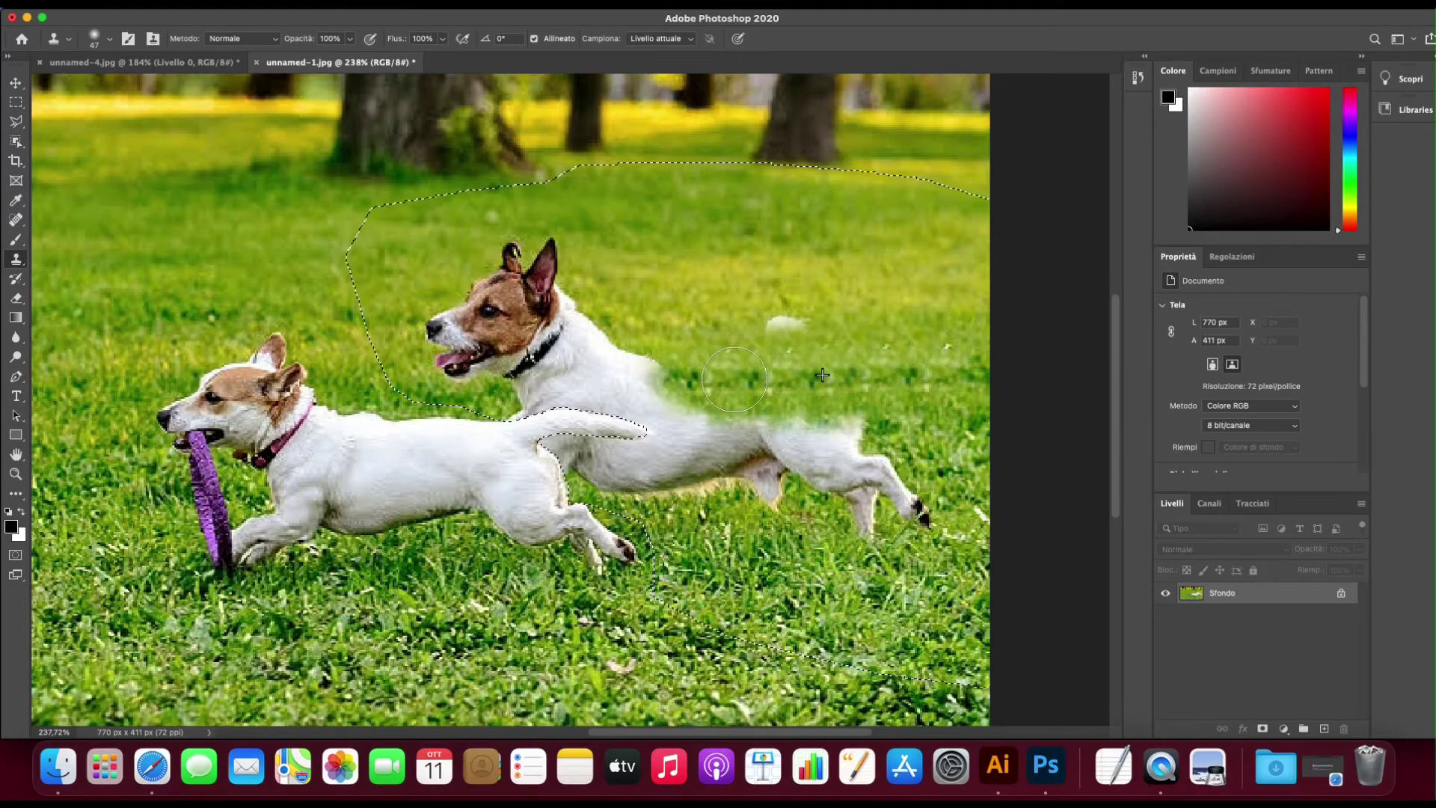
alt+click(895, 324)
drag(778, 329, 816, 329)
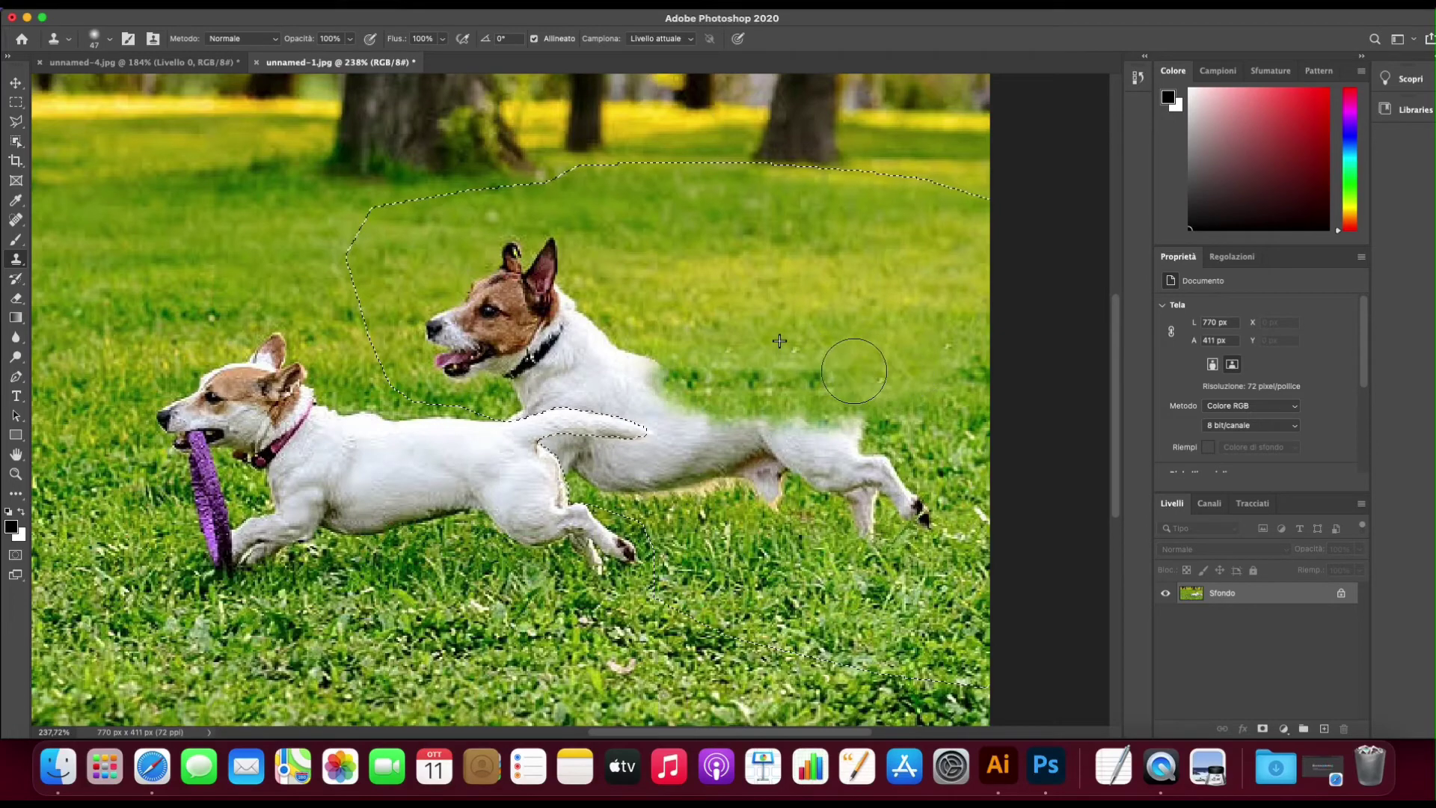
Cover the rear dog's back, head, ears and nose with cloned grass
alt+click(895, 337)
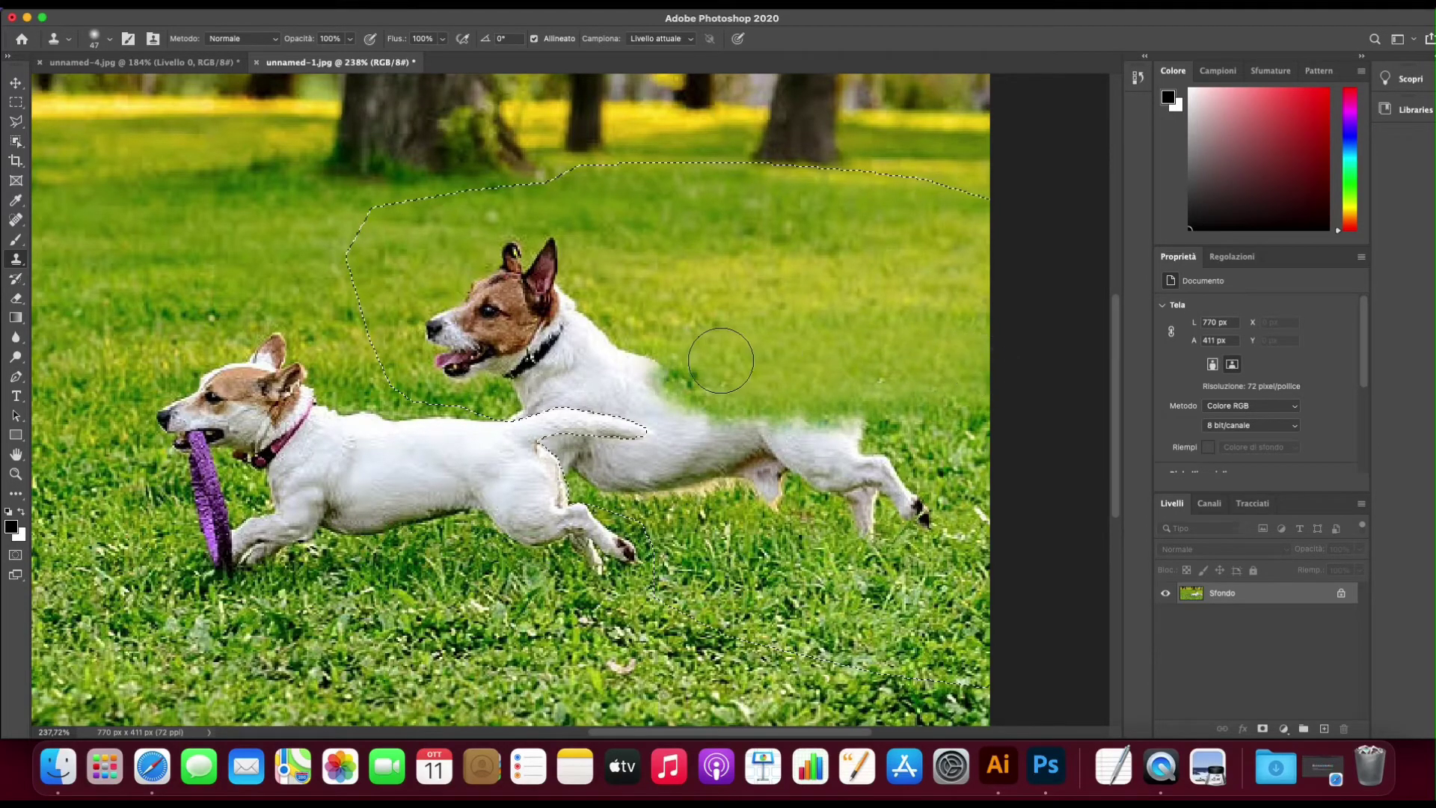
mouse_move(718, 357)
mouse_down()
mouse_move(646, 359)
mouse_move(591, 329)
mouse_move(644, 327)
mouse_move(509, 254)
mouse_up()
alt+click(776, 320)
alt+click(661, 241)
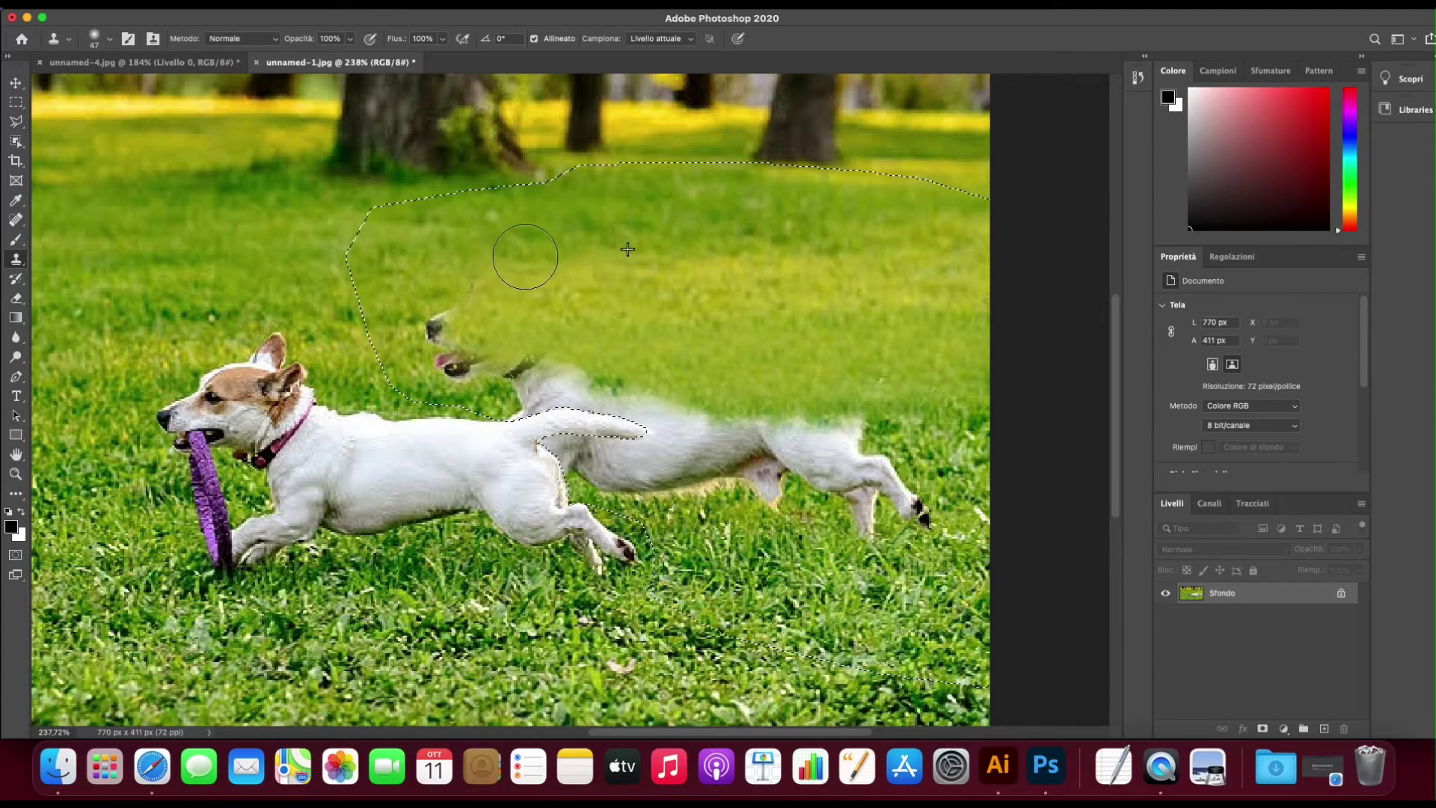
alt+click(682, 226)
mouse_move(462, 306)
mouse_down()
mouse_move(454, 359)
mouse_move(543, 362)
mouse_up()
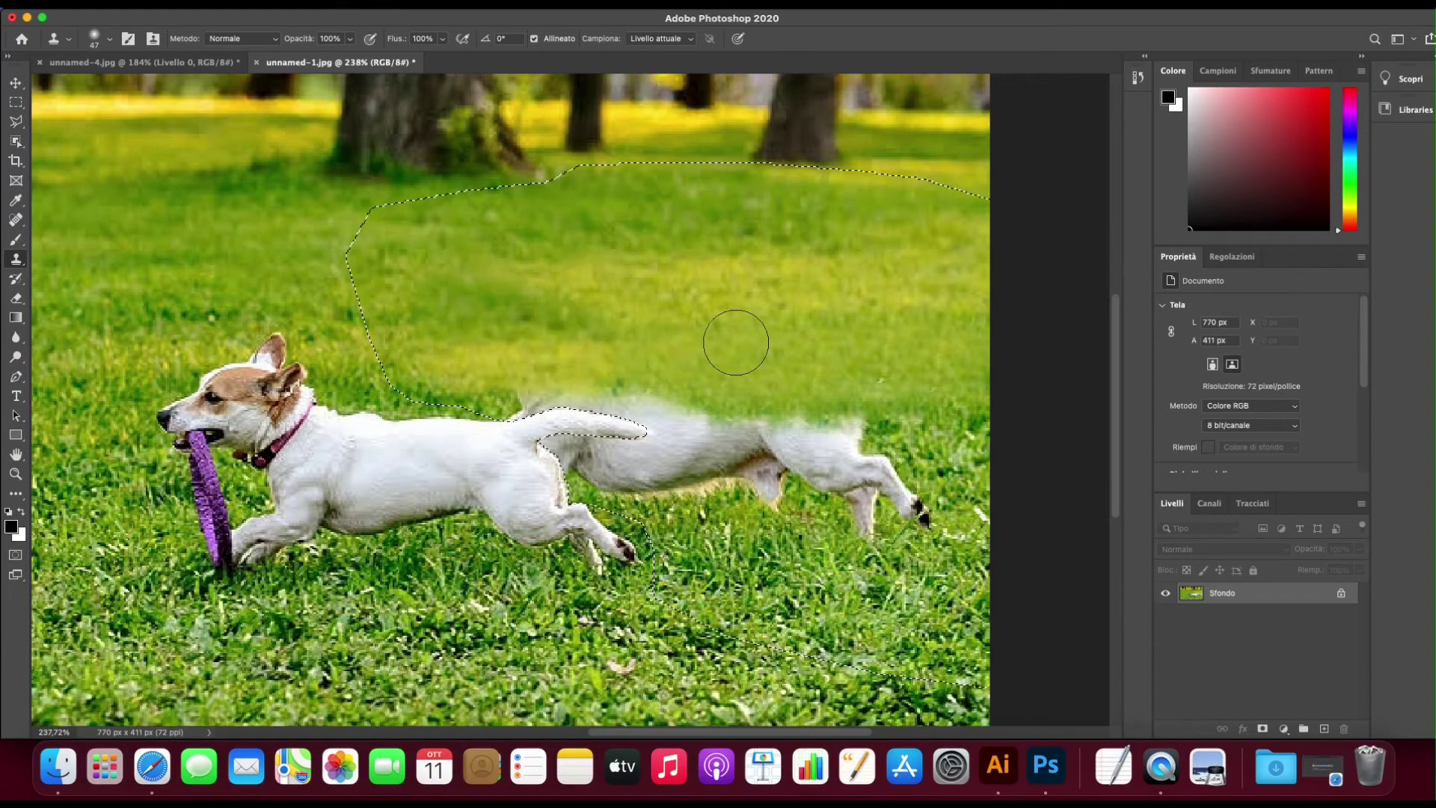
drag(652, 317, 610, 265)
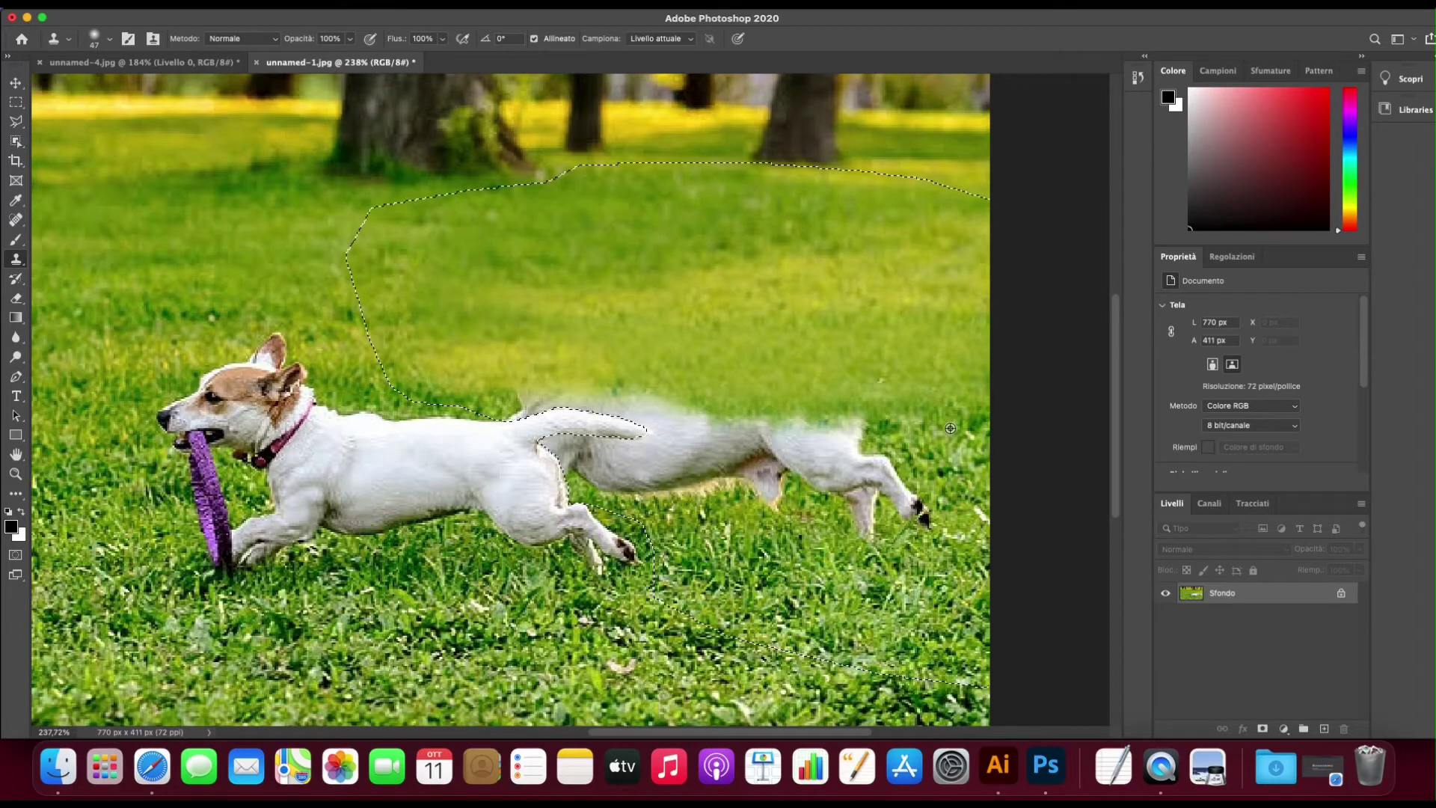
Clone grass over the hind leg, trailing paw, blurred tail and haze, then zoom out
drag(852, 445, 748, 434)
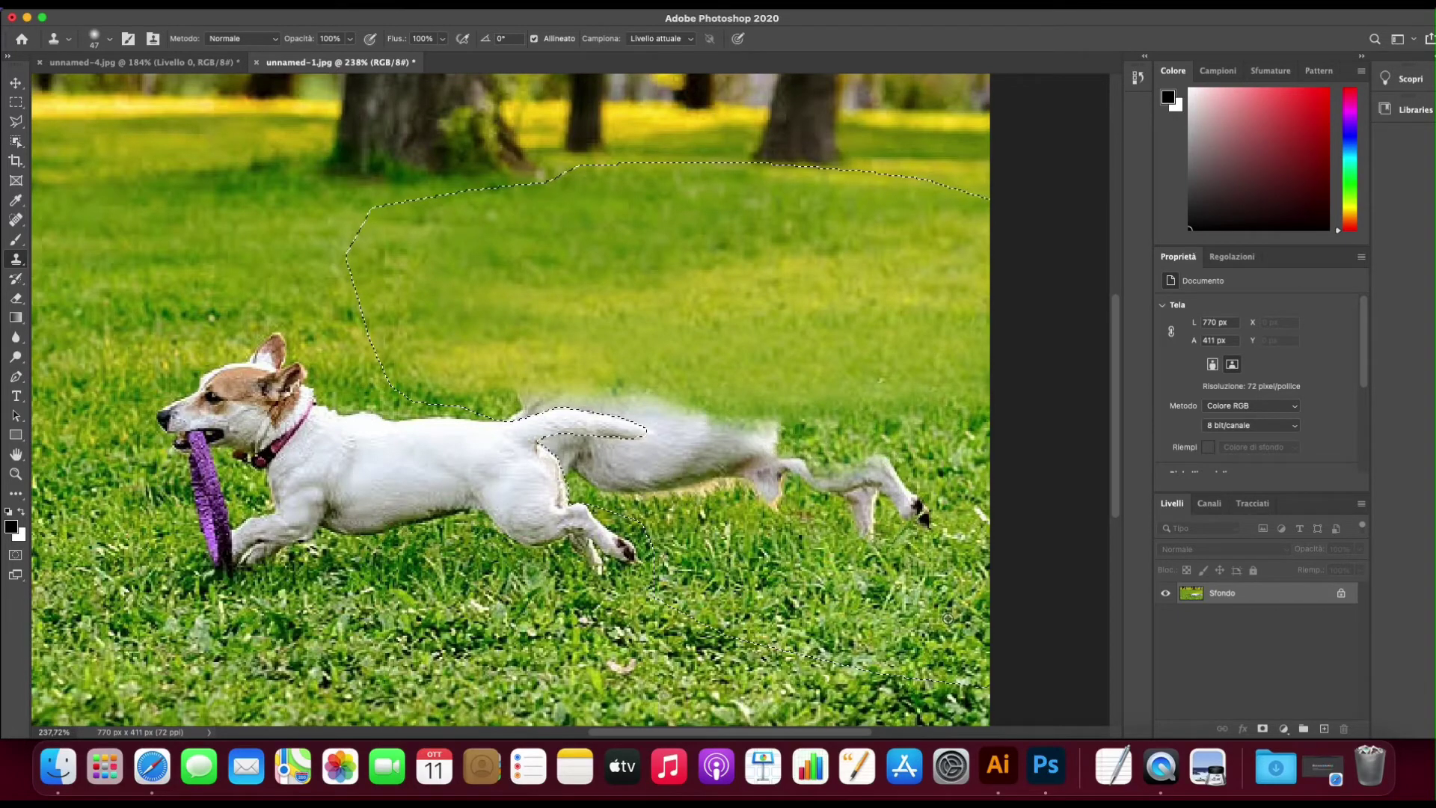
drag(924, 524, 889, 539)
drag(858, 535, 863, 585)
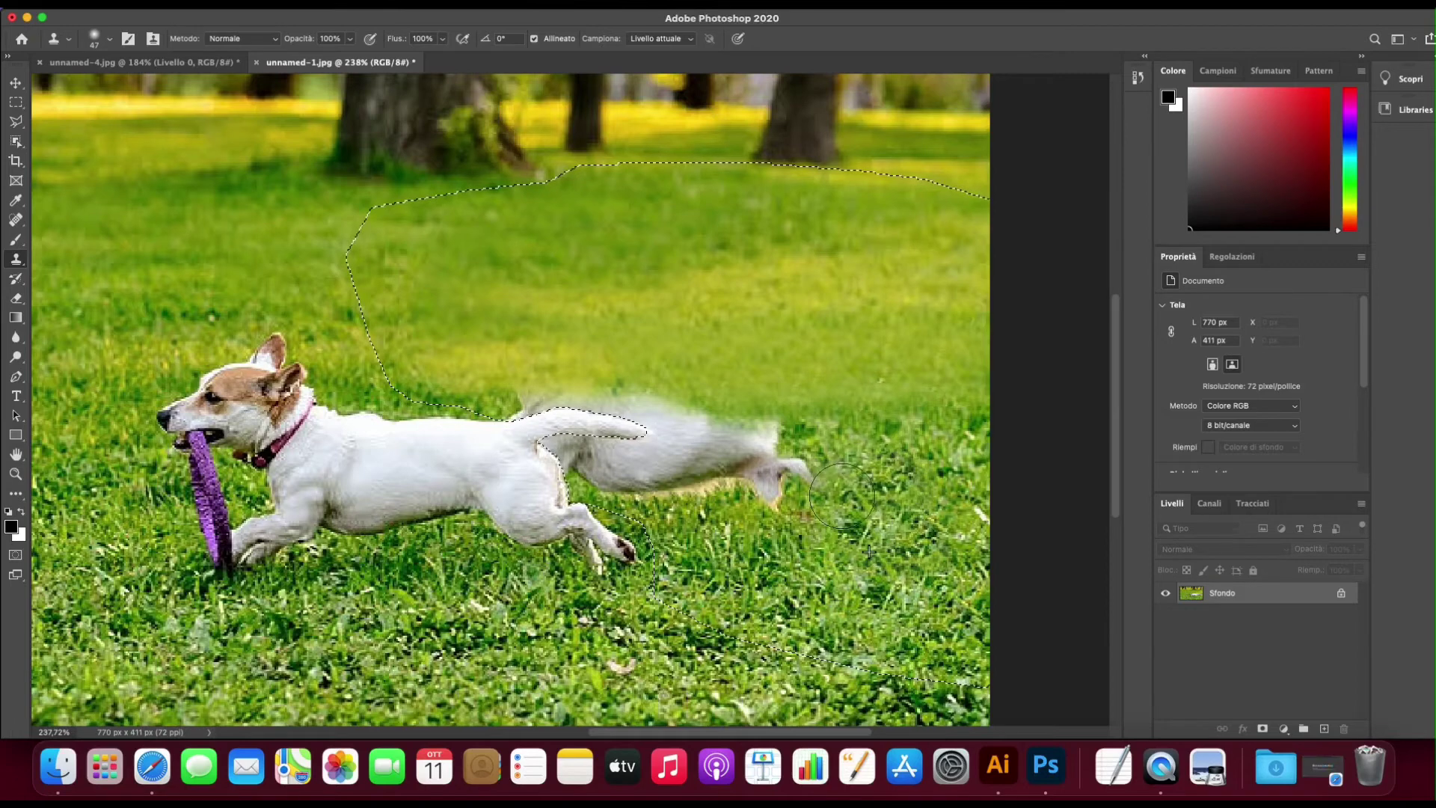
drag(834, 510, 672, 443)
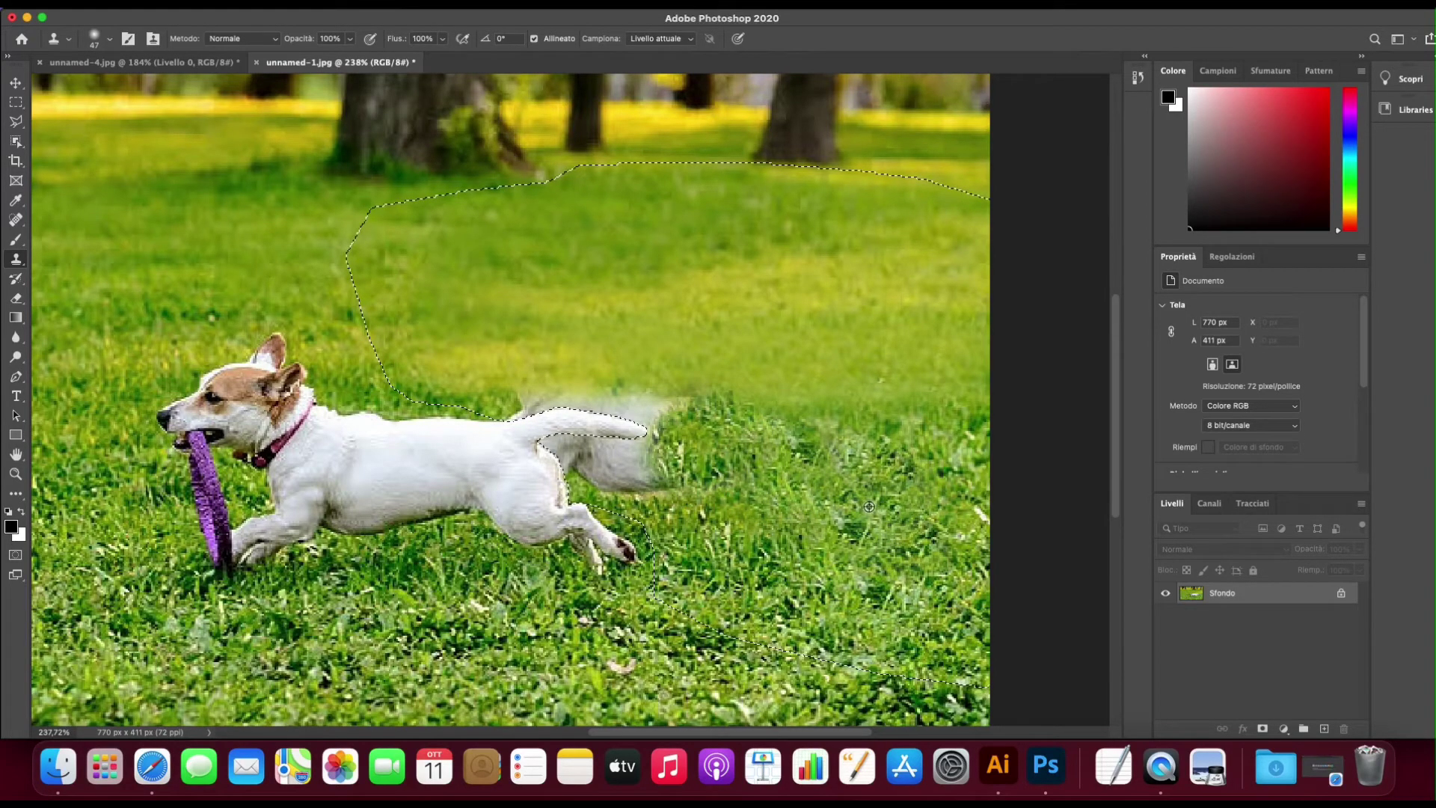
alt+click(826, 473)
mouse_move(683, 432)
mouse_down()
mouse_move(607, 435)
mouse_move(600, 468)
mouse_move(539, 392)
mouse_move(815, 391)
mouse_move(503, 366)
mouse_move(577, 420)
mouse_move(390, 399)
mouse_up()
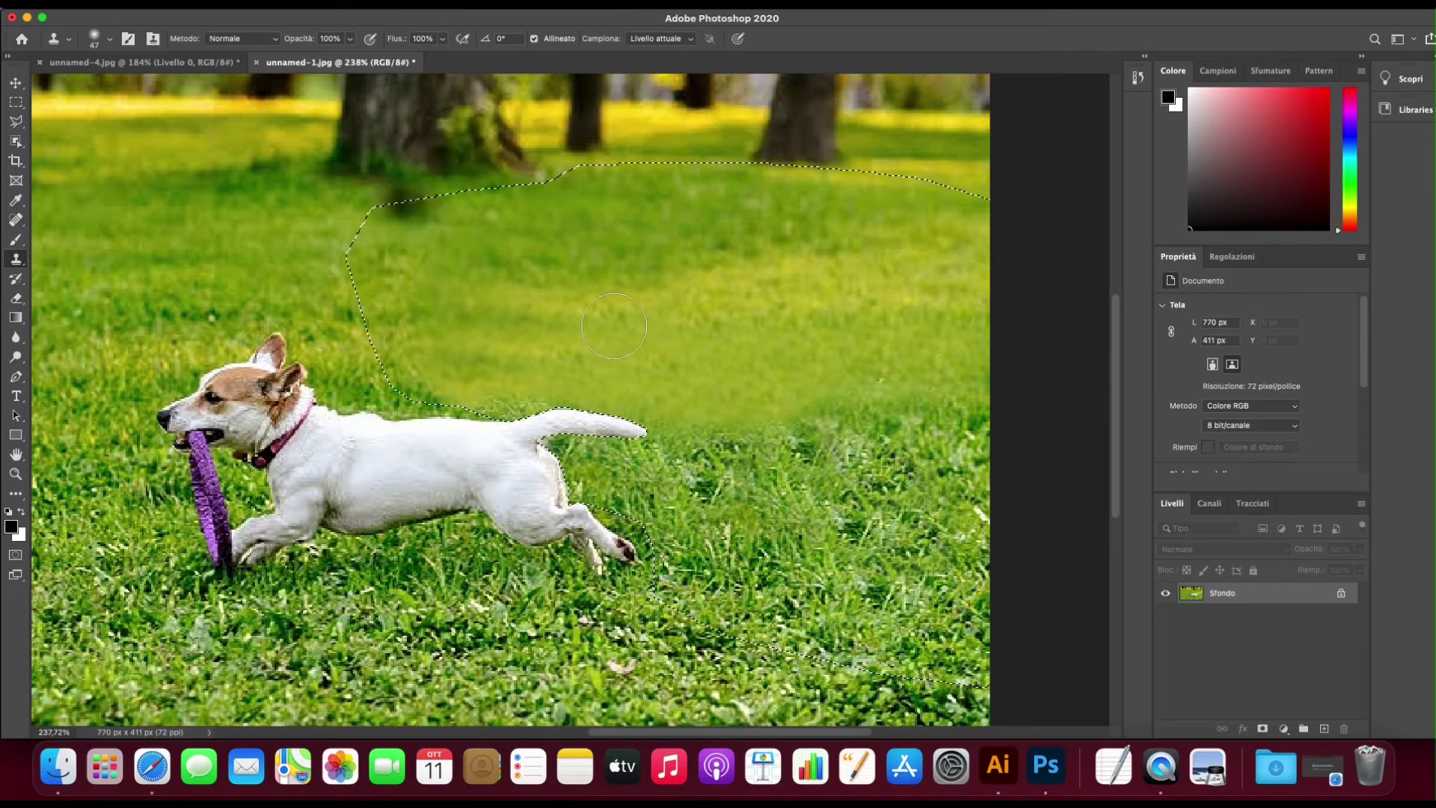
click(16, 473)
alt+click(581, 355)
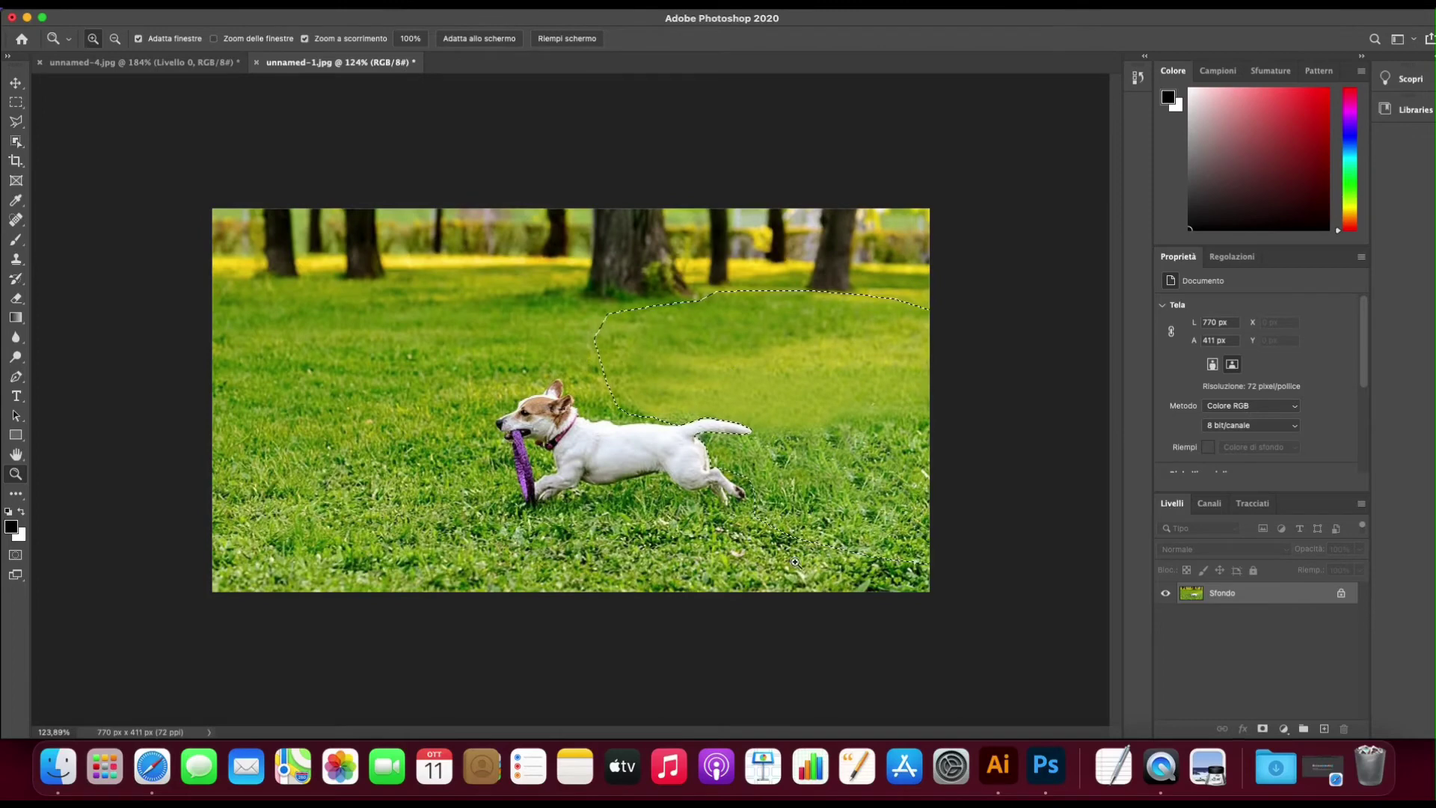
Clone grass along the selection's lower edge and into the selected grass area
key(s)
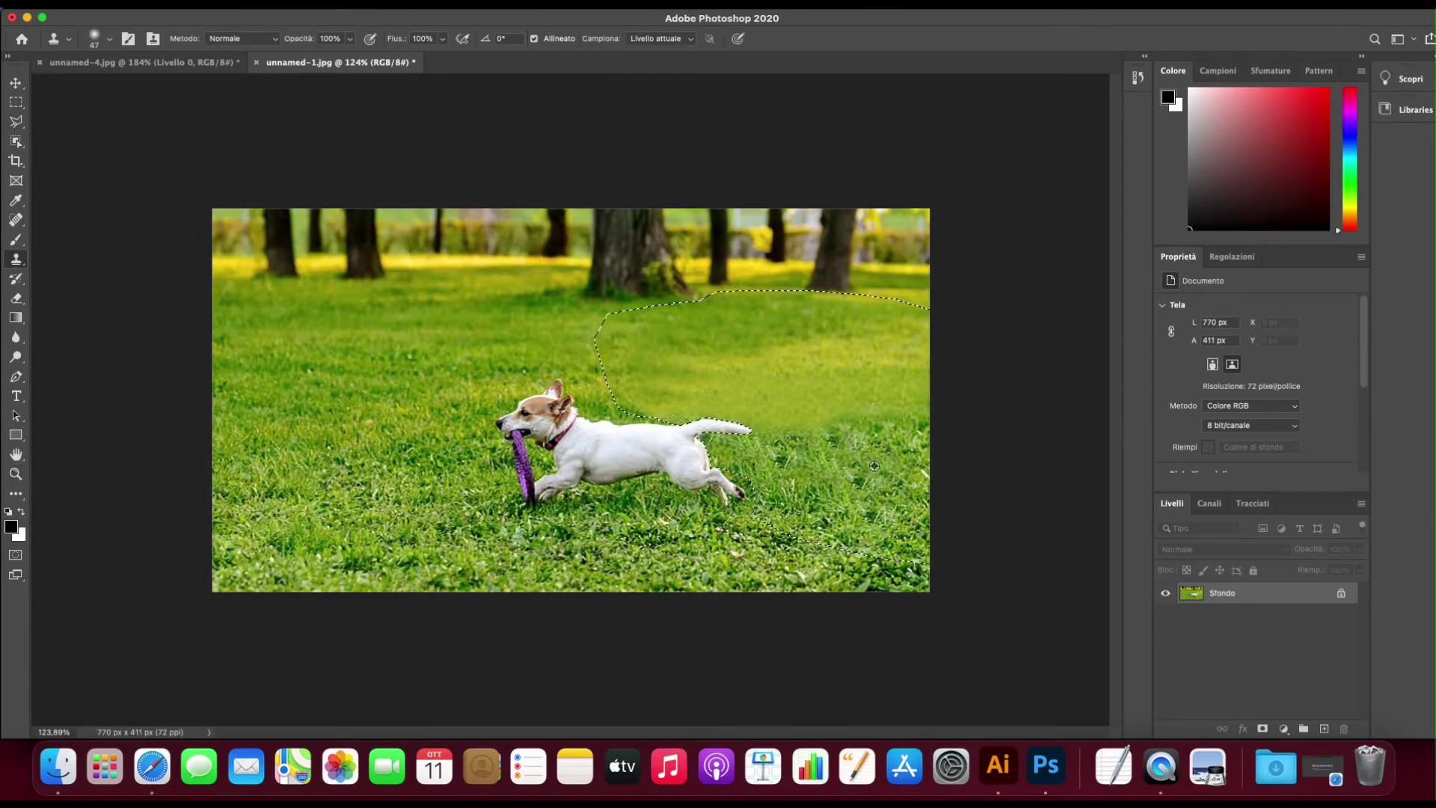
alt+click(865, 464)
mouse_move(831, 430)
mouse_down()
mouse_move(878, 421)
mouse_move(794, 441)
mouse_move(686, 408)
mouse_move(827, 441)
mouse_up()
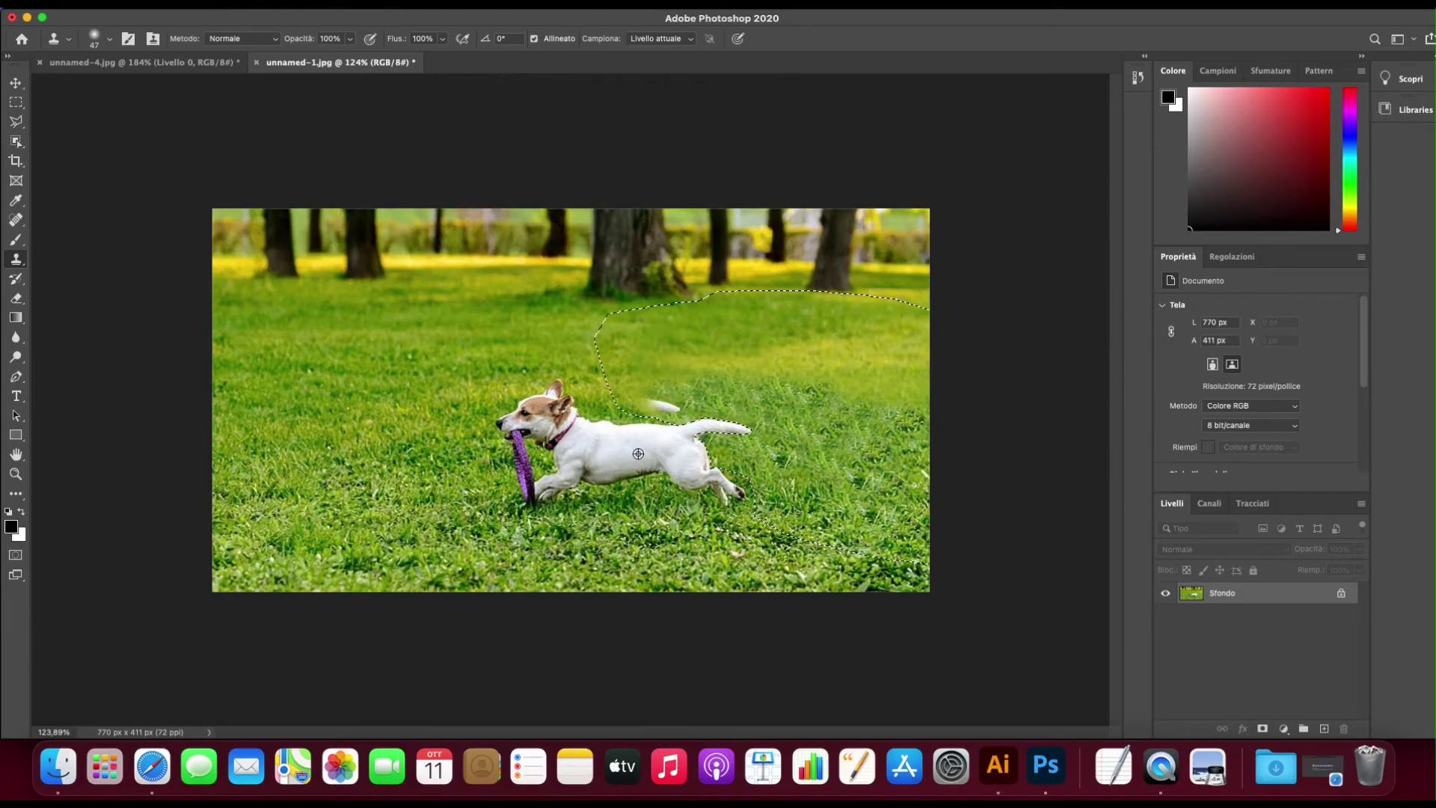
alt+click(826, 440)
alt+click(526, 462)
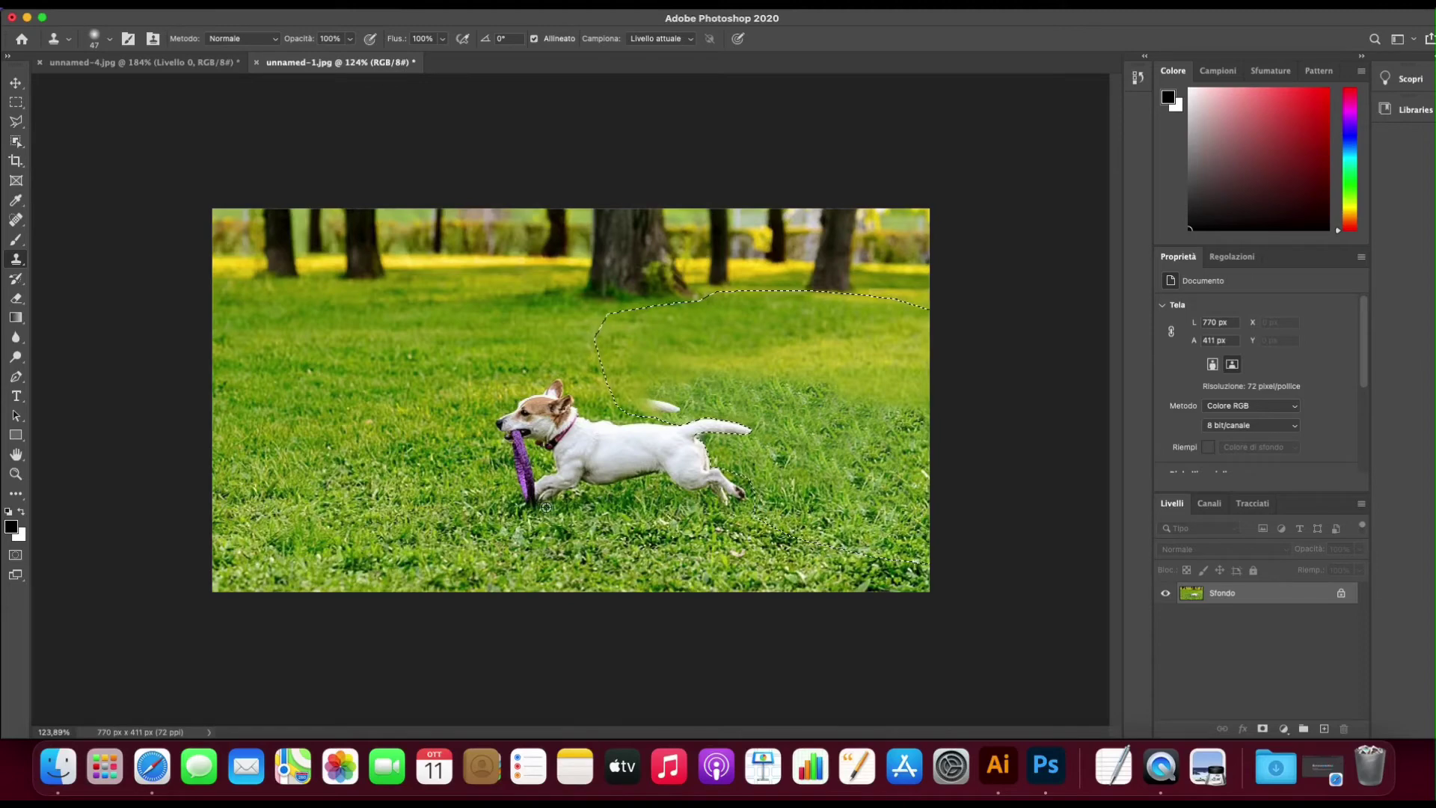
drag(651, 391, 745, 385)
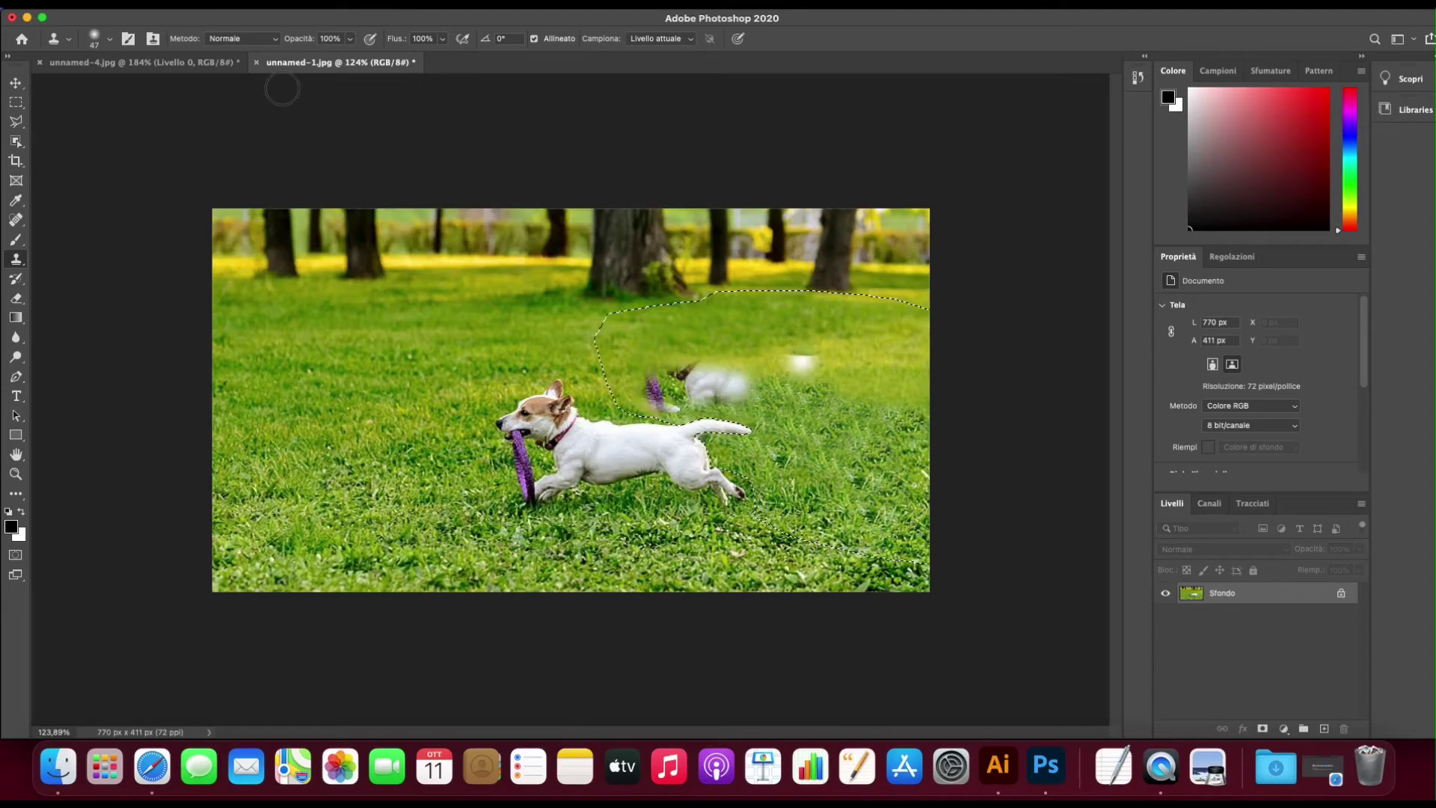
Undo the Clone Stamp stroke that copied the dog and purple toy
click(145, 3)
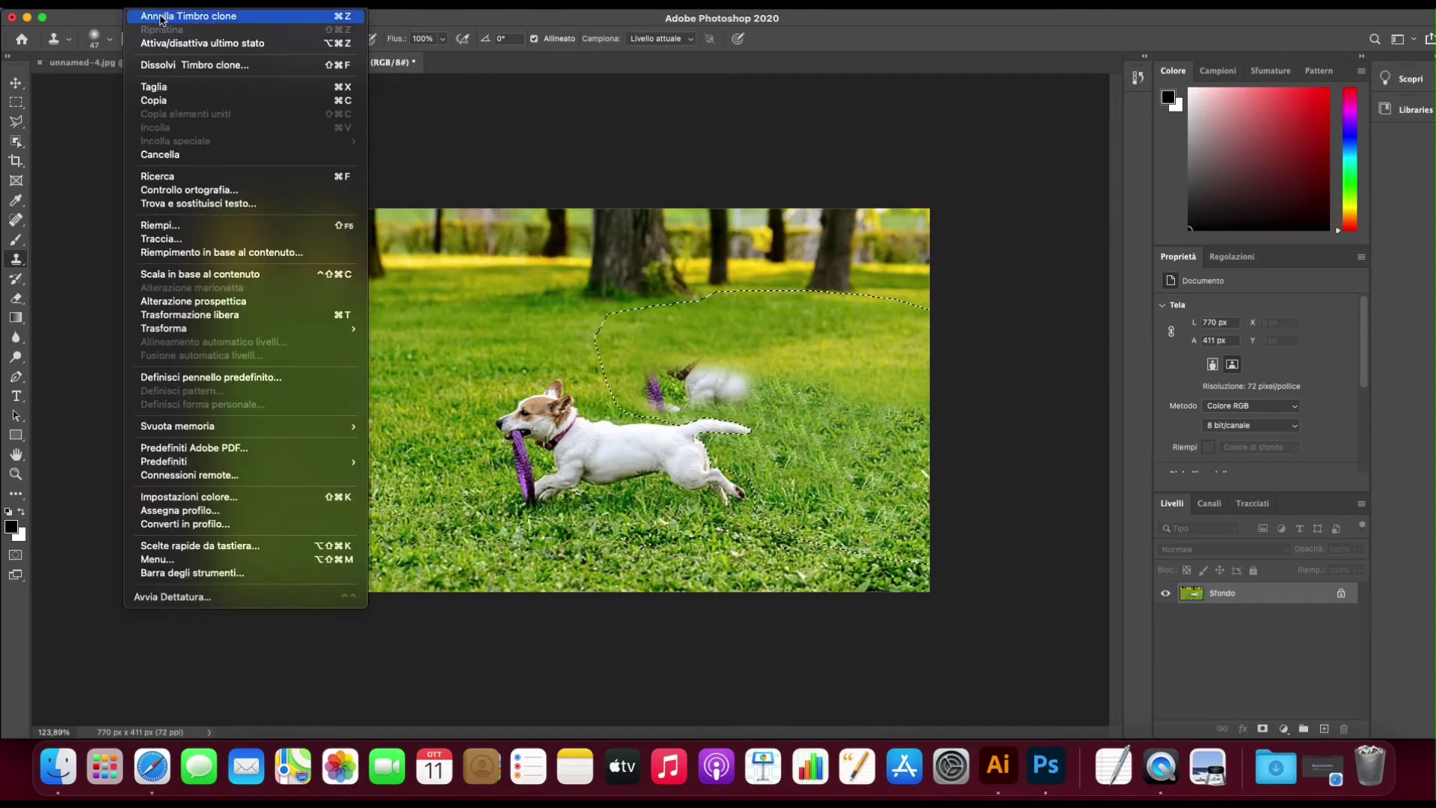
click(187, 16)
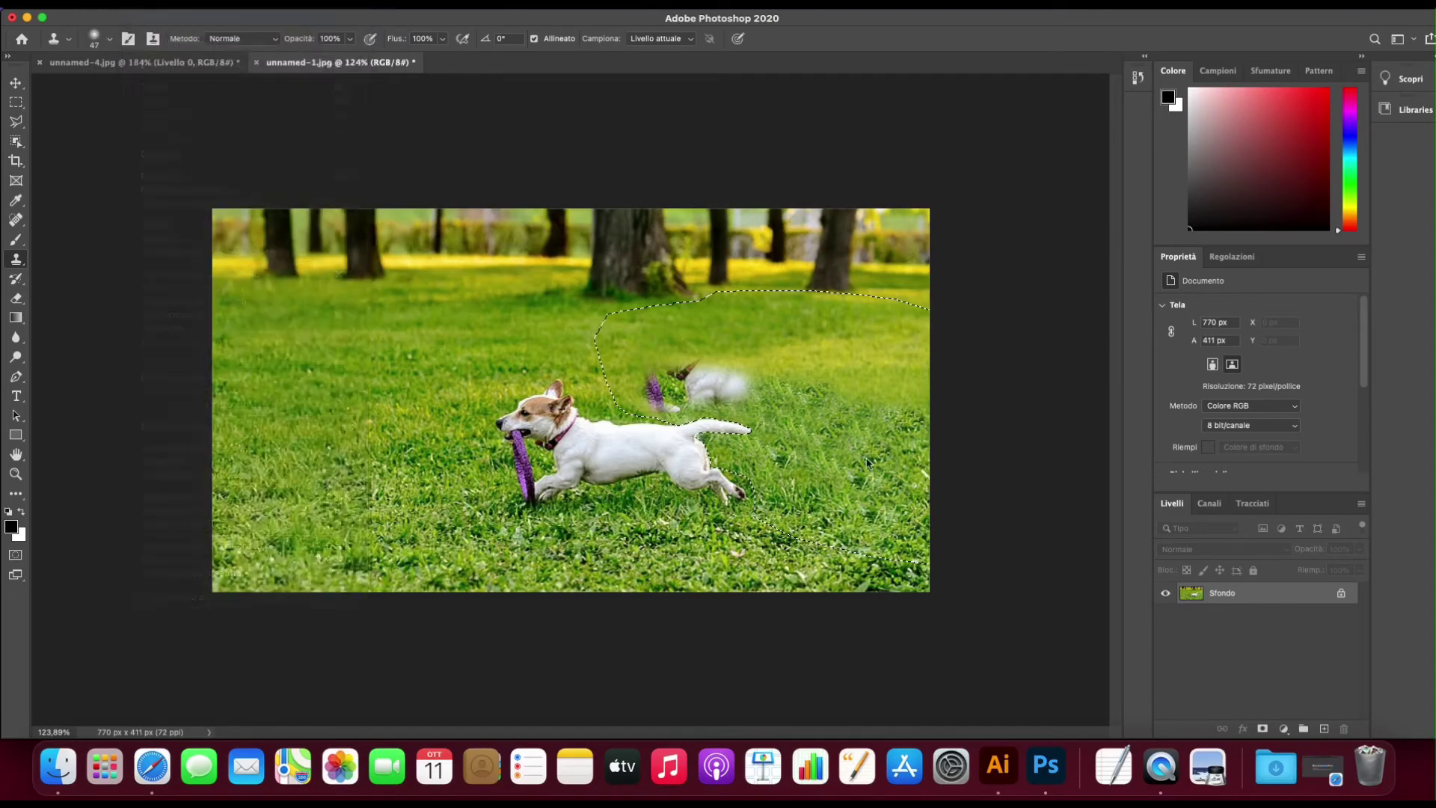
click(15, 474)
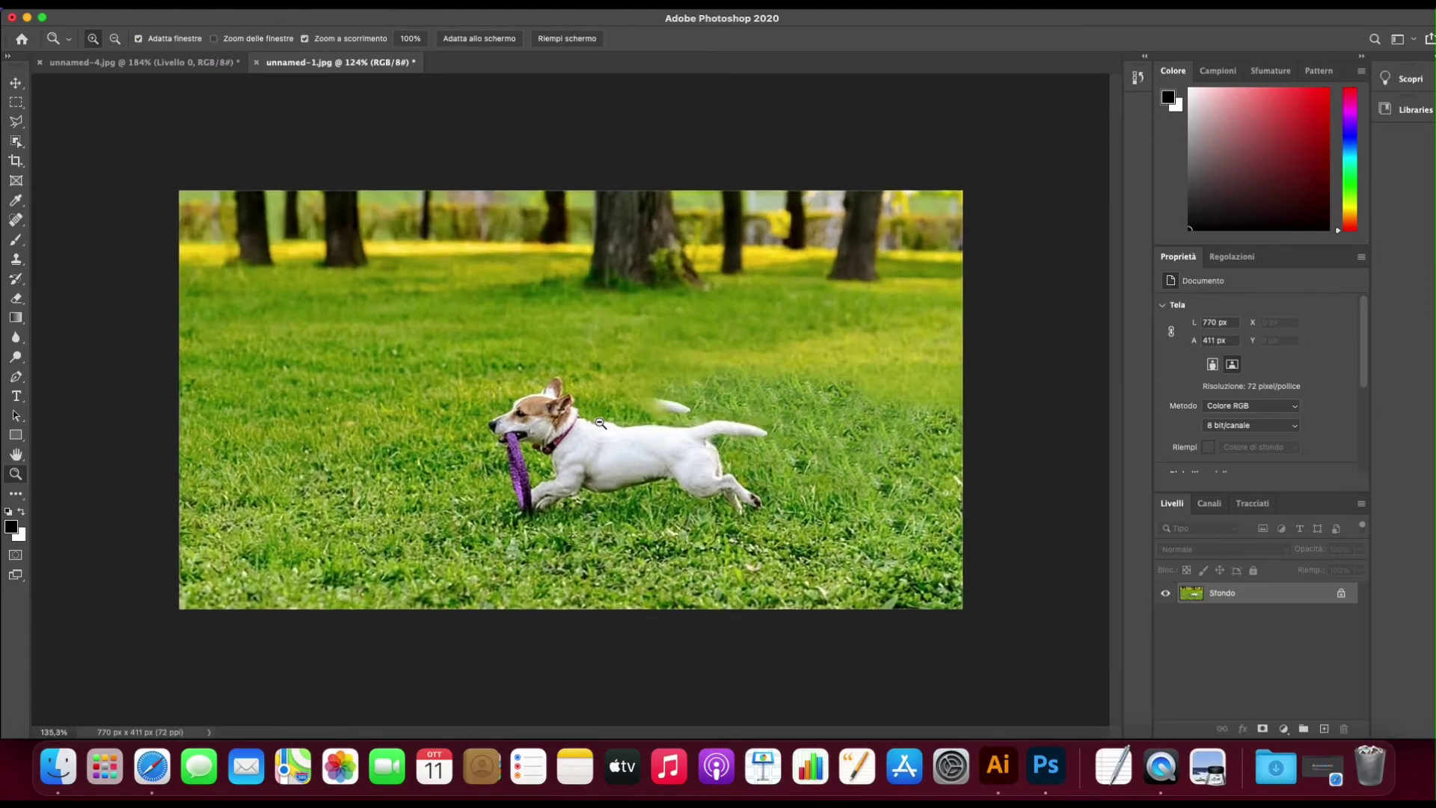
Zoom in behind the dog, clone grass over the white tail ghost, then zoom back out
drag(583, 424, 665, 389)
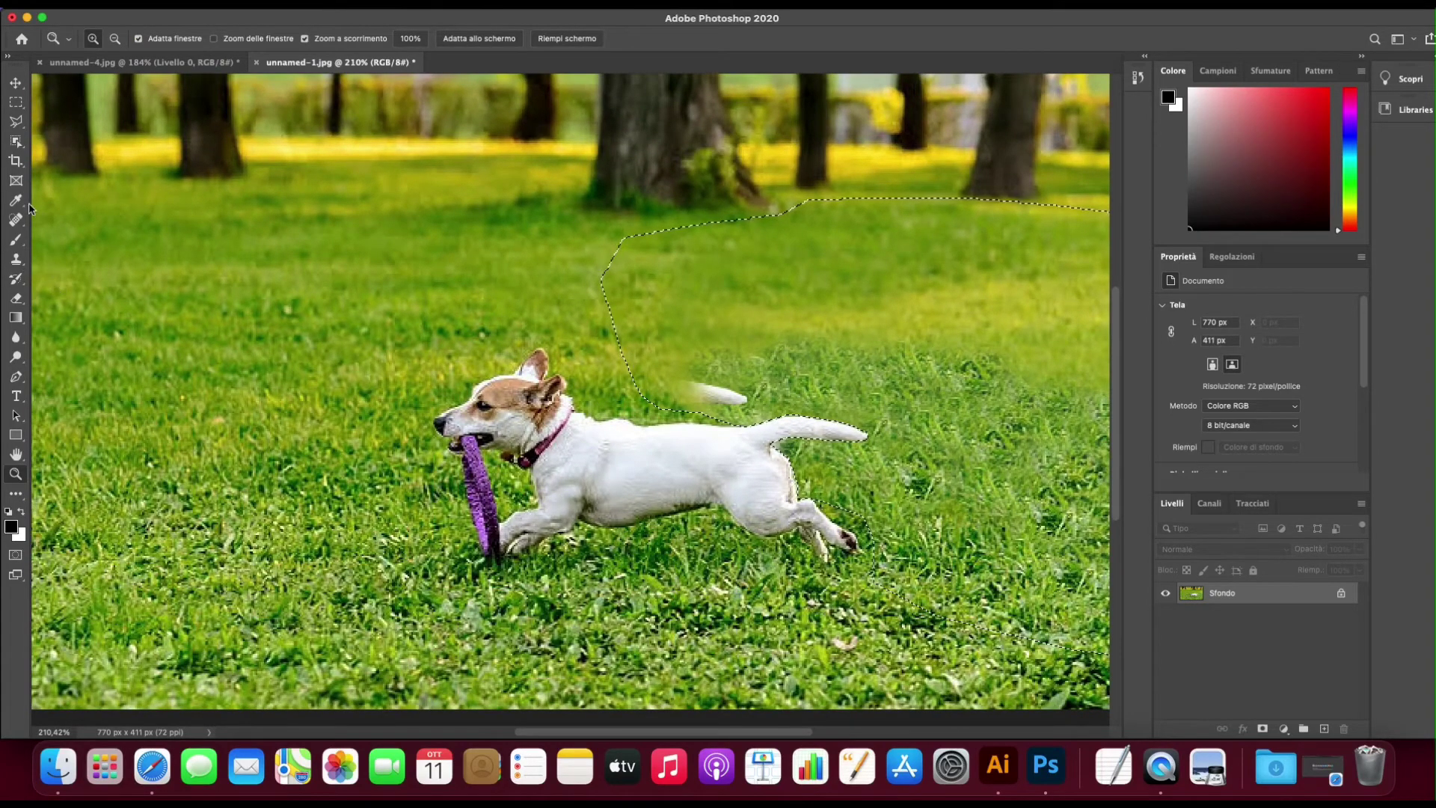
click(16, 259)
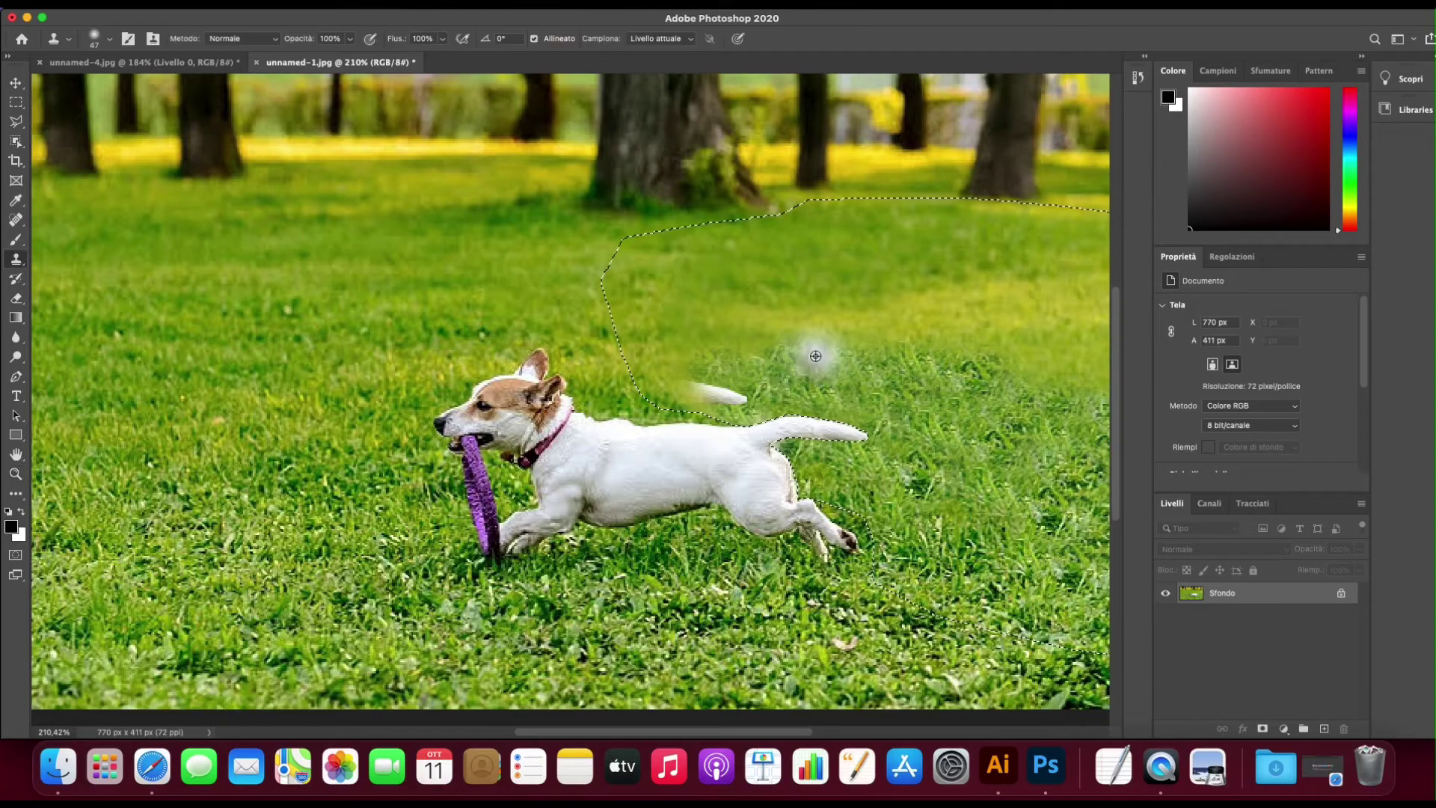
mouse_move(703, 390)
mouse_down()
mouse_move(737, 387)
mouse_move(735, 350)
mouse_up()
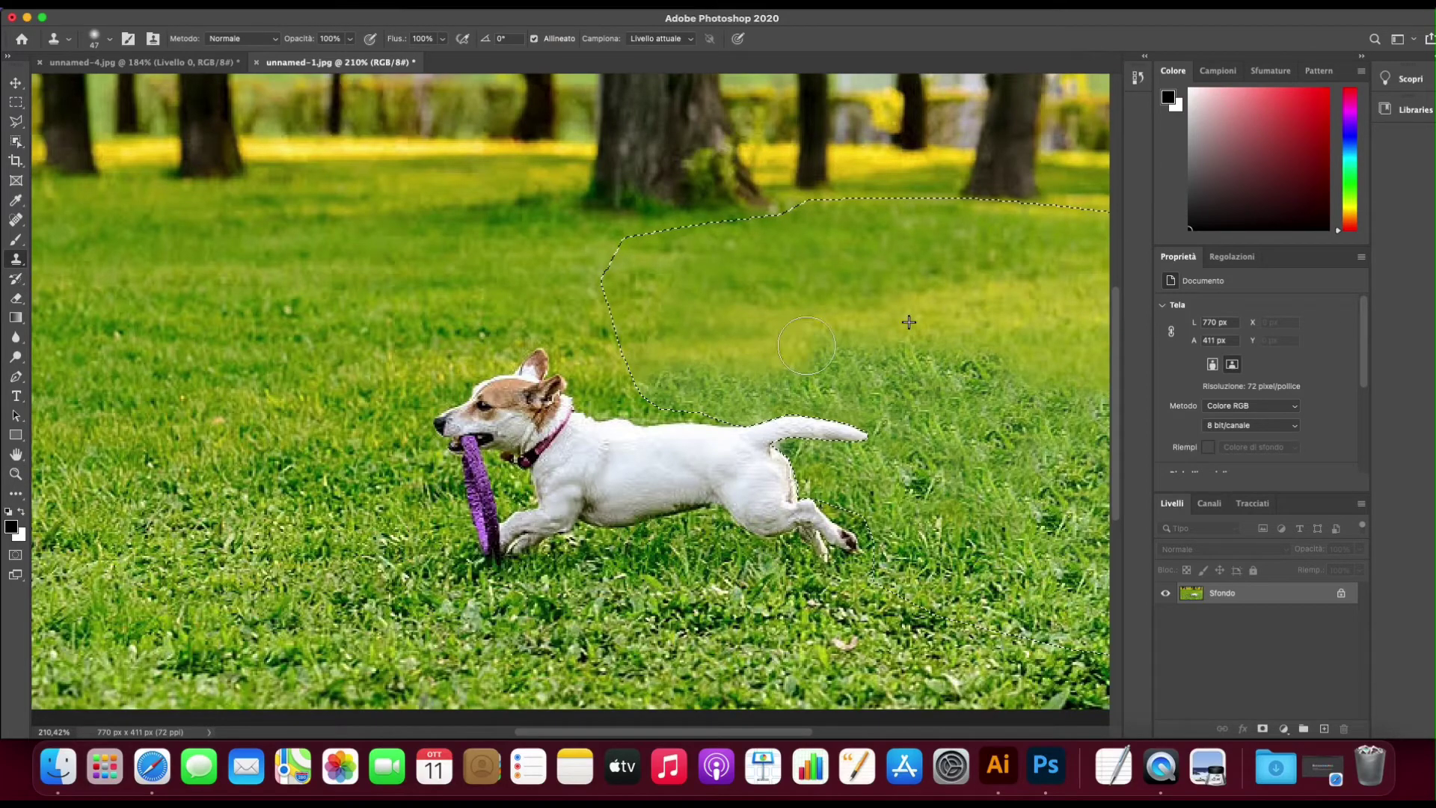
key(super+d)
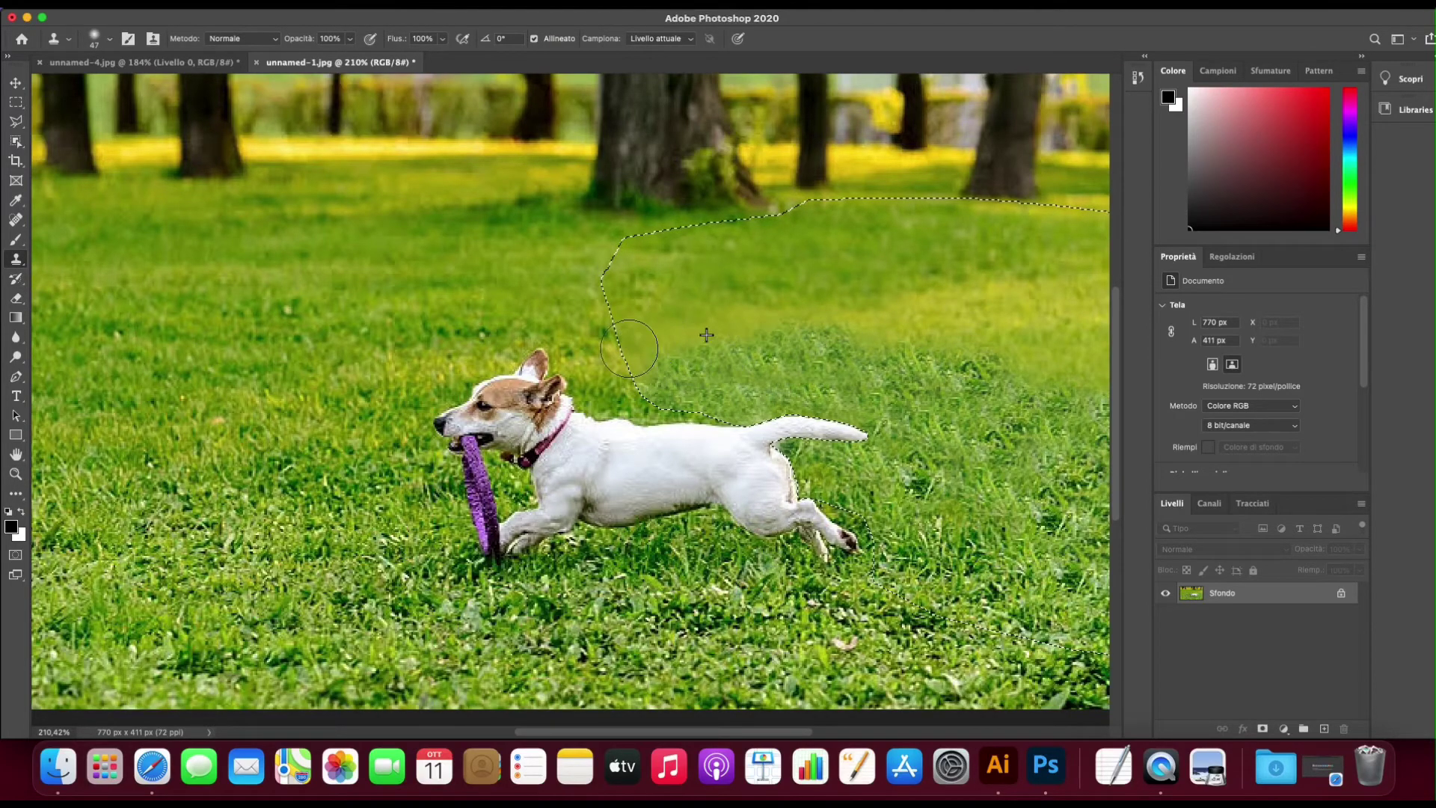
key(z)
mouse_move(853, 380)
mouse_down()
mouse_move(773, 381)
mouse_move(821, 379)
mouse_up()
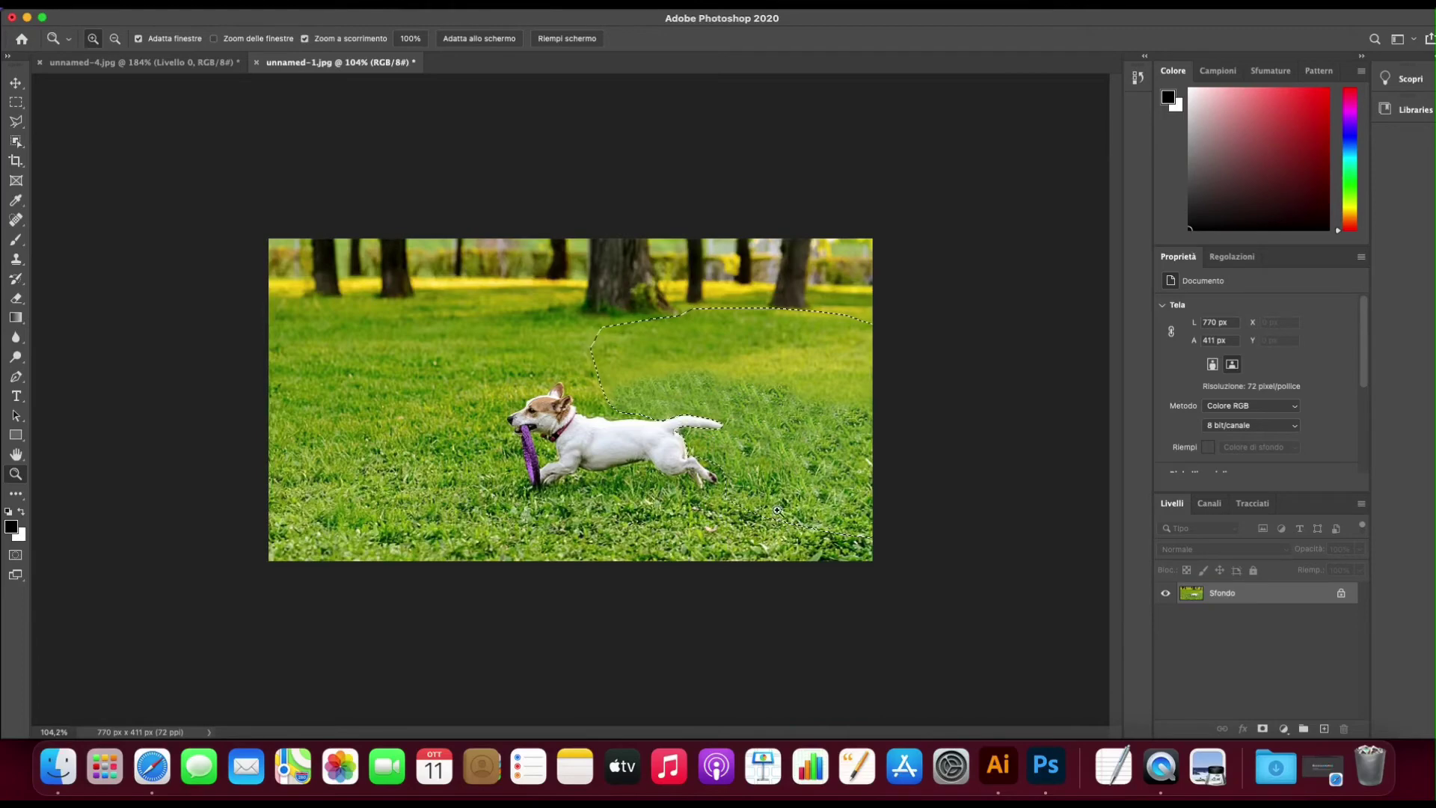
Deselect the dog area and smooth the darker grass patch with cloned grass
click(350, 4)
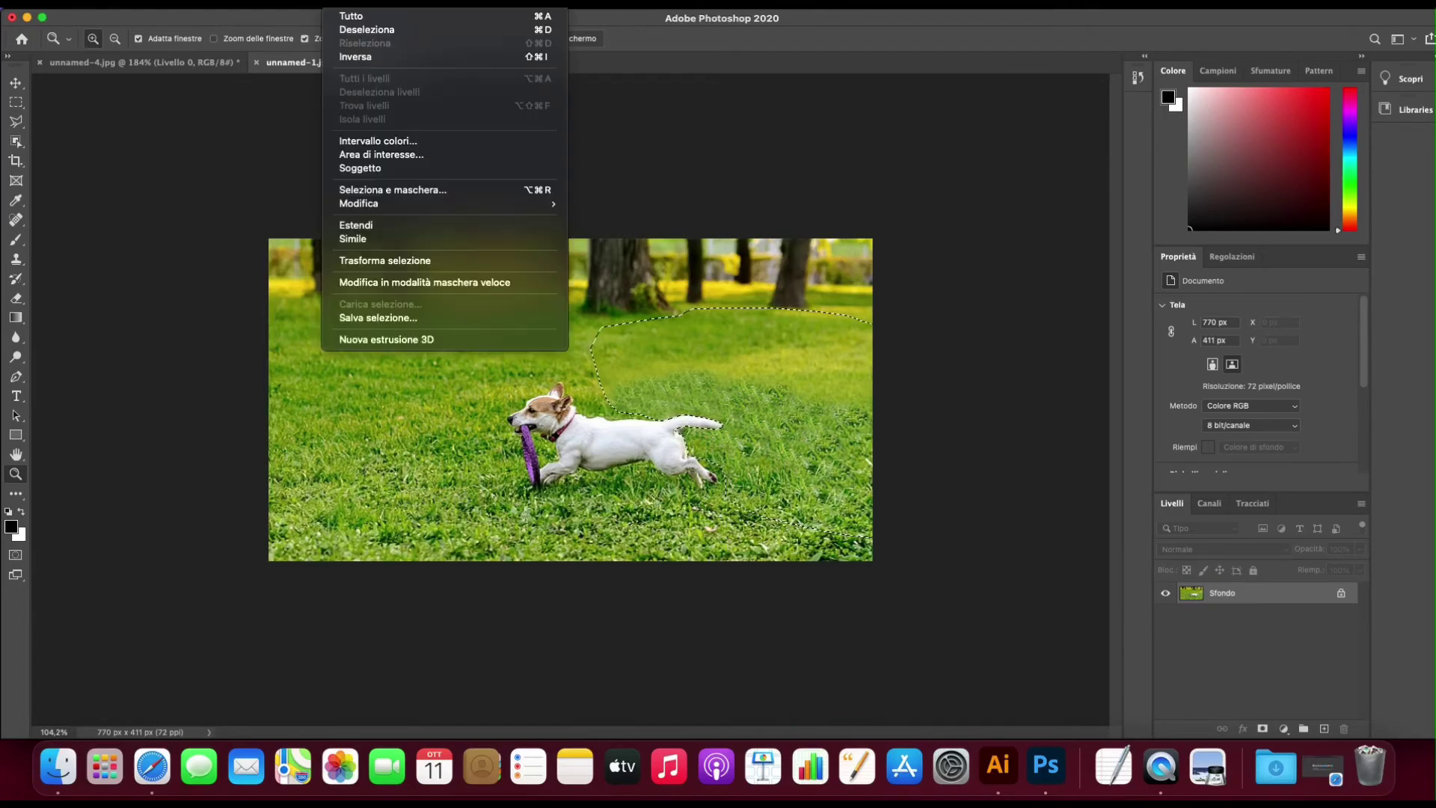
click(369, 30)
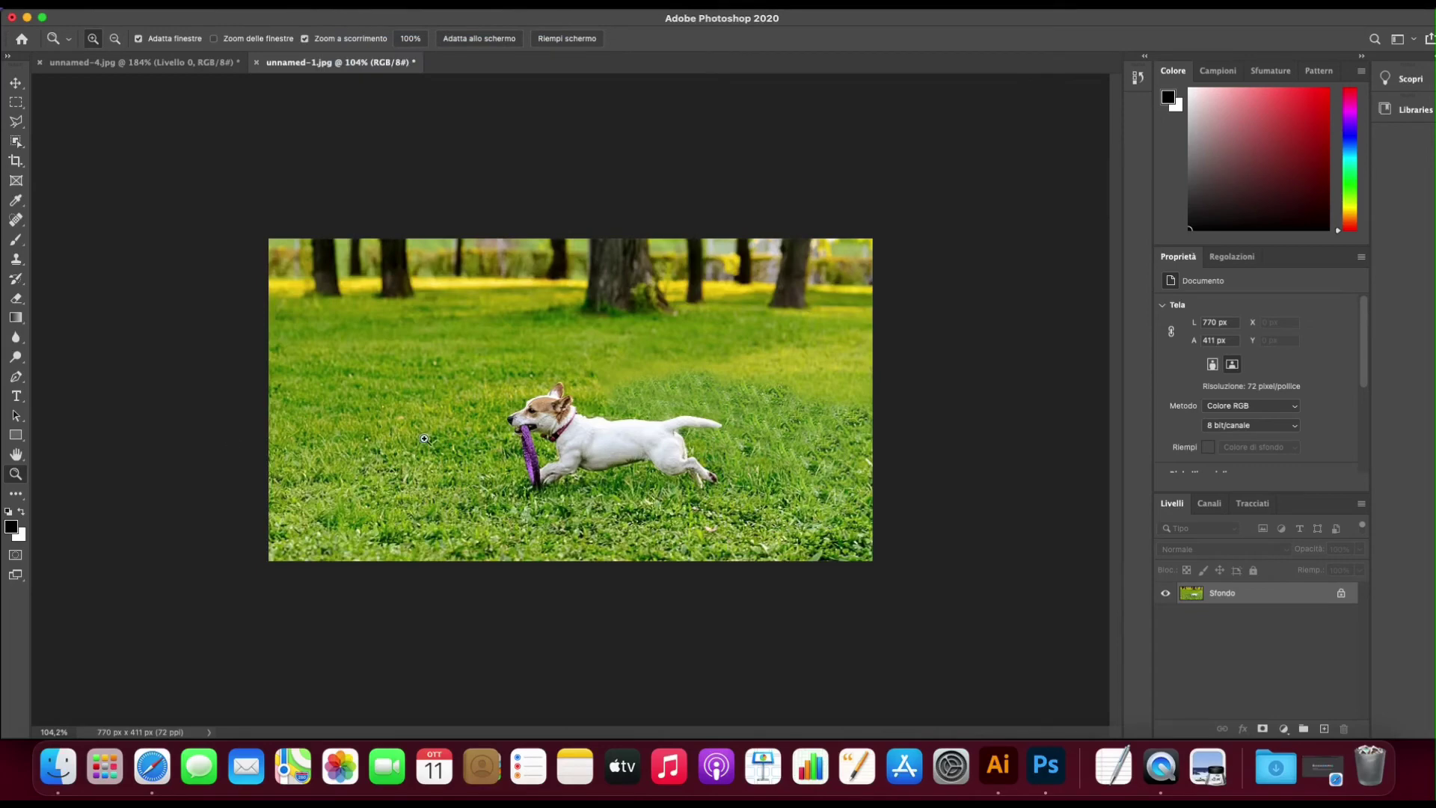
drag(425, 438, 494, 439)
key(v)
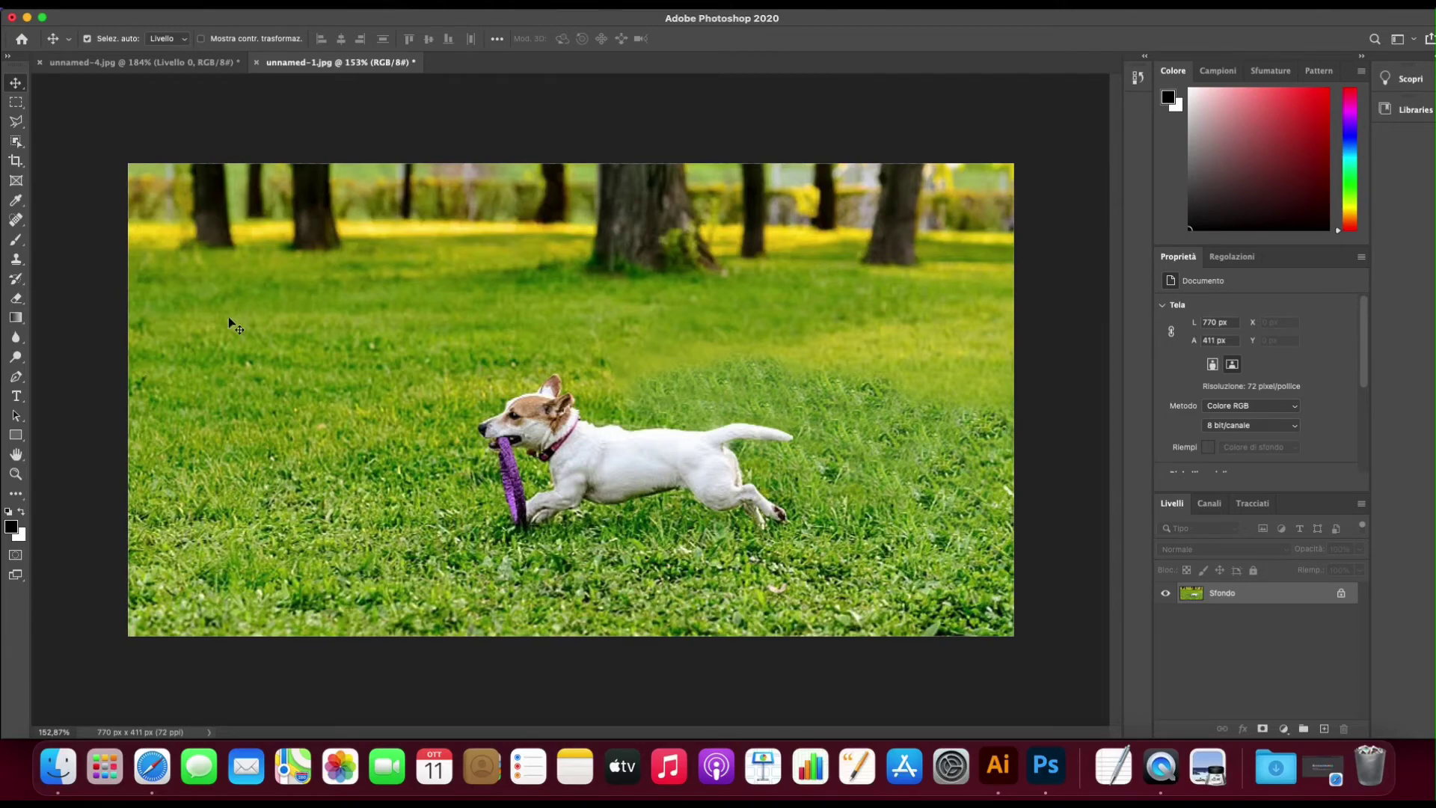
click(16, 259)
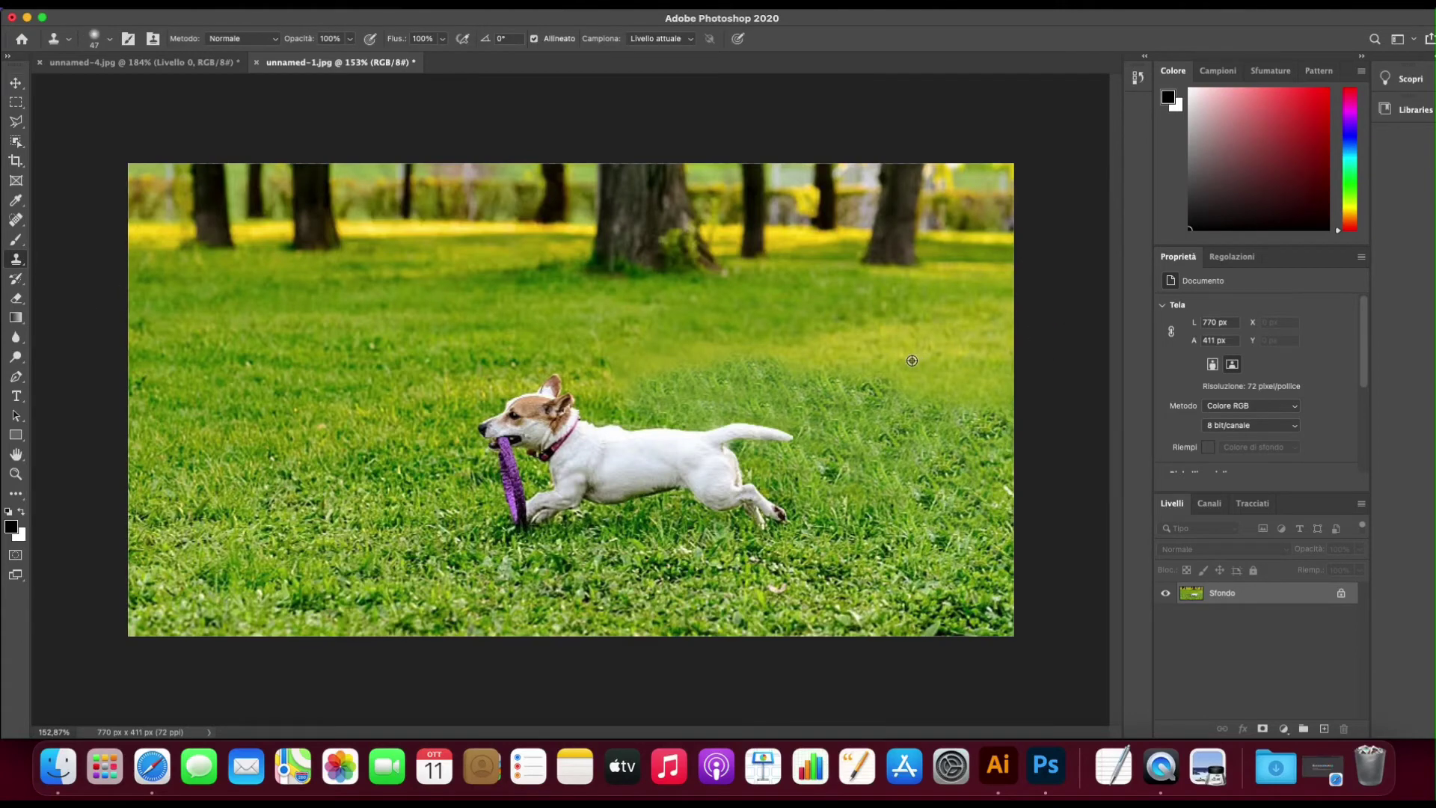
mouse_move(865, 370)
mouse_down()
mouse_move(649, 365)
mouse_move(683, 367)
mouse_up()
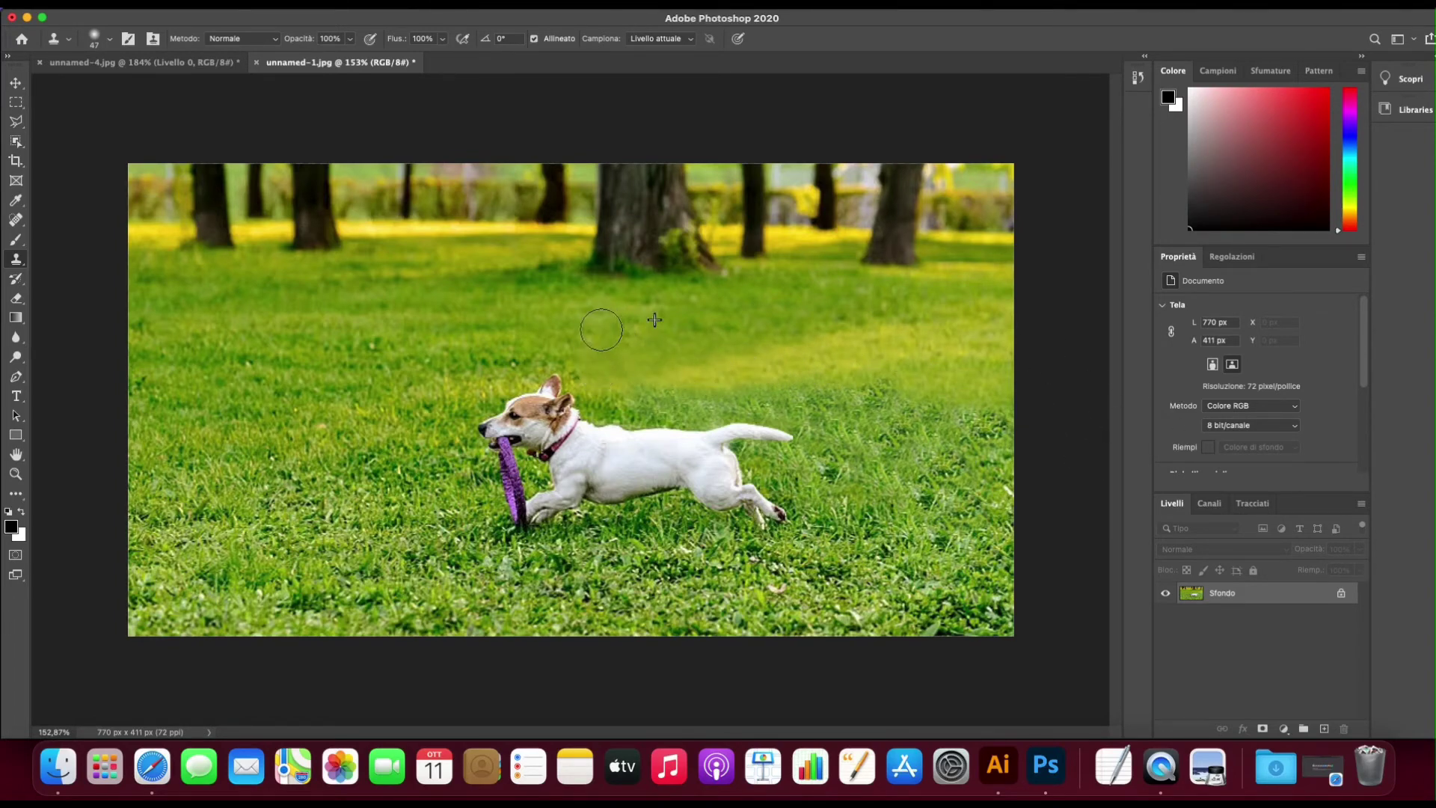
Zoom out slightly and open the runners photo unnamed.jpg in Photoshop
key(z)
drag(831, 422, 801, 422)
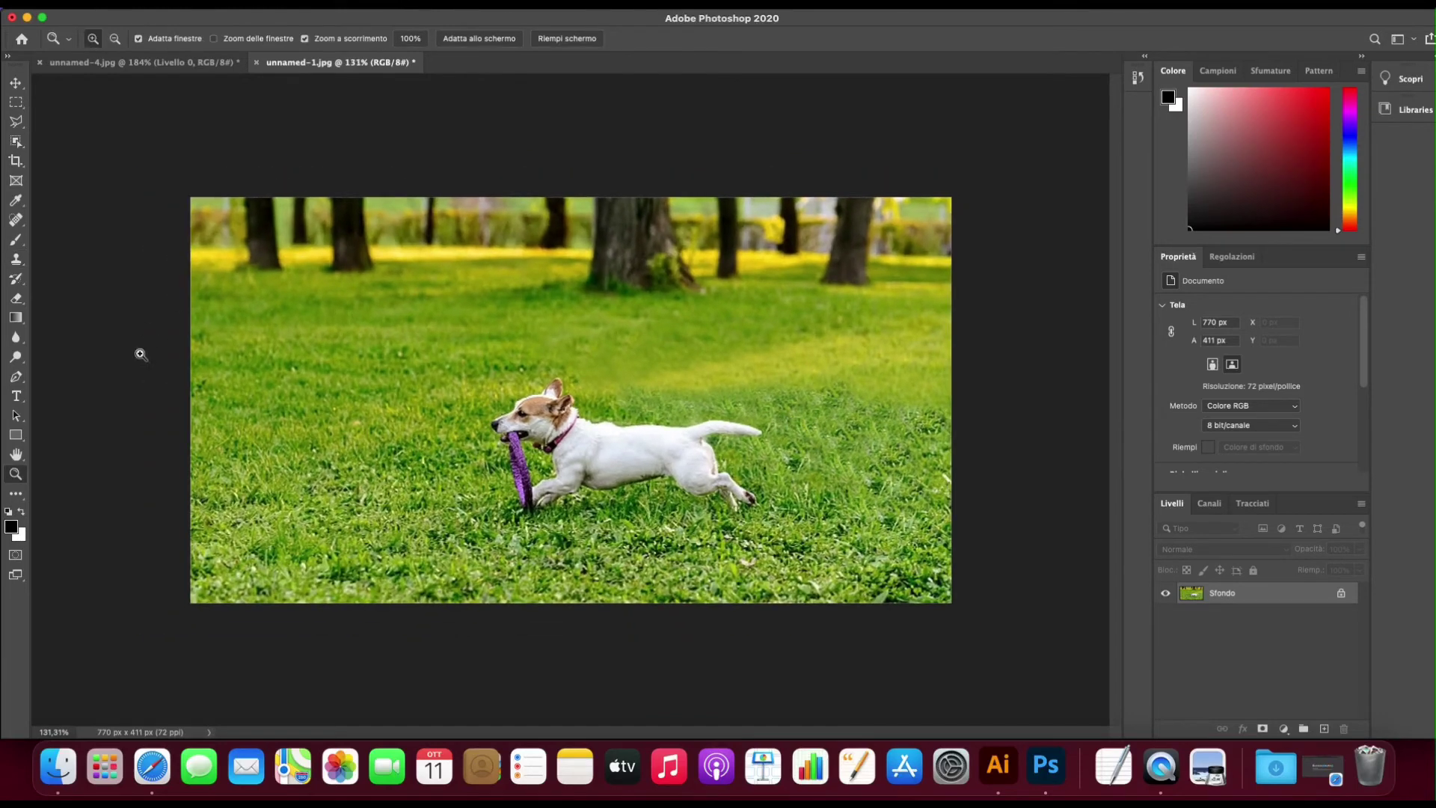
key(v)
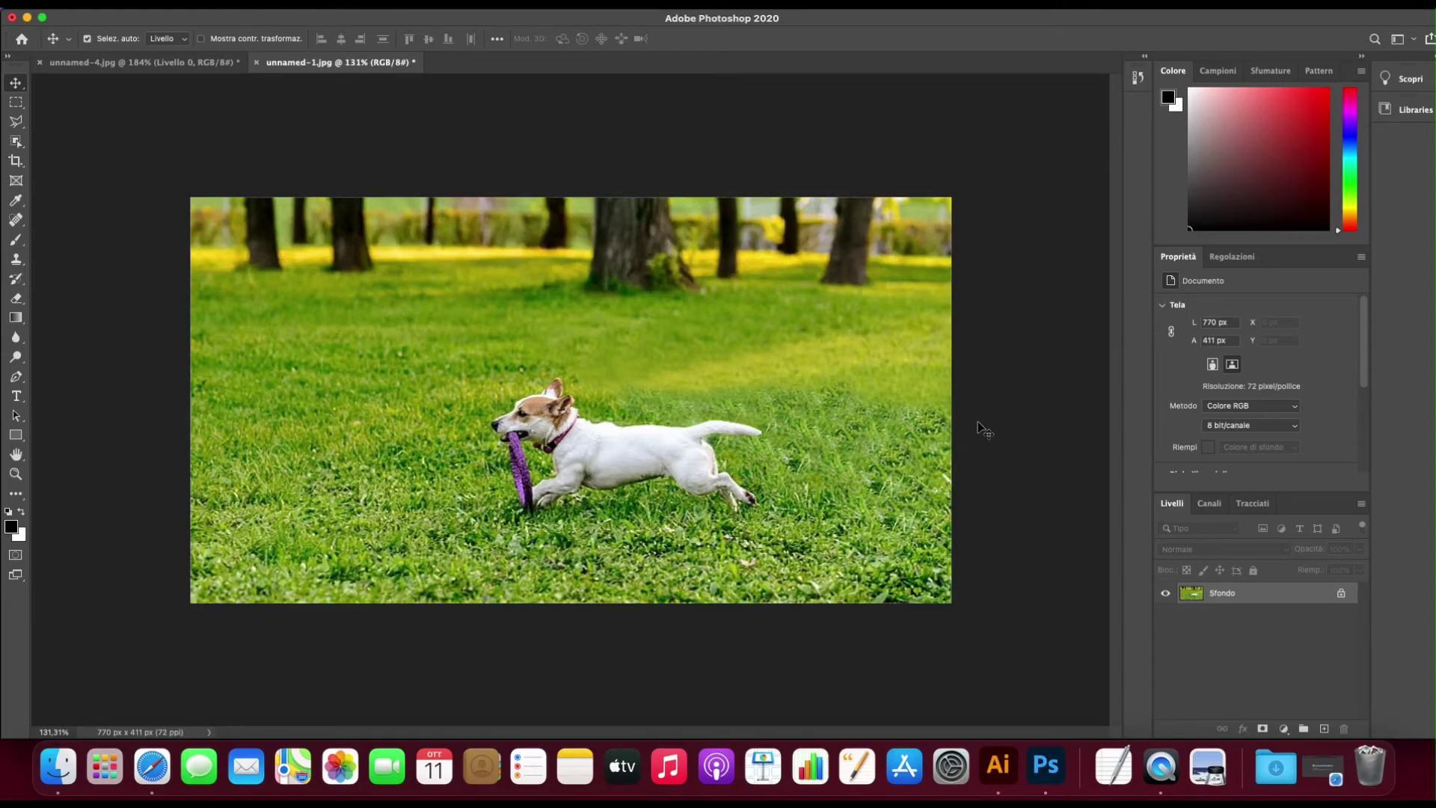
key(F11)
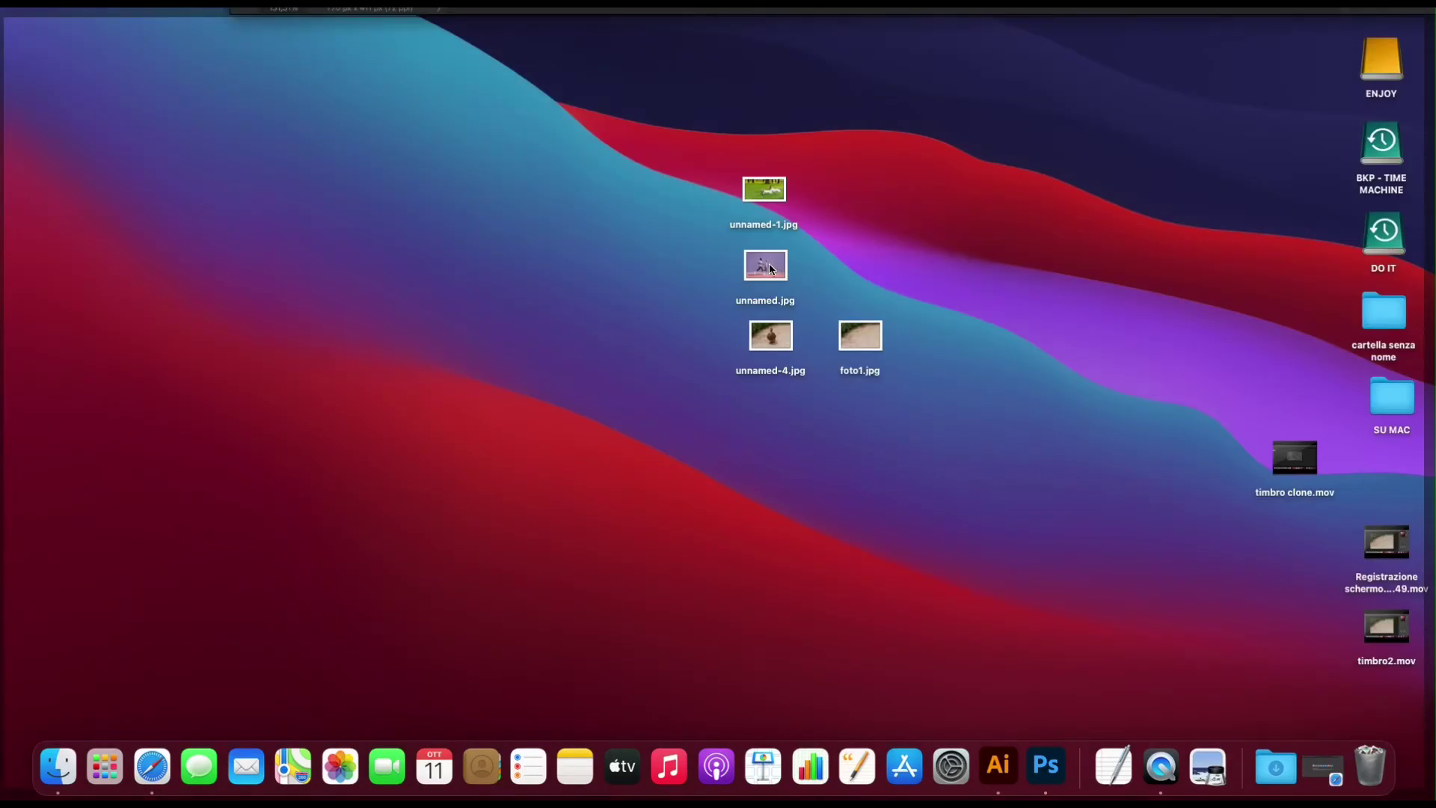
drag(770, 268, 1045, 763)
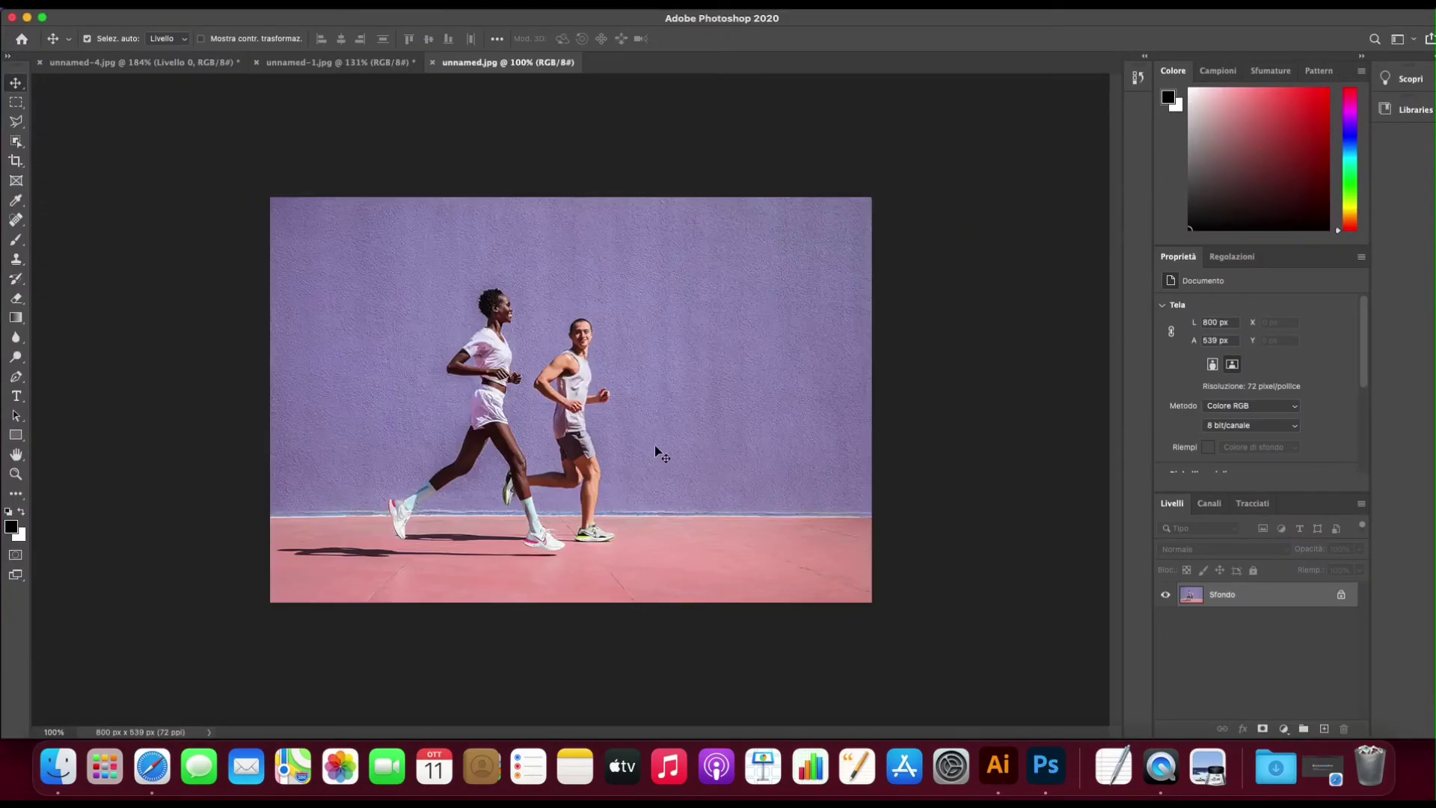
click(16, 474)
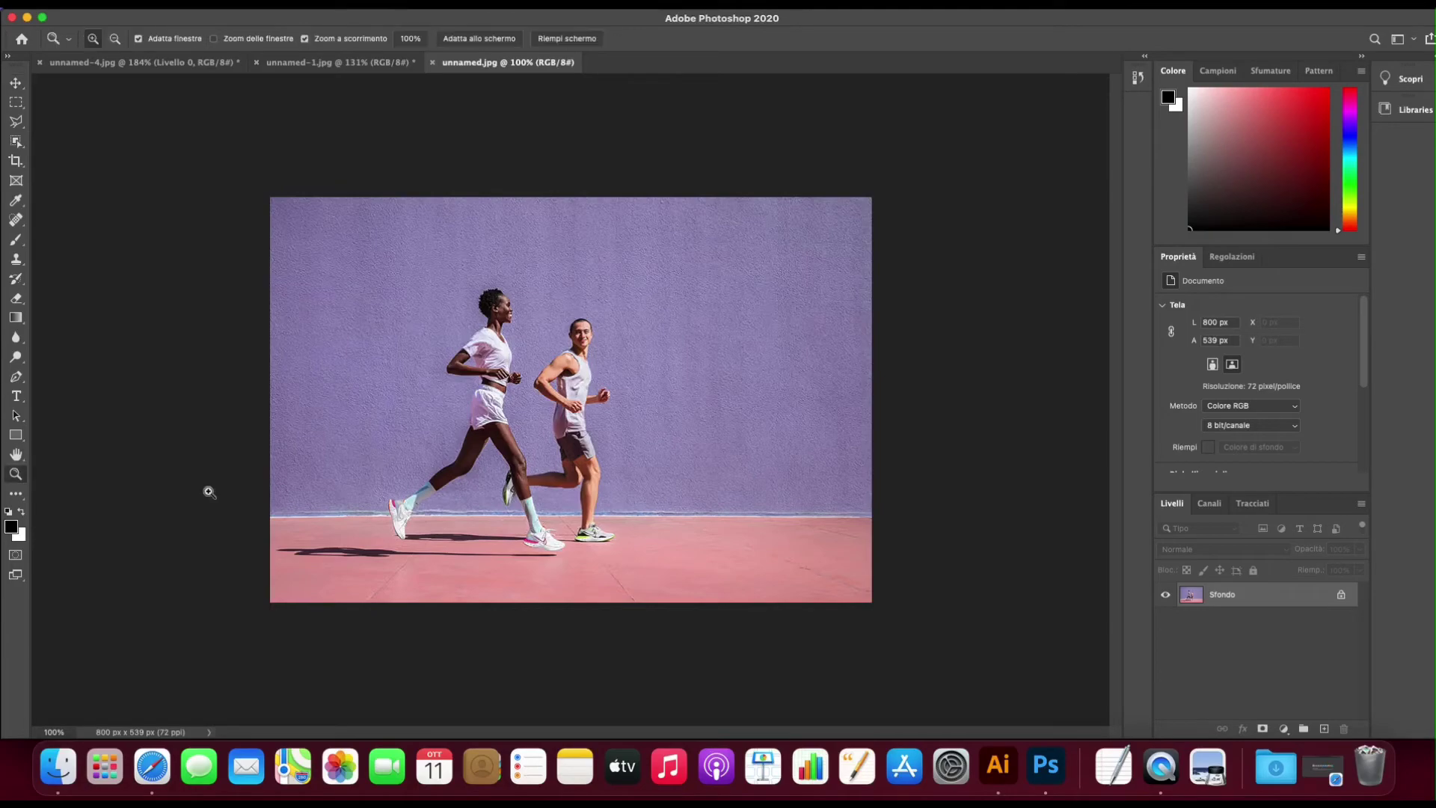
drag(522, 496, 584, 495)
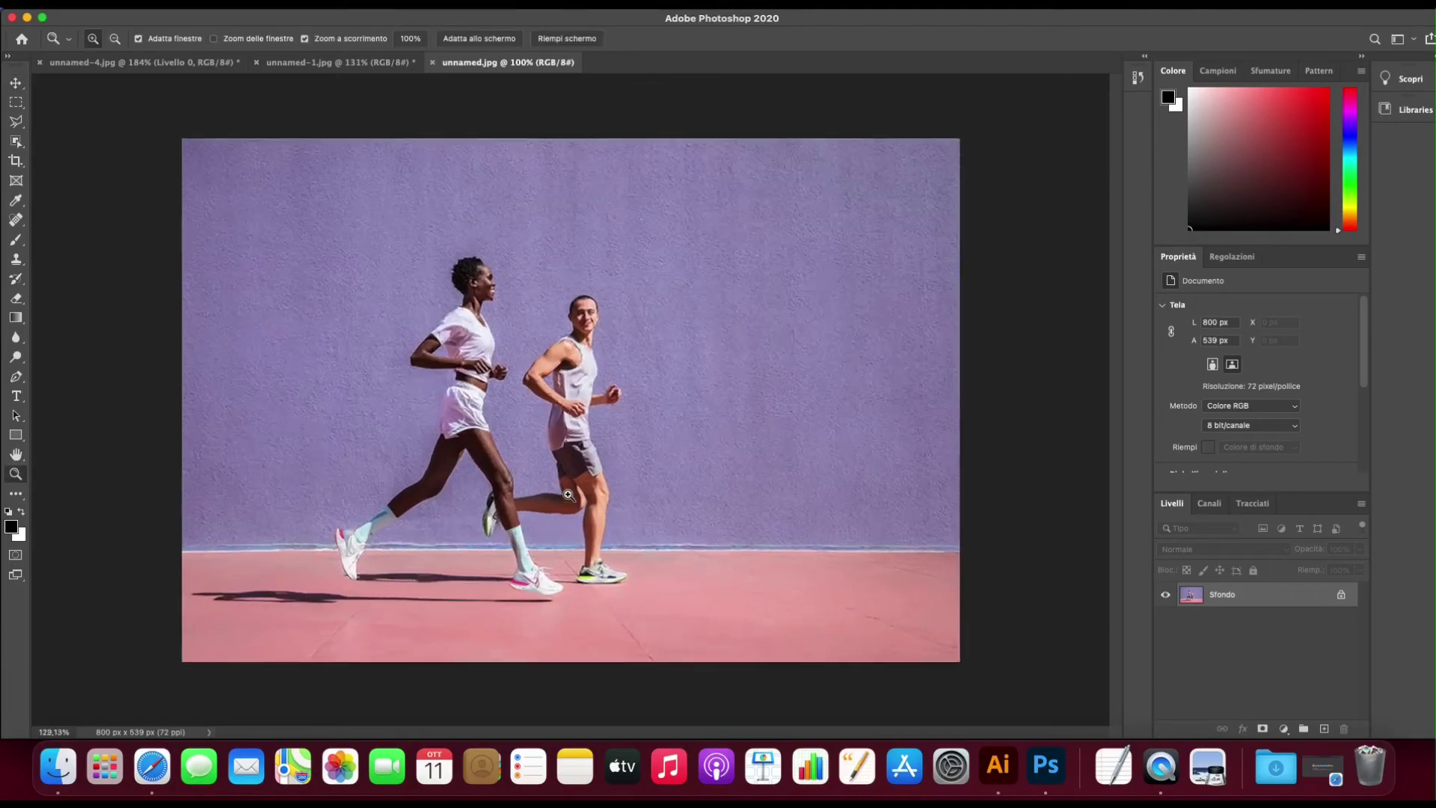
scroll(644, 482, down, 2)
scroll(704, 468, down, 2)
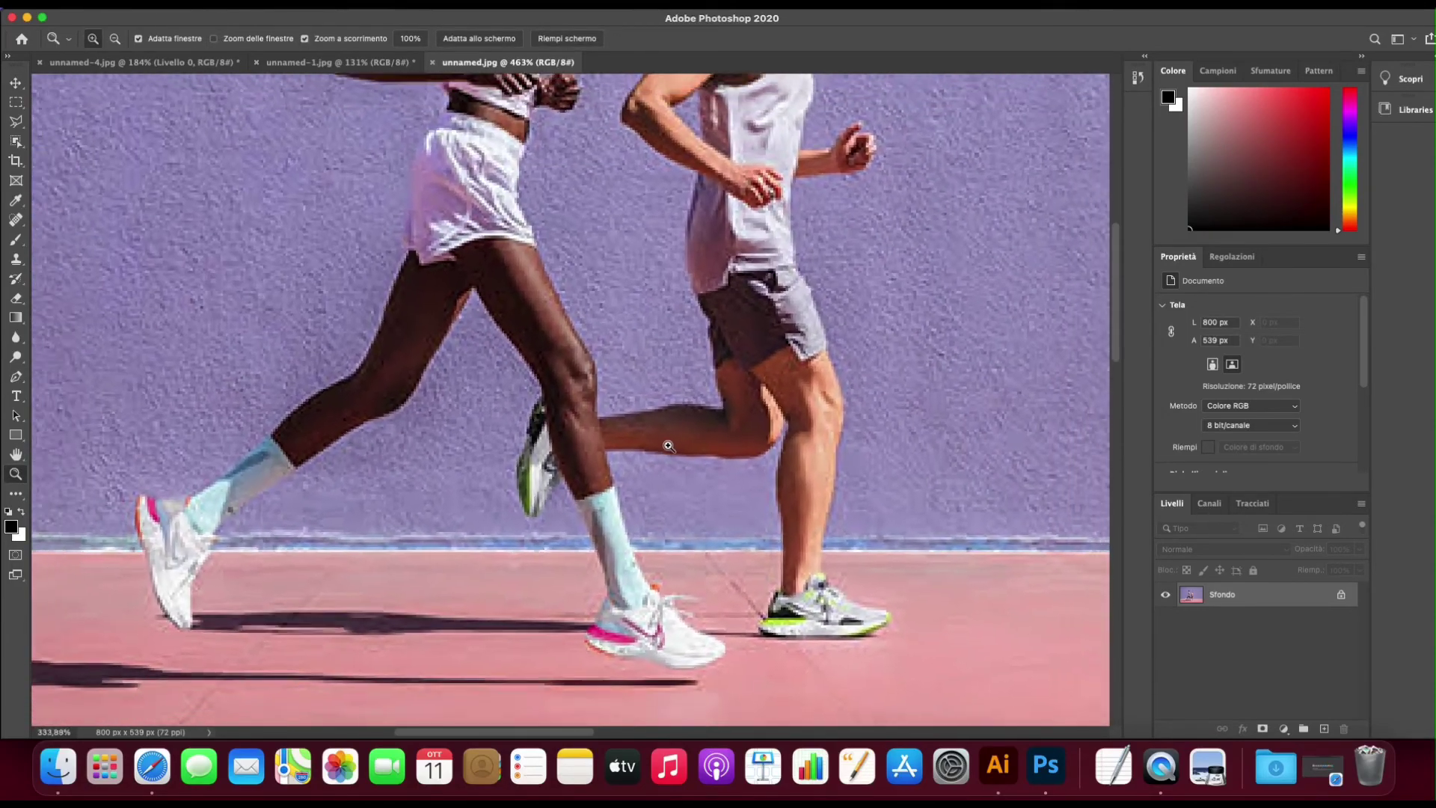
scroll(760, 455, down, 2)
scroll(817, 441, down, 2)
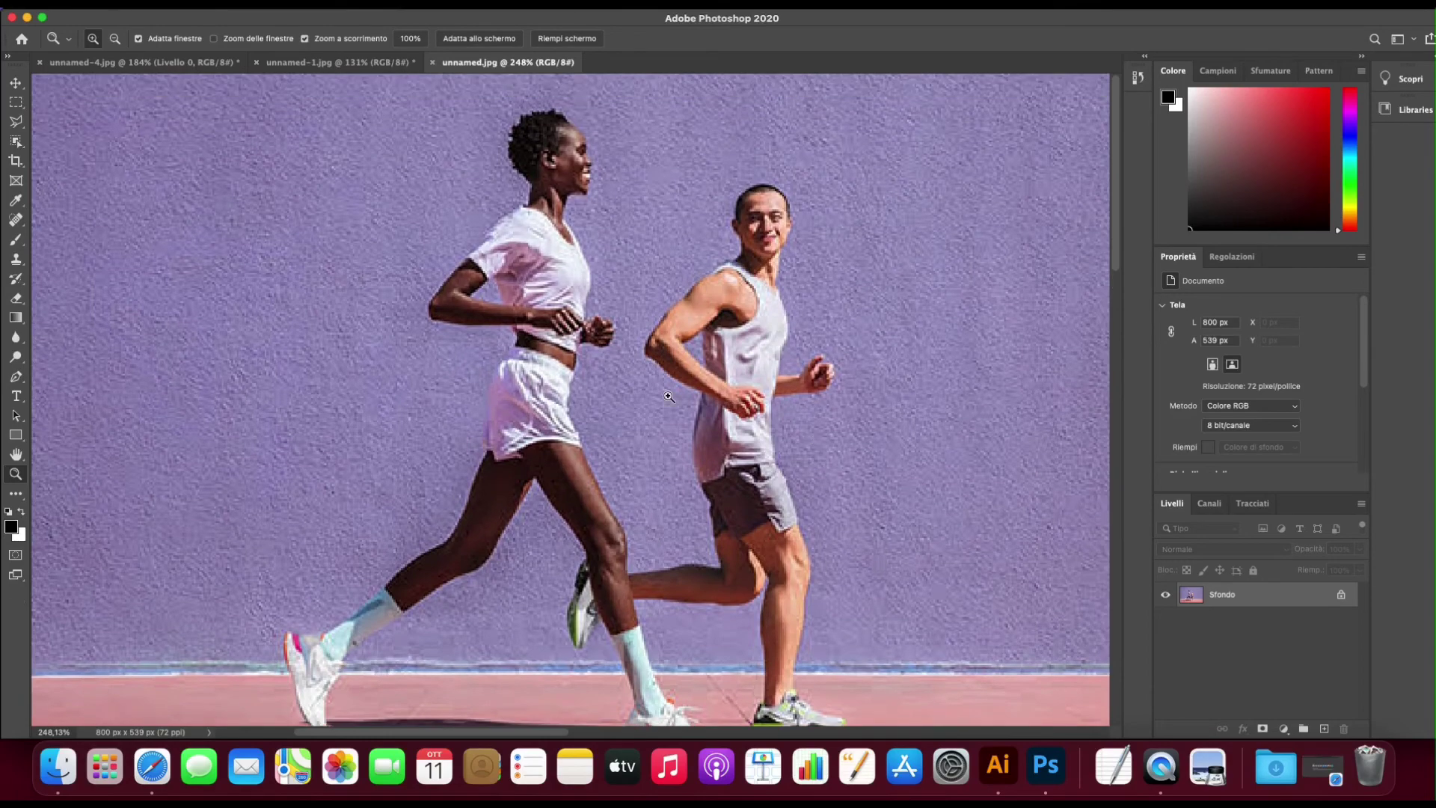
scroll(760, 496, down, 3)
scroll(743, 495, up, 3)
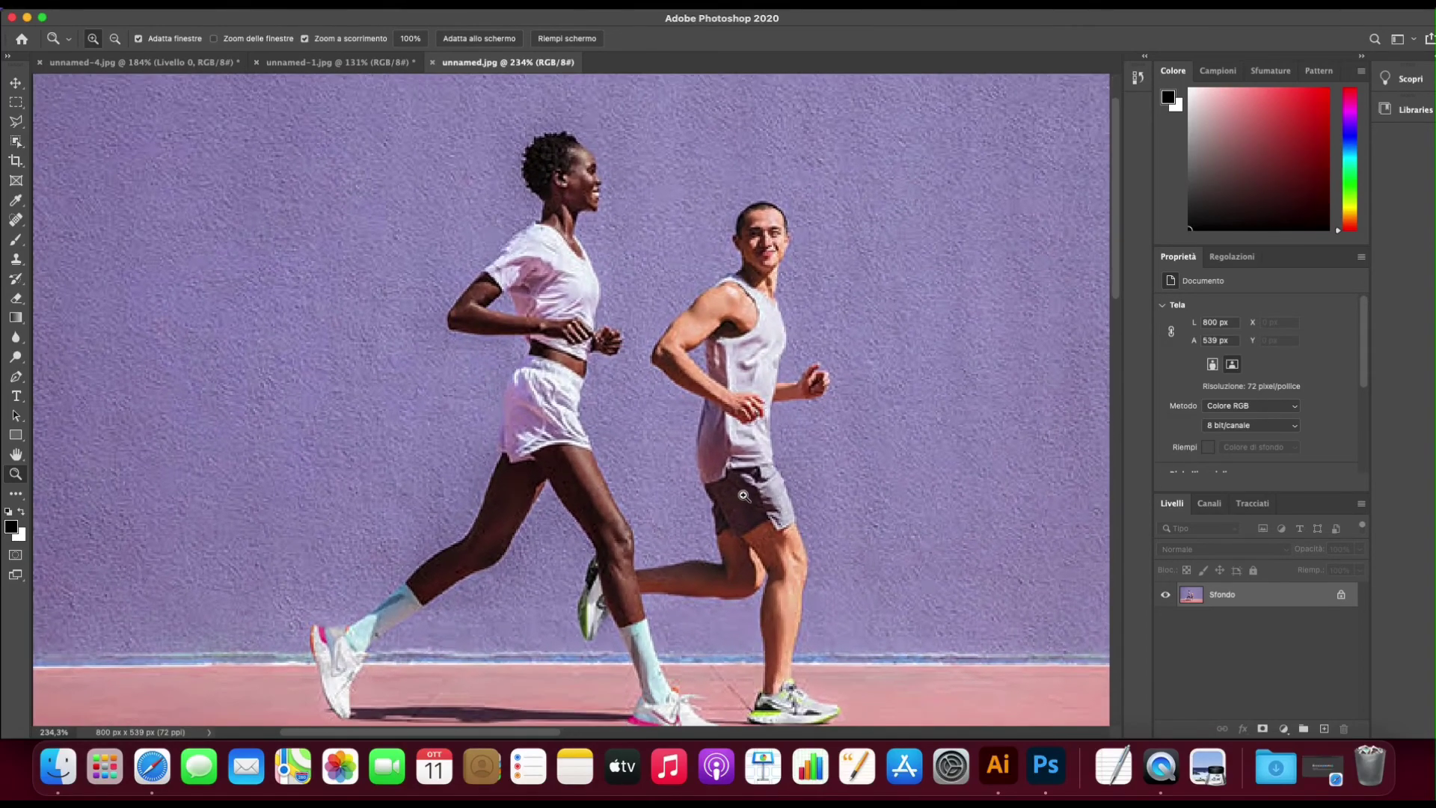
scroll(714, 682, down, 2)
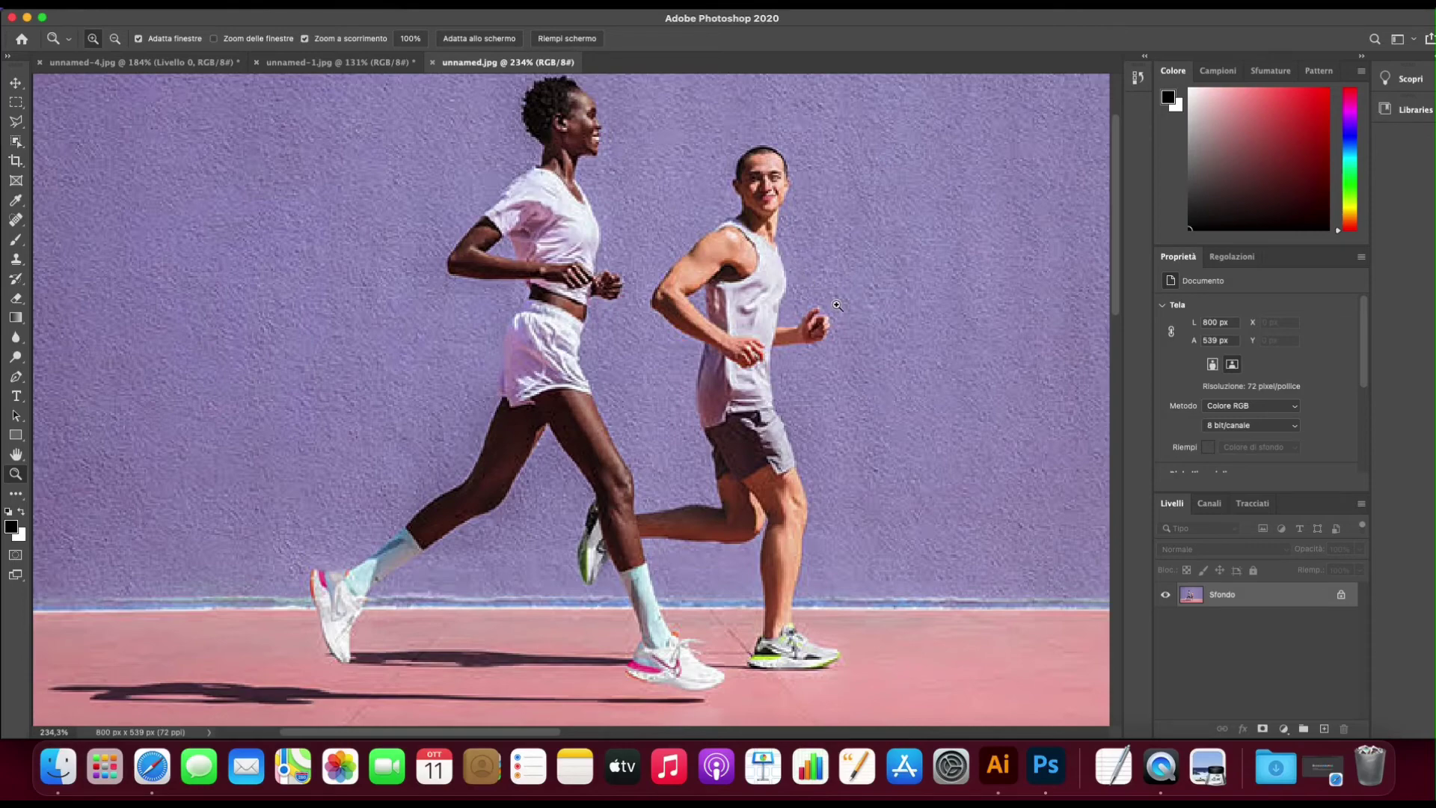
click(18, 85)
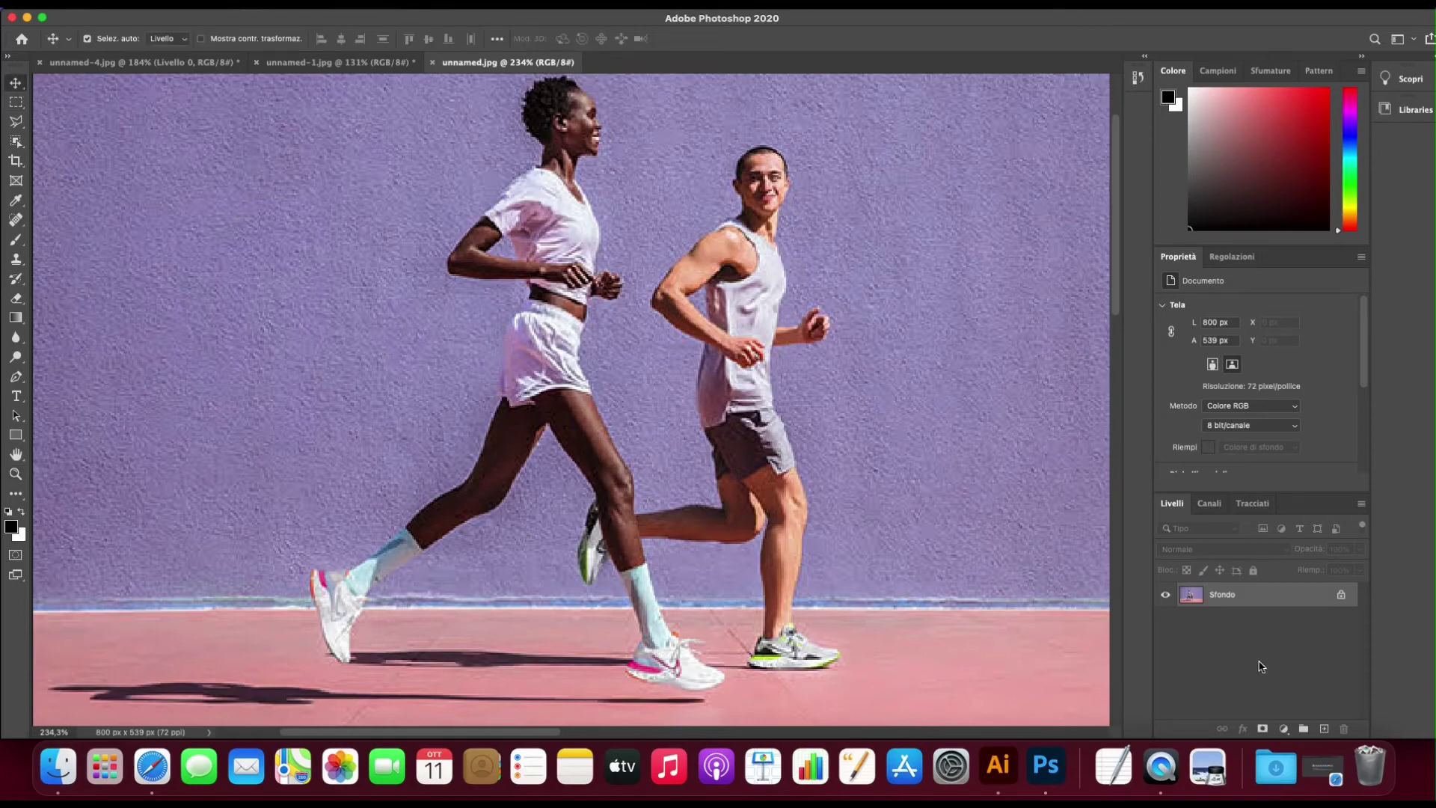
Unlock the Sfondo background as Livello 0 and choose the Polygonal Lasso
double_click(1340, 598)
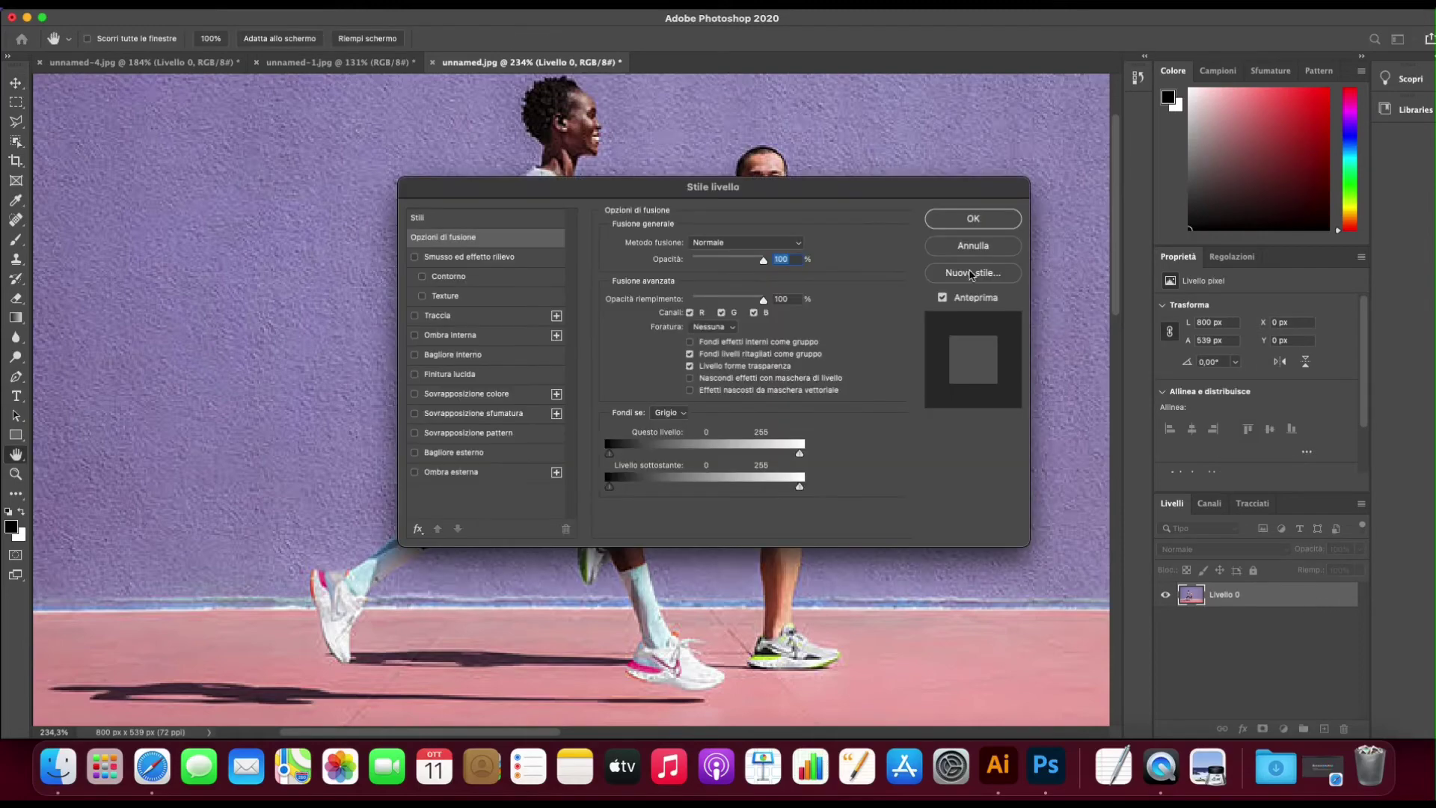
click(976, 221)
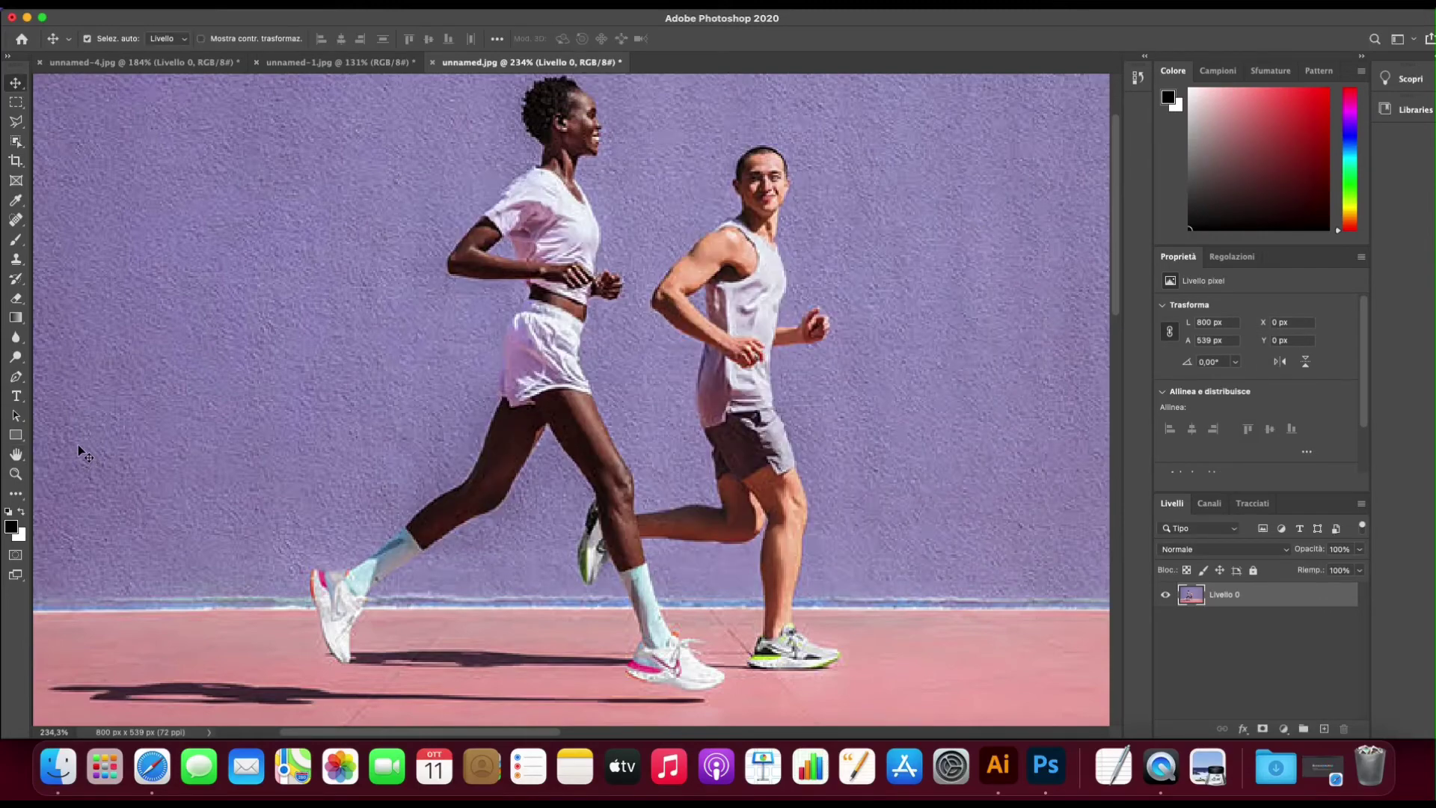
click(19, 163)
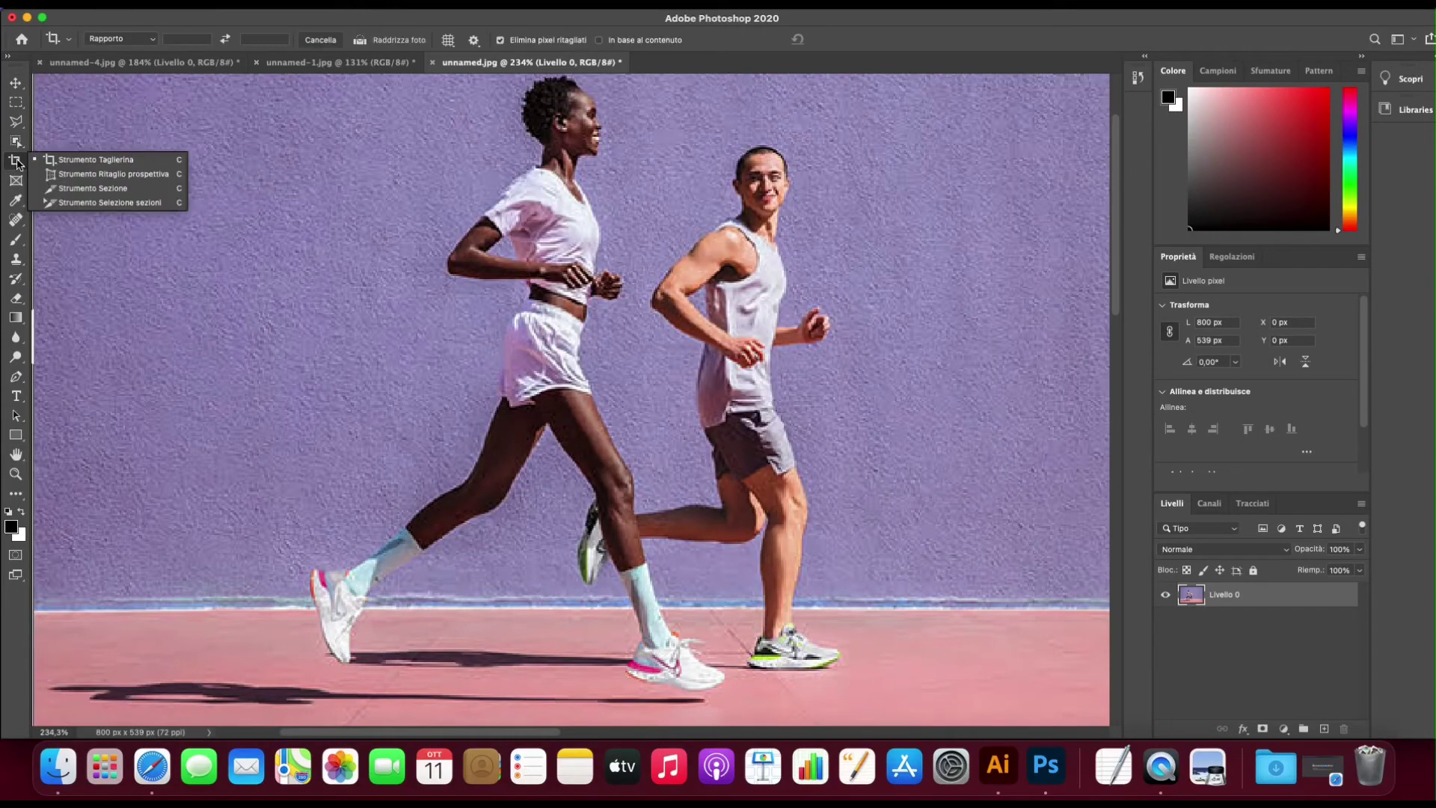
click(16, 124)
click(59, 136)
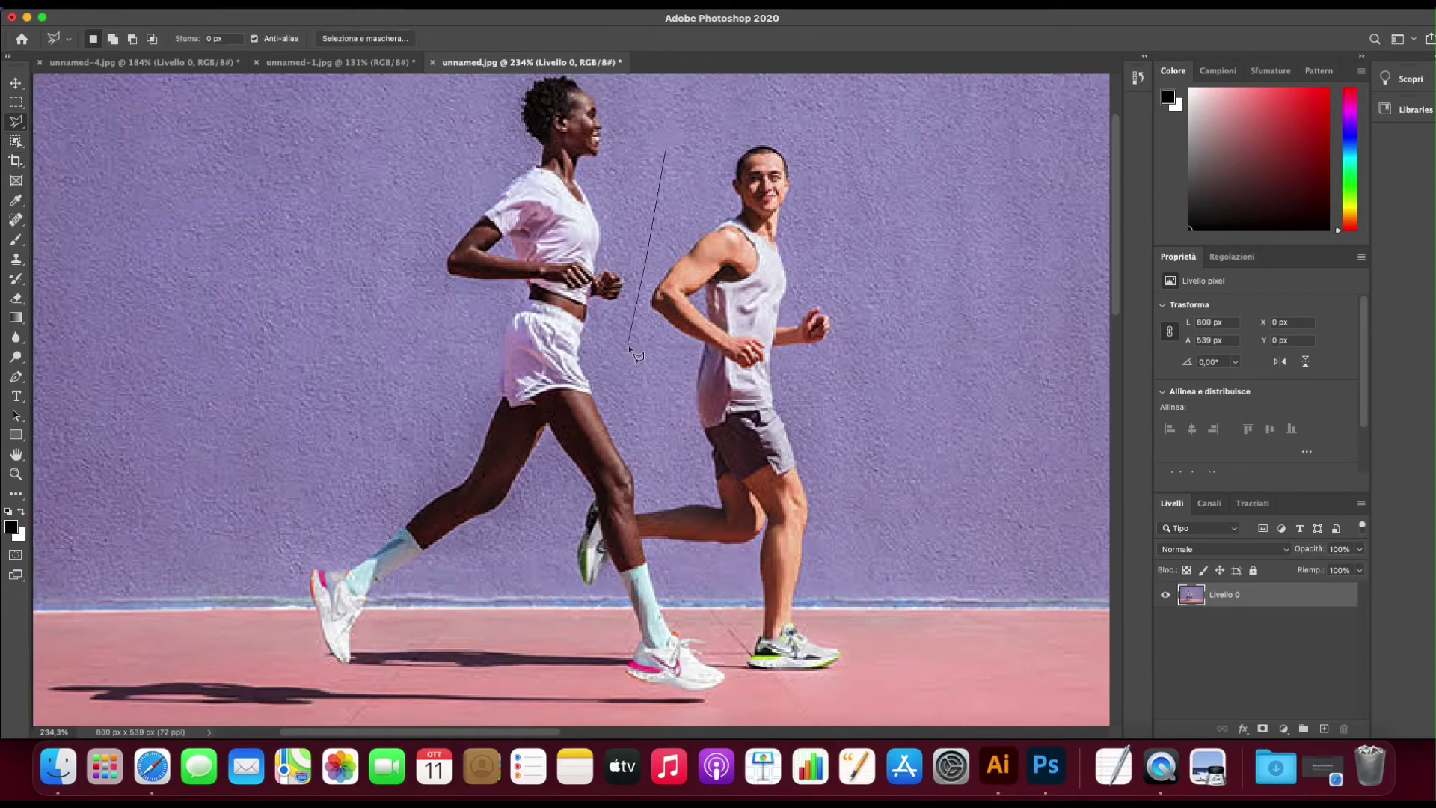
Start the polygonal outline with corners below the man's feet and along the bottom edge
scroll(687, 573, down, 5)
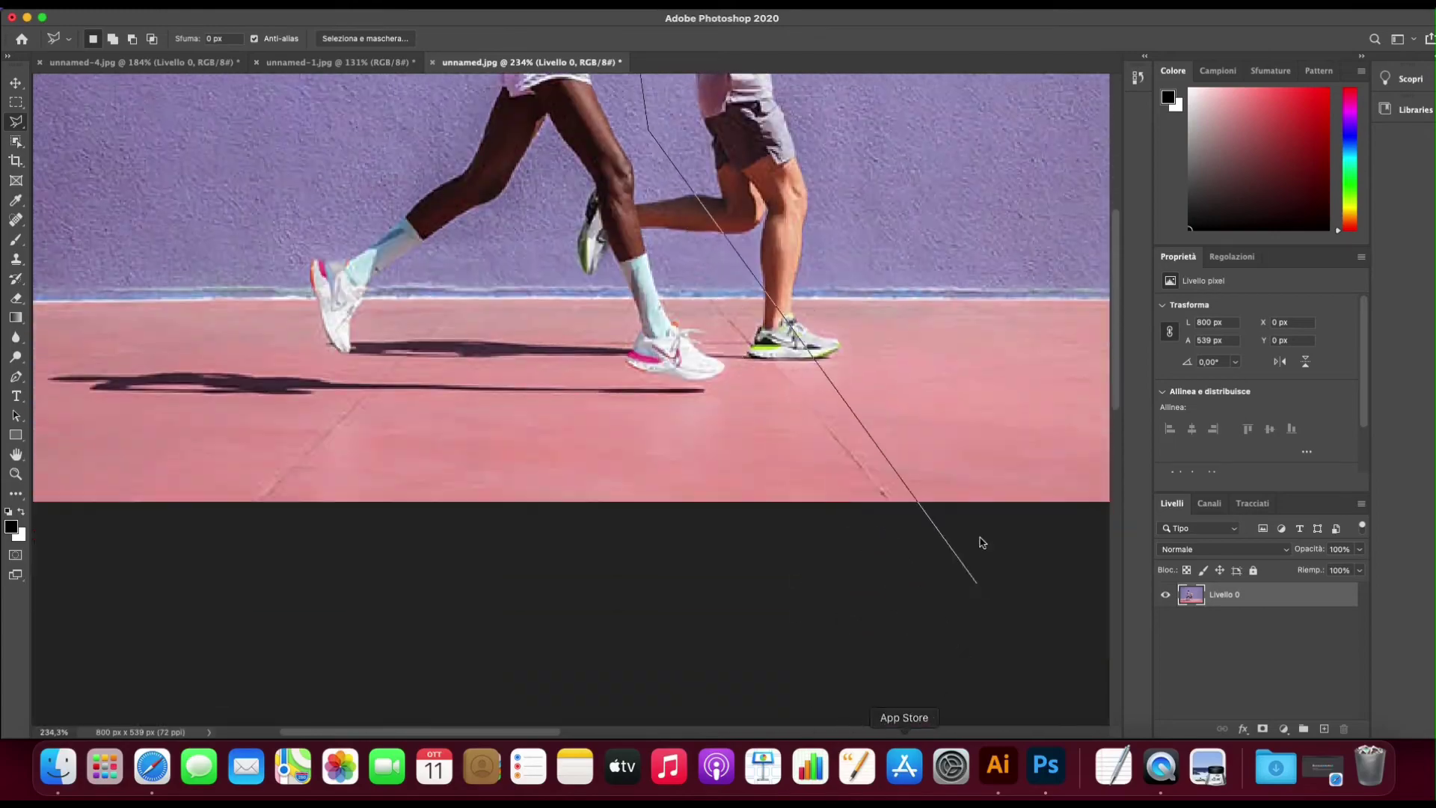
scroll(654, 601, up, 5)
scroll(654, 601, up, 5)
scroll(654, 601, down, 1)
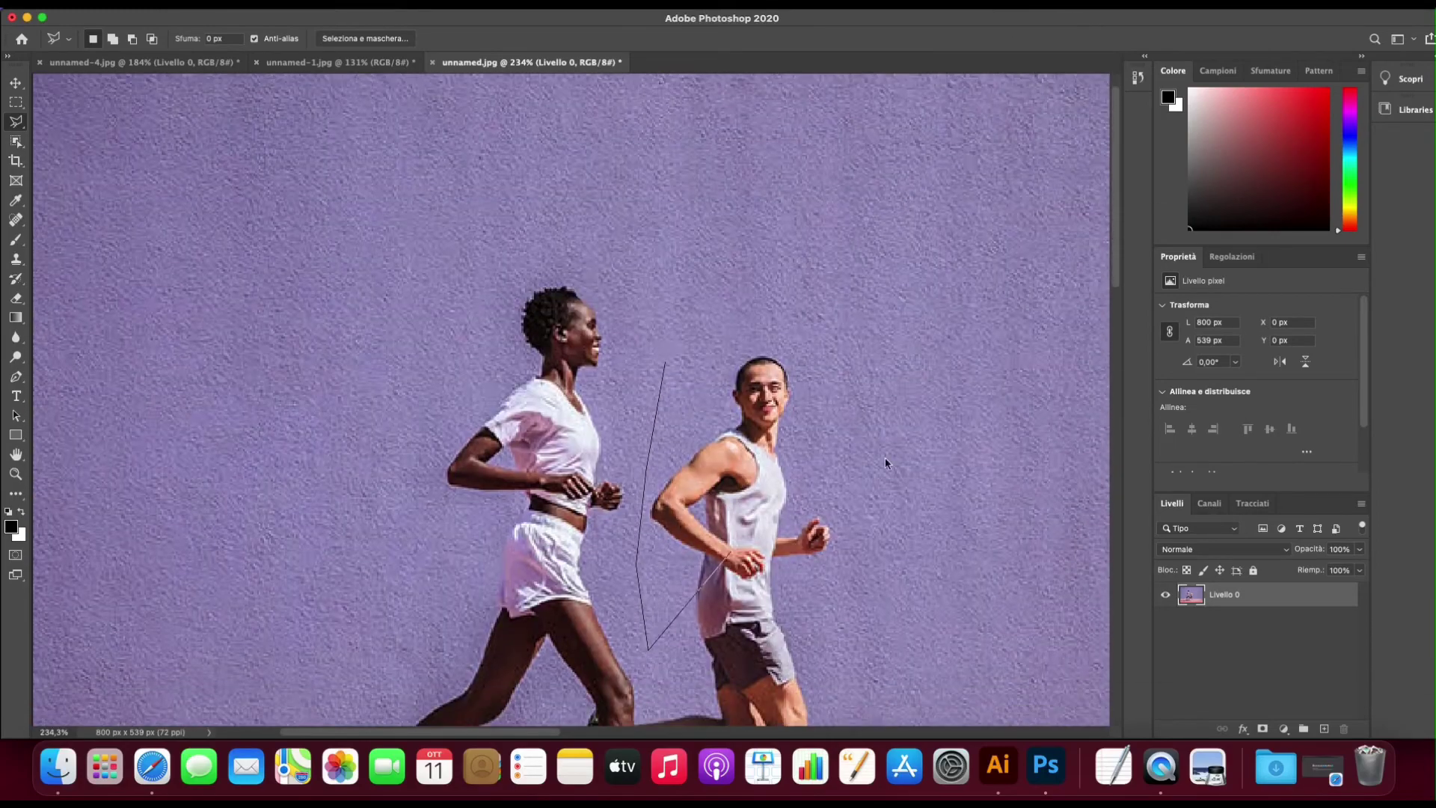
scroll(885, 456, down, 4)
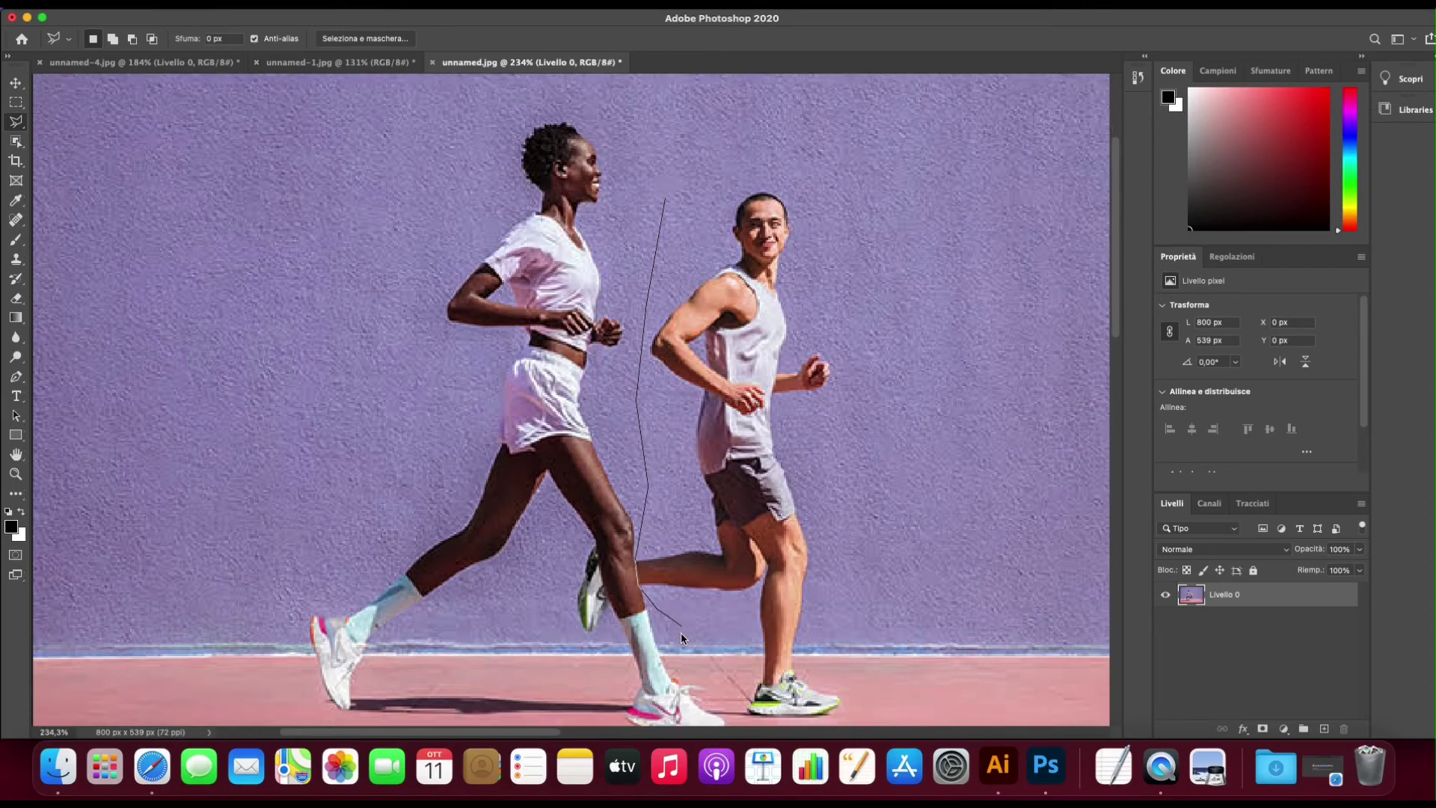
scroll(690, 585, down, 2)
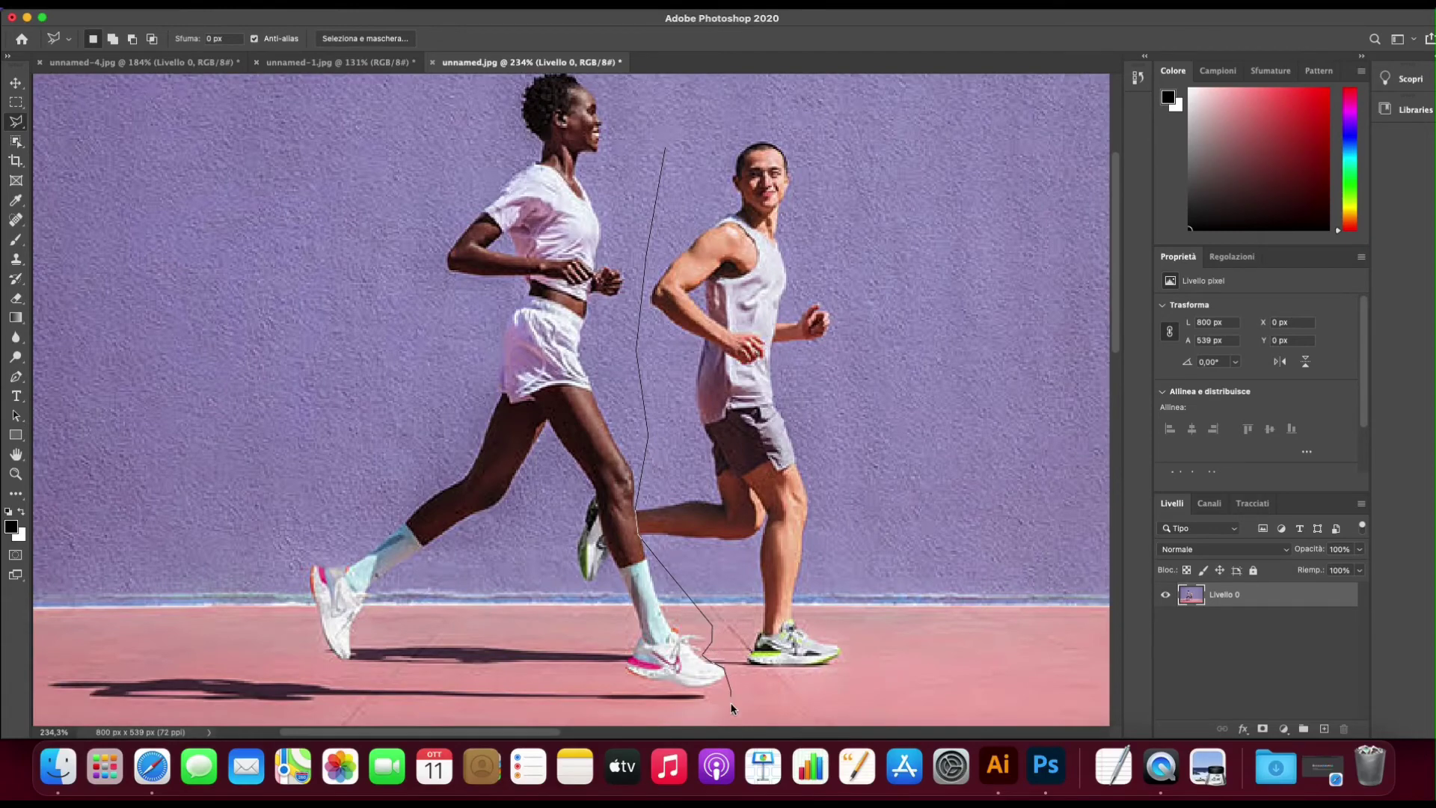
scroll(722, 666, down, 7)
click(751, 635)
scroll(995, 666, right, 10)
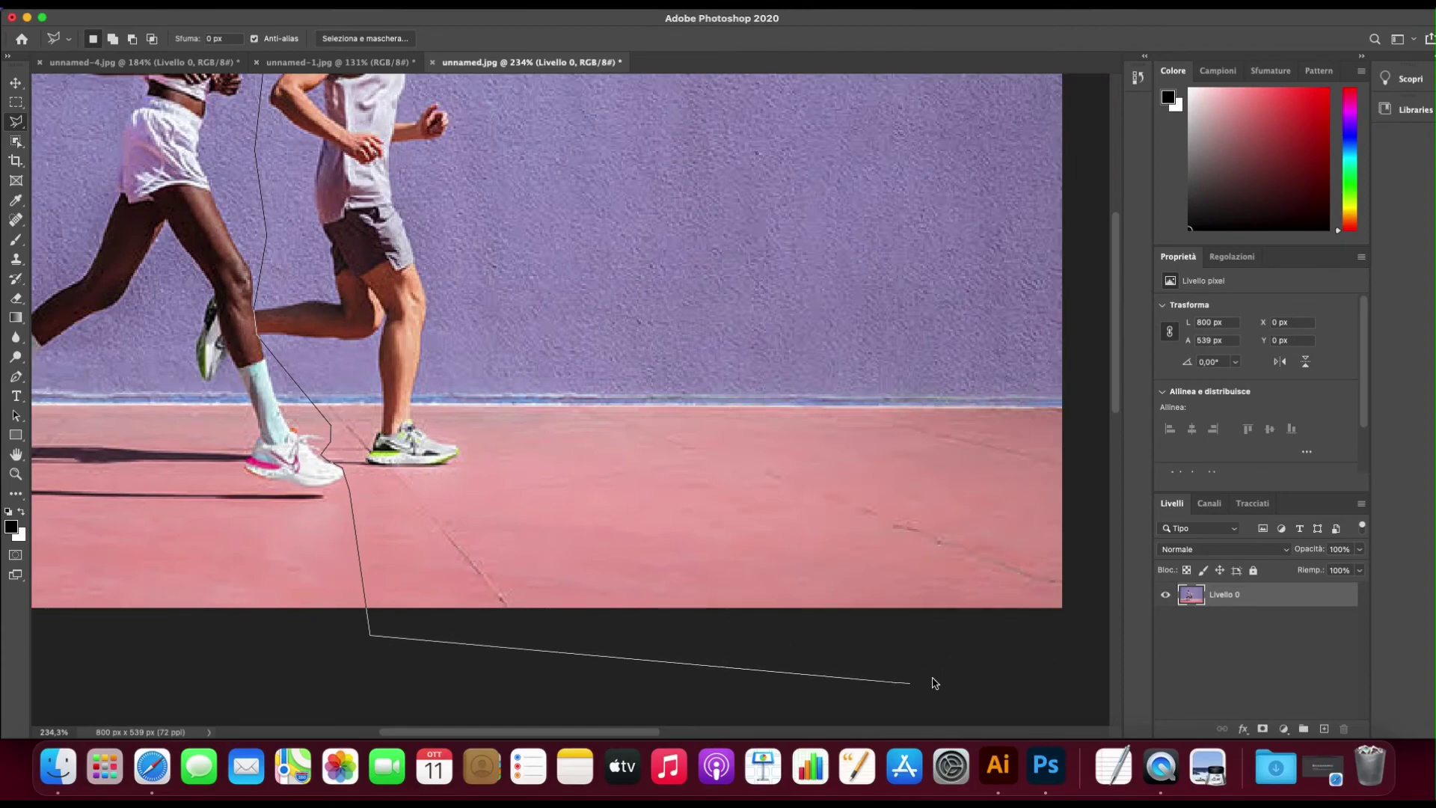
click(895, 682)
click(1091, 621)
Continue up the right side and across the top, closing the selection around the man
scroll(1095, 451, up, 10)
scroll(1095, 451, right, 4)
click(1058, 183)
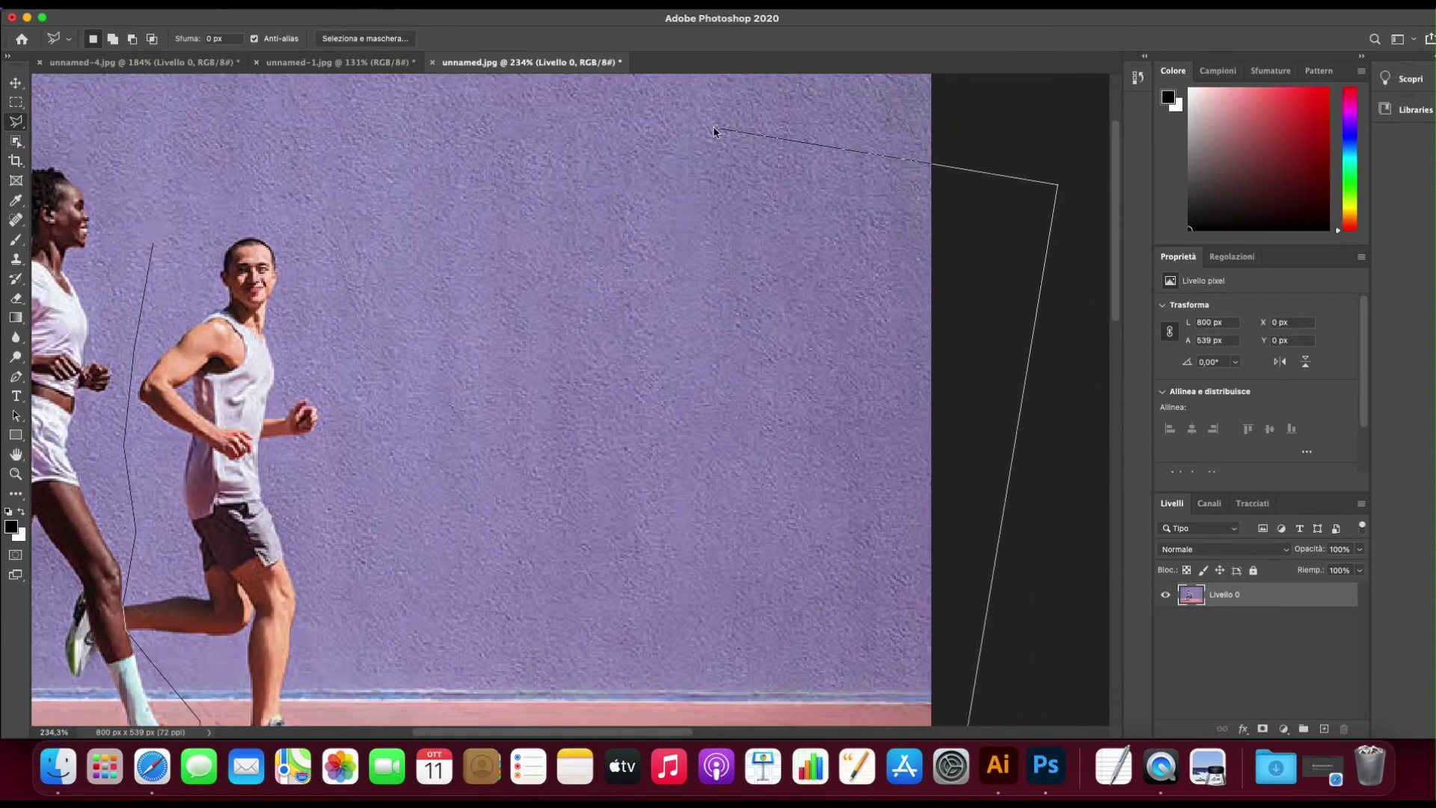
click(712, 132)
scroll(673, 128, up, 10)
click(342, 255)
double_click(155, 429)
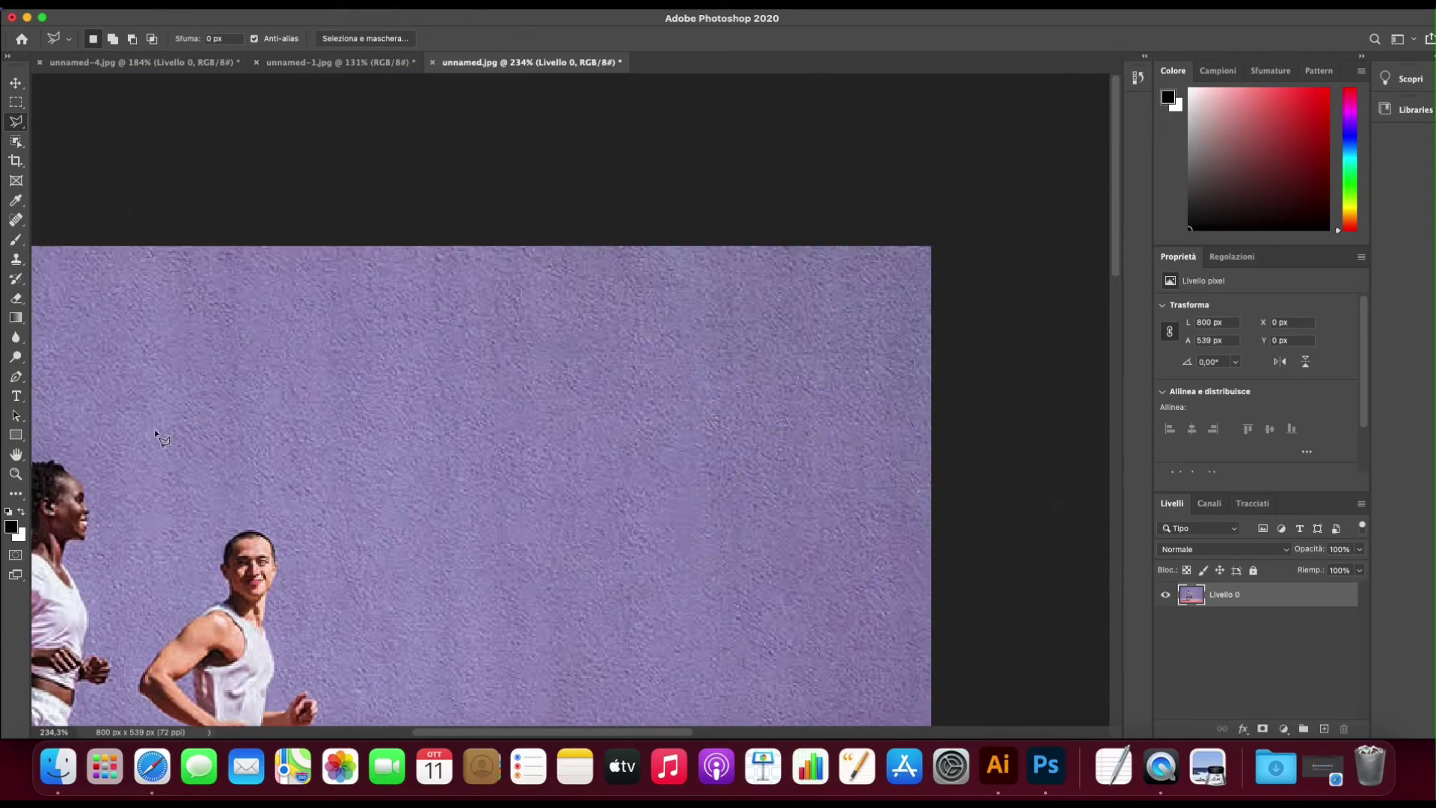
scroll(356, 459, down, 10)
scroll(356, 459, left, 6)
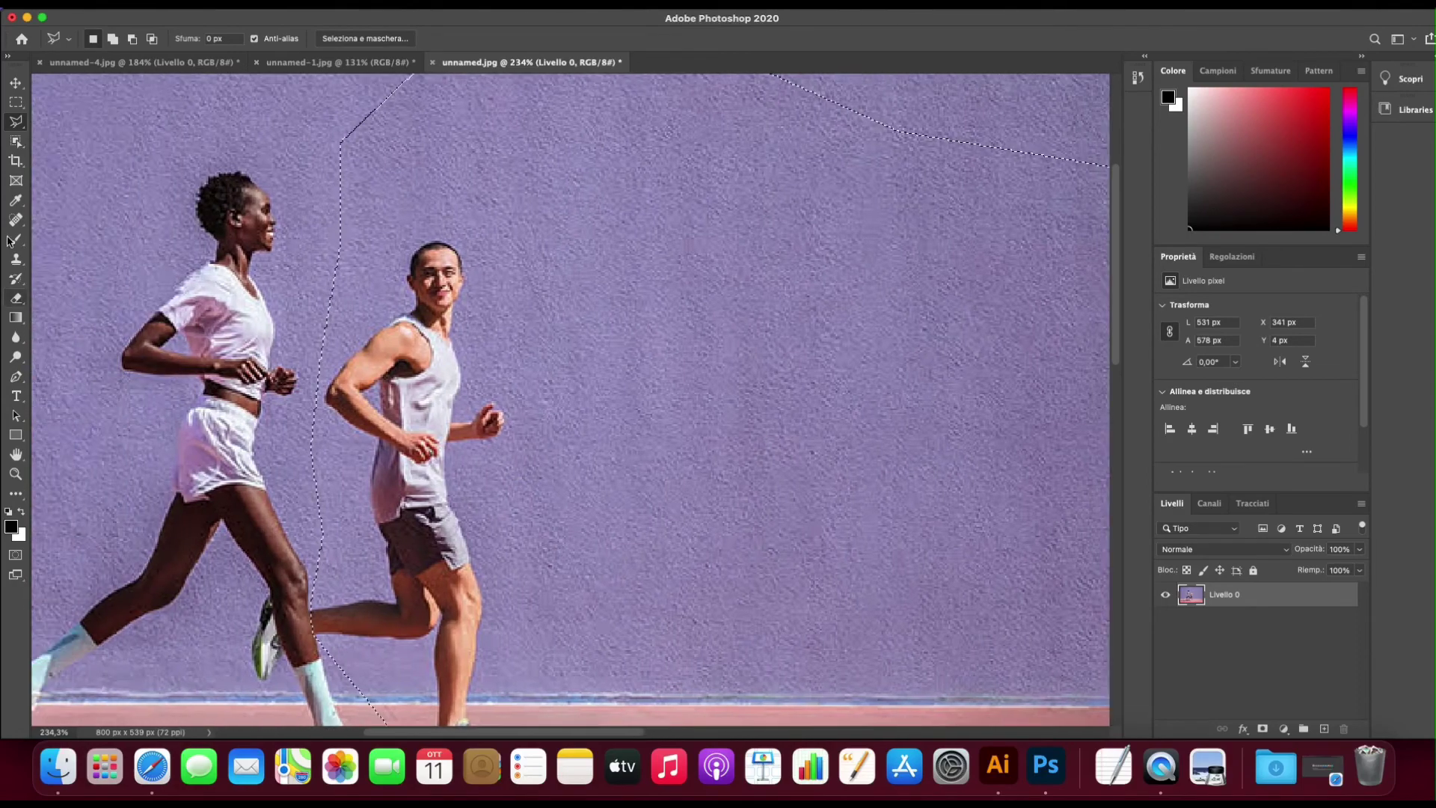
Clone purple wall texture over the man, leaving only his lower leg and shoe
click(15, 259)
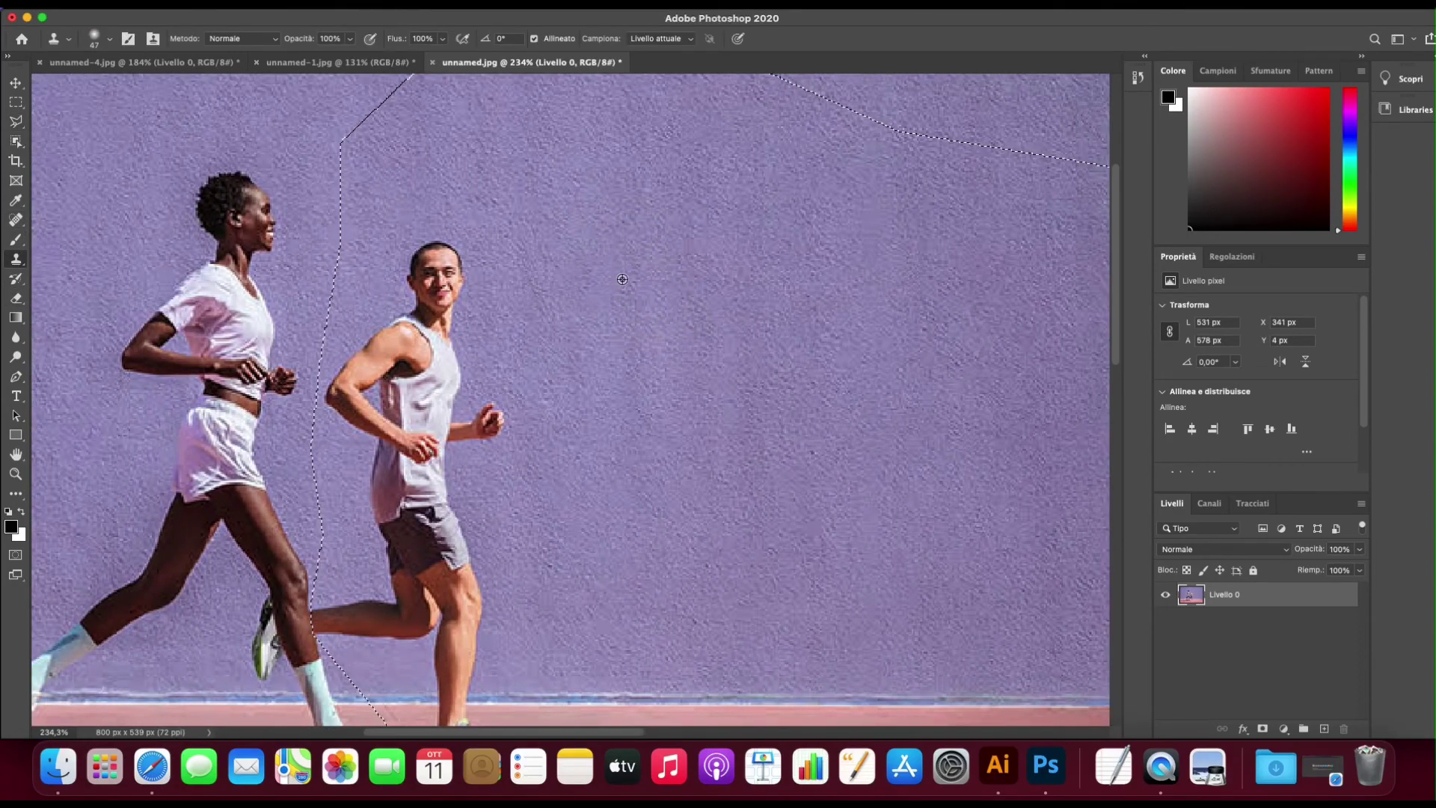
alt+click(692, 280)
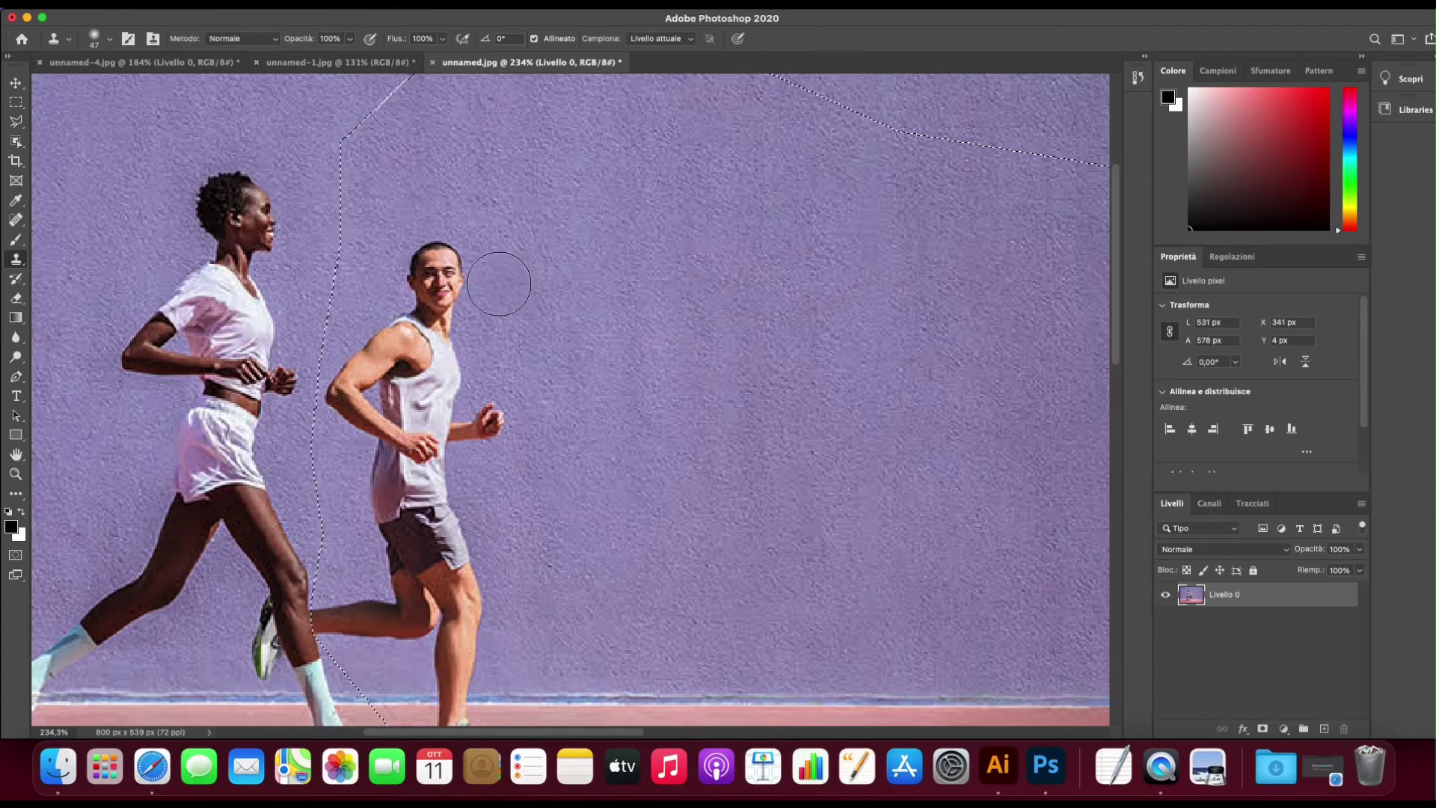
mouse_move(497, 283)
mouse_down()
mouse_move(404, 256)
mouse_move(481, 385)
mouse_move(498, 498)
mouse_move(476, 315)
mouse_move(456, 569)
mouse_move(419, 315)
mouse_move(404, 524)
mouse_move(417, 334)
mouse_move(378, 359)
mouse_move(362, 449)
mouse_move(343, 369)
mouse_move(404, 583)
mouse_move(497, 603)
mouse_move(404, 599)
mouse_move(476, 628)
mouse_move(330, 614)
mouse_move(465, 631)
mouse_move(436, 625)
mouse_up()
scroll(436, 626, down, 5)
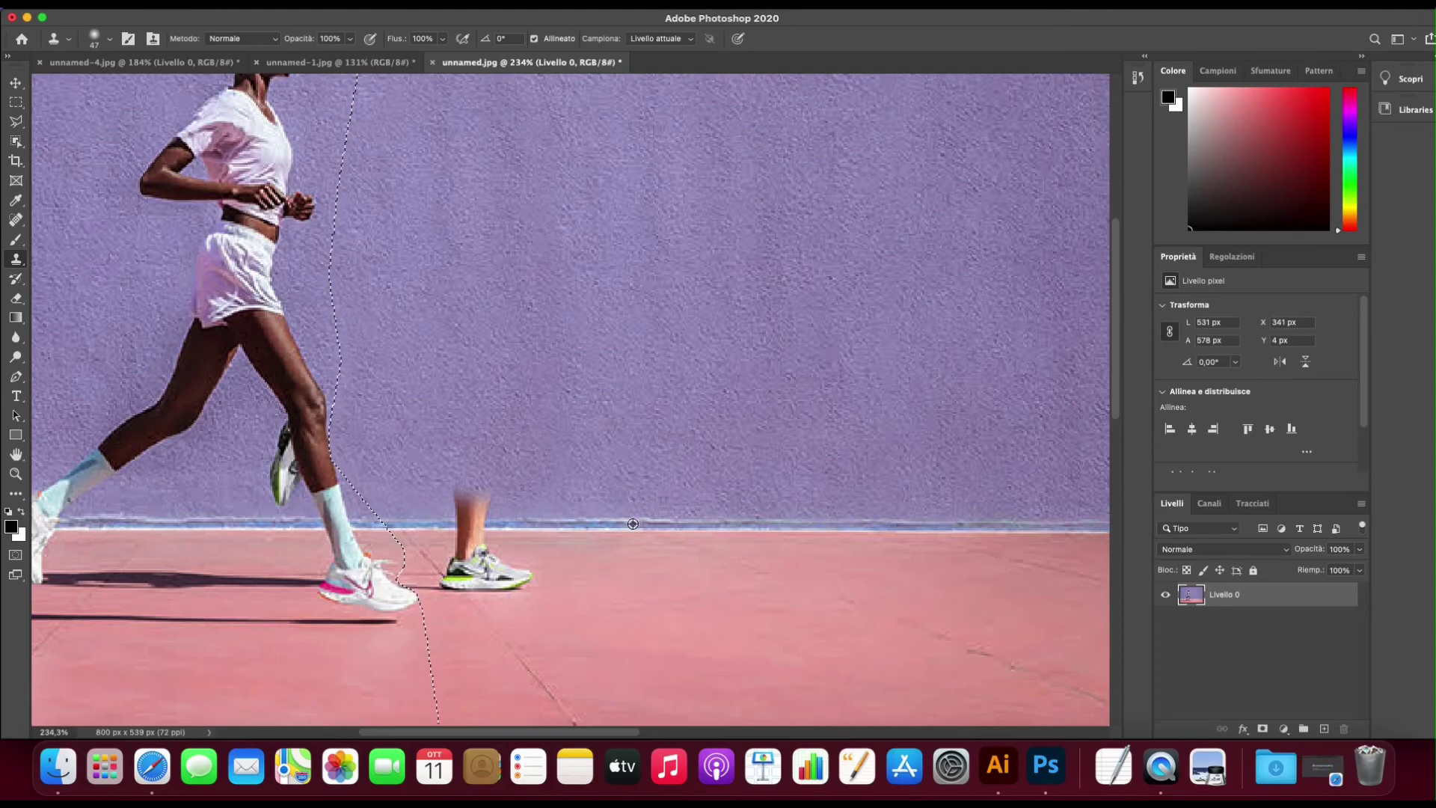
Clone wall and floor texture over the man's lower leg, undoing the unsatisfactory strokes
alt+click(499, 513)
drag(482, 516, 471, 523)
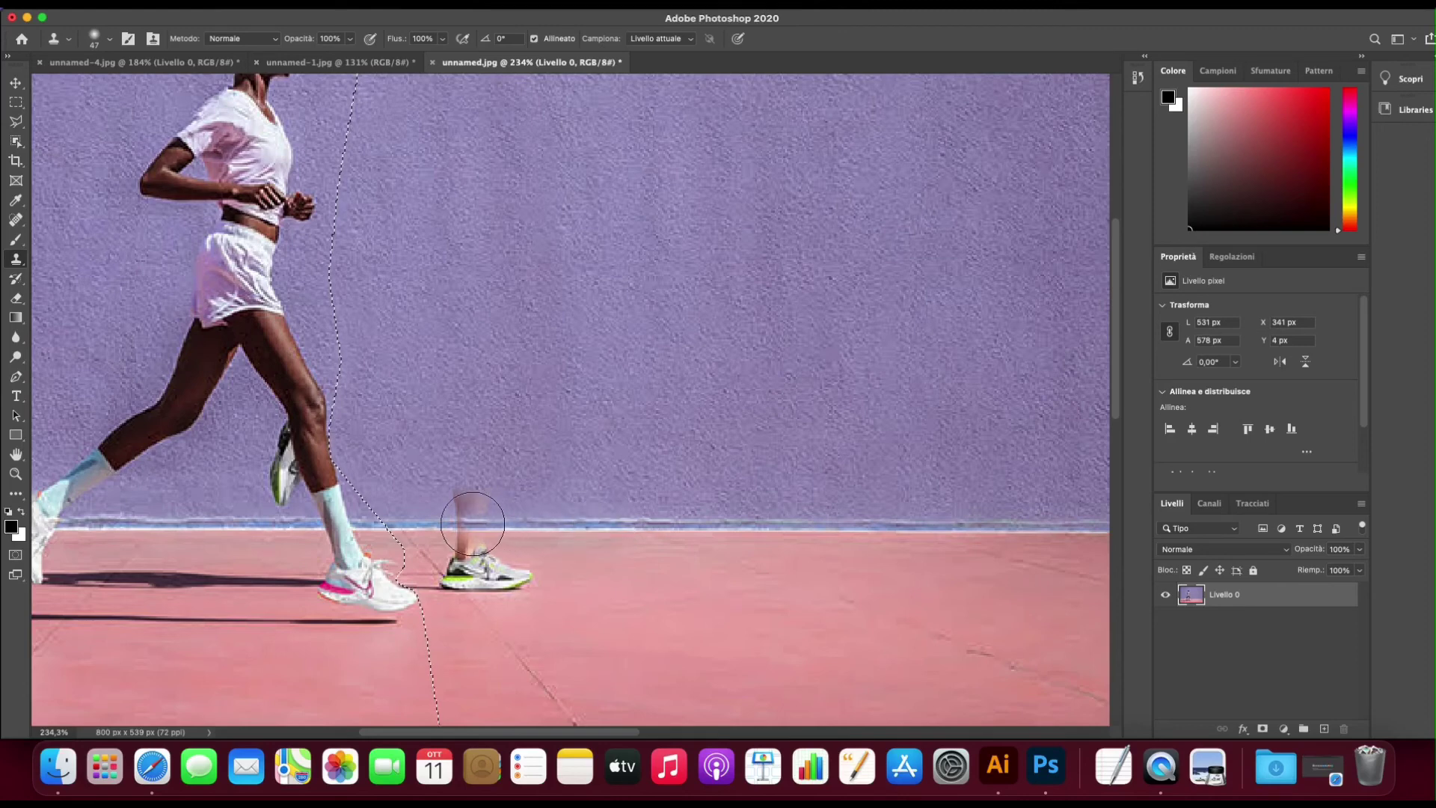
key(super+z)
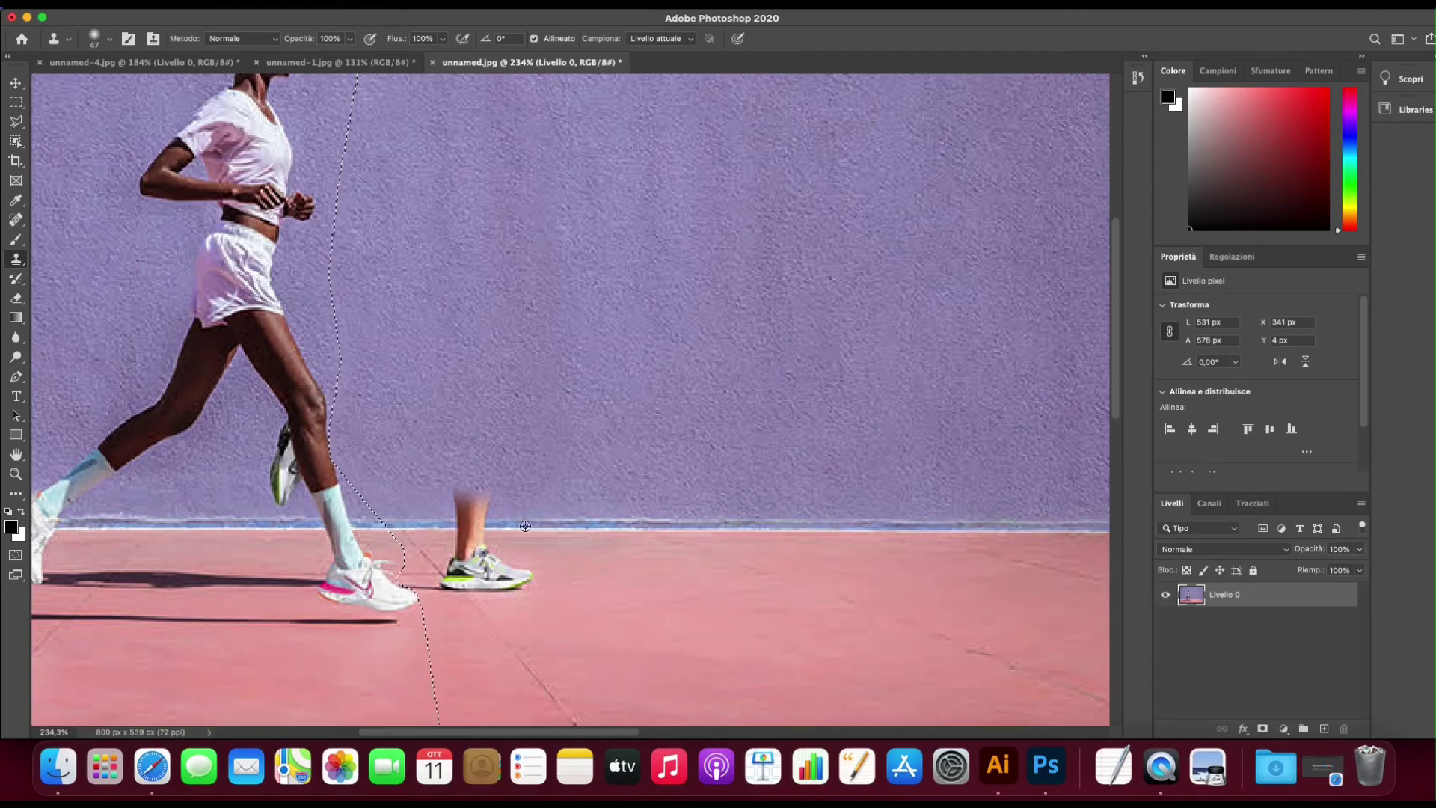
alt+click(677, 525)
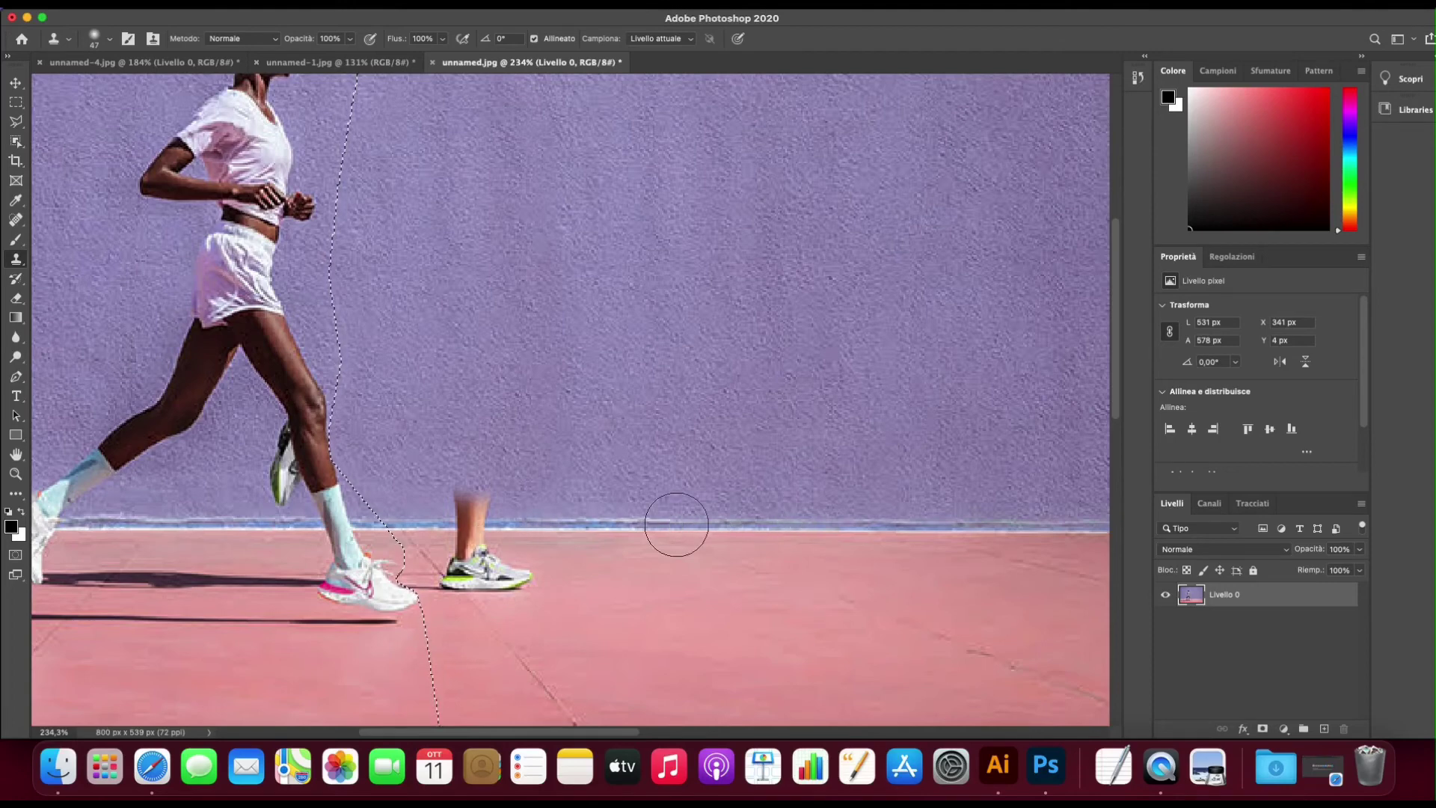
click(650, 497)
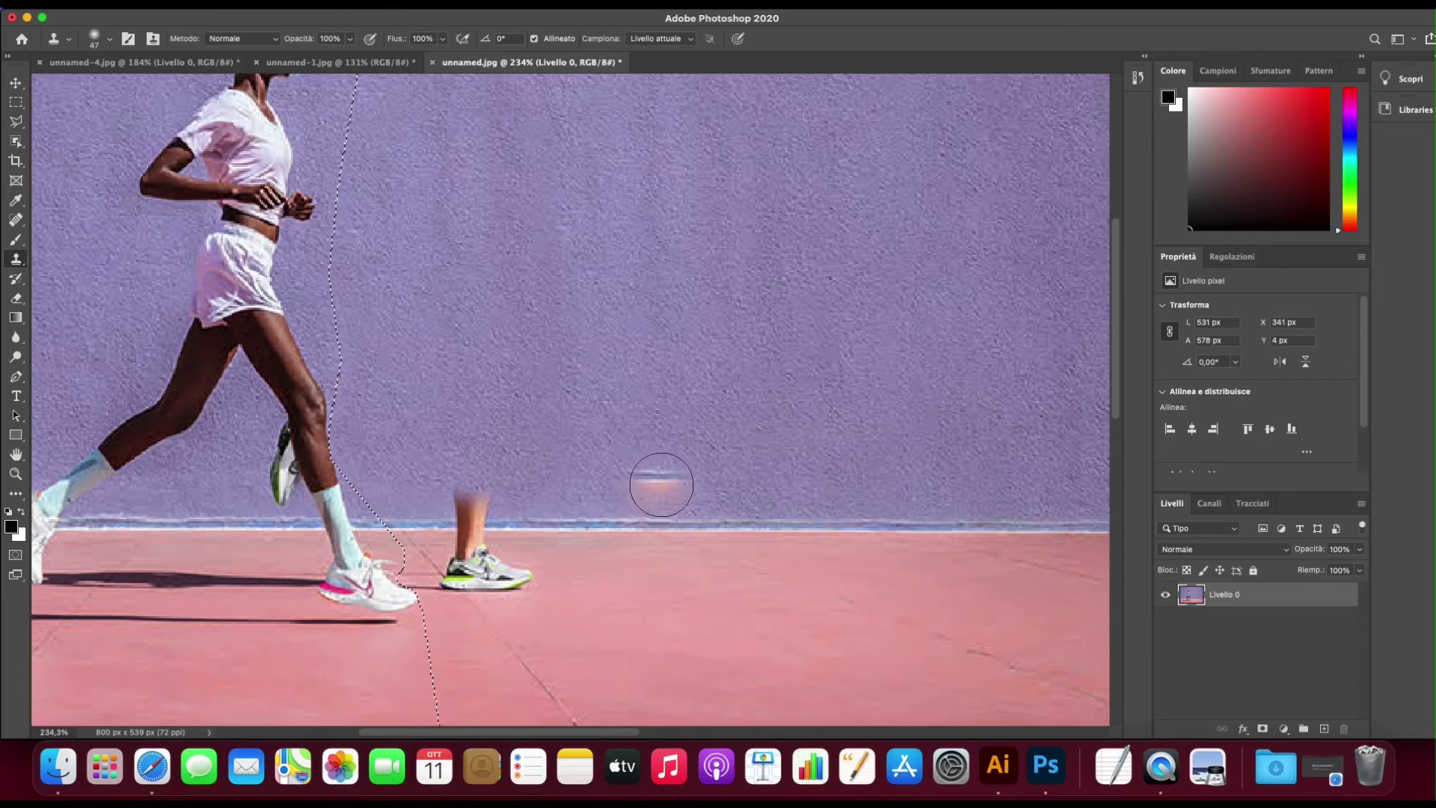
drag(655, 477, 471, 524)
key(super+z)
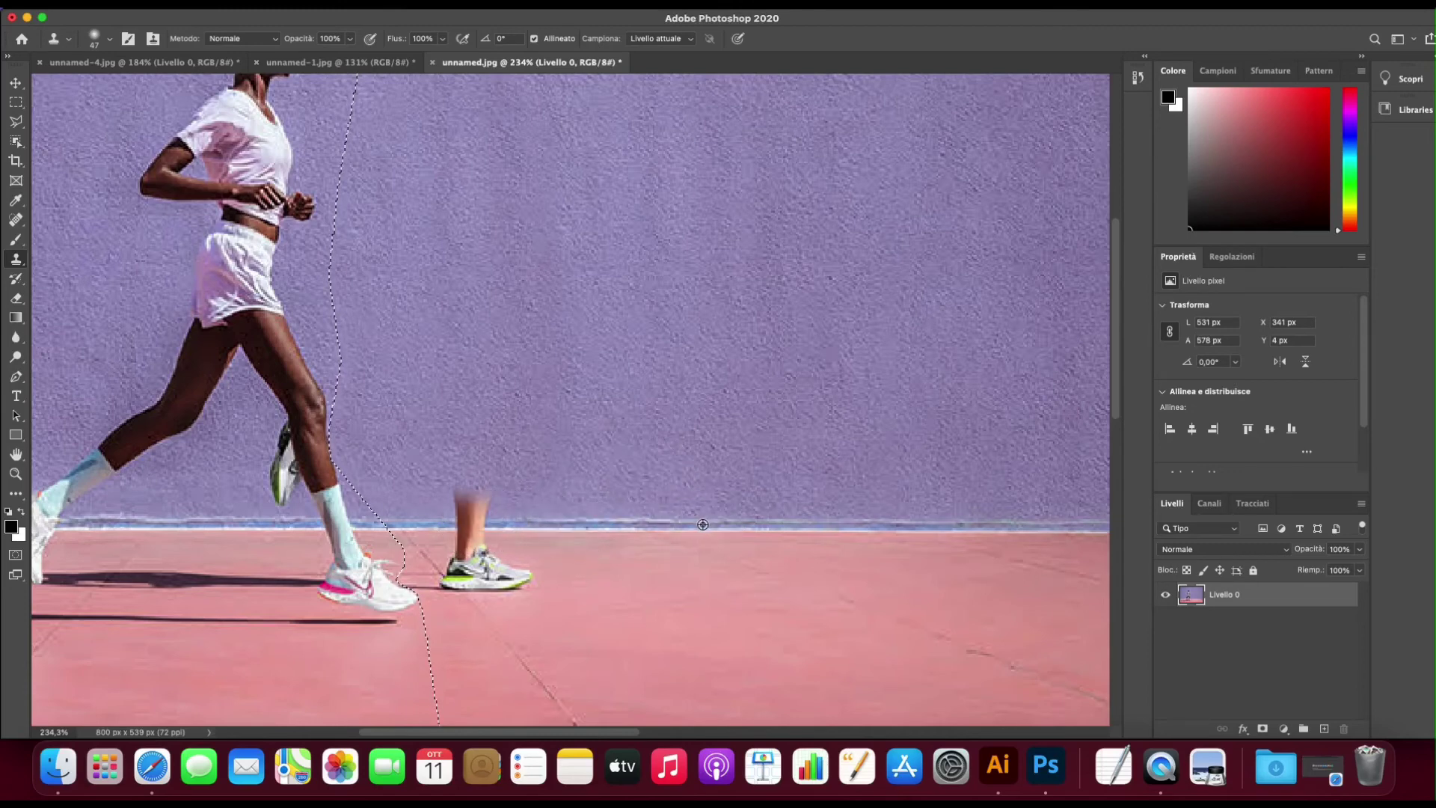
Clone away the remaining ghost leg and shoe, blending the pink floor where they were
alt+click(703, 524)
drag(466, 513, 469, 524)
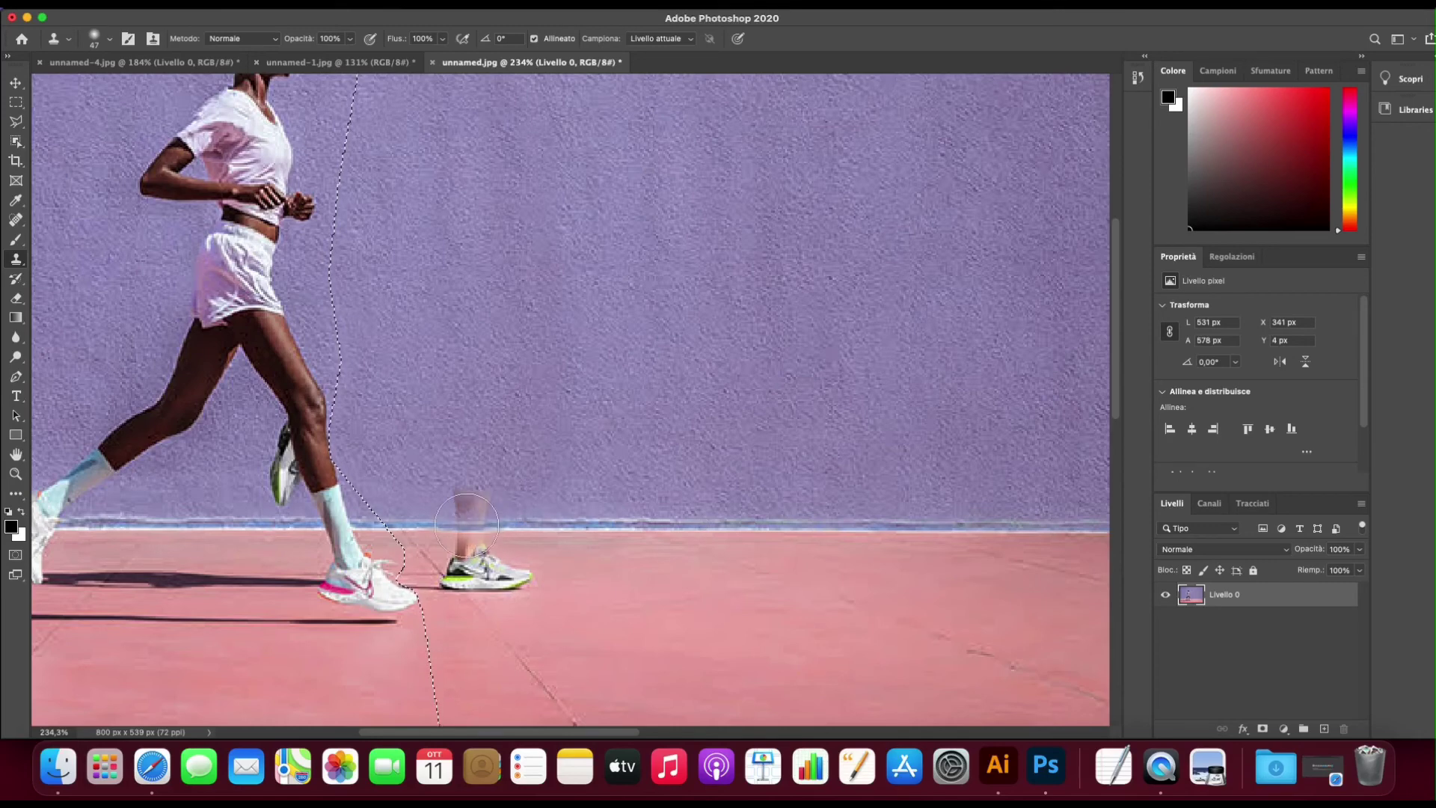
click(470, 524)
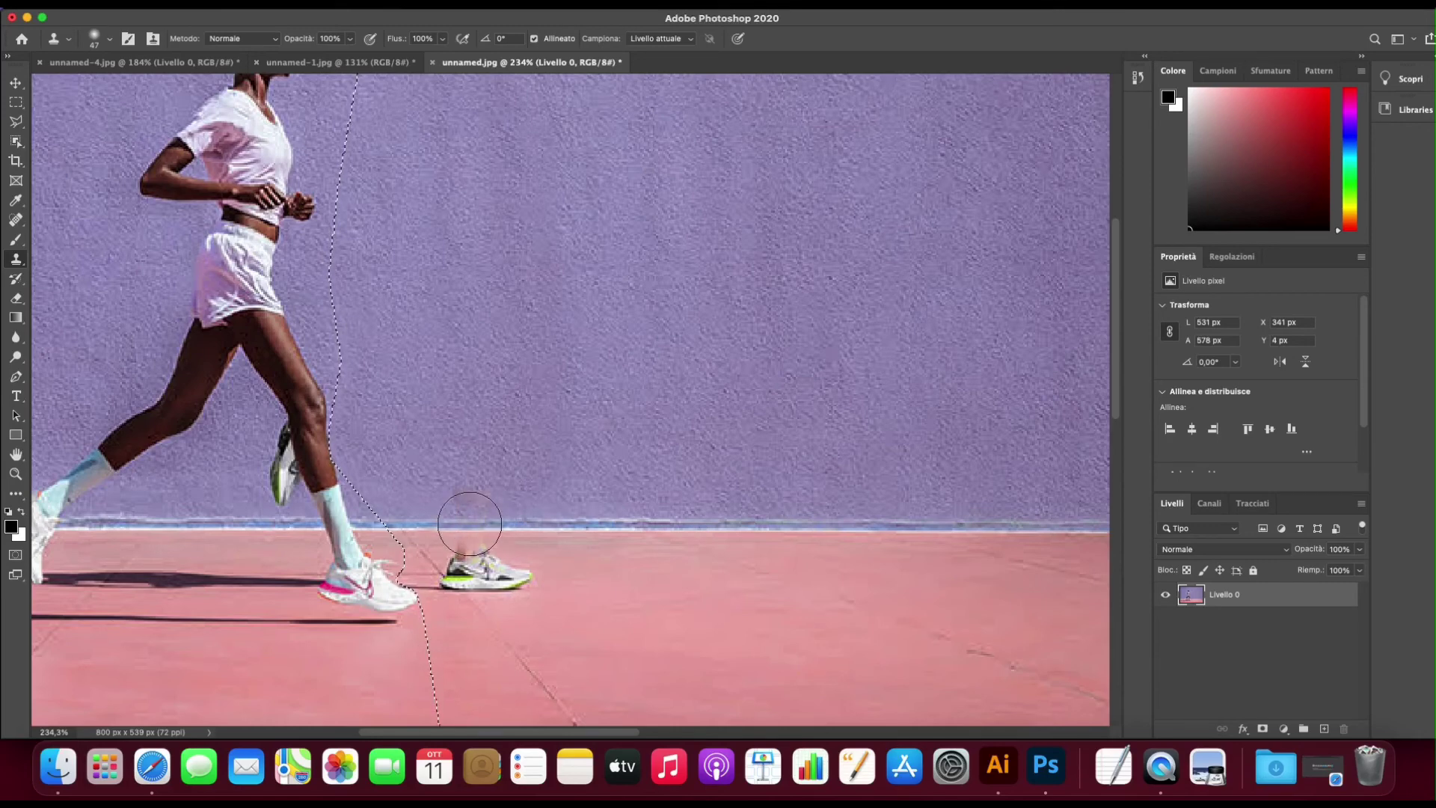
mouse_move(470, 523)
mouse_down()
mouse_move(532, 576)
mouse_move(433, 584)
mouse_move(562, 586)
mouse_up()
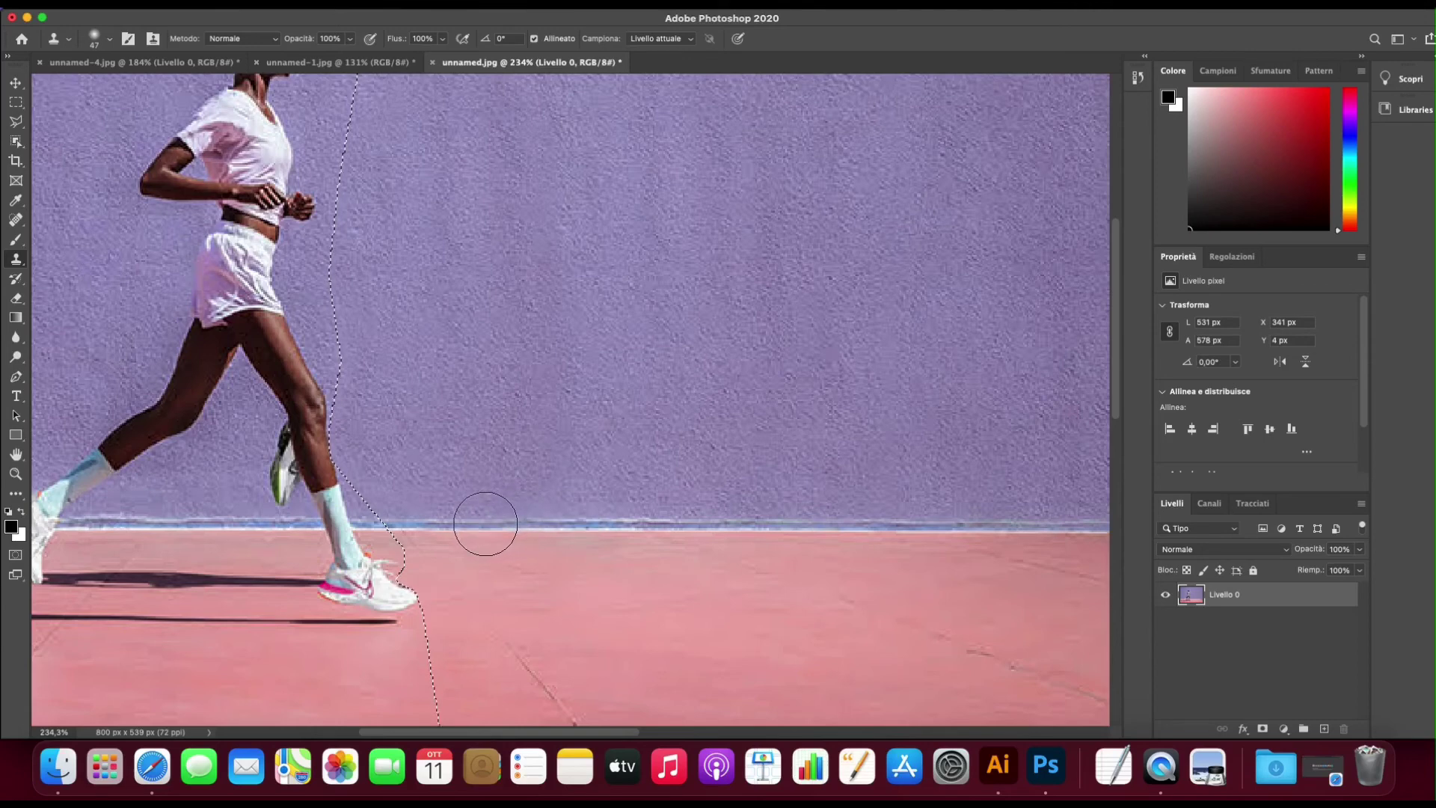
drag(486, 524, 528, 504)
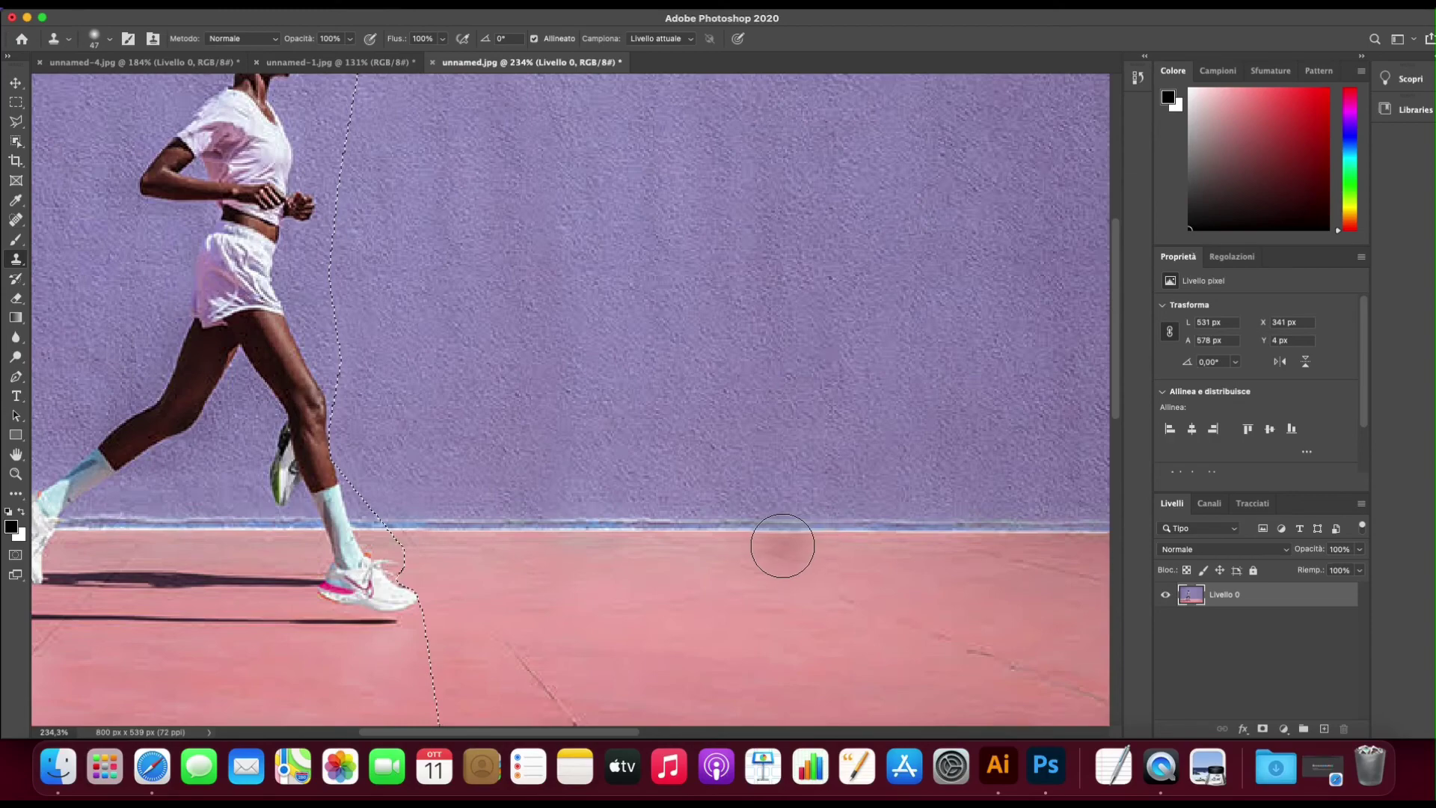
Deselect the current selection and recenter the view on the woman
click(352, 4)
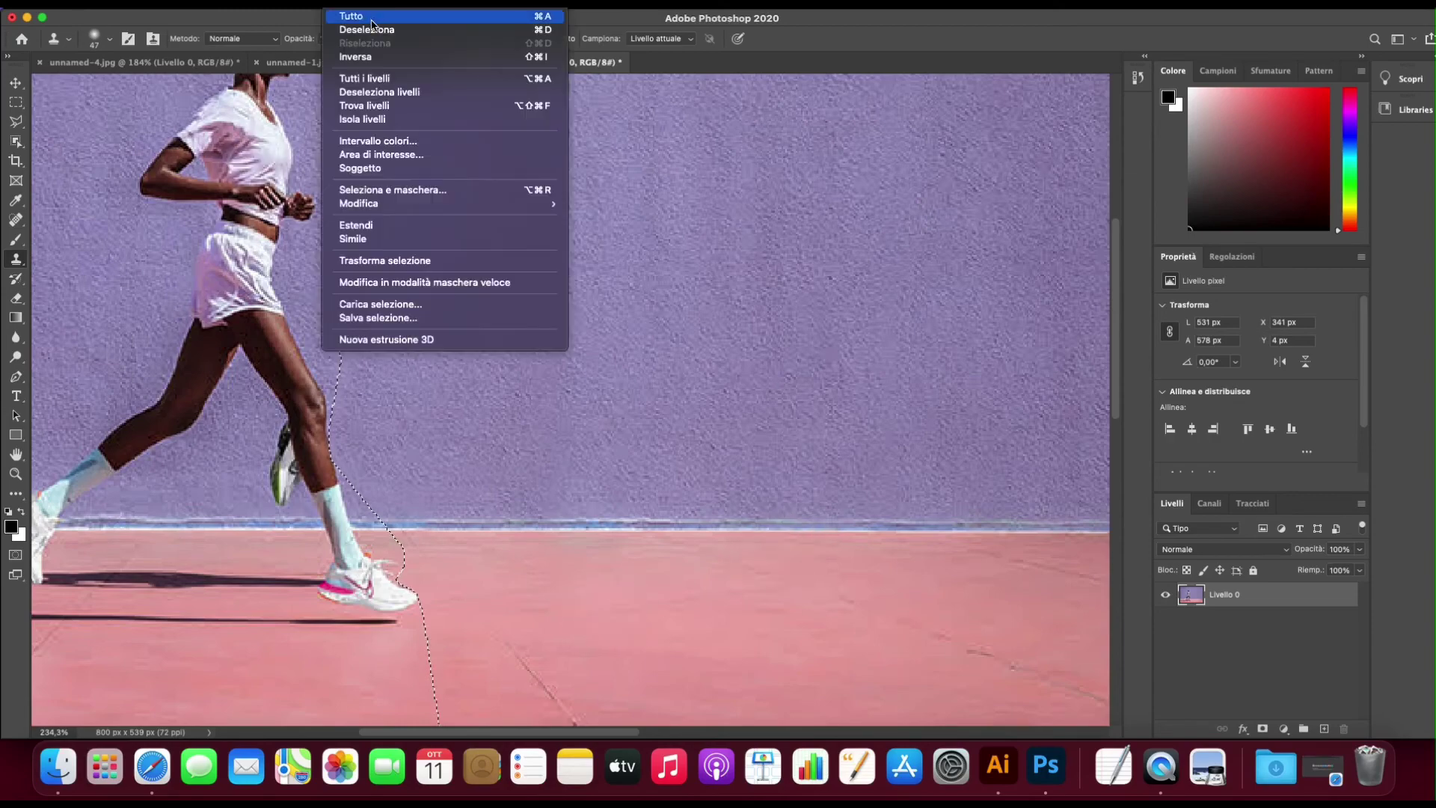
click(371, 29)
mouse_move(354, 471)
mouse_down()
mouse_move(500, 471)
mouse_move(613, 314)
mouse_move(716, 385)
mouse_move(645, 453)
mouse_up()
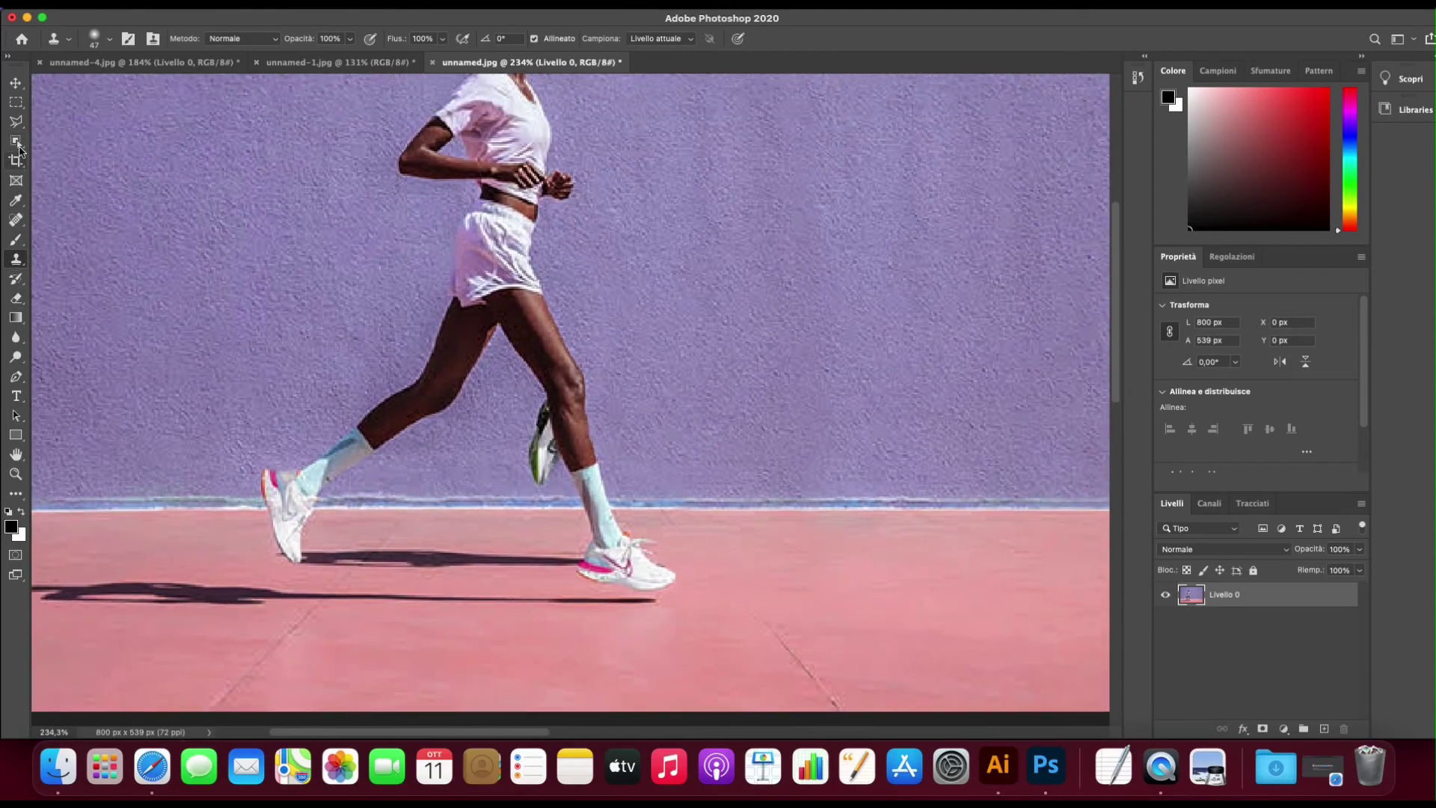
Outline the leftover shoe behind the woman's knee with the Polygonal Lasso
click(18, 121)
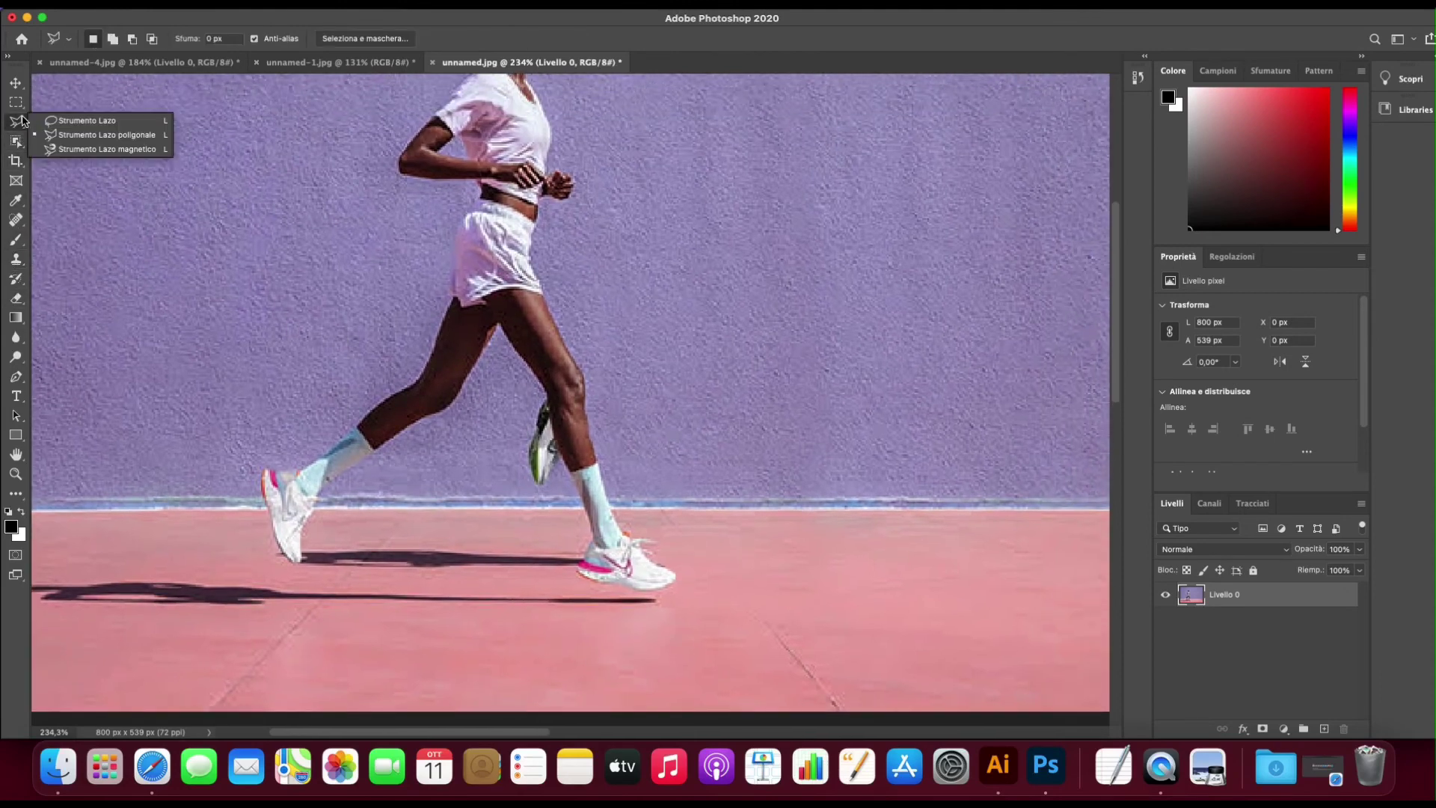
click(105, 135)
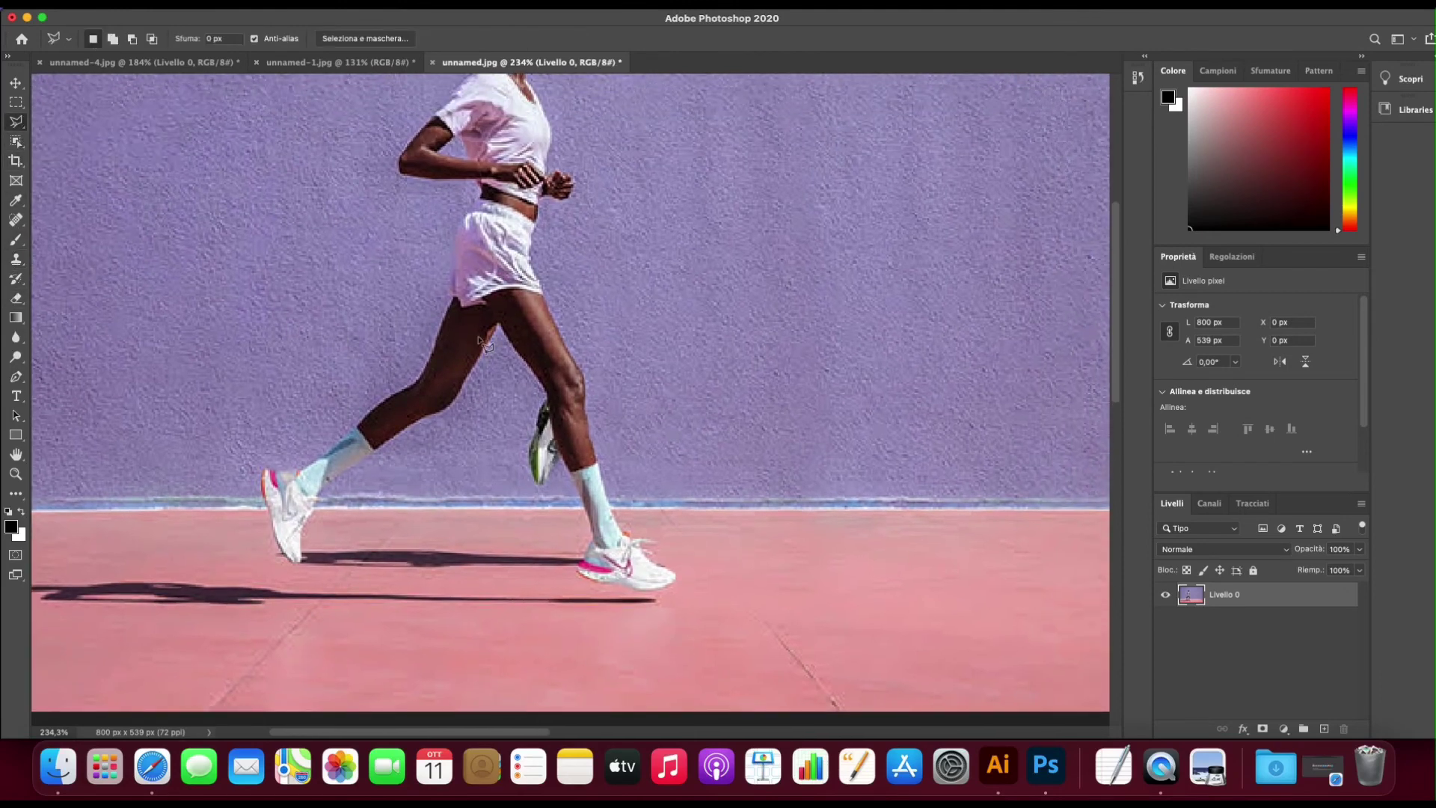
click(544, 387)
click(482, 391)
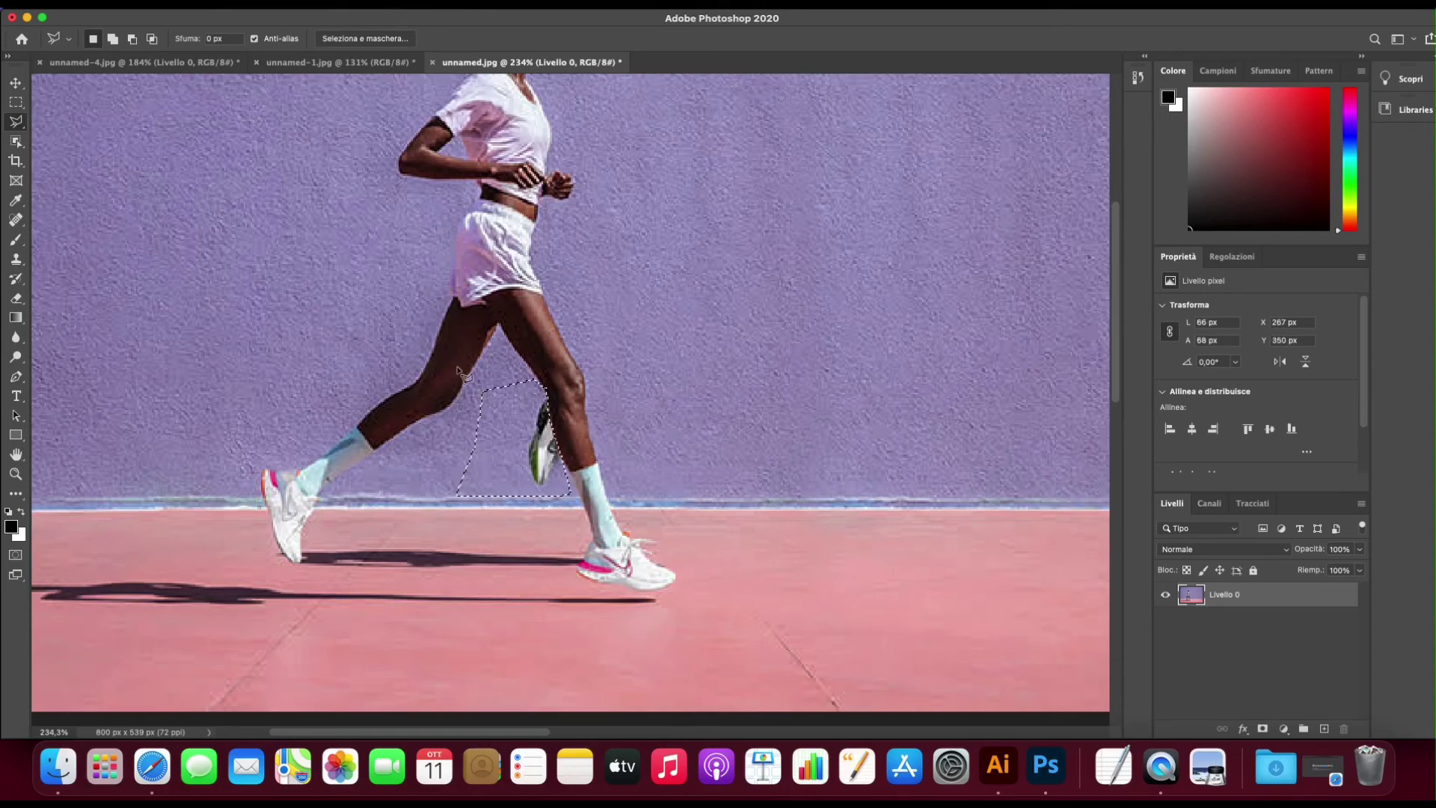
click(16, 258)
Cover the leftover shoe between the woman's legs with cloned wall texture, then deselect
alt+click(662, 389)
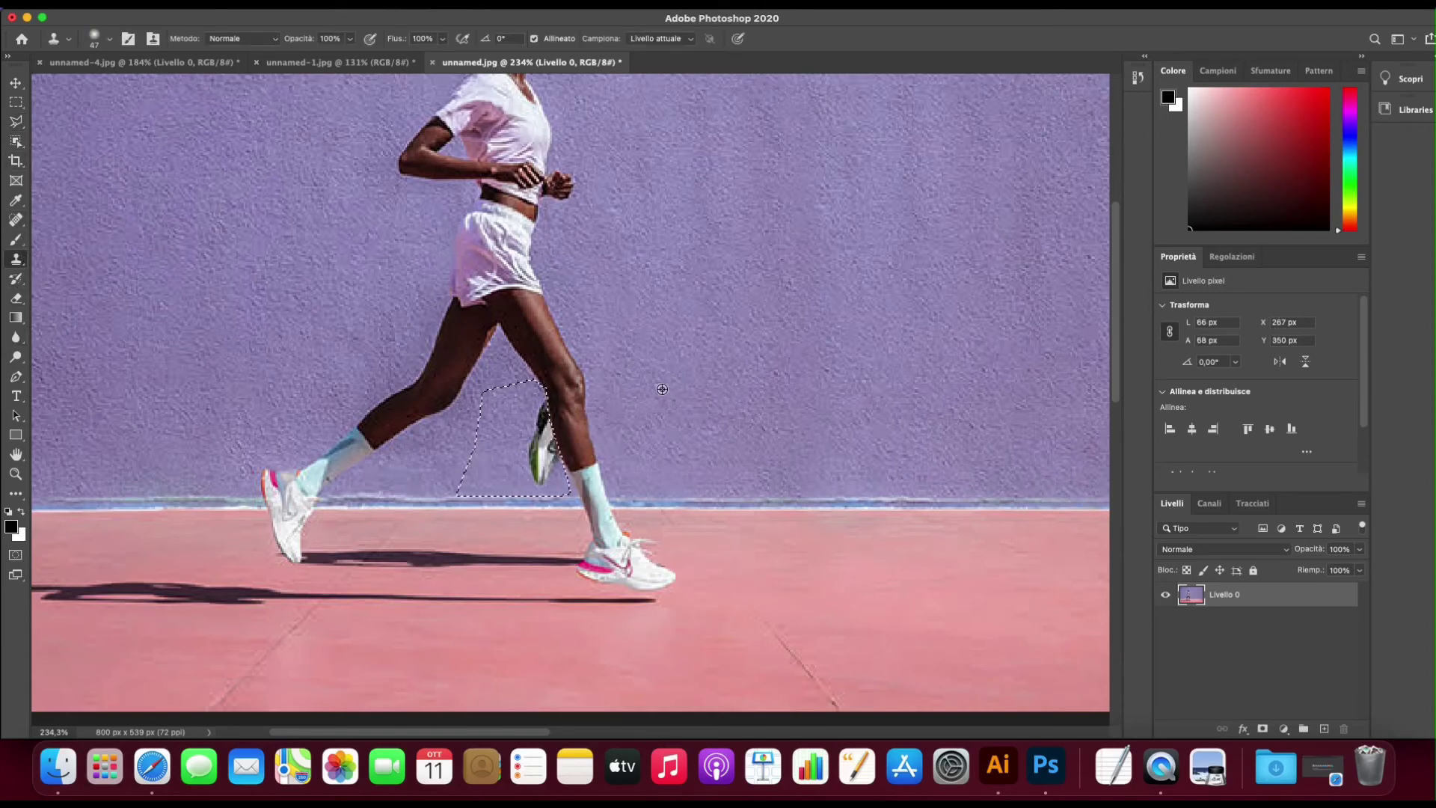
mouse_move(541, 406)
mouse_down()
mouse_move(548, 477)
mouse_move(512, 504)
mouse_move(495, 437)
mouse_move(513, 456)
mouse_move(469, 471)
mouse_up()
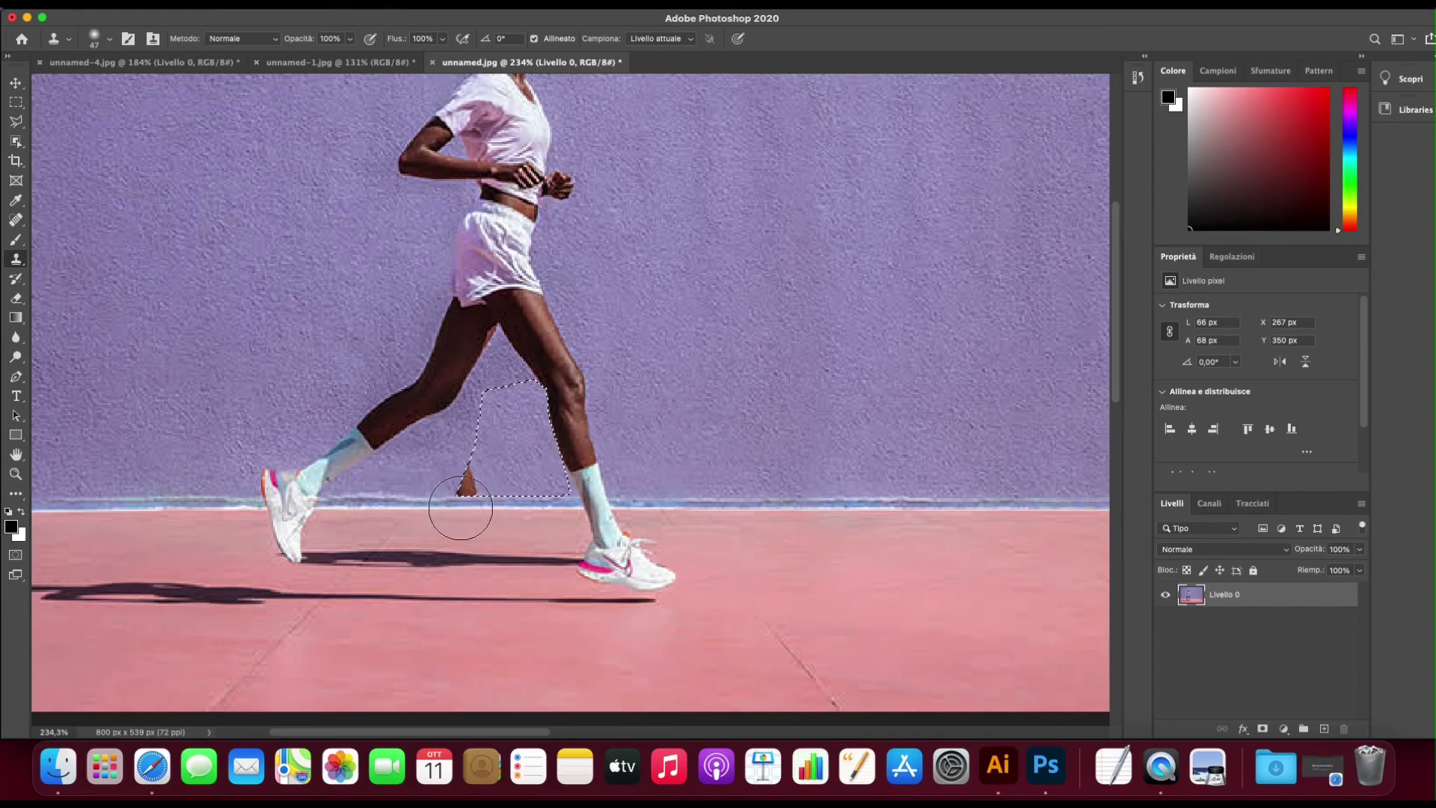
mouse_move(459, 497)
mouse_down()
mouse_move(487, 458)
mouse_move(516, 476)
mouse_up()
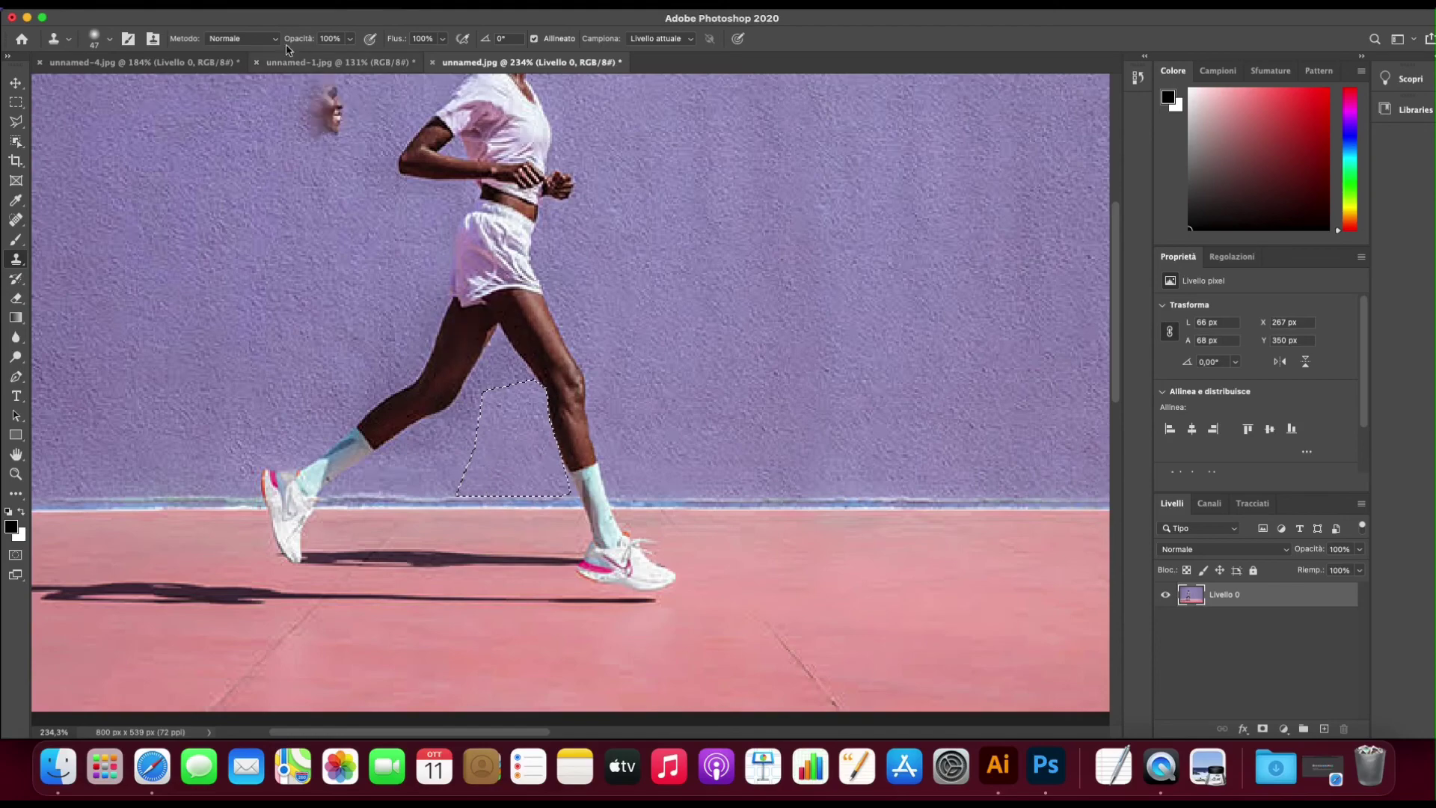
click(346, 2)
click(357, 30)
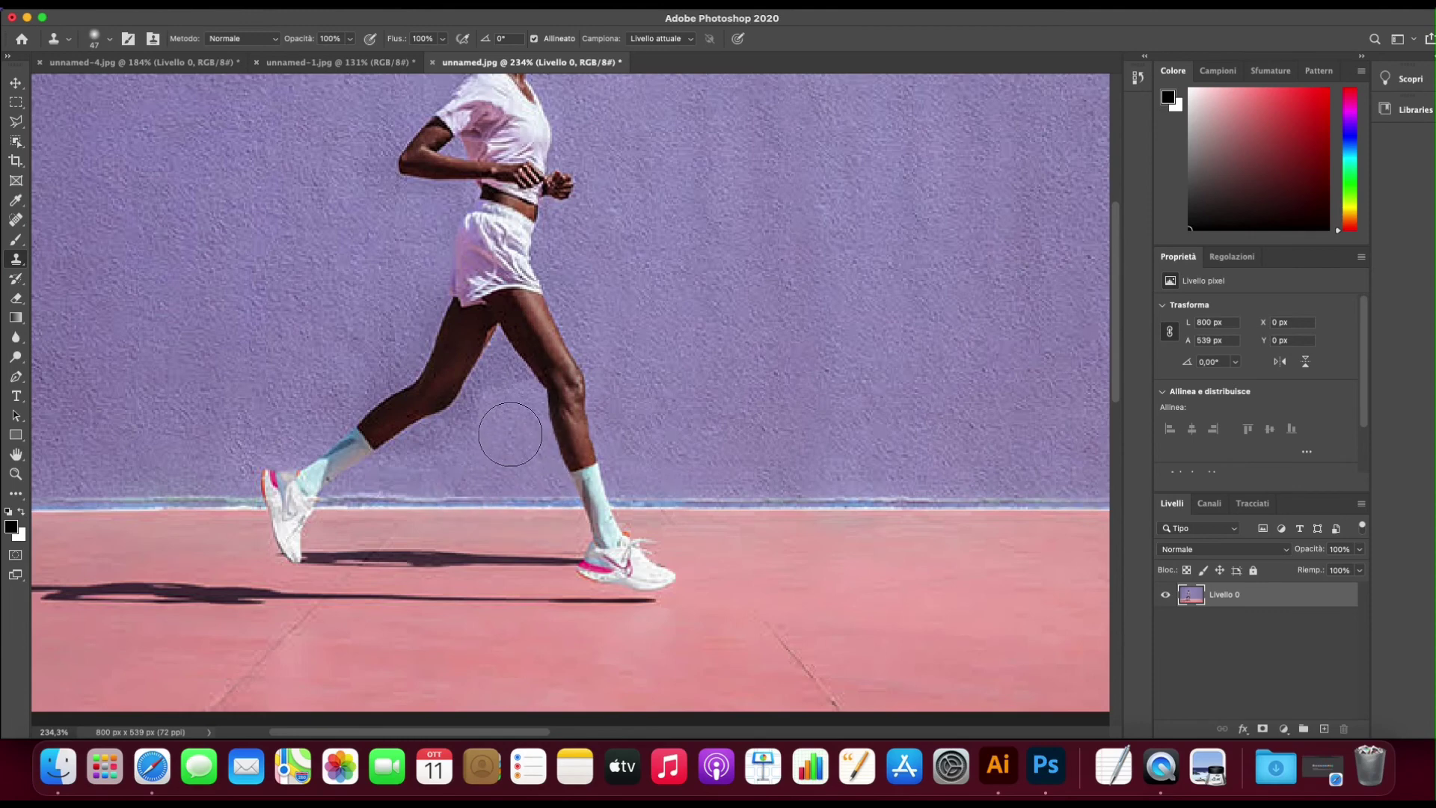
drag(538, 445, 564, 450)
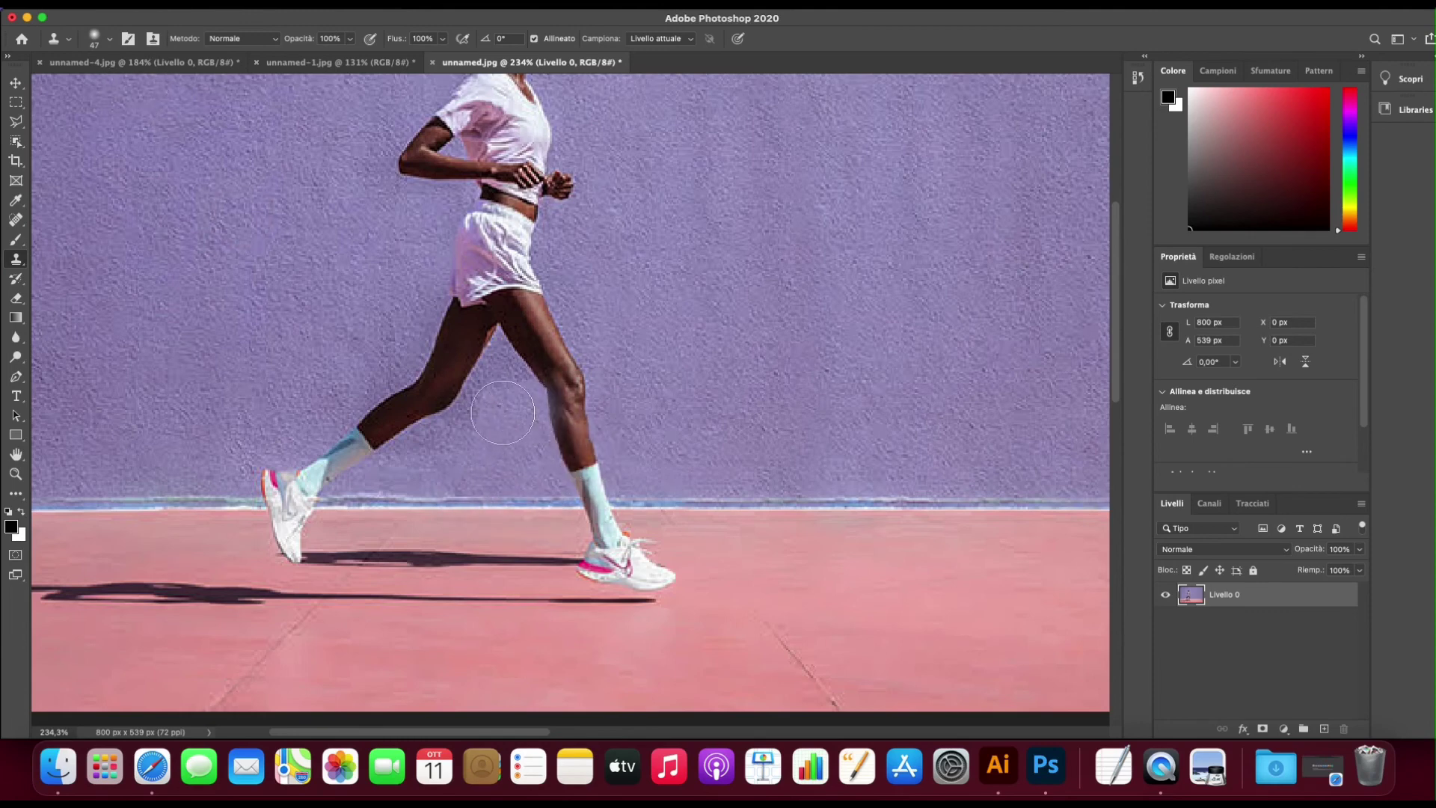
Undo the shin stroke and set the clone brush size to 22 px
key(ctrl+z)
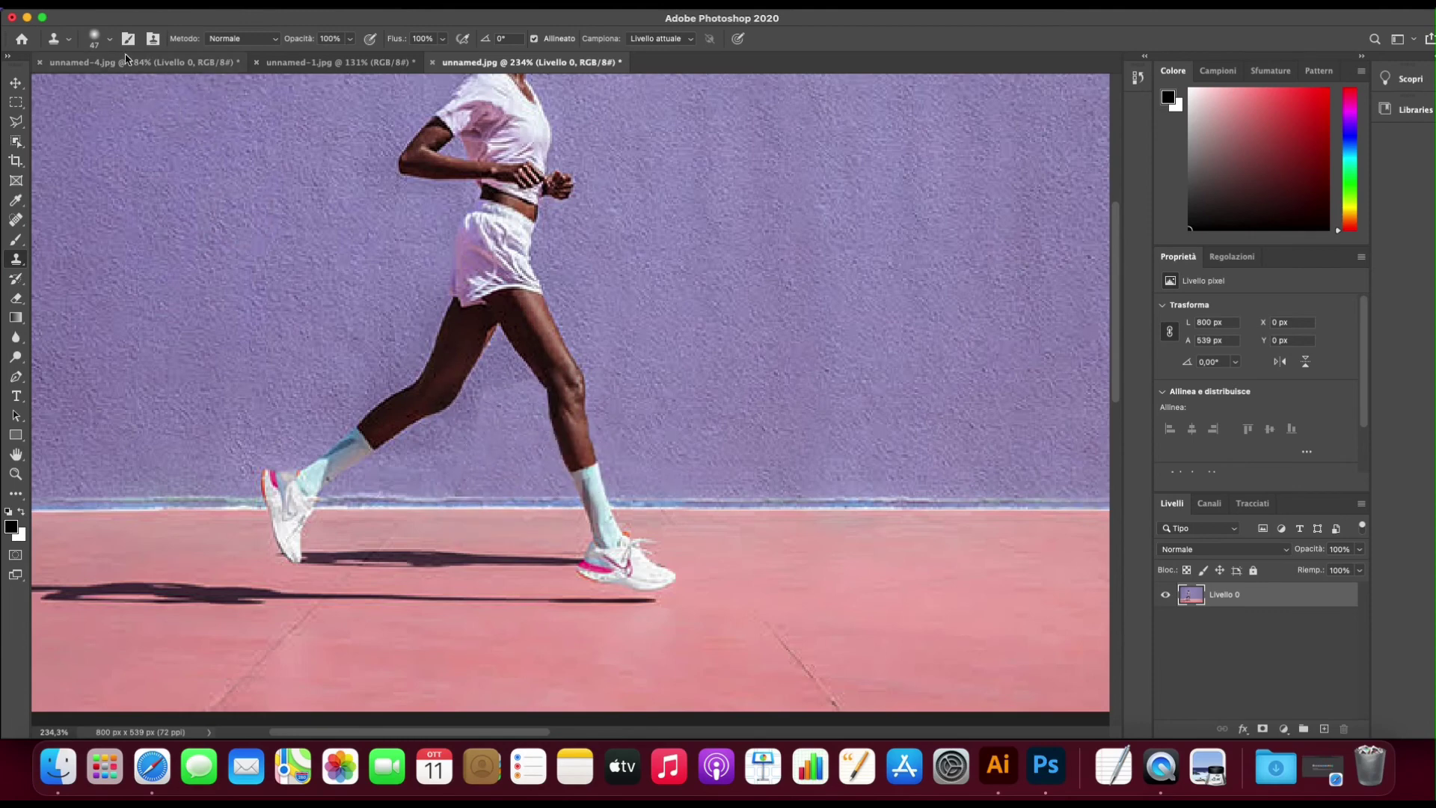
click(112, 41)
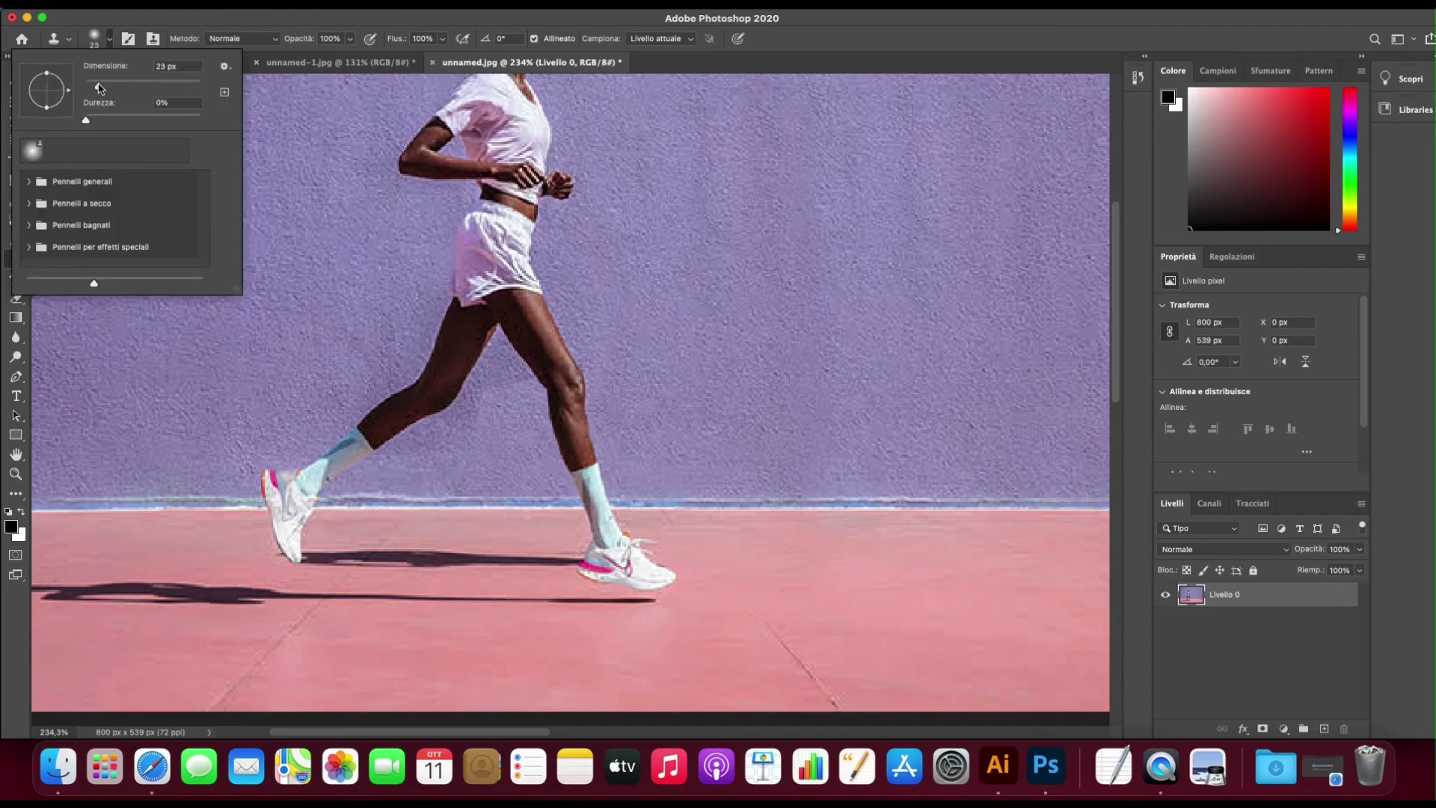
drag(100, 88, 97, 87)
key(Return)
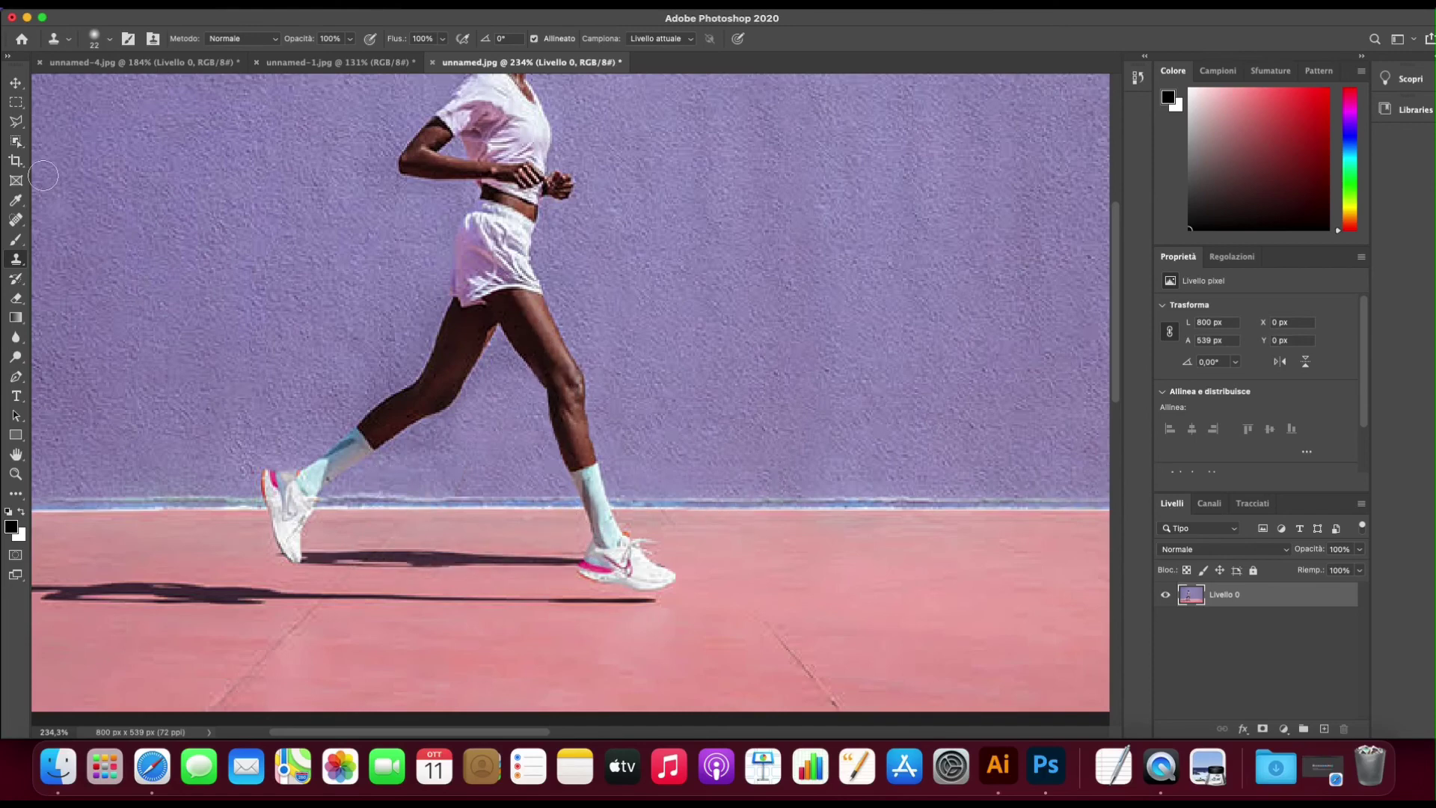
Outline the dark floor shadow between the woman's shoes with the Polygonal Lasso
click(15, 121)
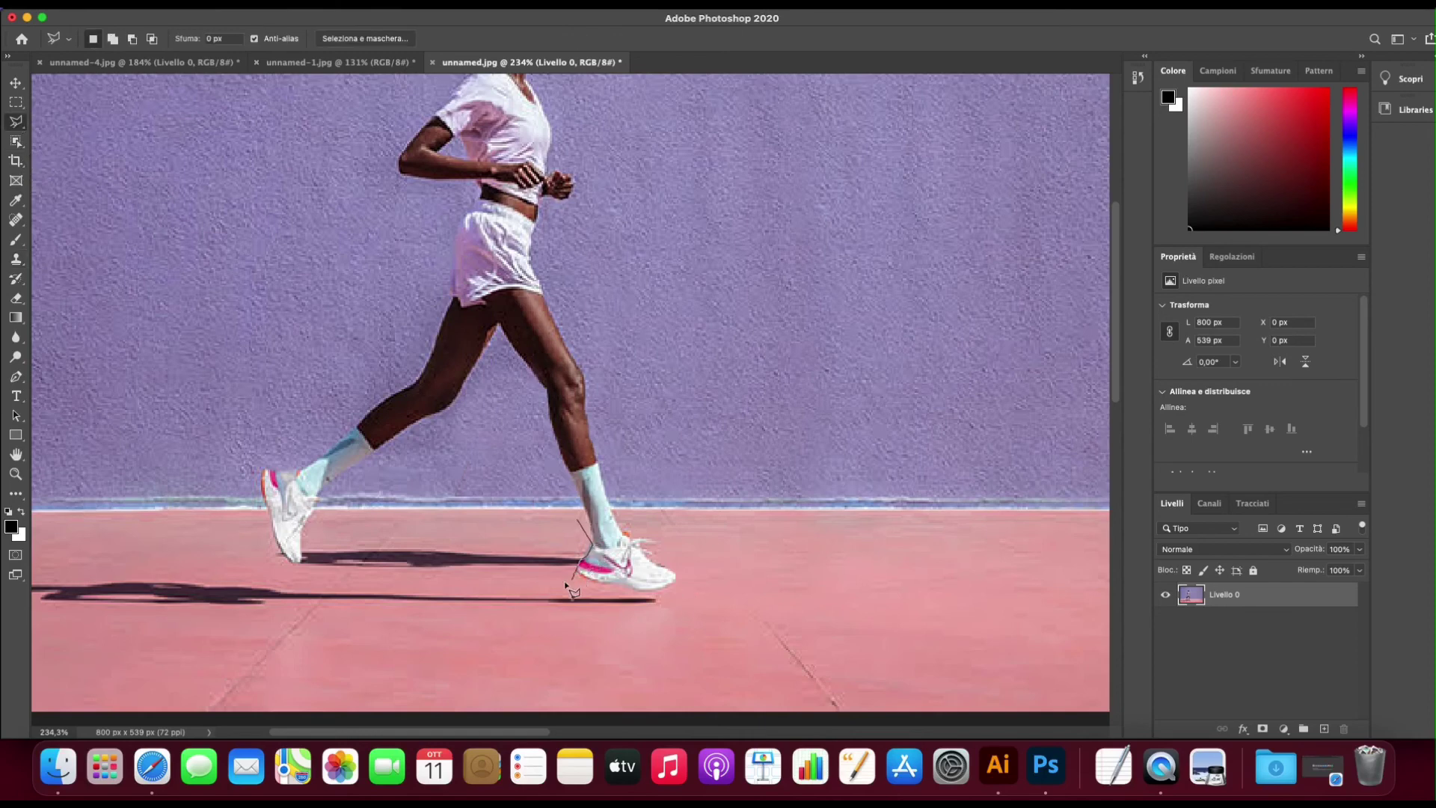
click(426, 587)
click(314, 582)
click(263, 571)
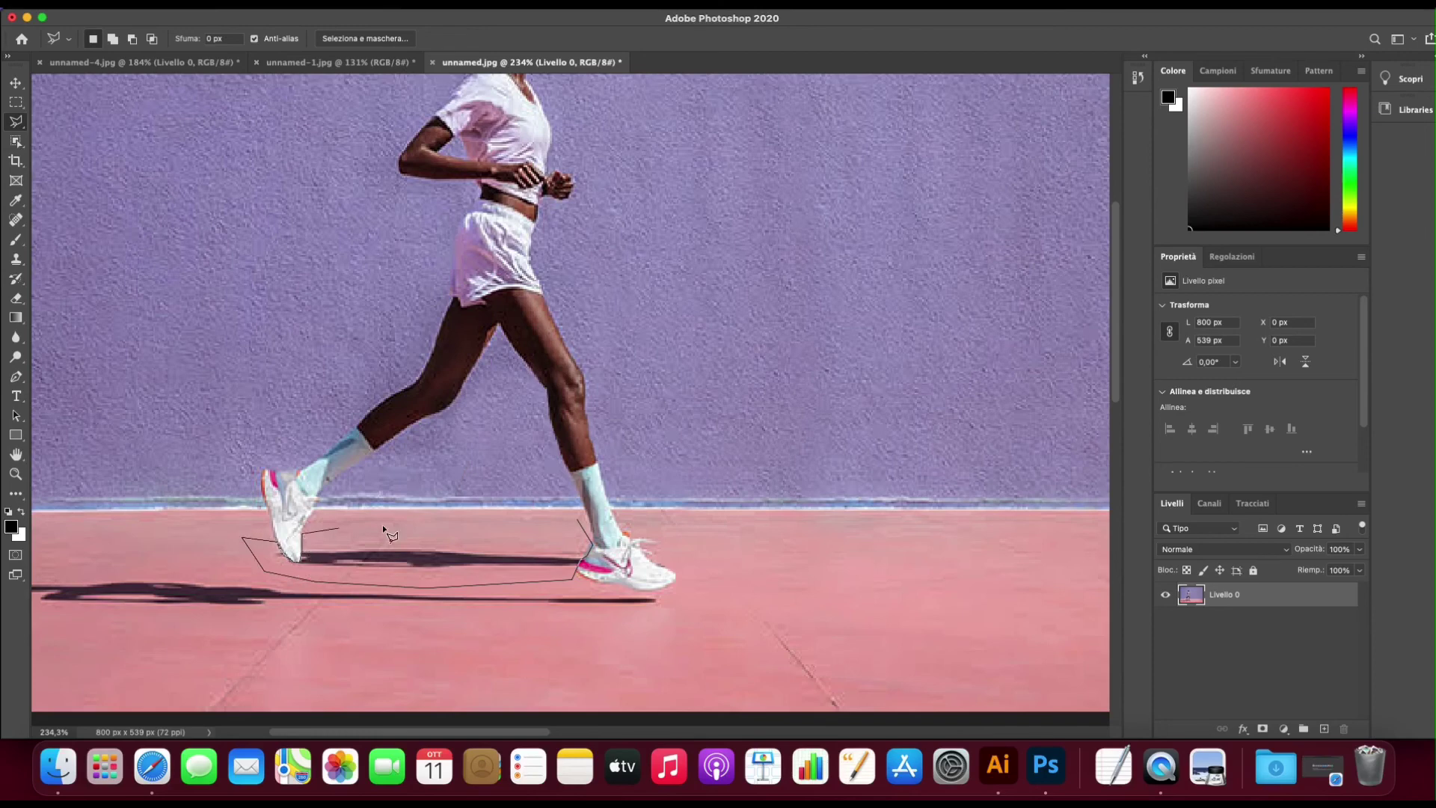
double_click(567, 514)
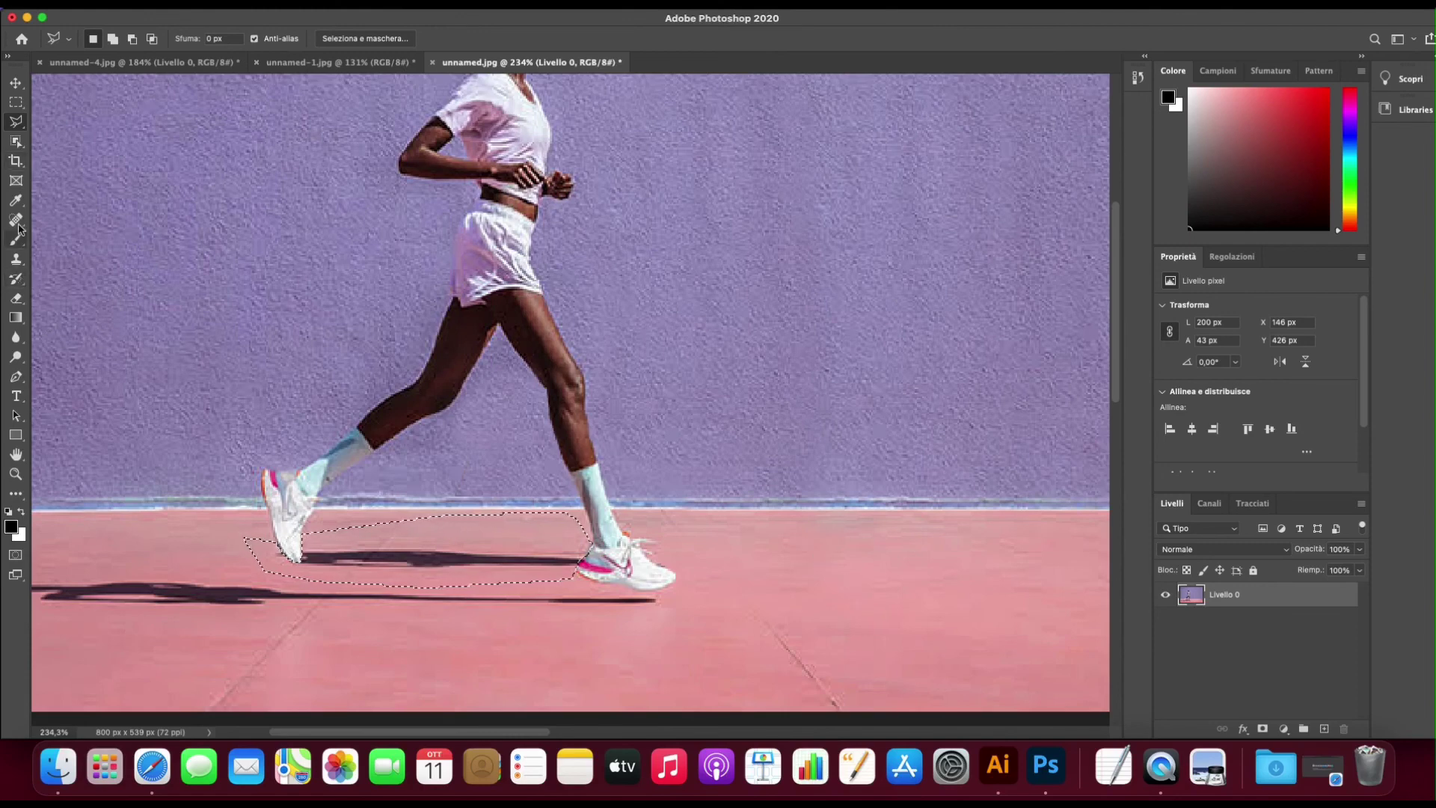
Clone clean pink floor over the shadow between the woman's shoes
click(16, 259)
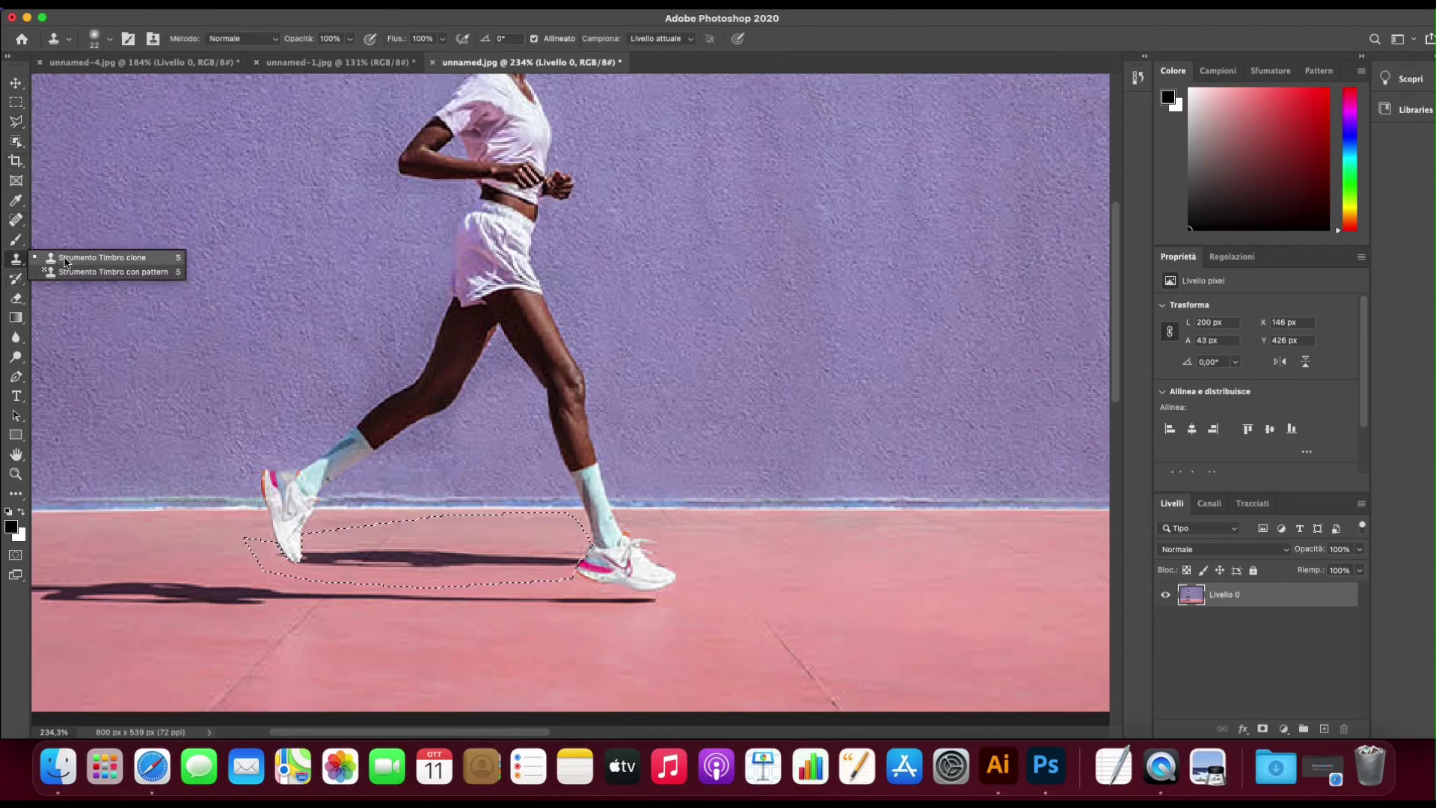
click(65, 261)
alt+click(842, 566)
drag(579, 561, 434, 558)
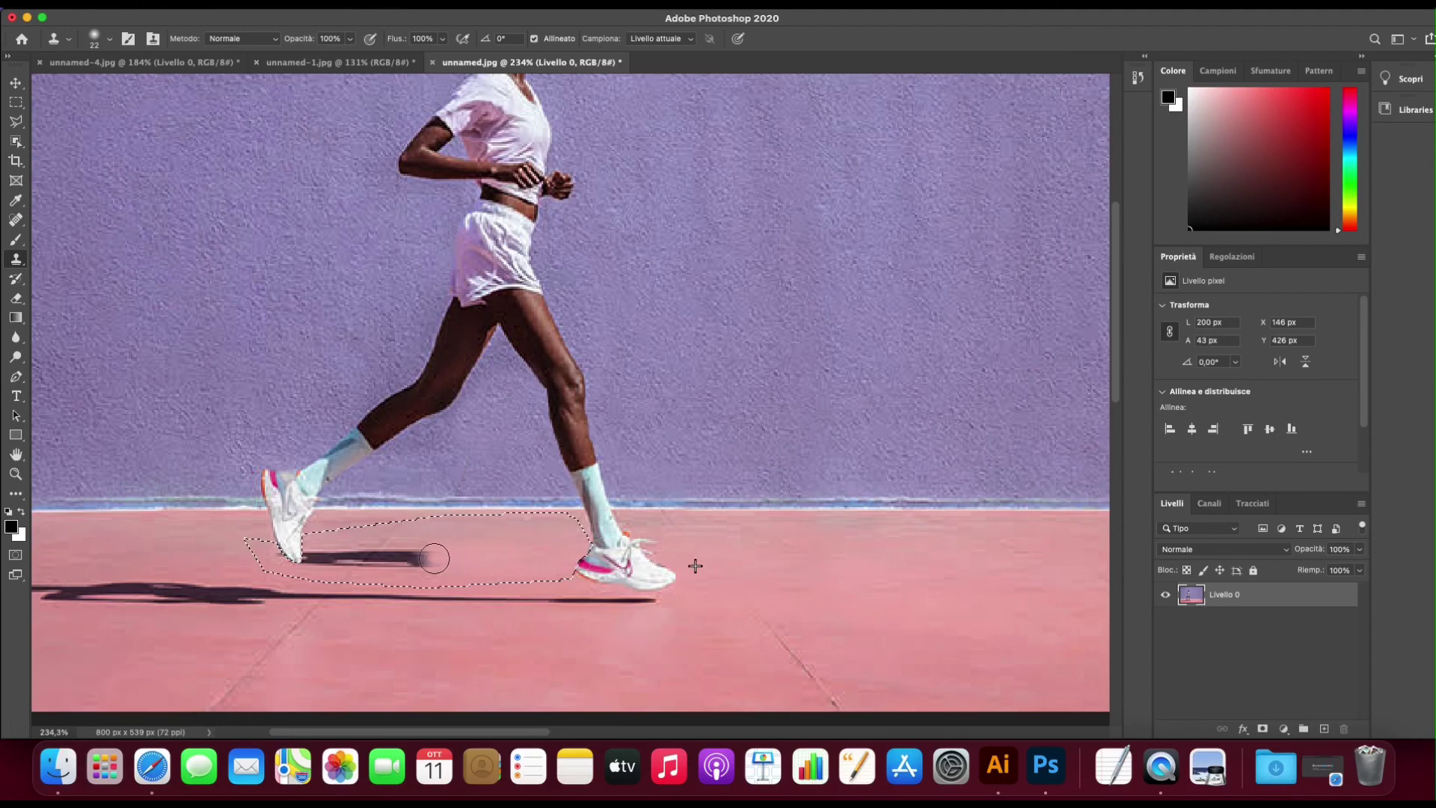
alt+click(856, 555)
drag(513, 539, 401, 545)
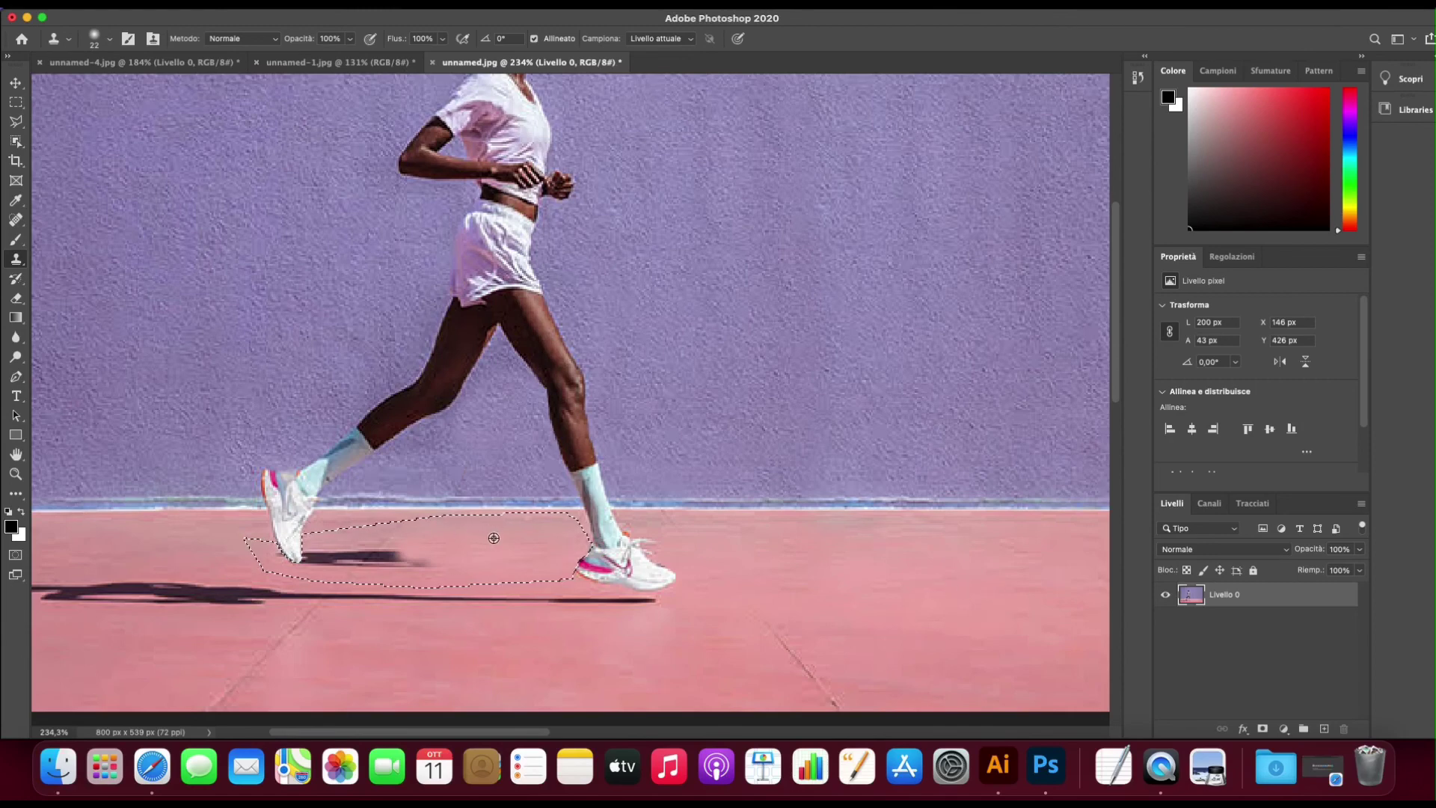
alt+click(958, 551)
mouse_move(475, 561)
mouse_down()
mouse_move(278, 556)
mouse_move(513, 561)
mouse_up()
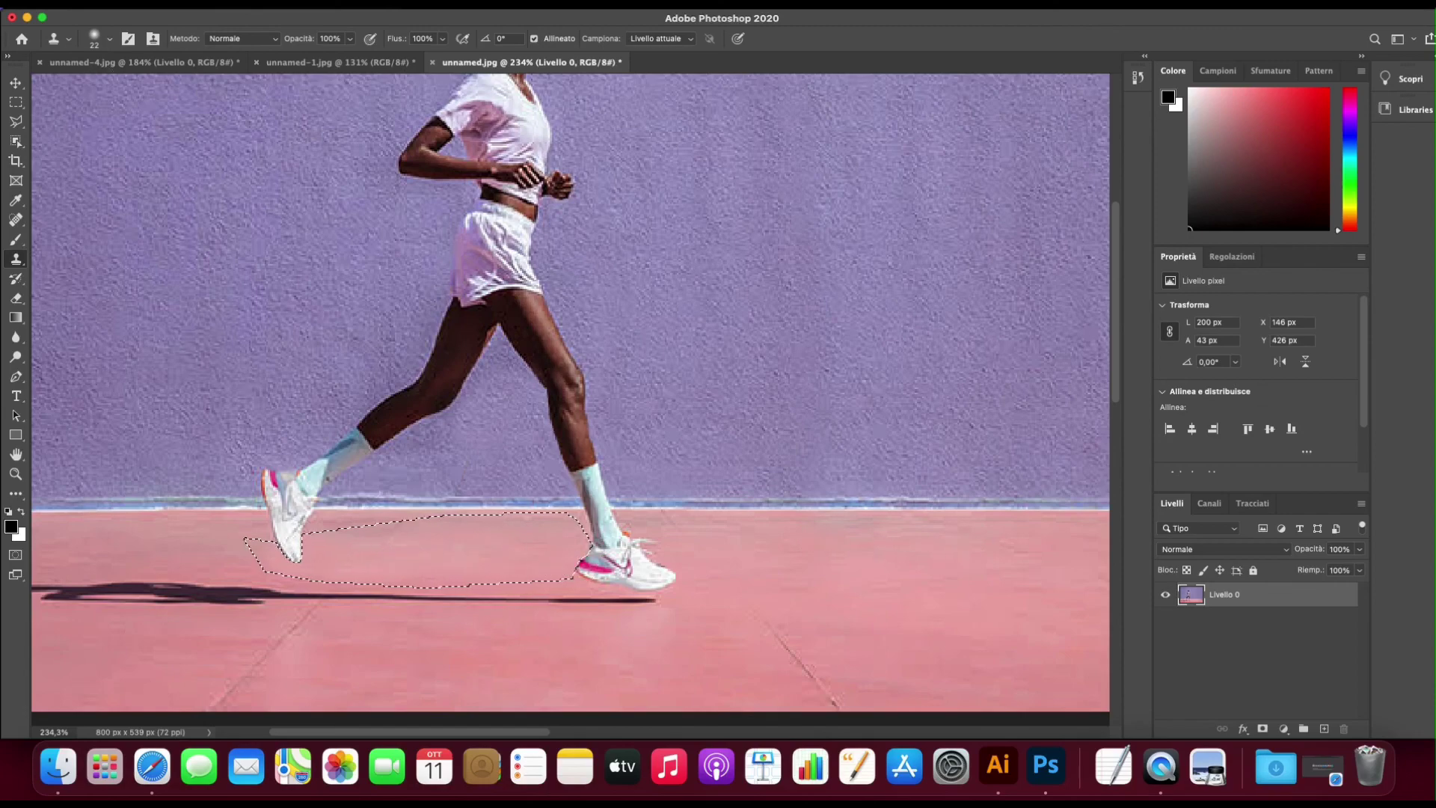
Deselect and zoom out to view the whole photo
click(337, 3)
click(359, 37)
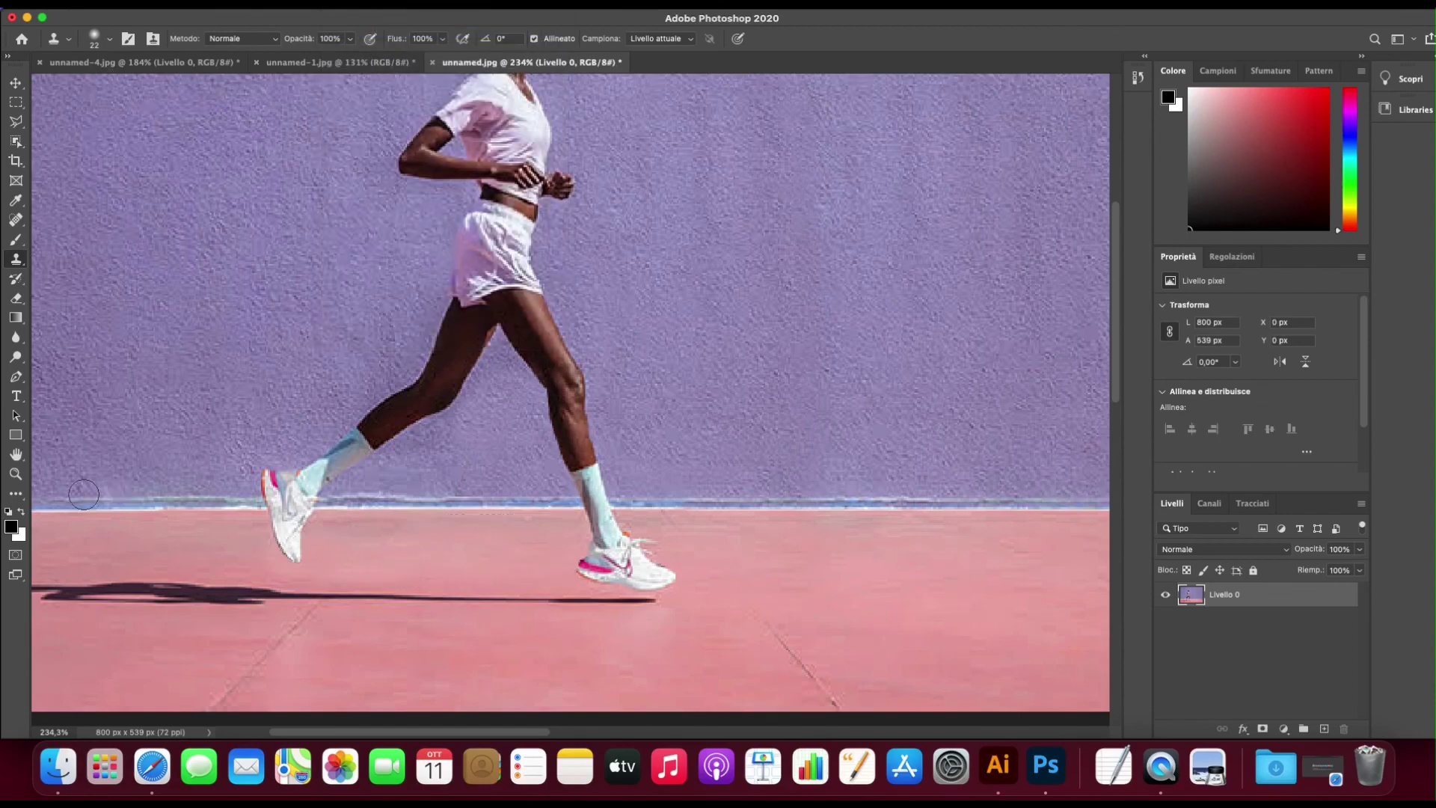
click(16, 473)
drag(677, 411, 656, 399)
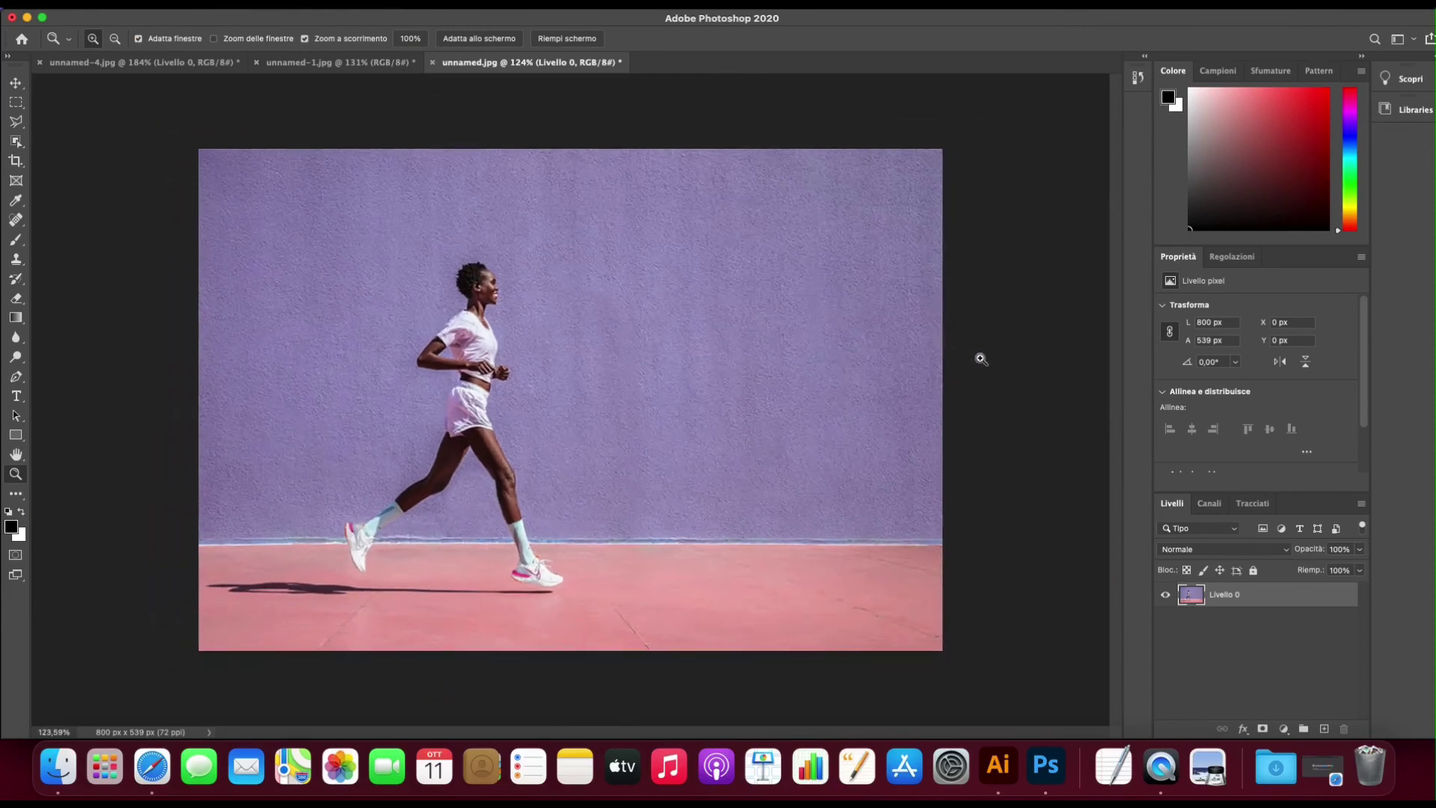
key(v)
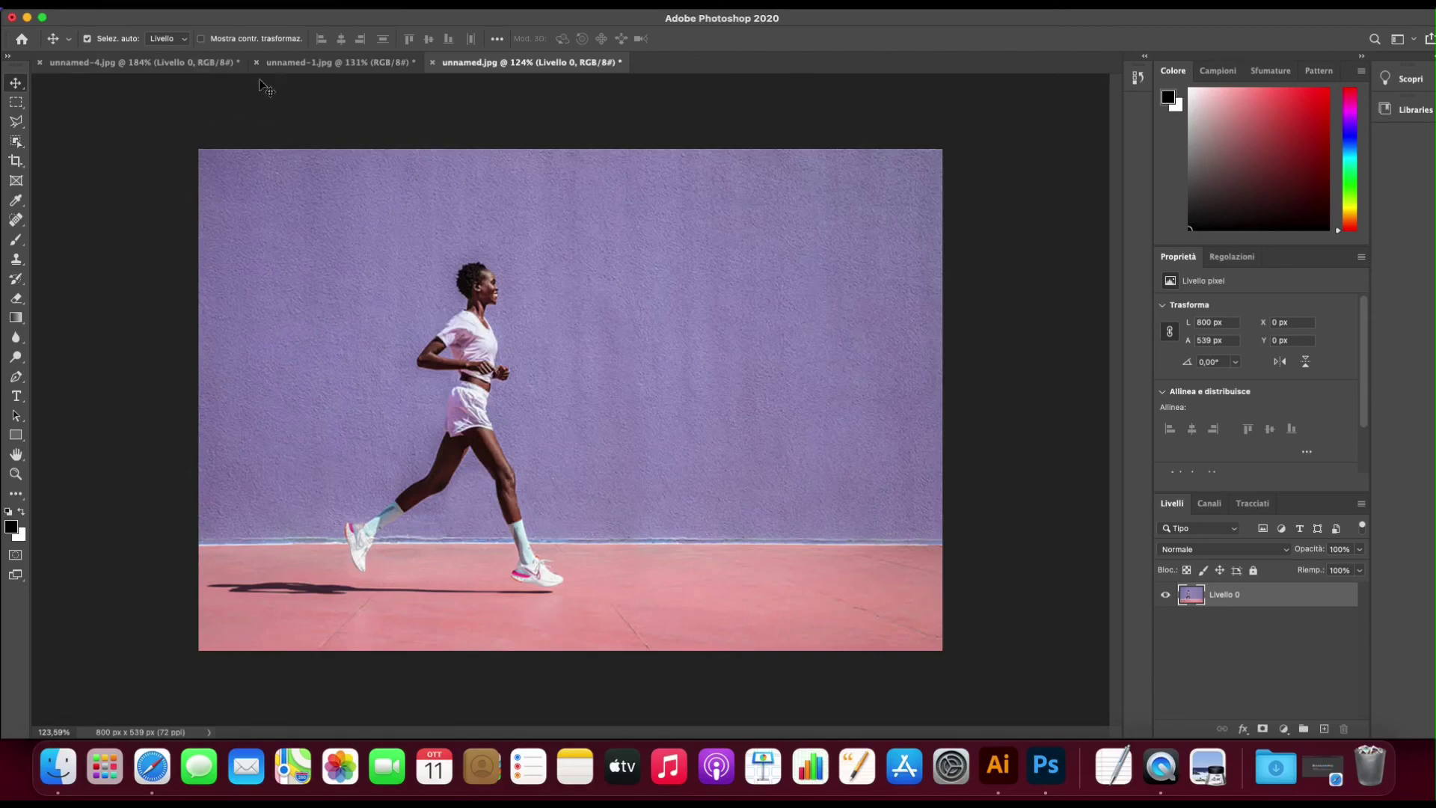
click(232, 62)
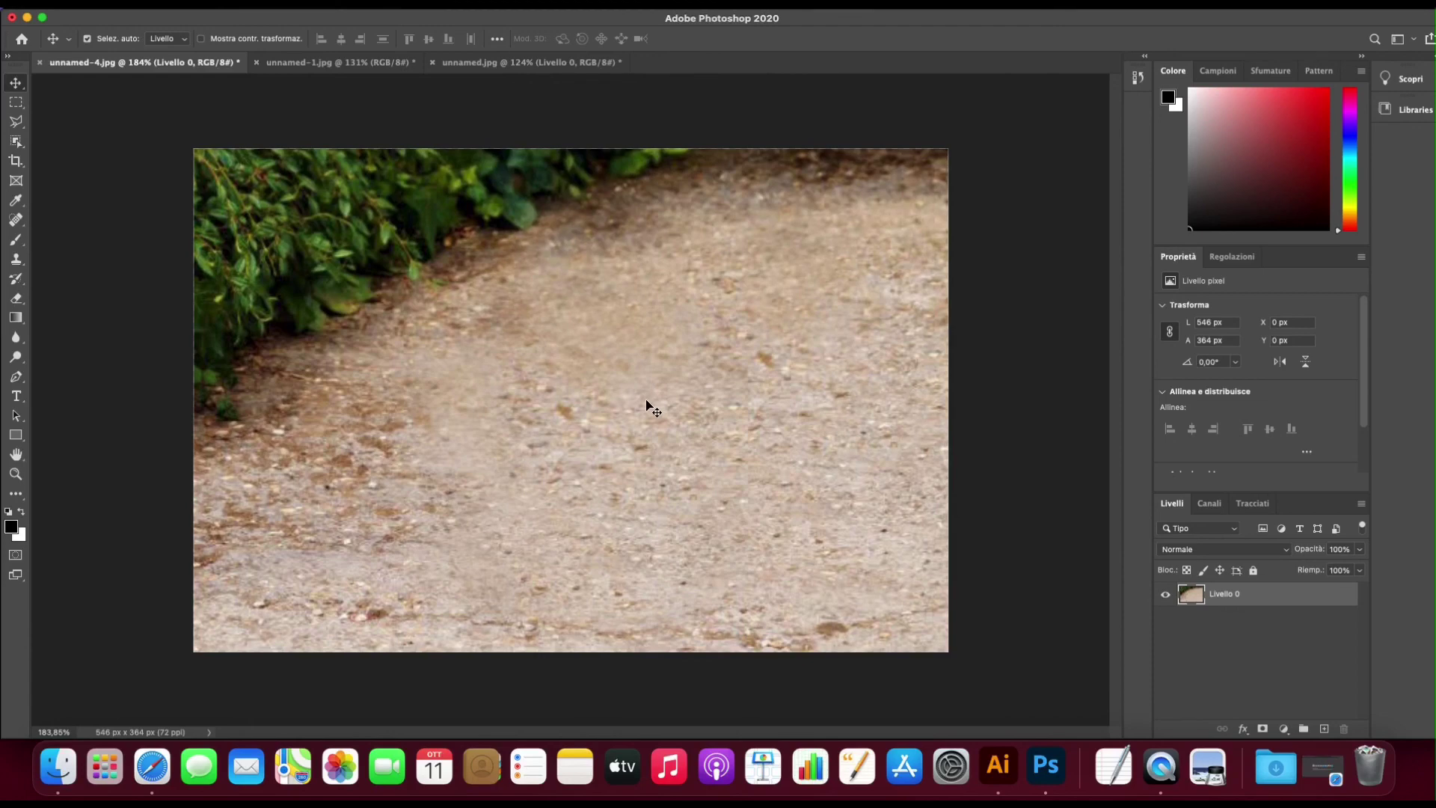
click(340, 62)
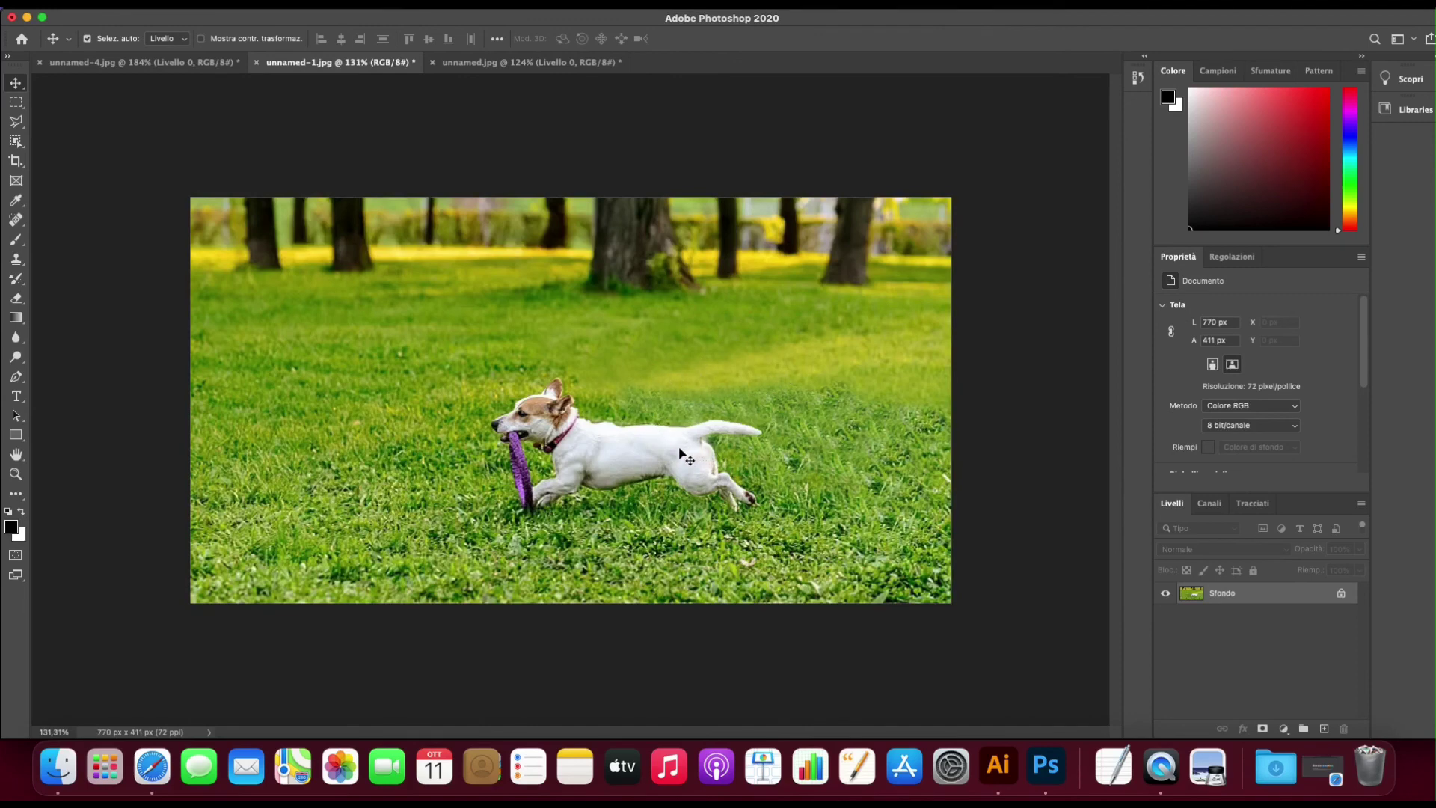
click(590, 63)
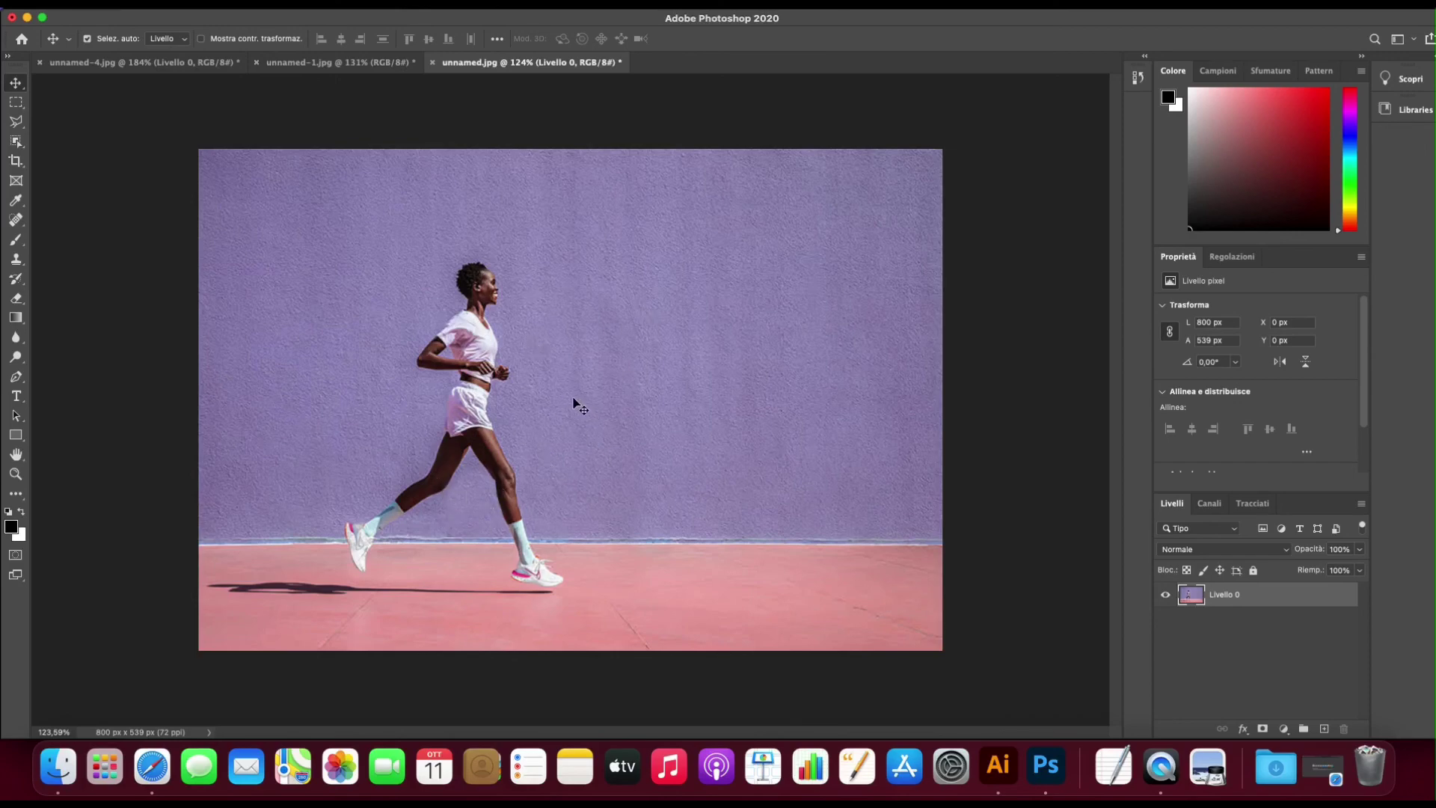
click(16, 259)
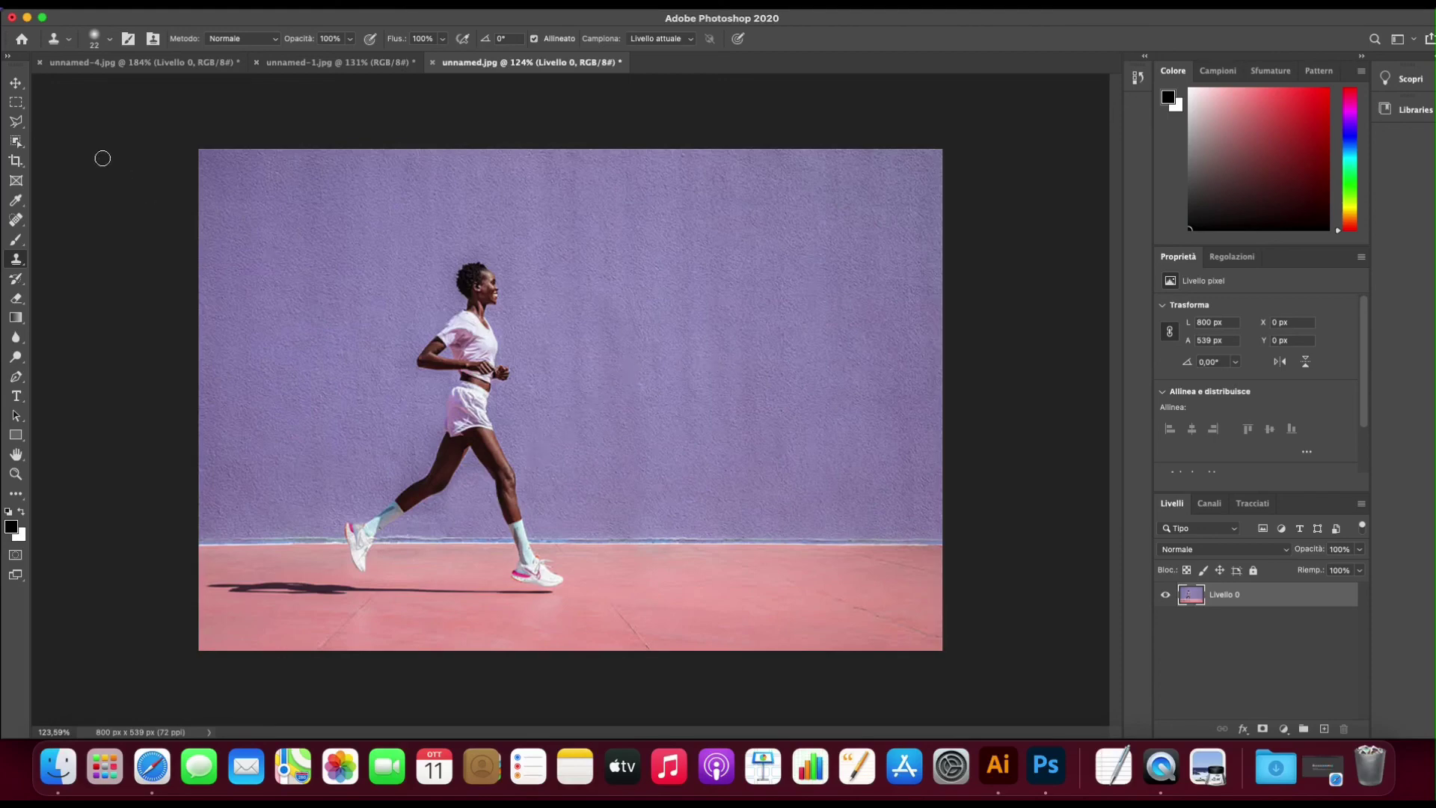
click(28, 123)
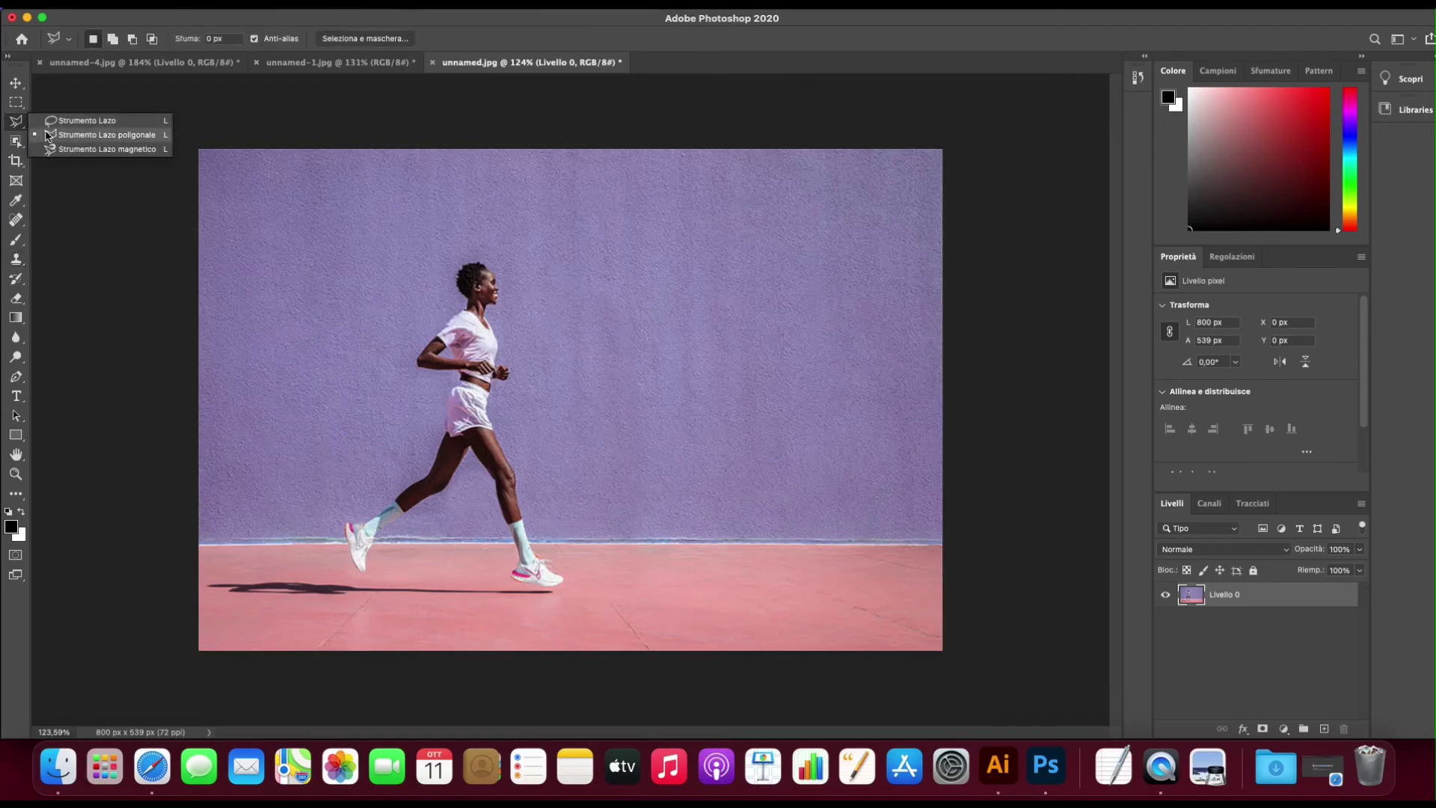
click(378, 160)
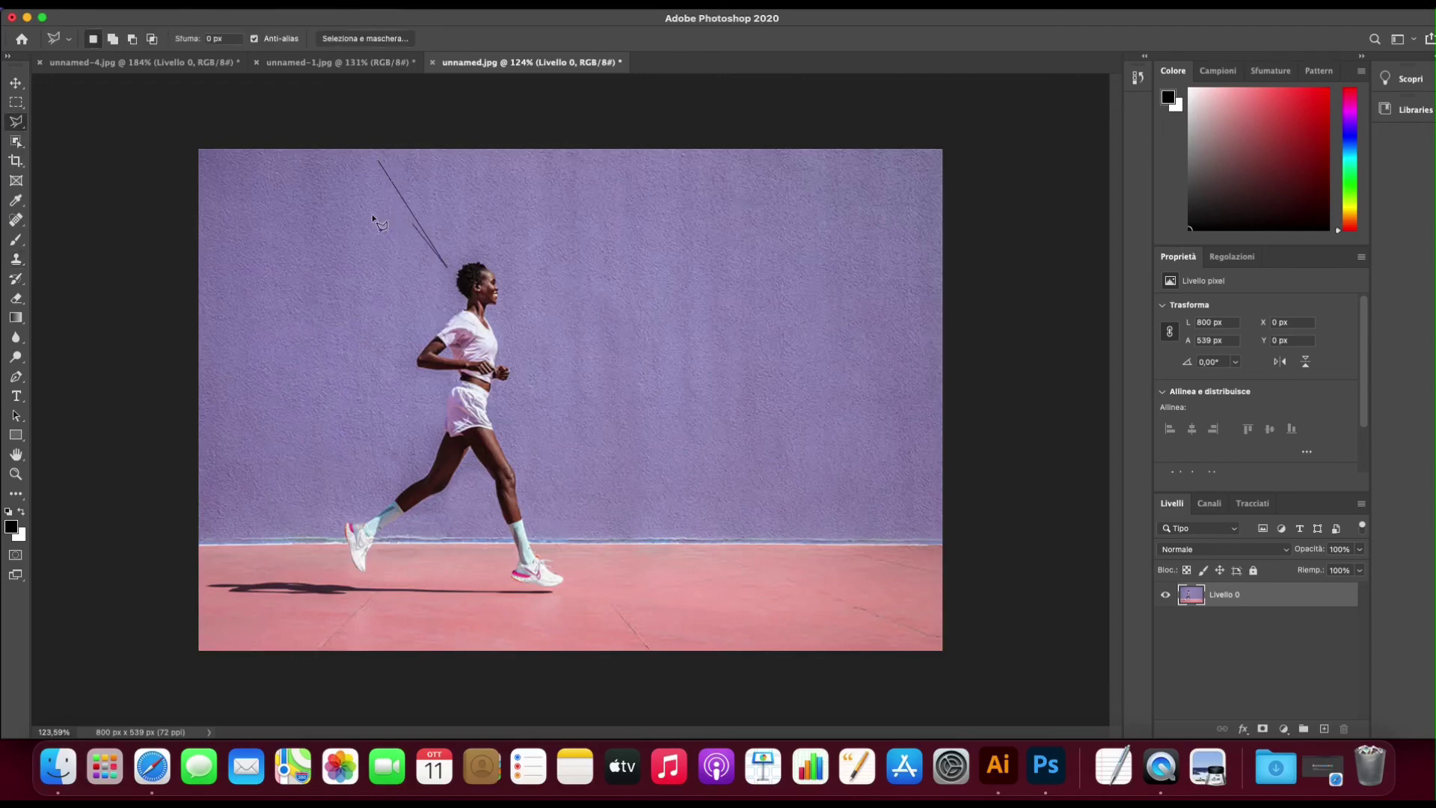
key(Escape)
key(z)
drag(303, 472, 462, 449)
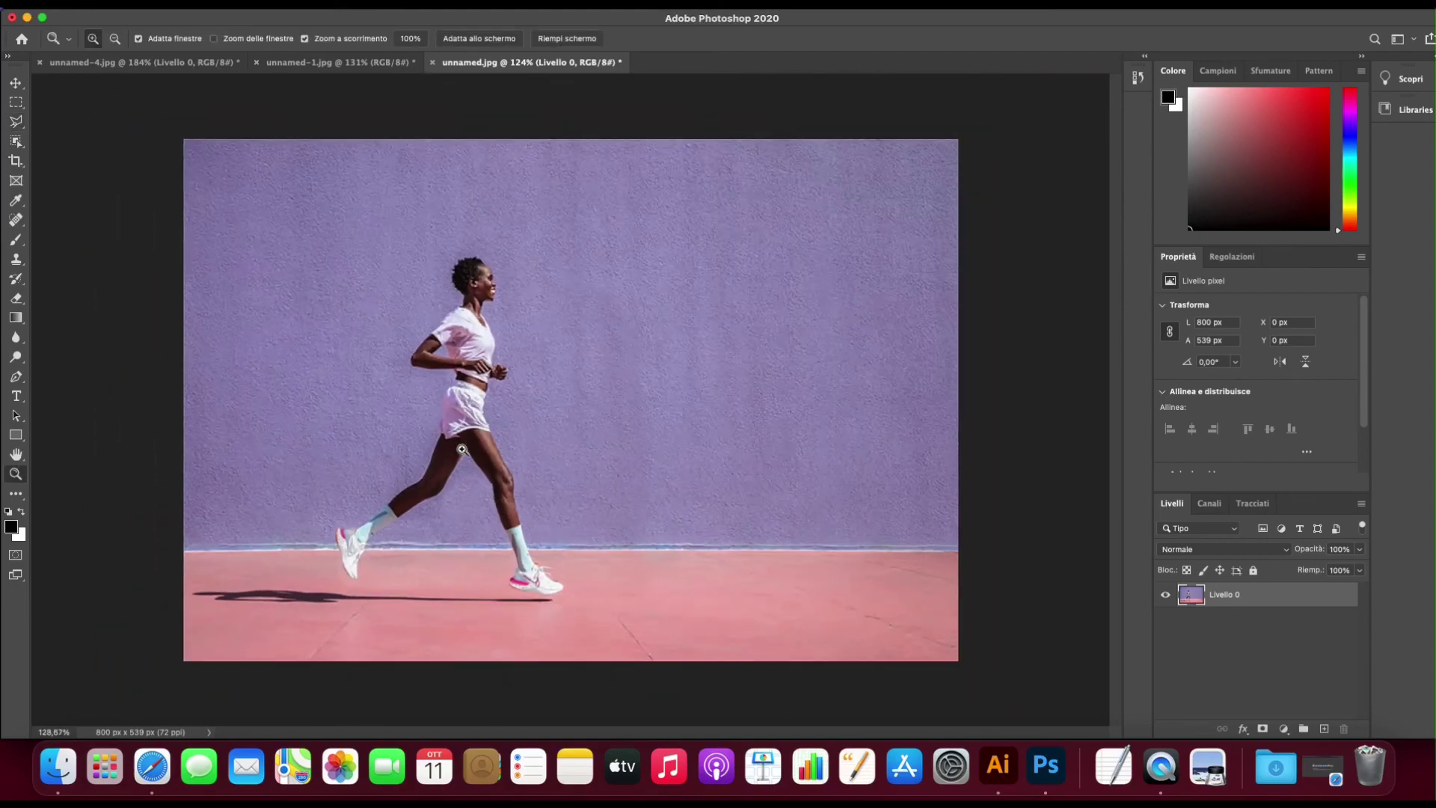
key(v)
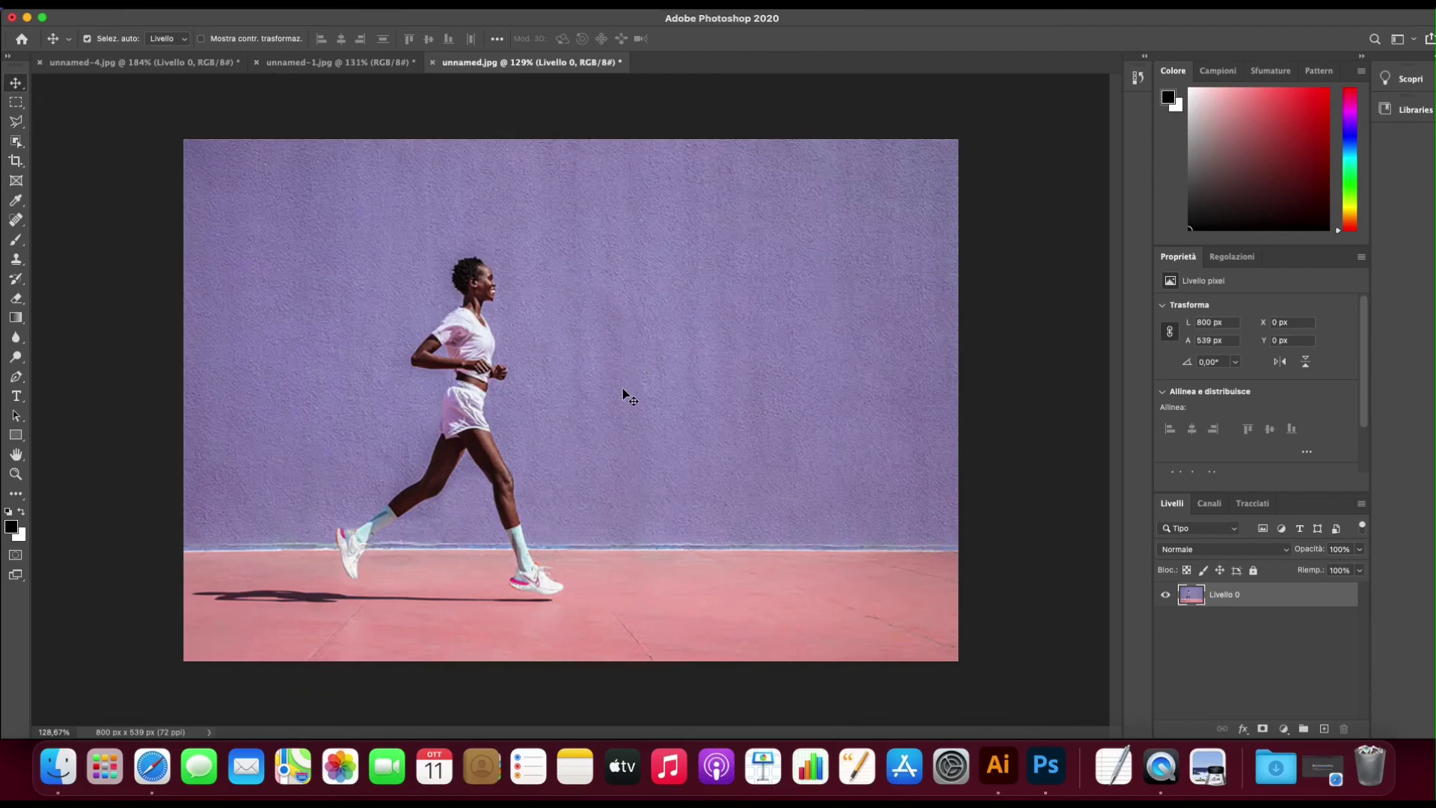